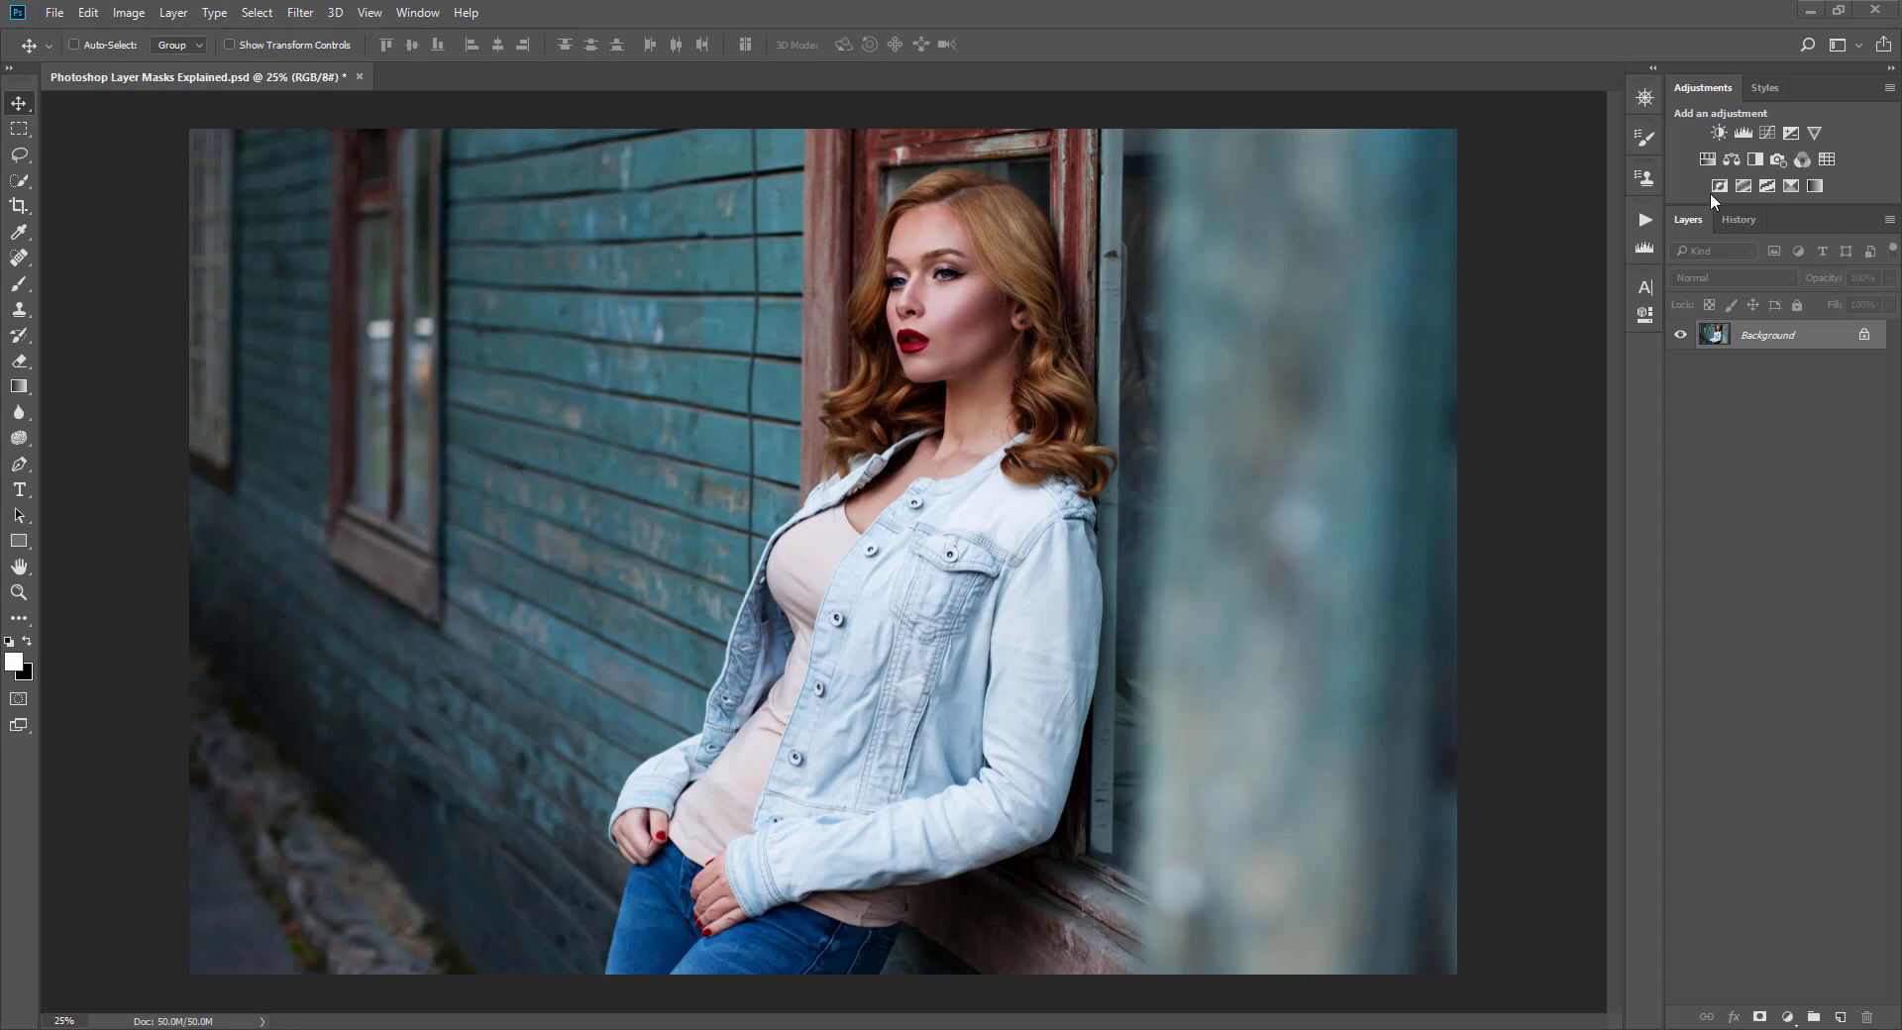
# Play the Apply Texture action and place the Mood Stone Texture 10 file into the photo
pyautogui.click(1647, 218)
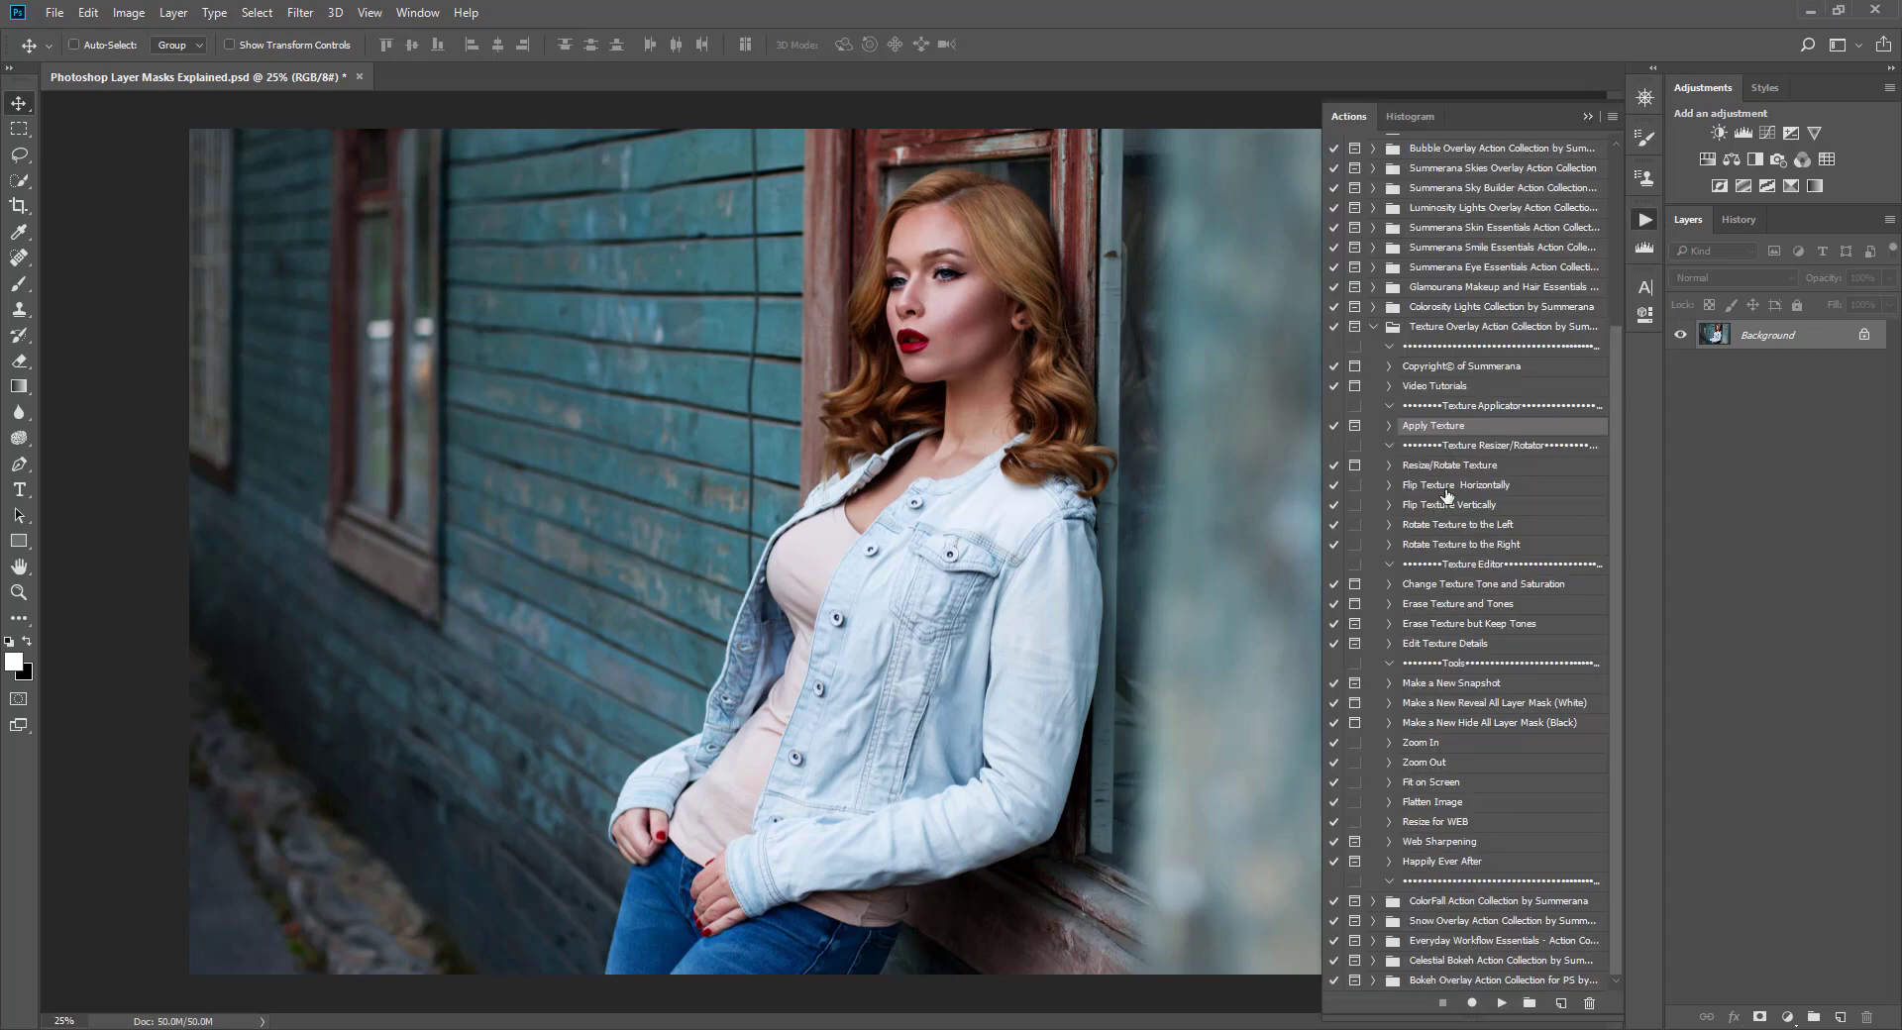
pyautogui.click(1502, 1004)
pyautogui.click(929, 412)
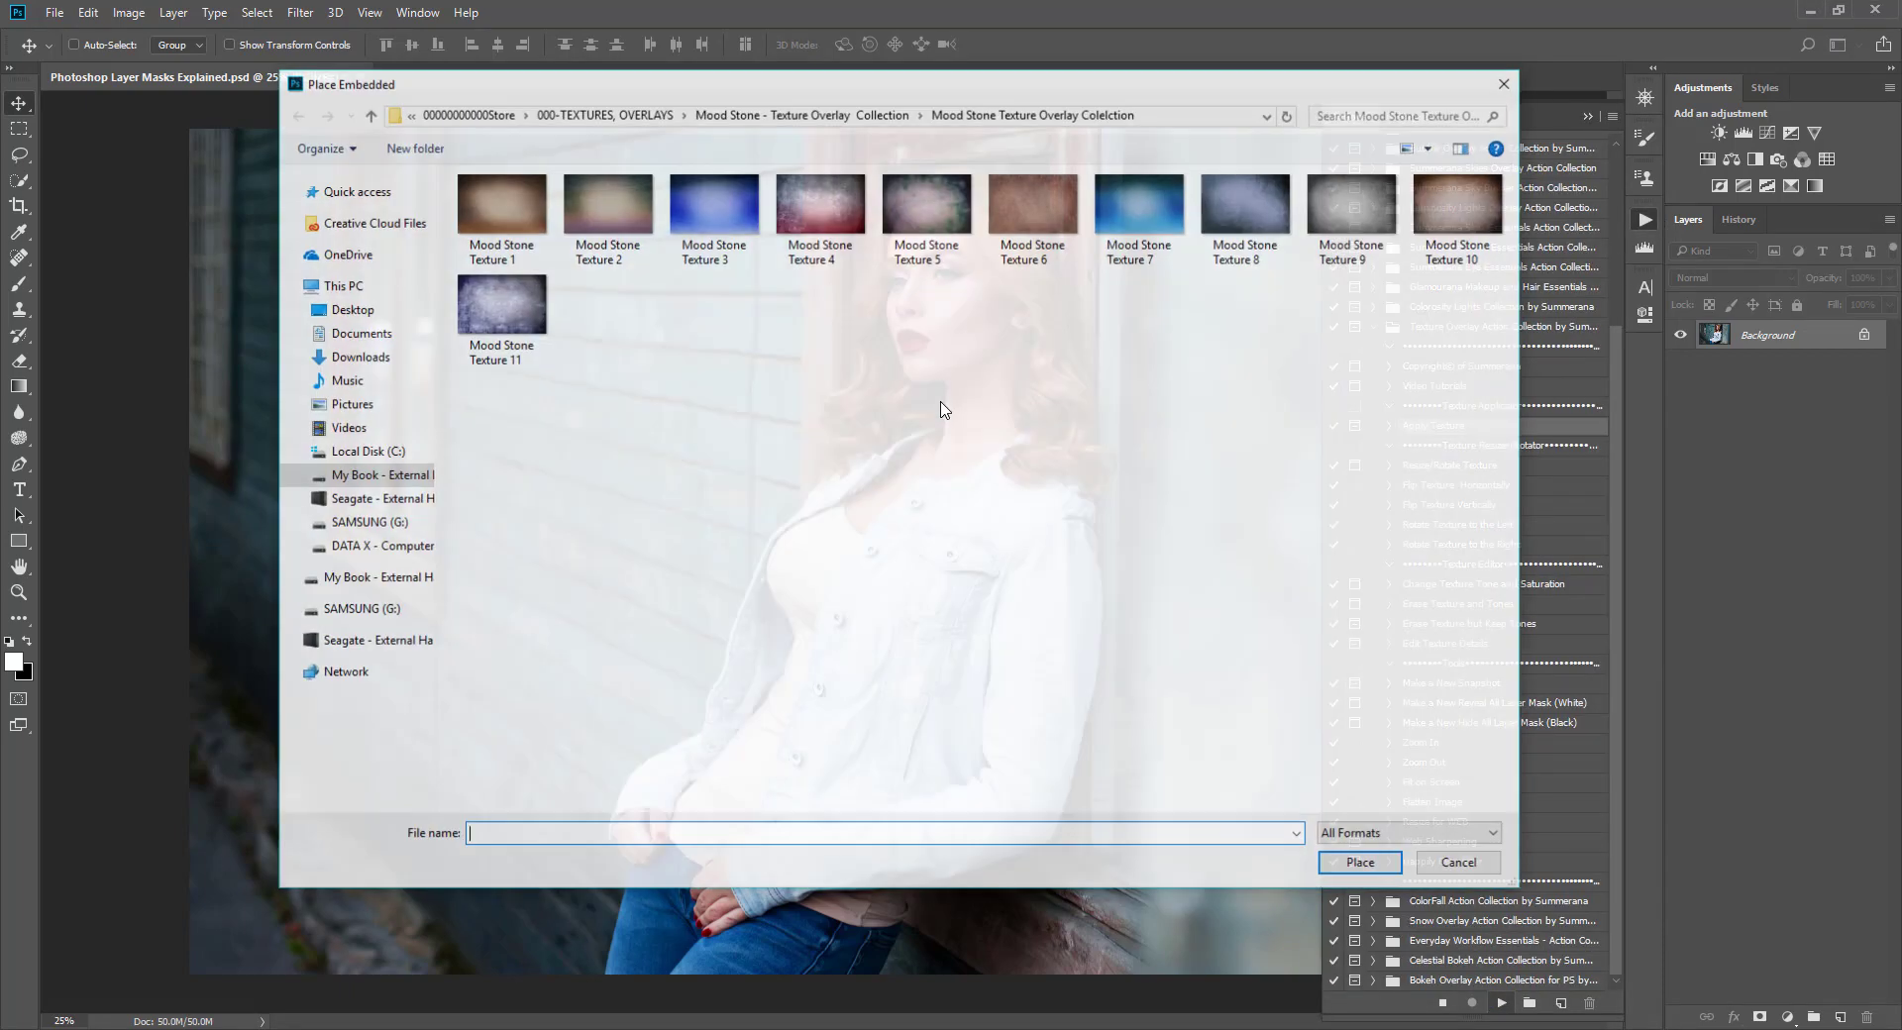
pyautogui.click(1456, 208)
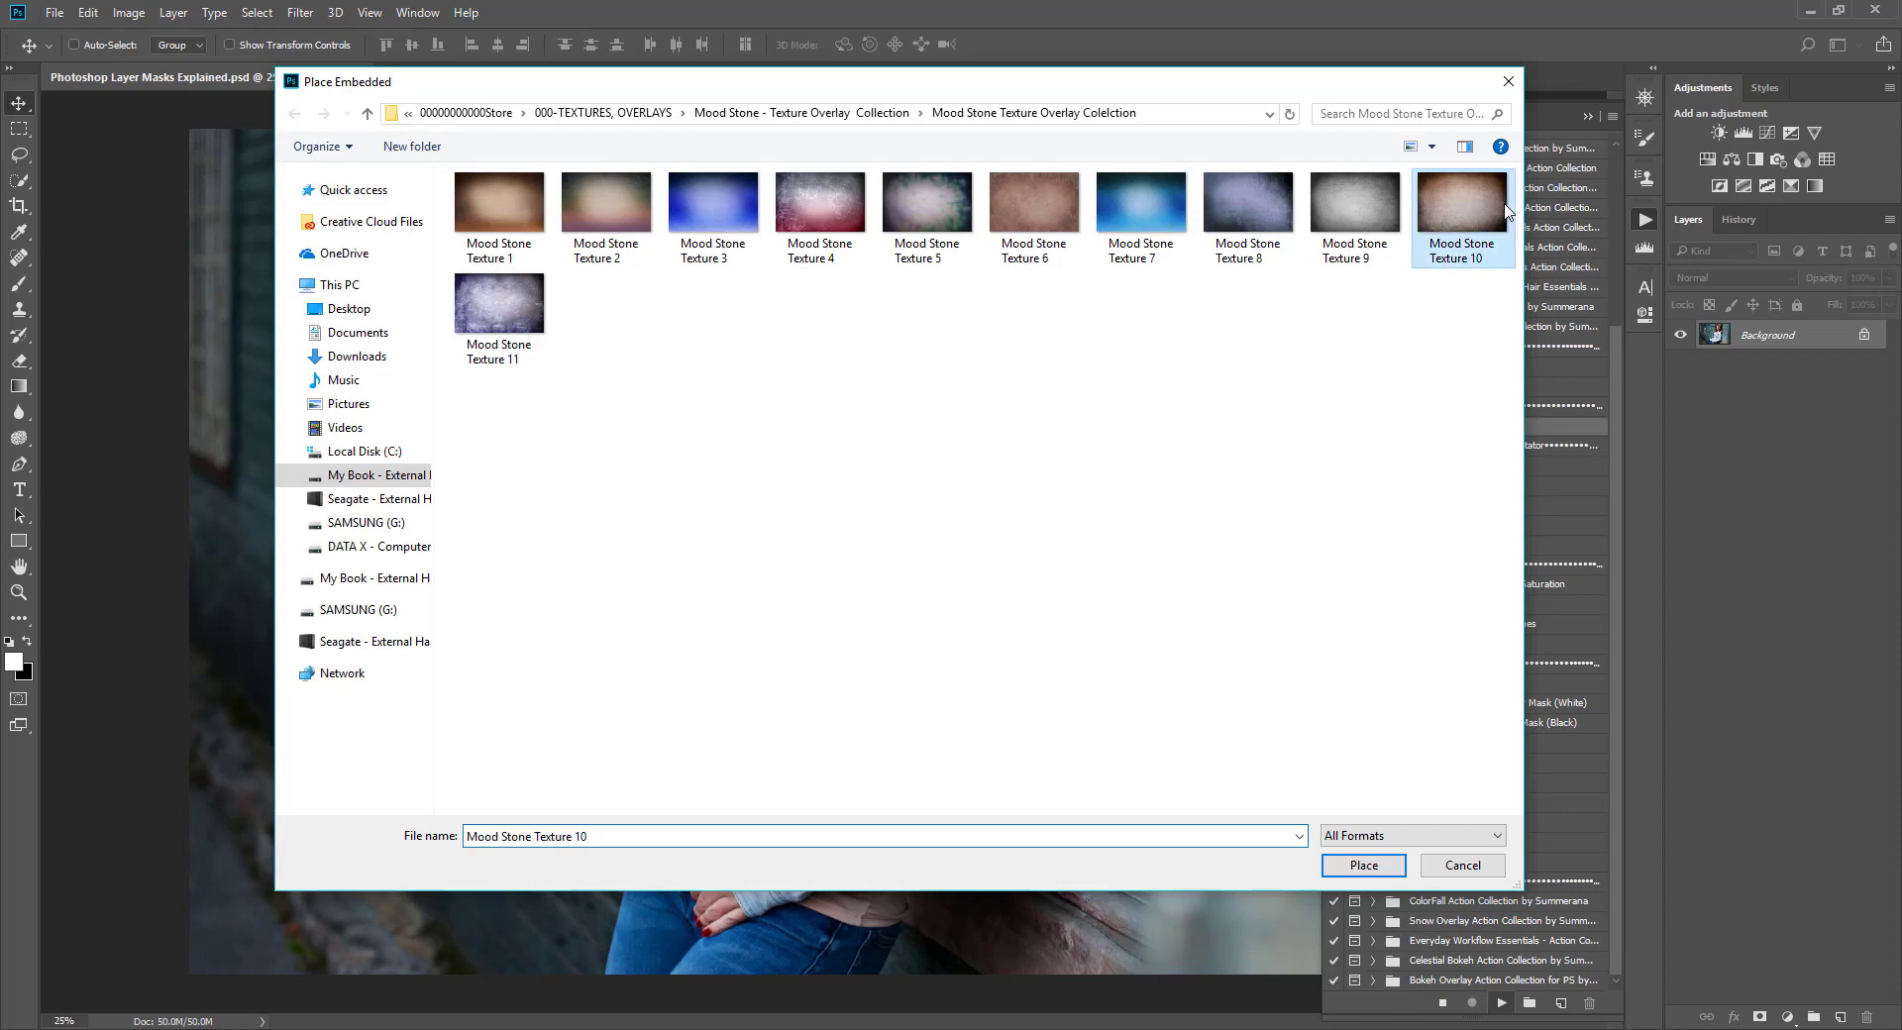
pyautogui.click(1363, 866)
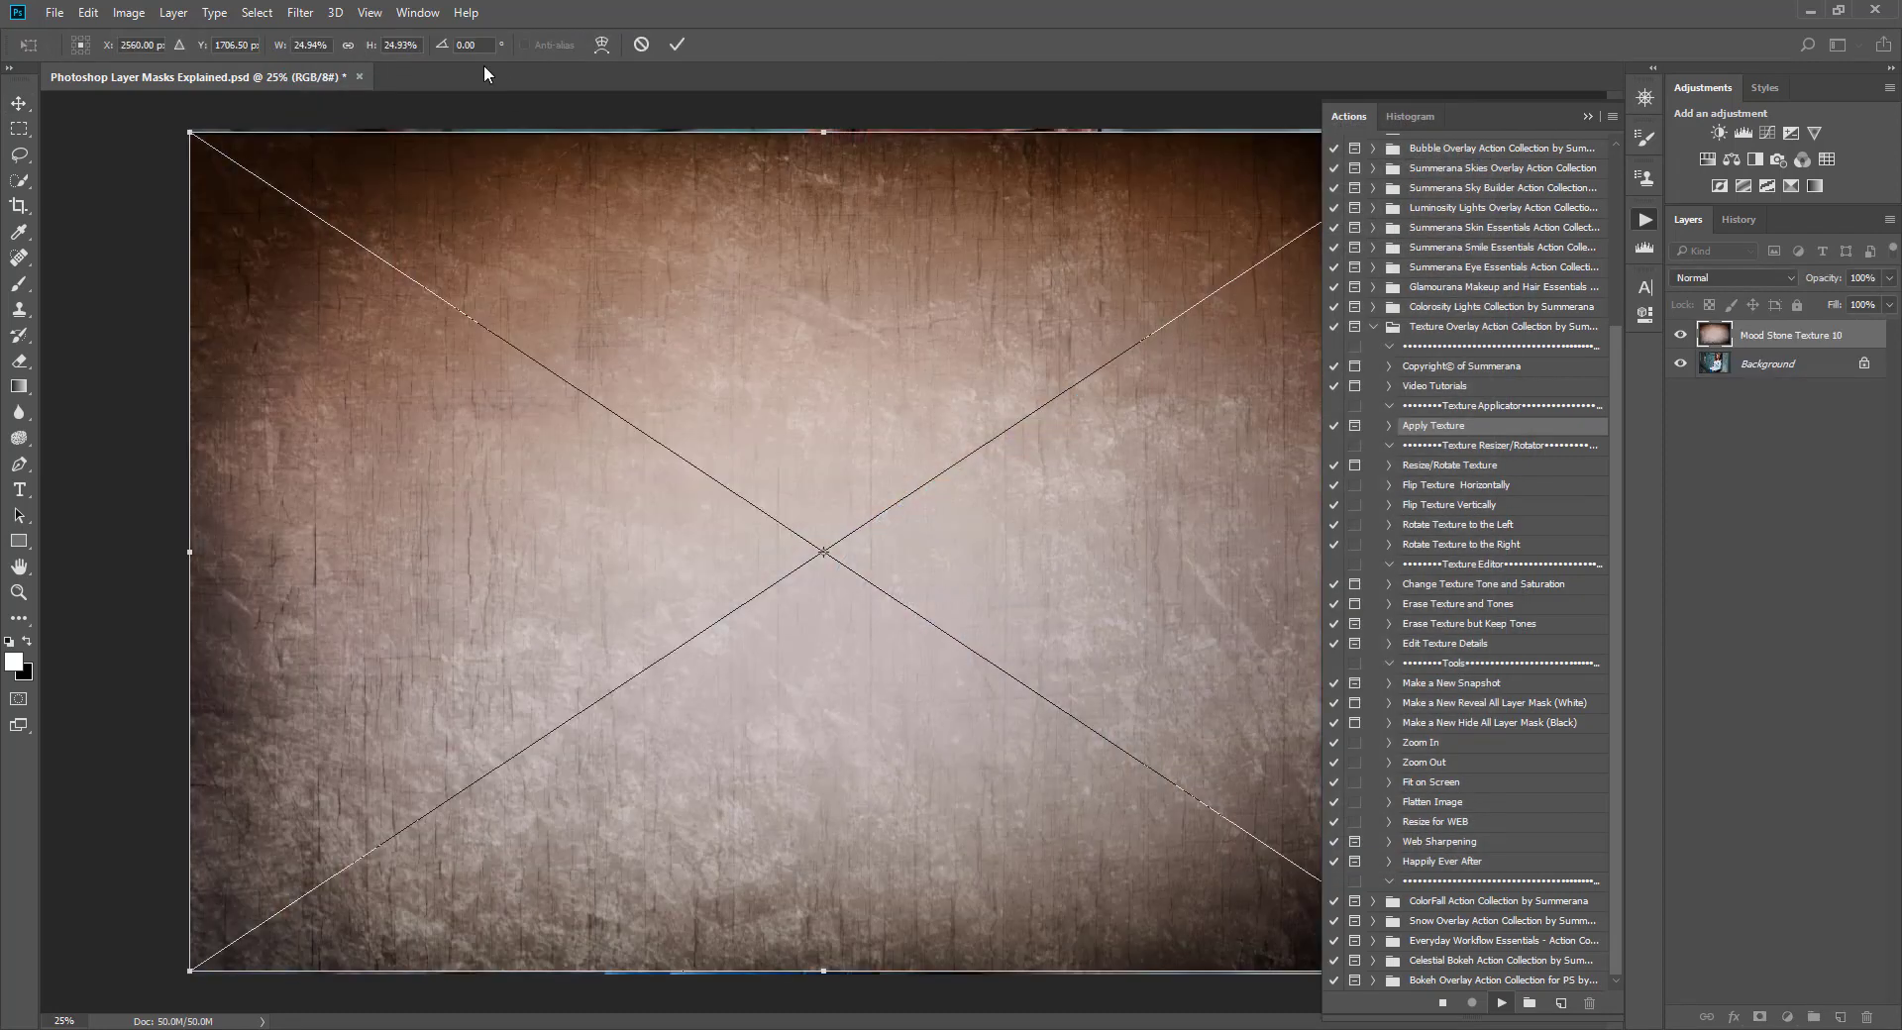
# Scale the placed texture slightly past the canvas edges, commit it, and let the texture action finish
pyautogui.moveTo(188, 133); pyautogui.dragTo(167, 117)
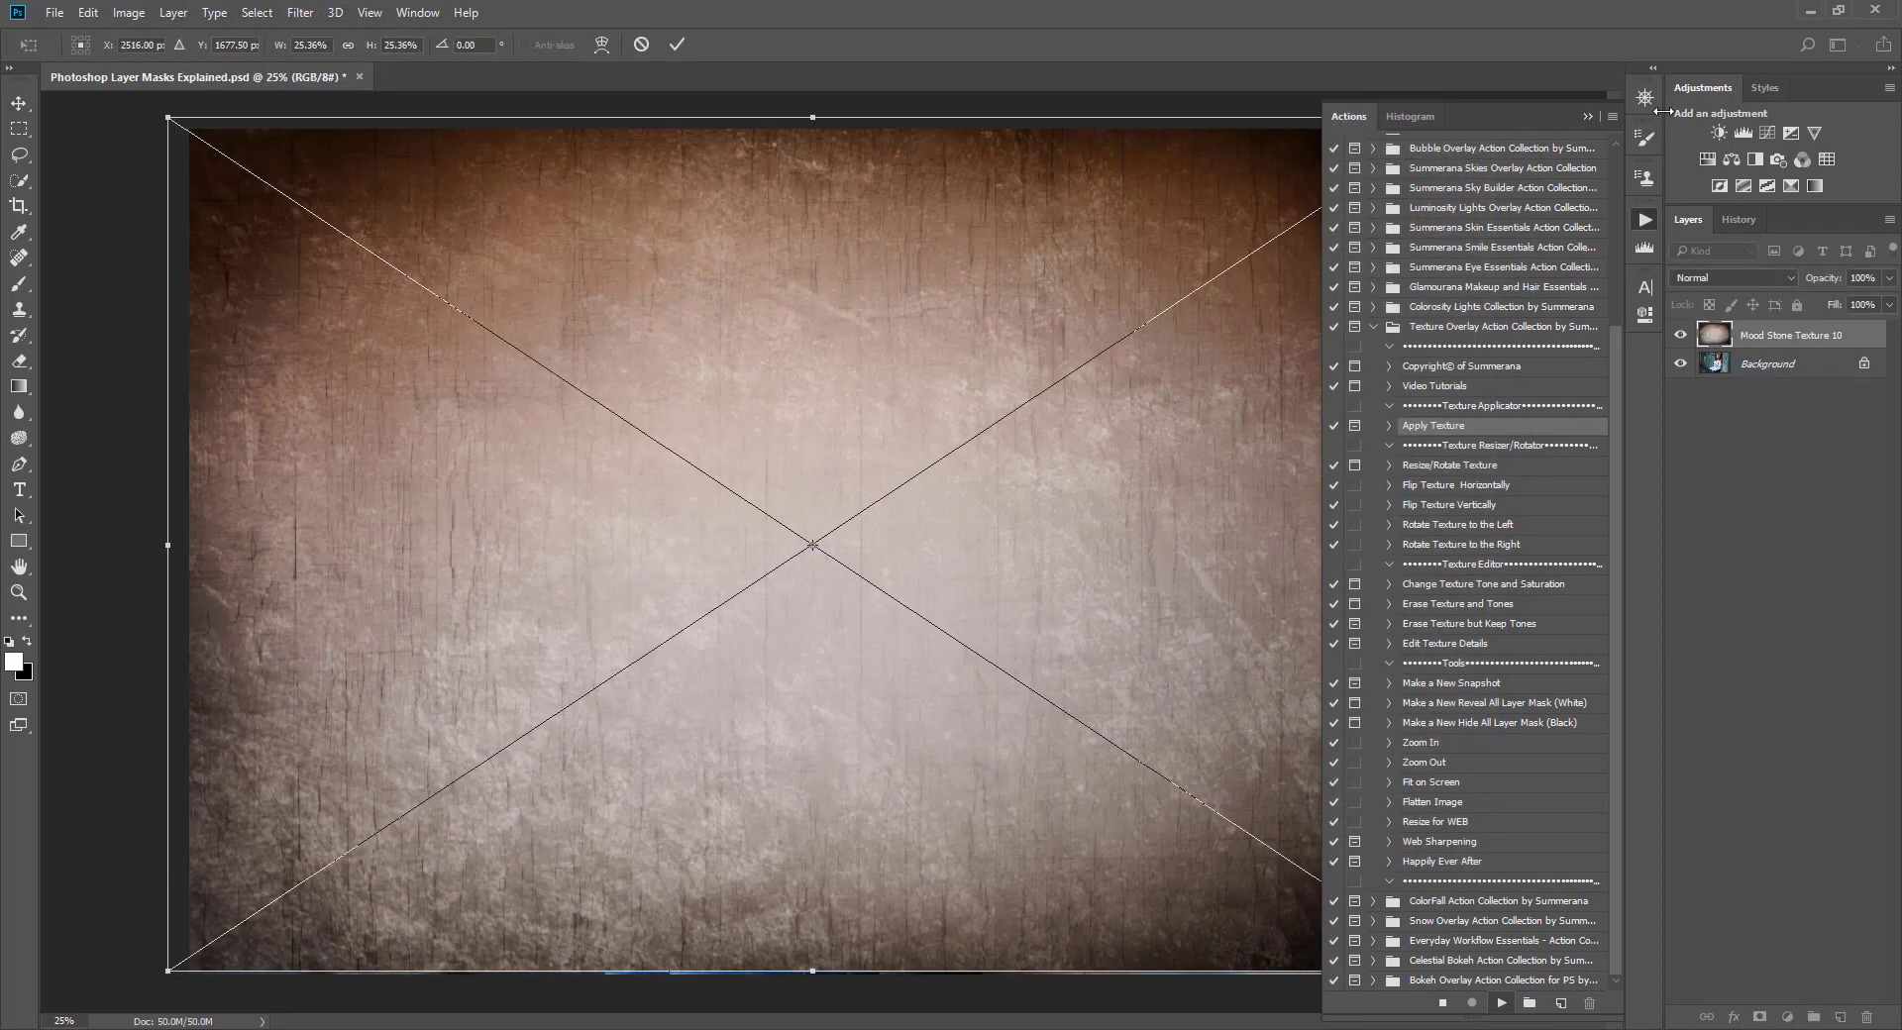
pyautogui.click(1587, 116)
pyautogui.moveTo(1457, 971); pyautogui.dragTo(1472, 981)
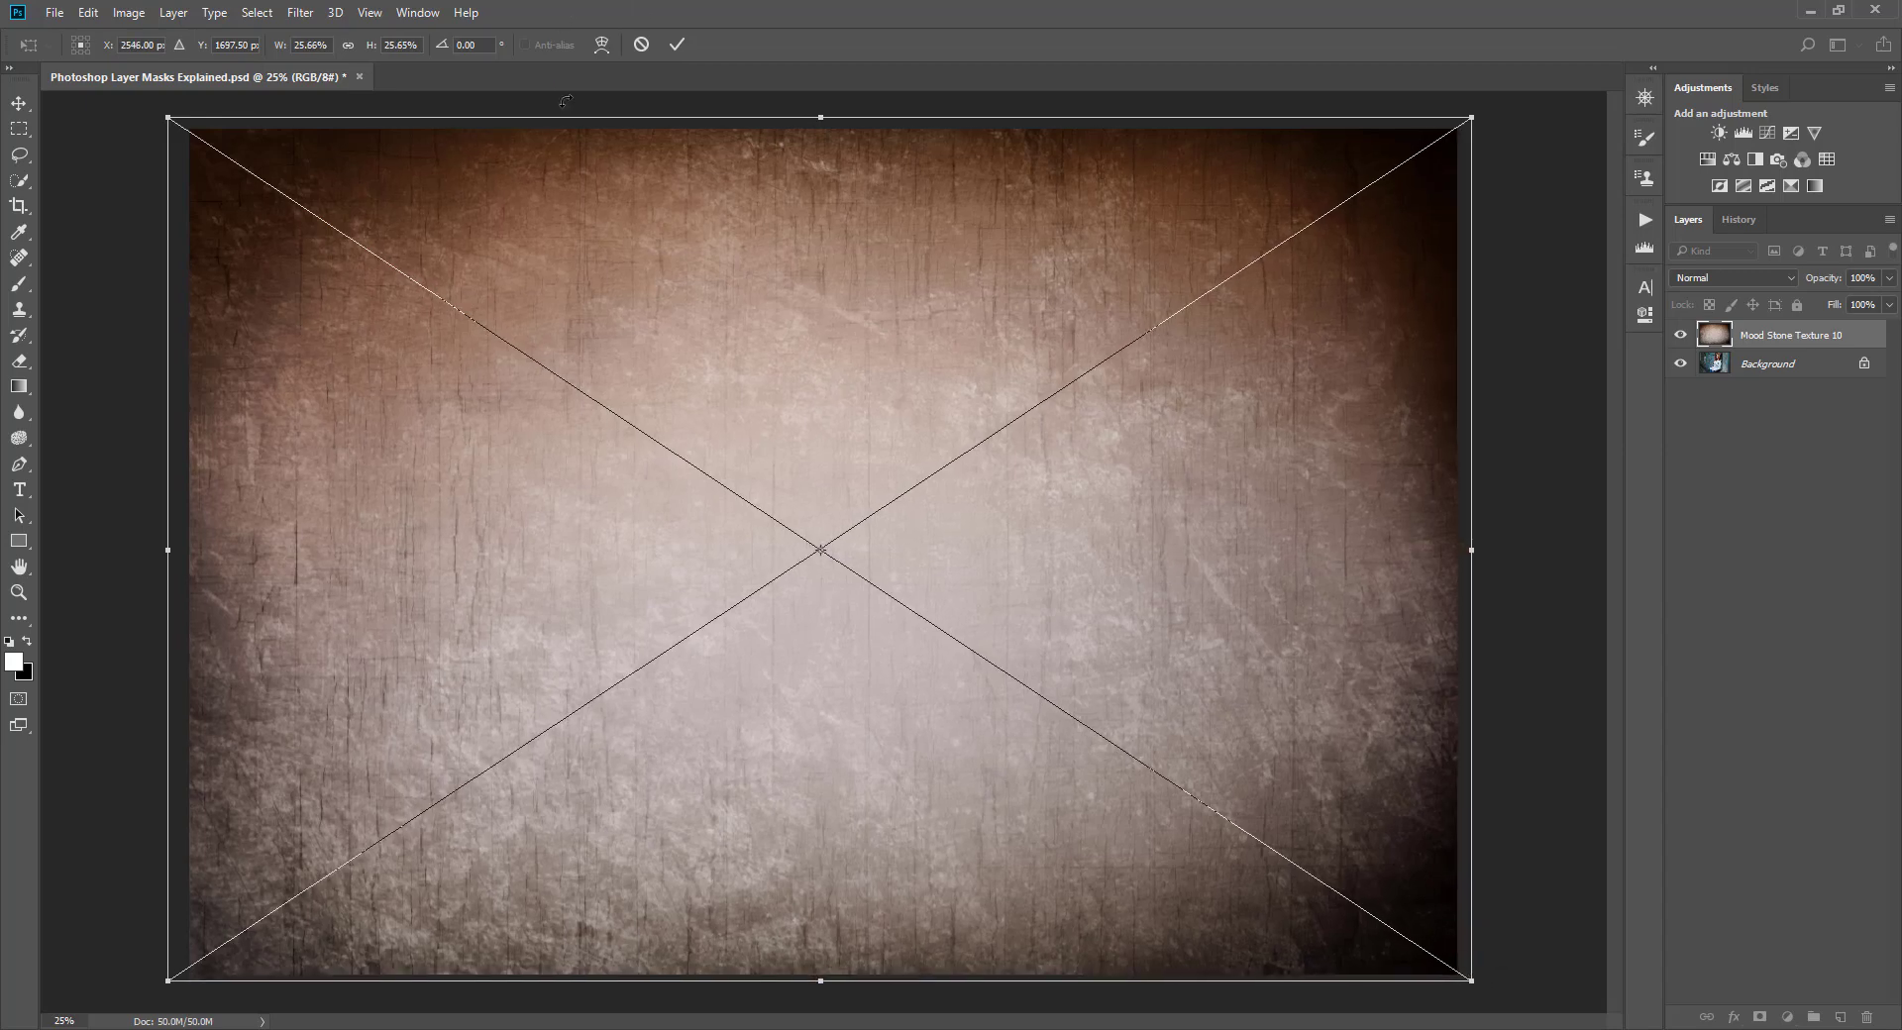
pyautogui.click(677, 43)
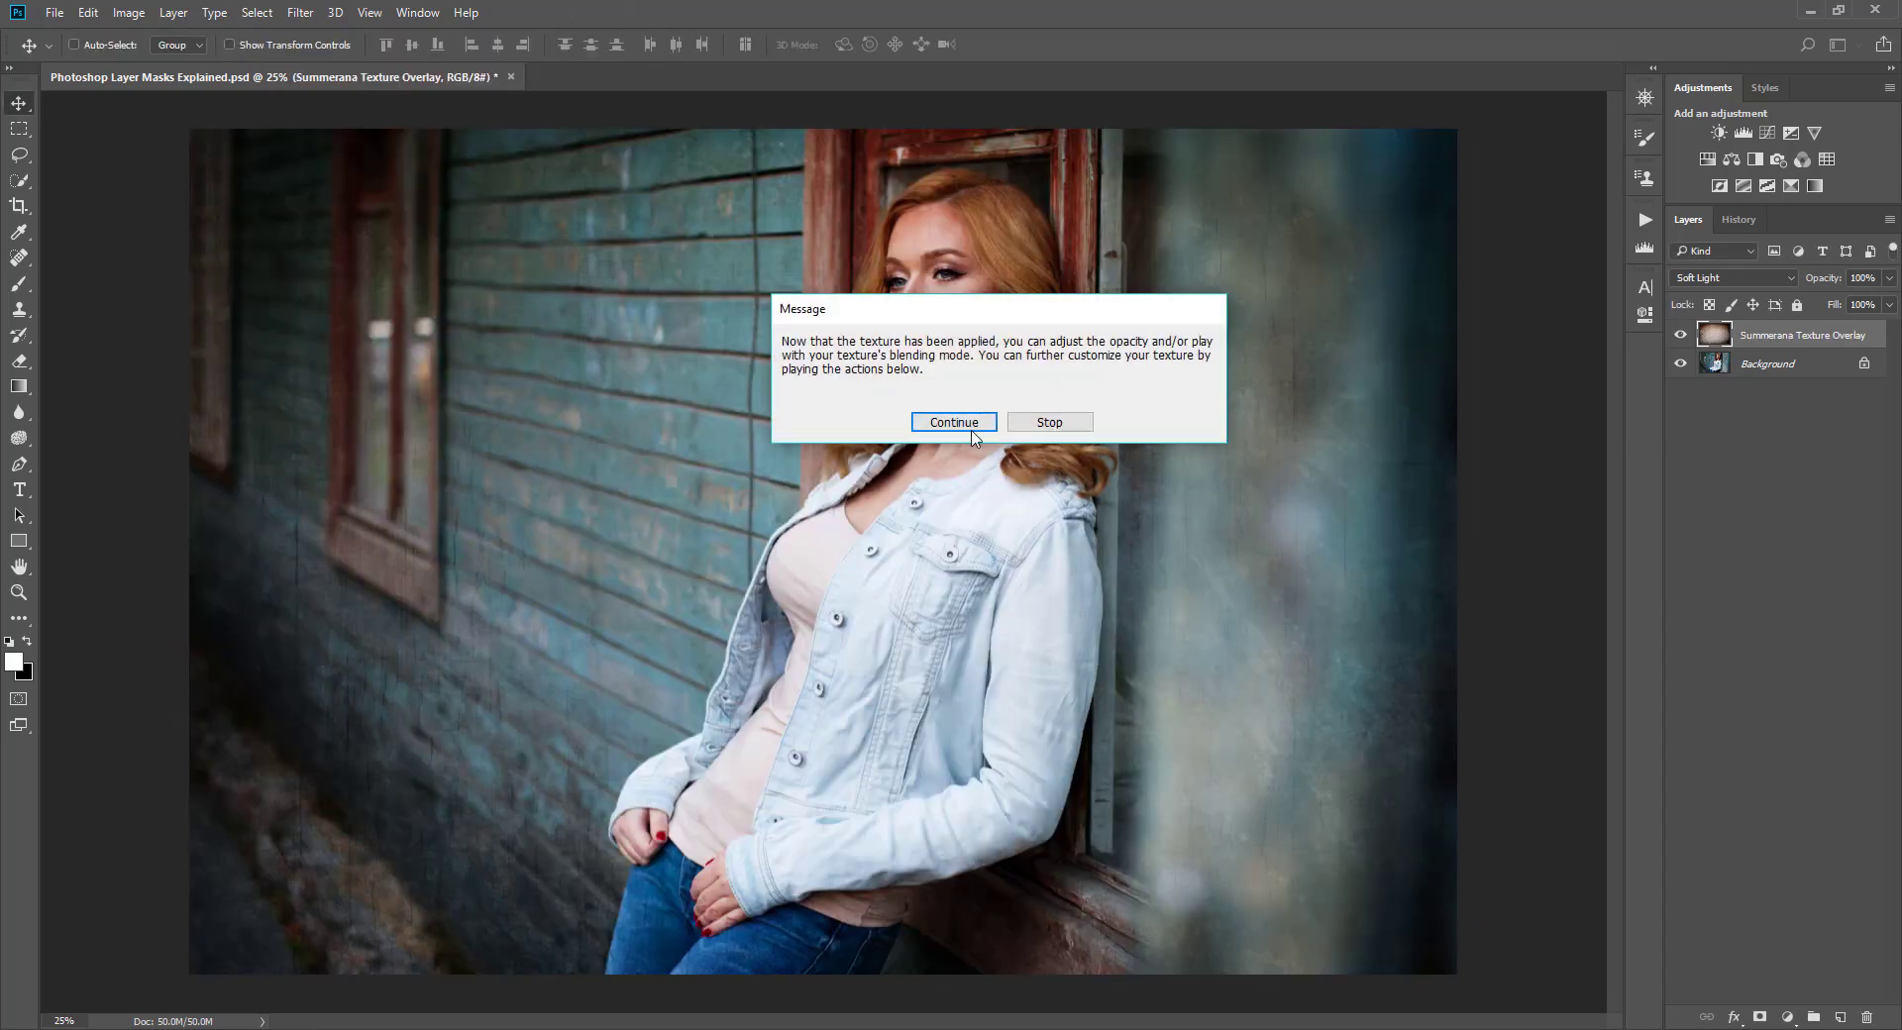
pyautogui.click(999, 424)
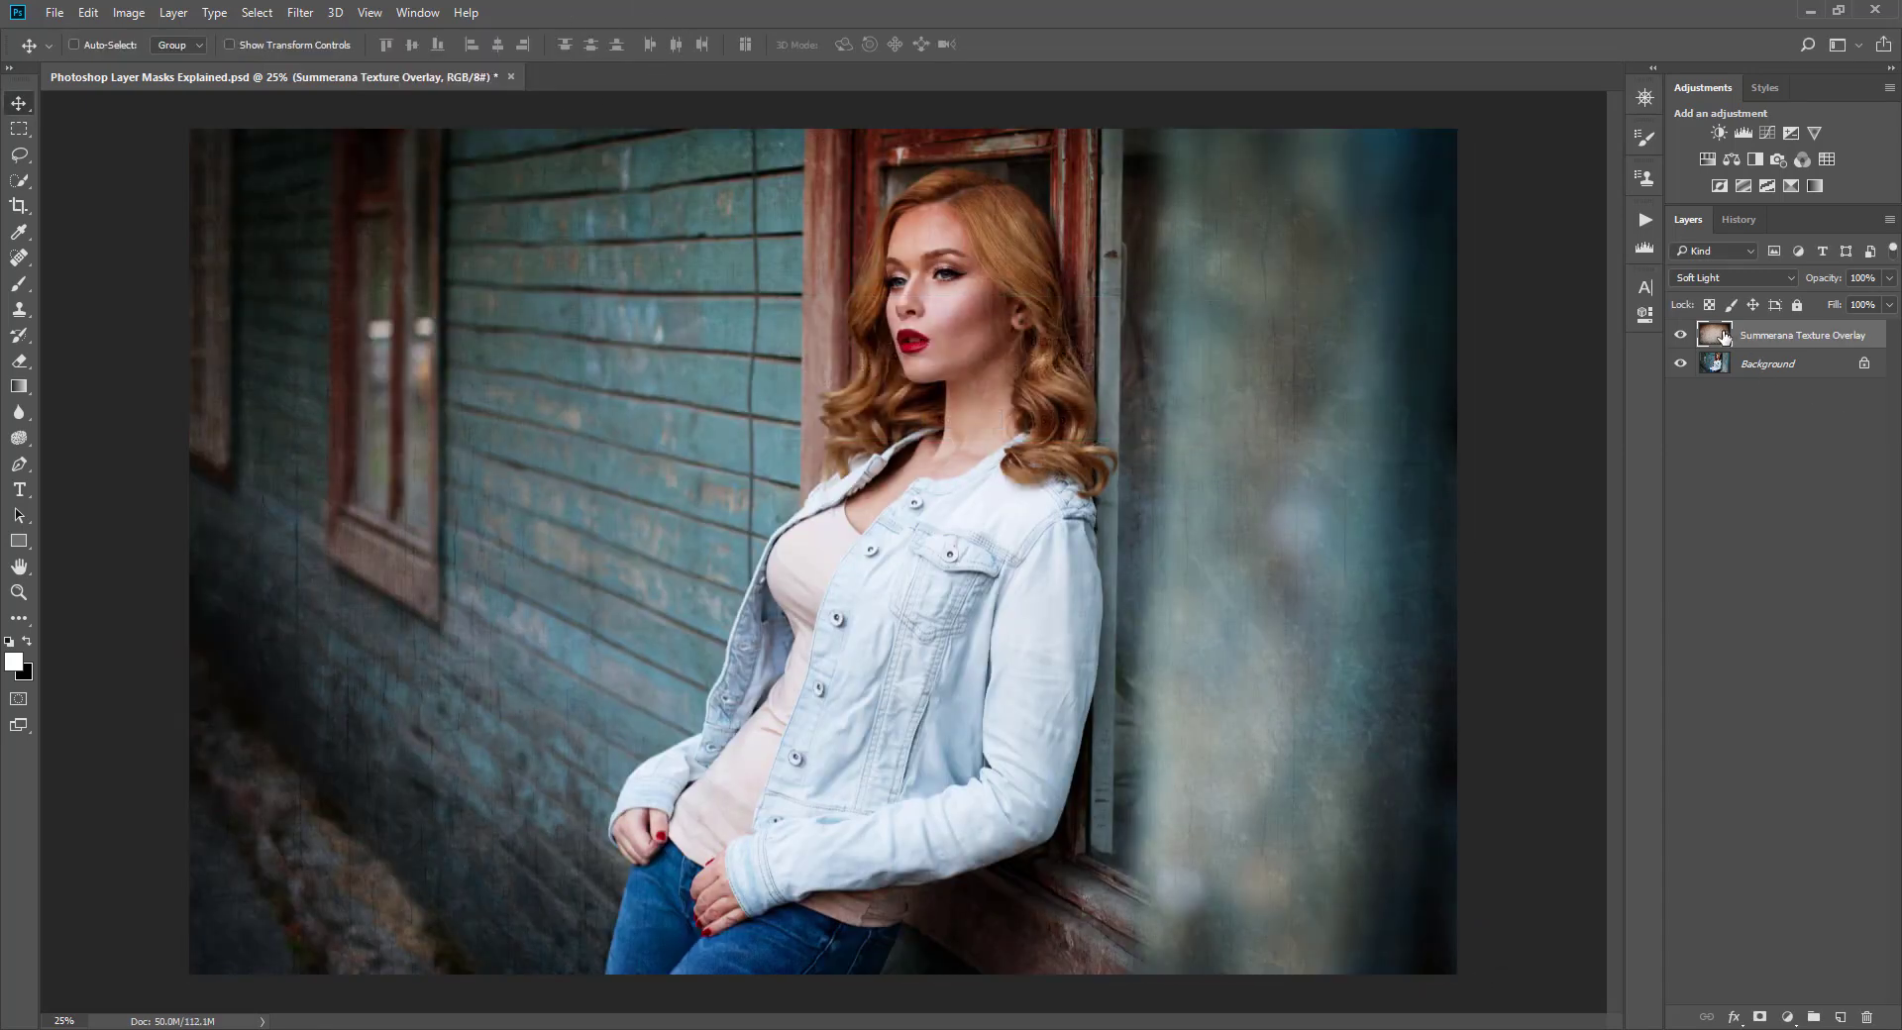
# Try erasing the texture over the woman with the Eraser, and revert to the Name Change history state
pyautogui.click(18, 367)
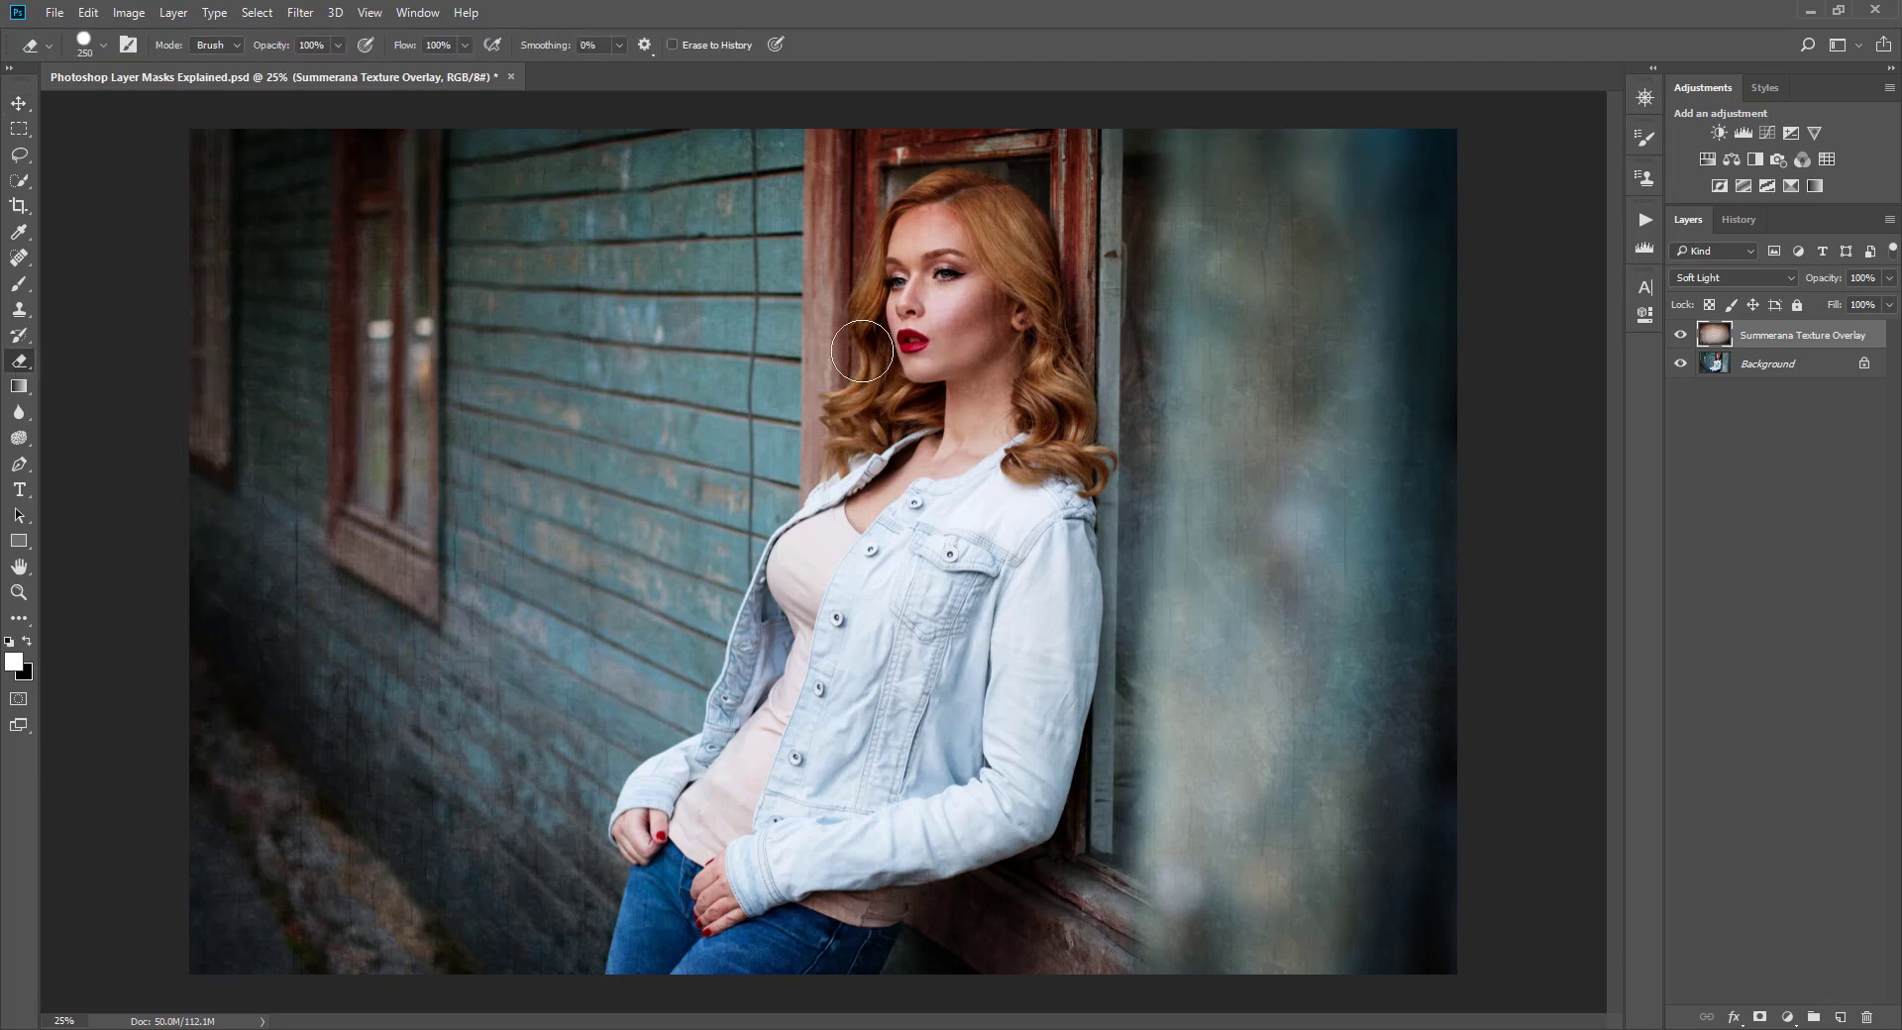
pyautogui.moveTo(959, 396)
pyautogui.mouseDown()
pyautogui.moveTo(891, 381)
pyautogui.moveTo(966, 208)
pyautogui.moveTo(1015, 475)
pyautogui.moveTo(1045, 457)
pyautogui.moveTo(956, 203)
pyautogui.moveTo(872, 302)
pyautogui.moveTo(847, 426)
pyautogui.moveTo(892, 317)
pyautogui.moveTo(889, 441)
pyautogui.moveTo(773, 634)
pyautogui.moveTo(904, 619)
pyautogui.moveTo(1007, 652)
pyautogui.mouseUp()
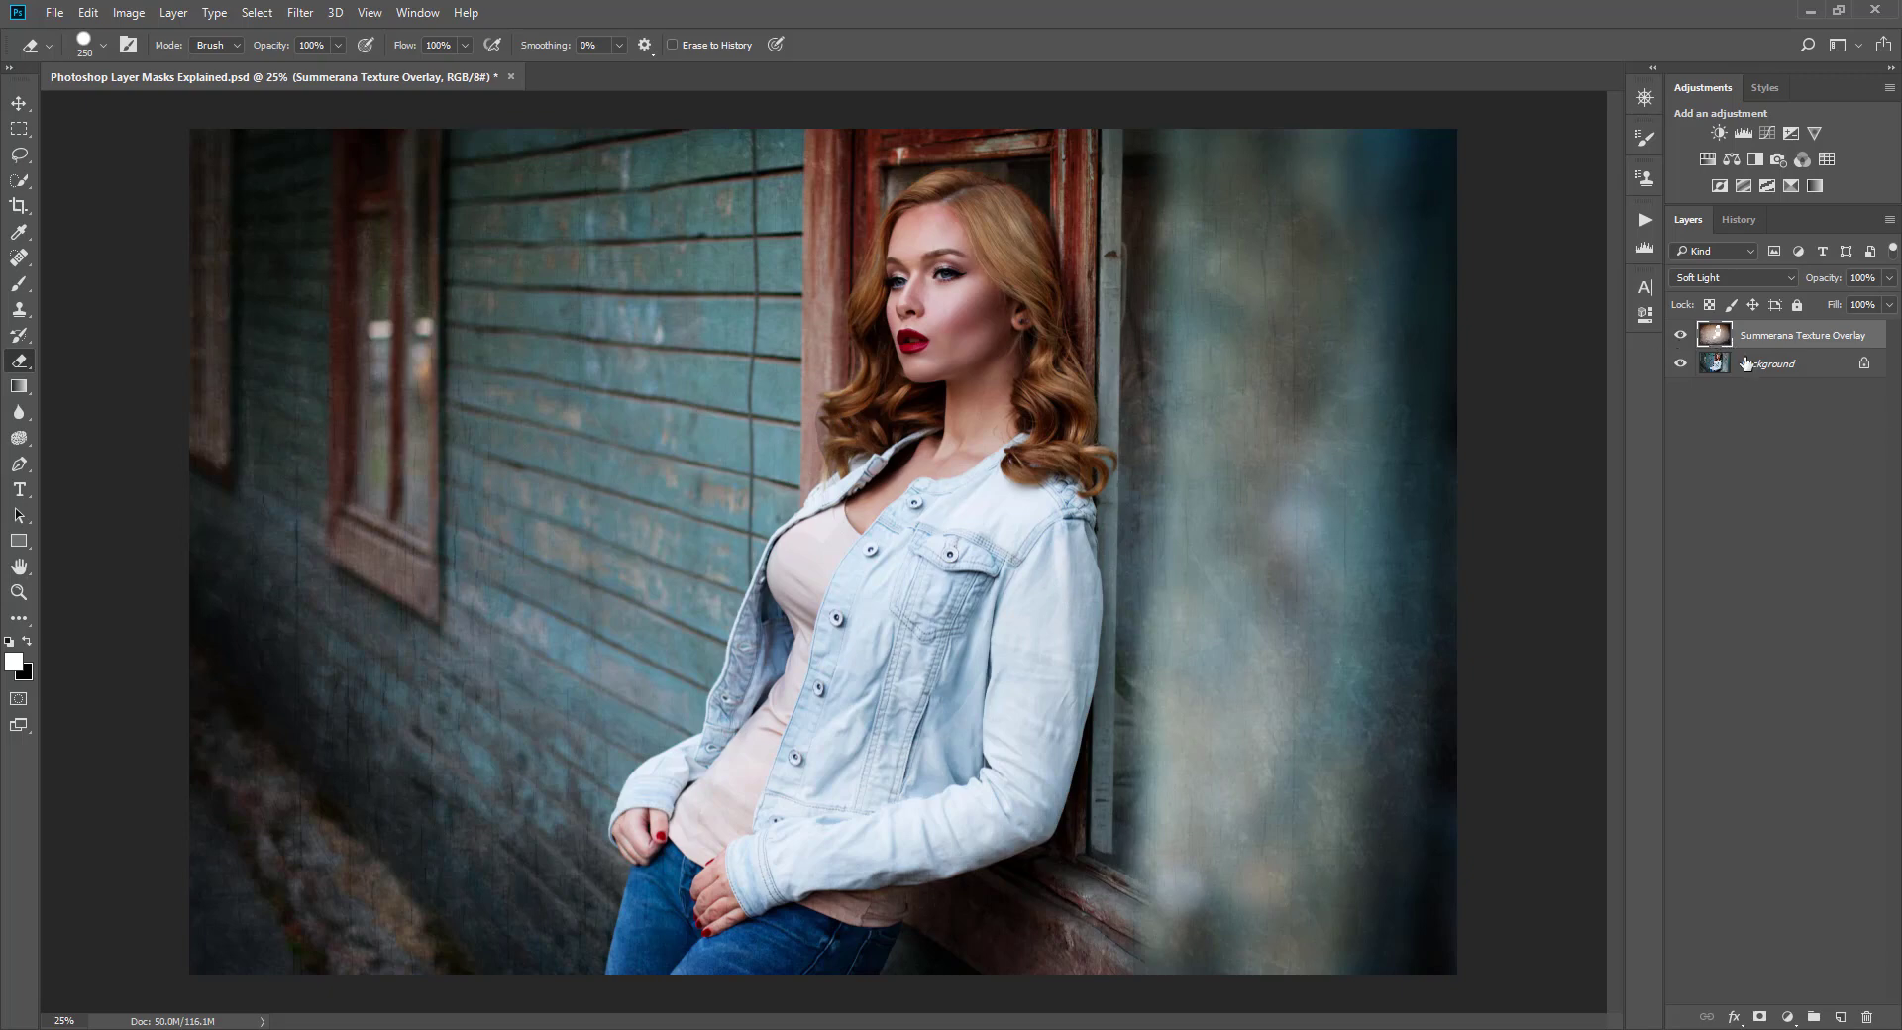
pyautogui.click(1739, 219)
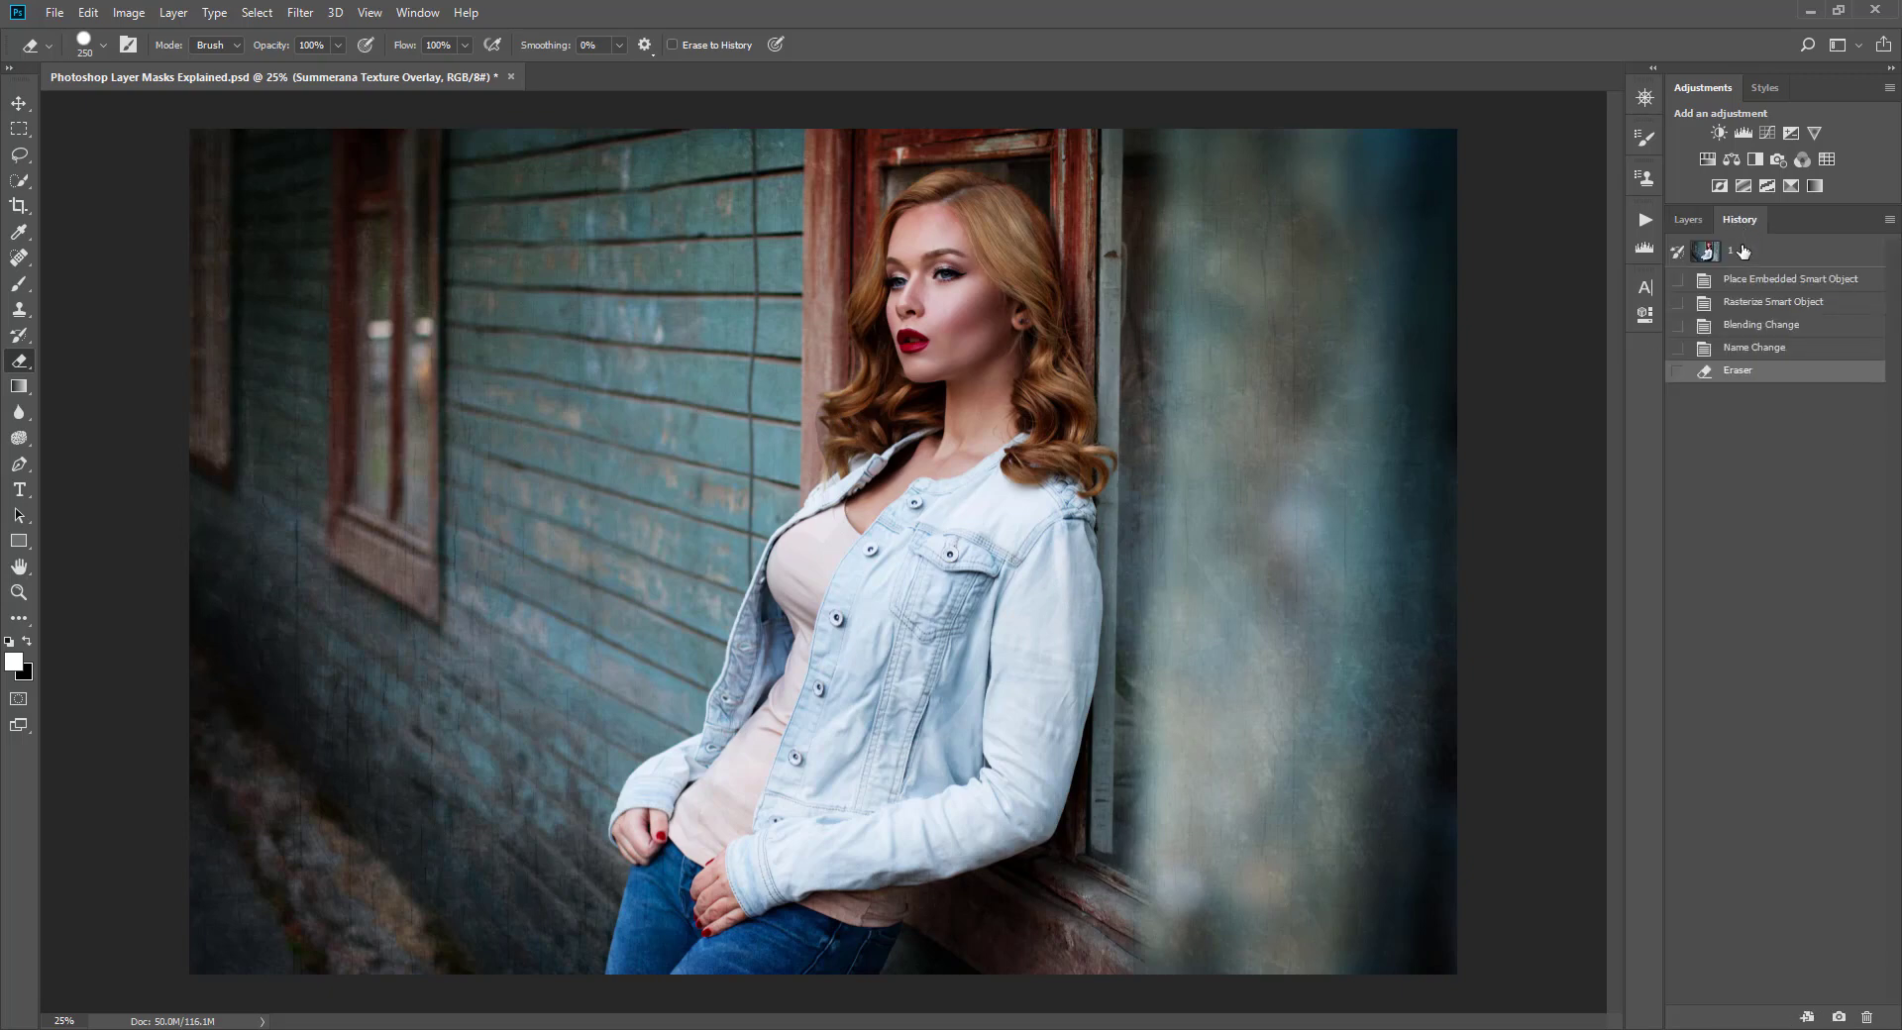
pyautogui.click(1745, 348)
pyautogui.click(1689, 220)
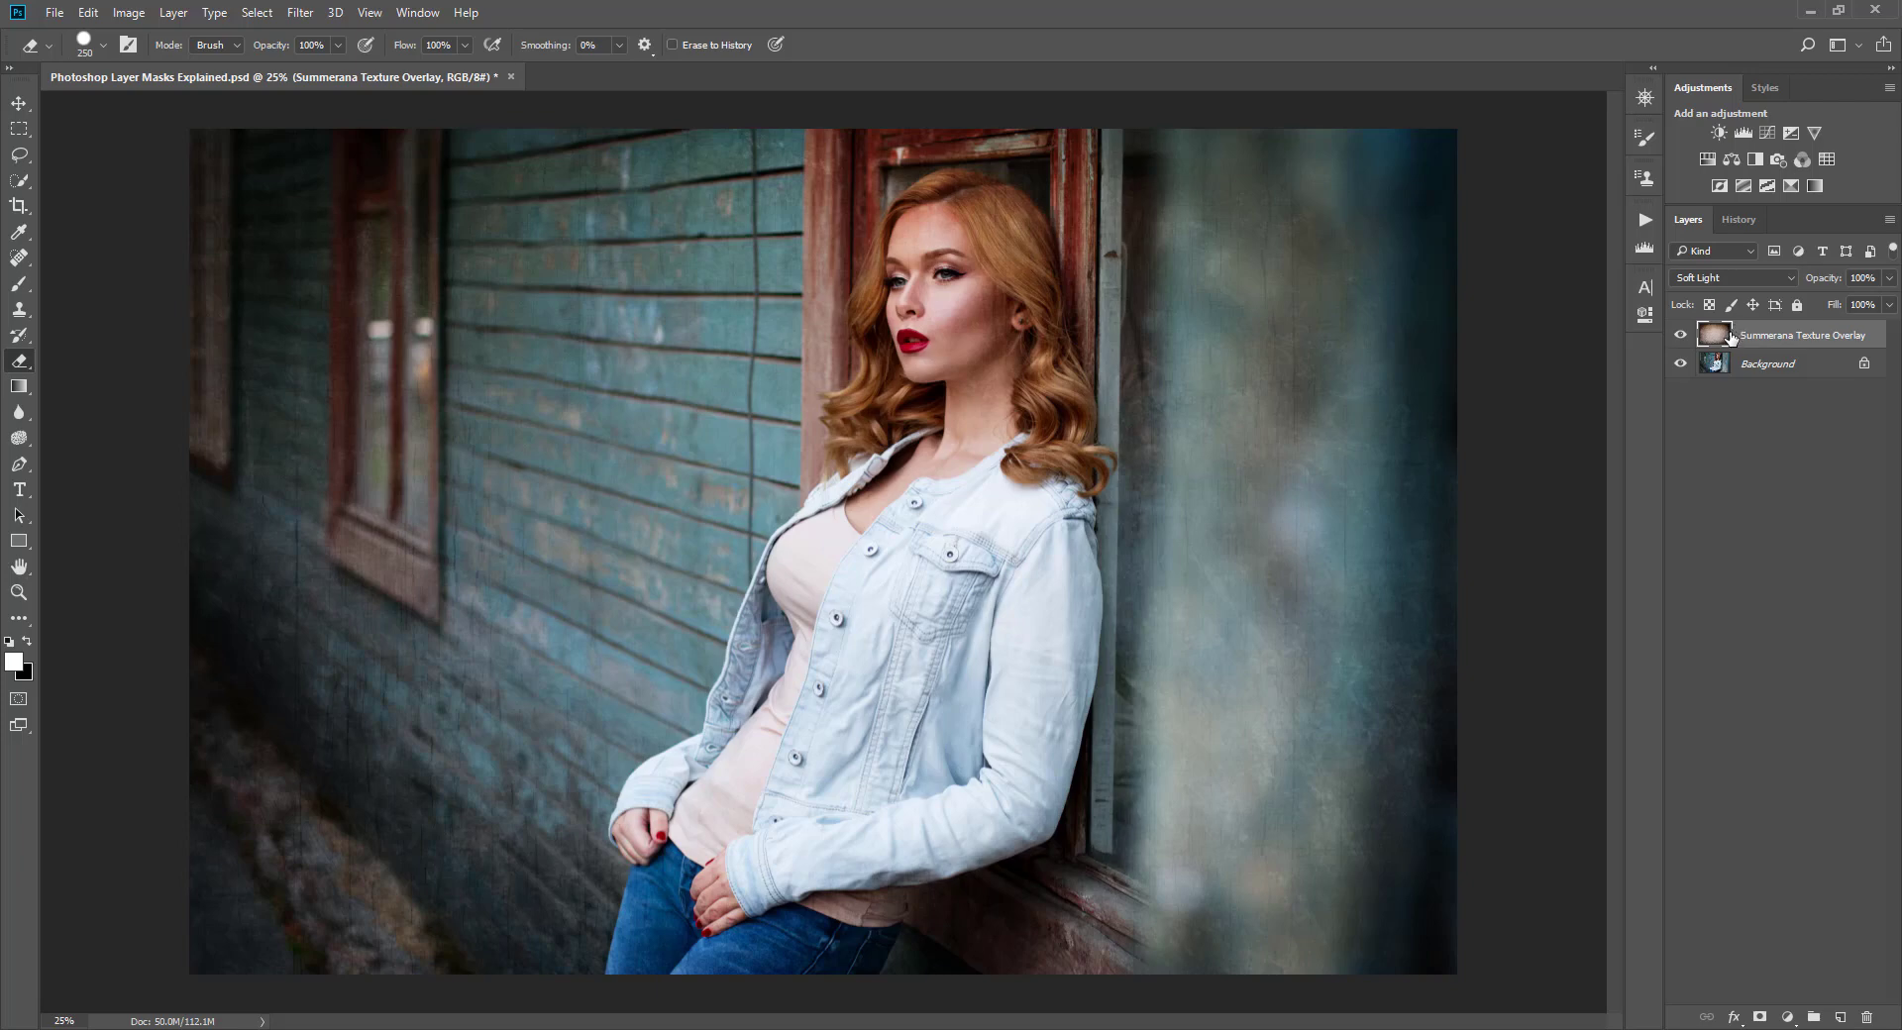
pyautogui.click(1740, 220)
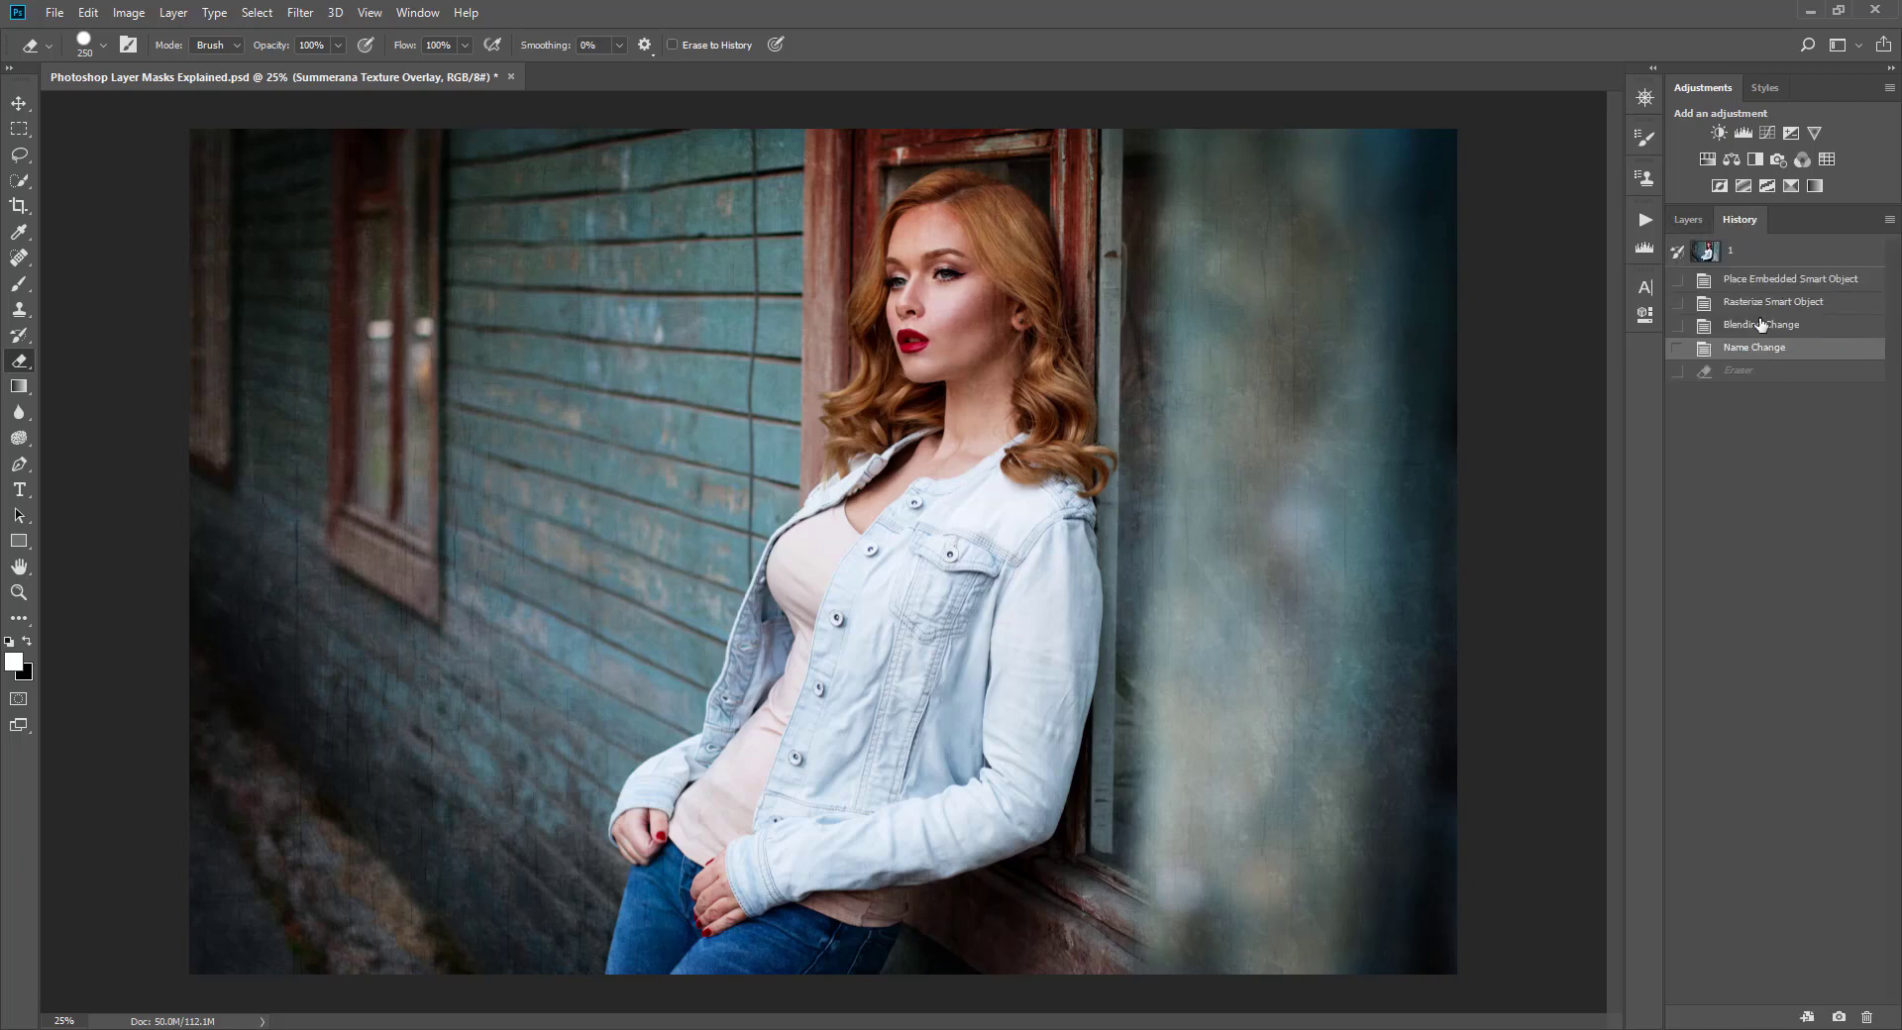
pyautogui.click(1689, 220)
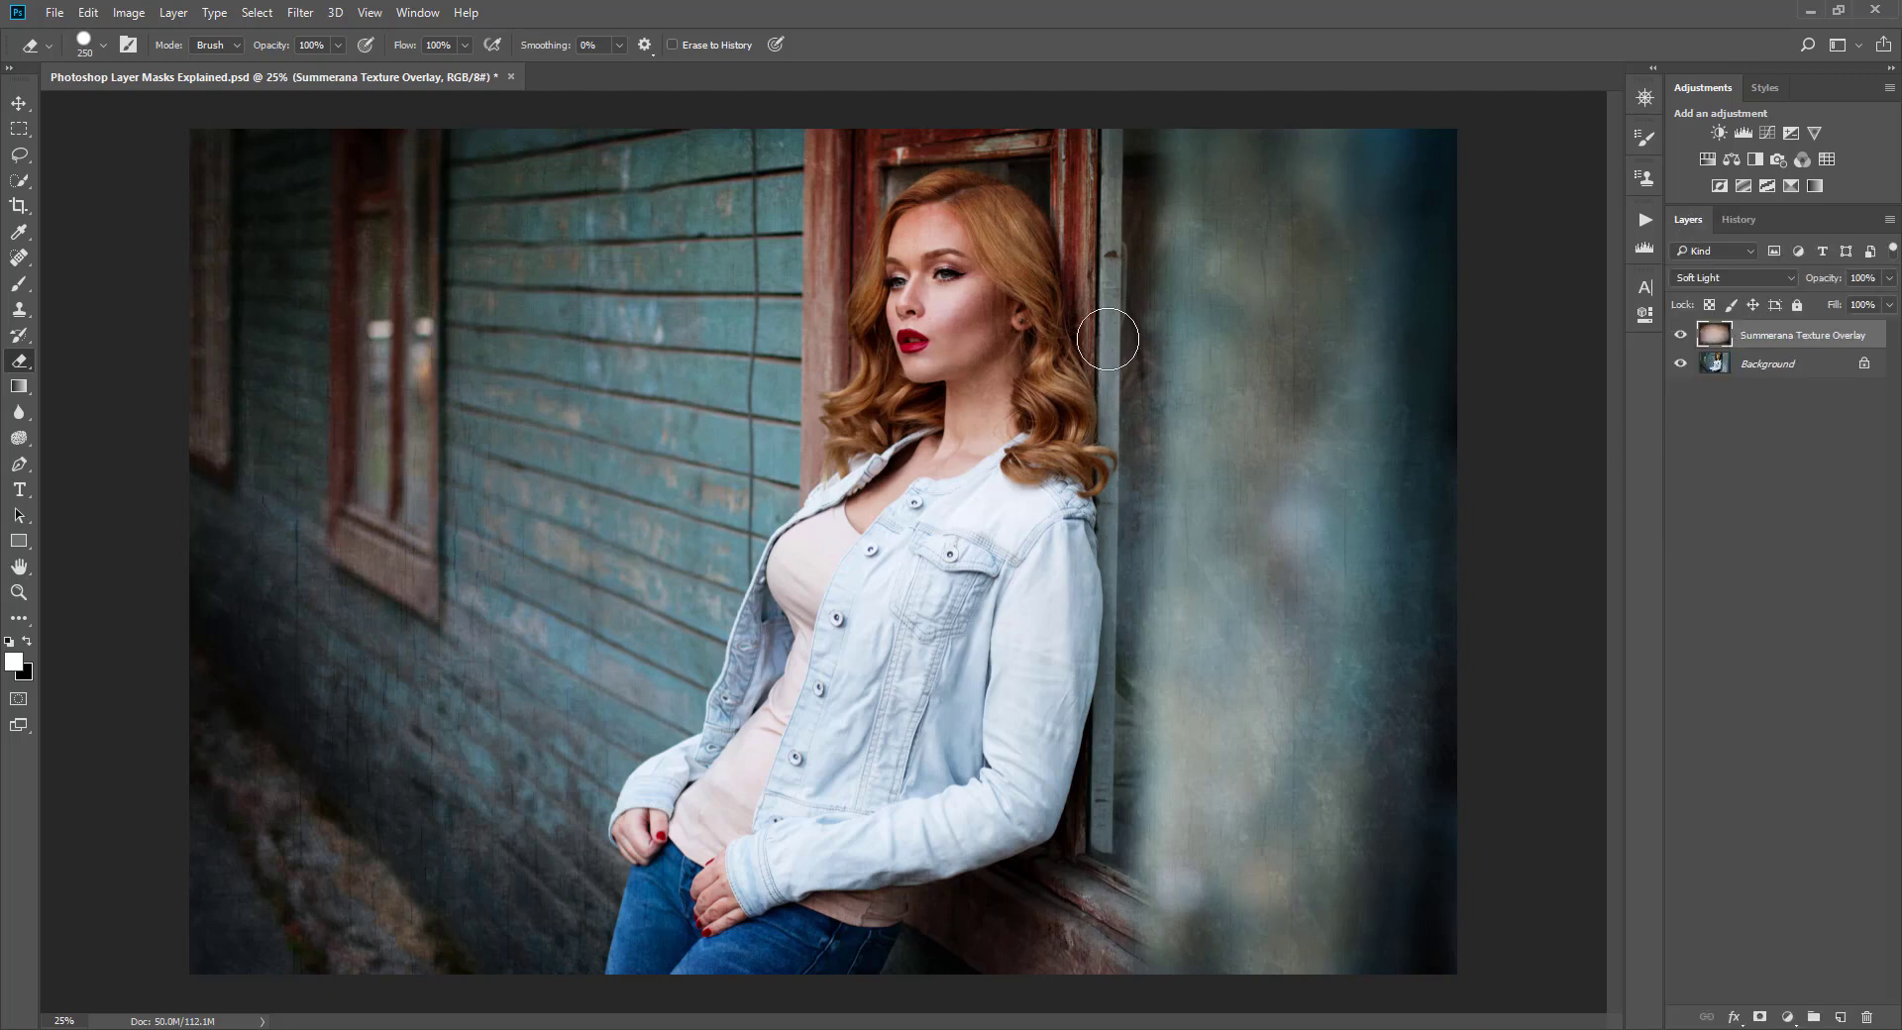
# Set the texture layer's blending mode to Overlay and its opacity to 63%, comparing the image with and without it
pyautogui.click(19, 283)
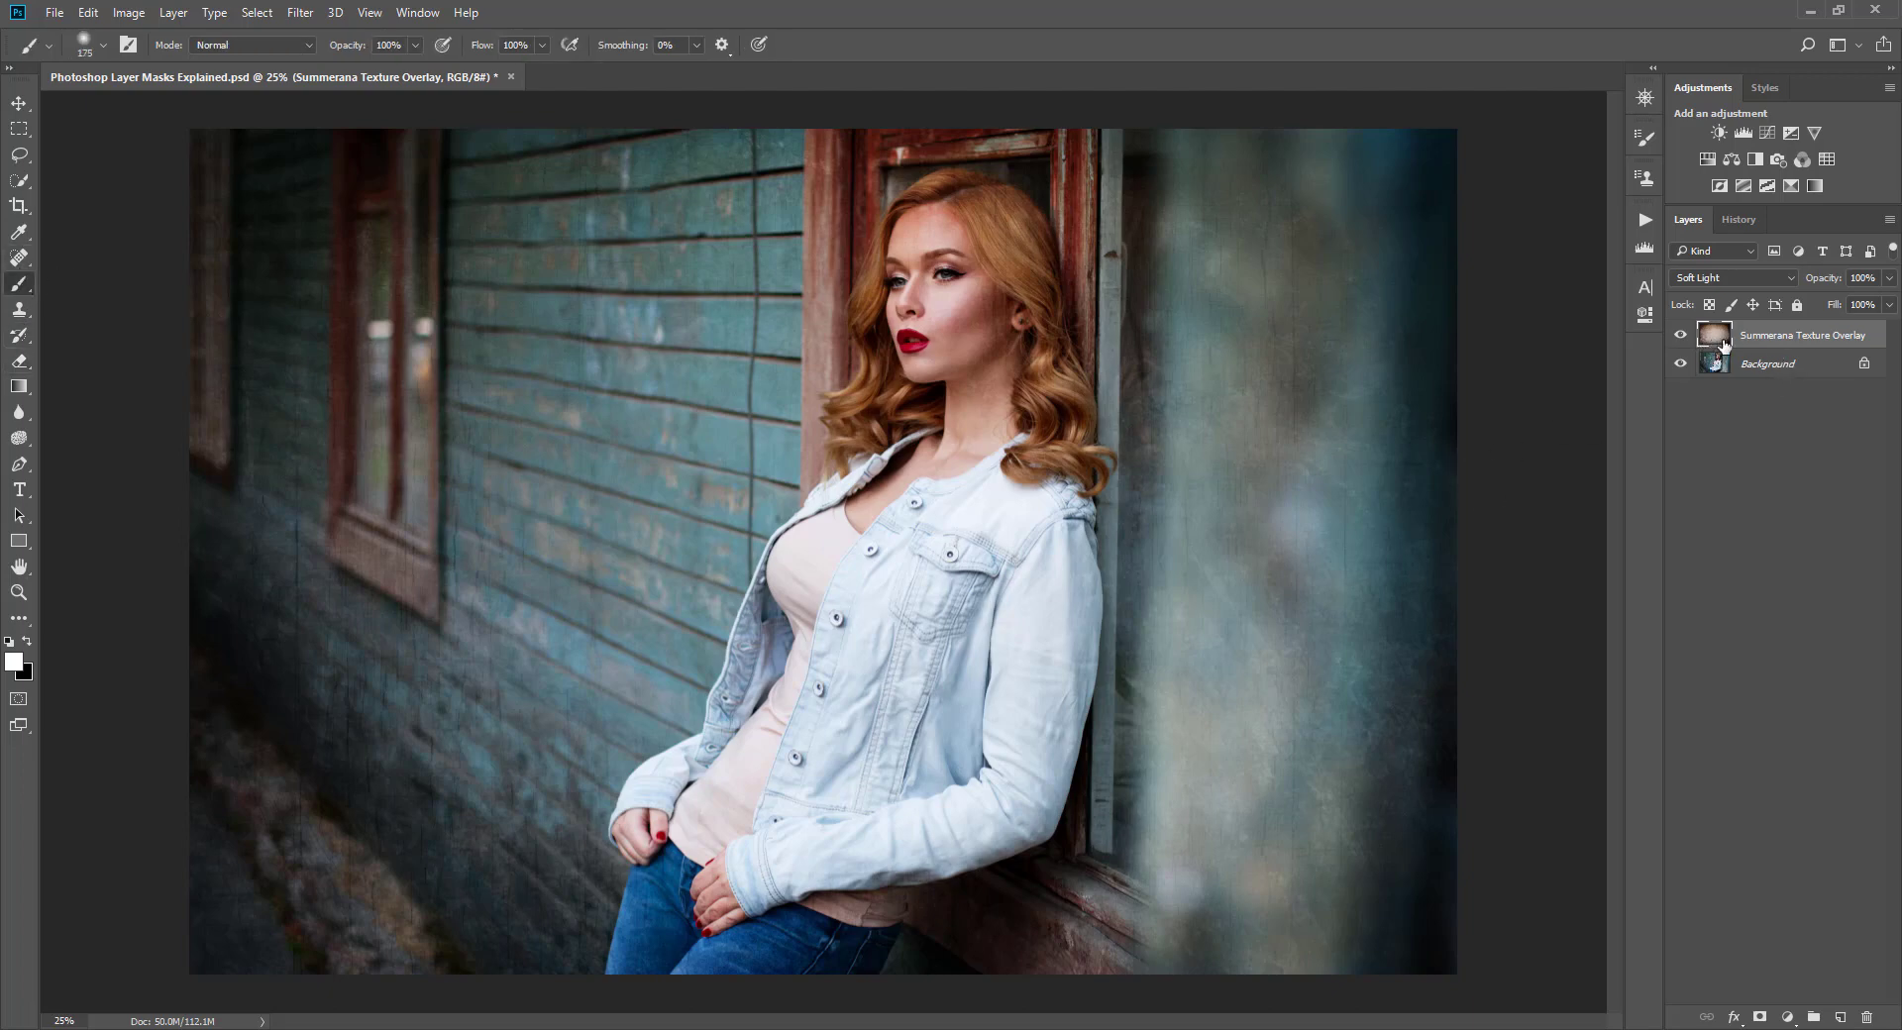
pyautogui.click(1729, 277)
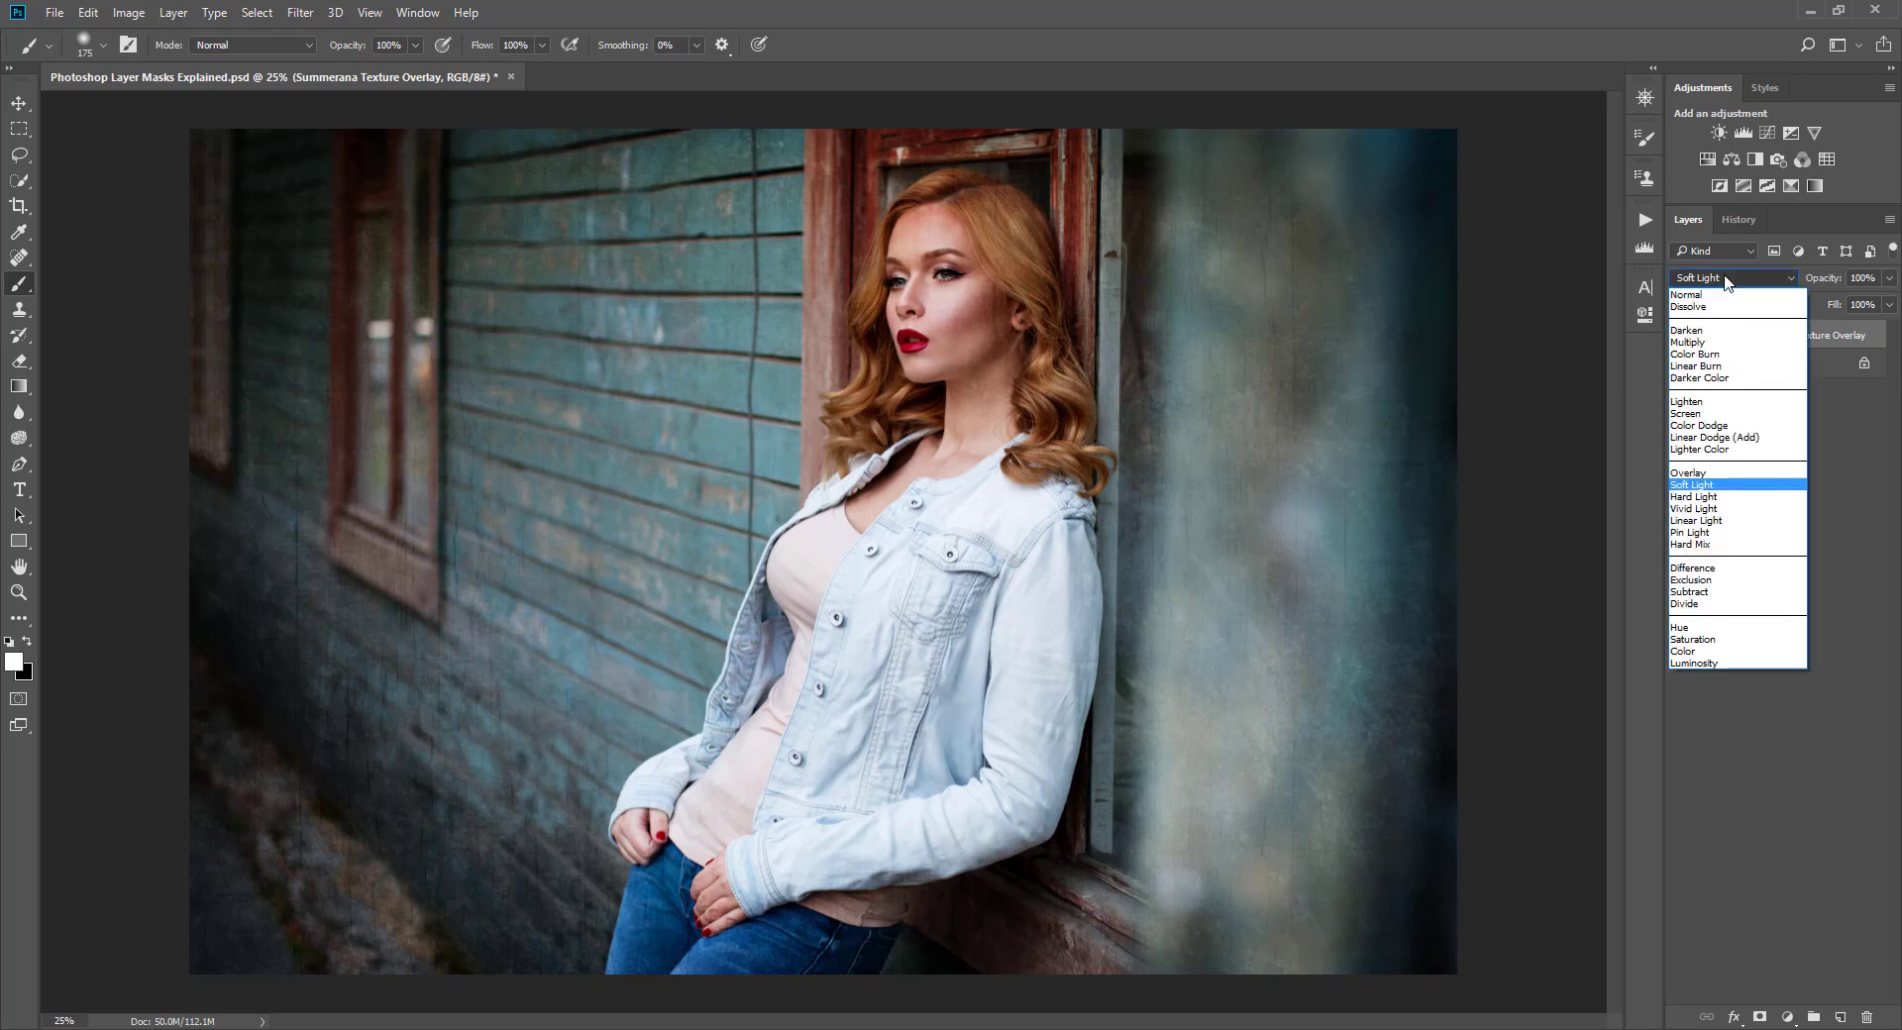
pyautogui.click(1692, 474)
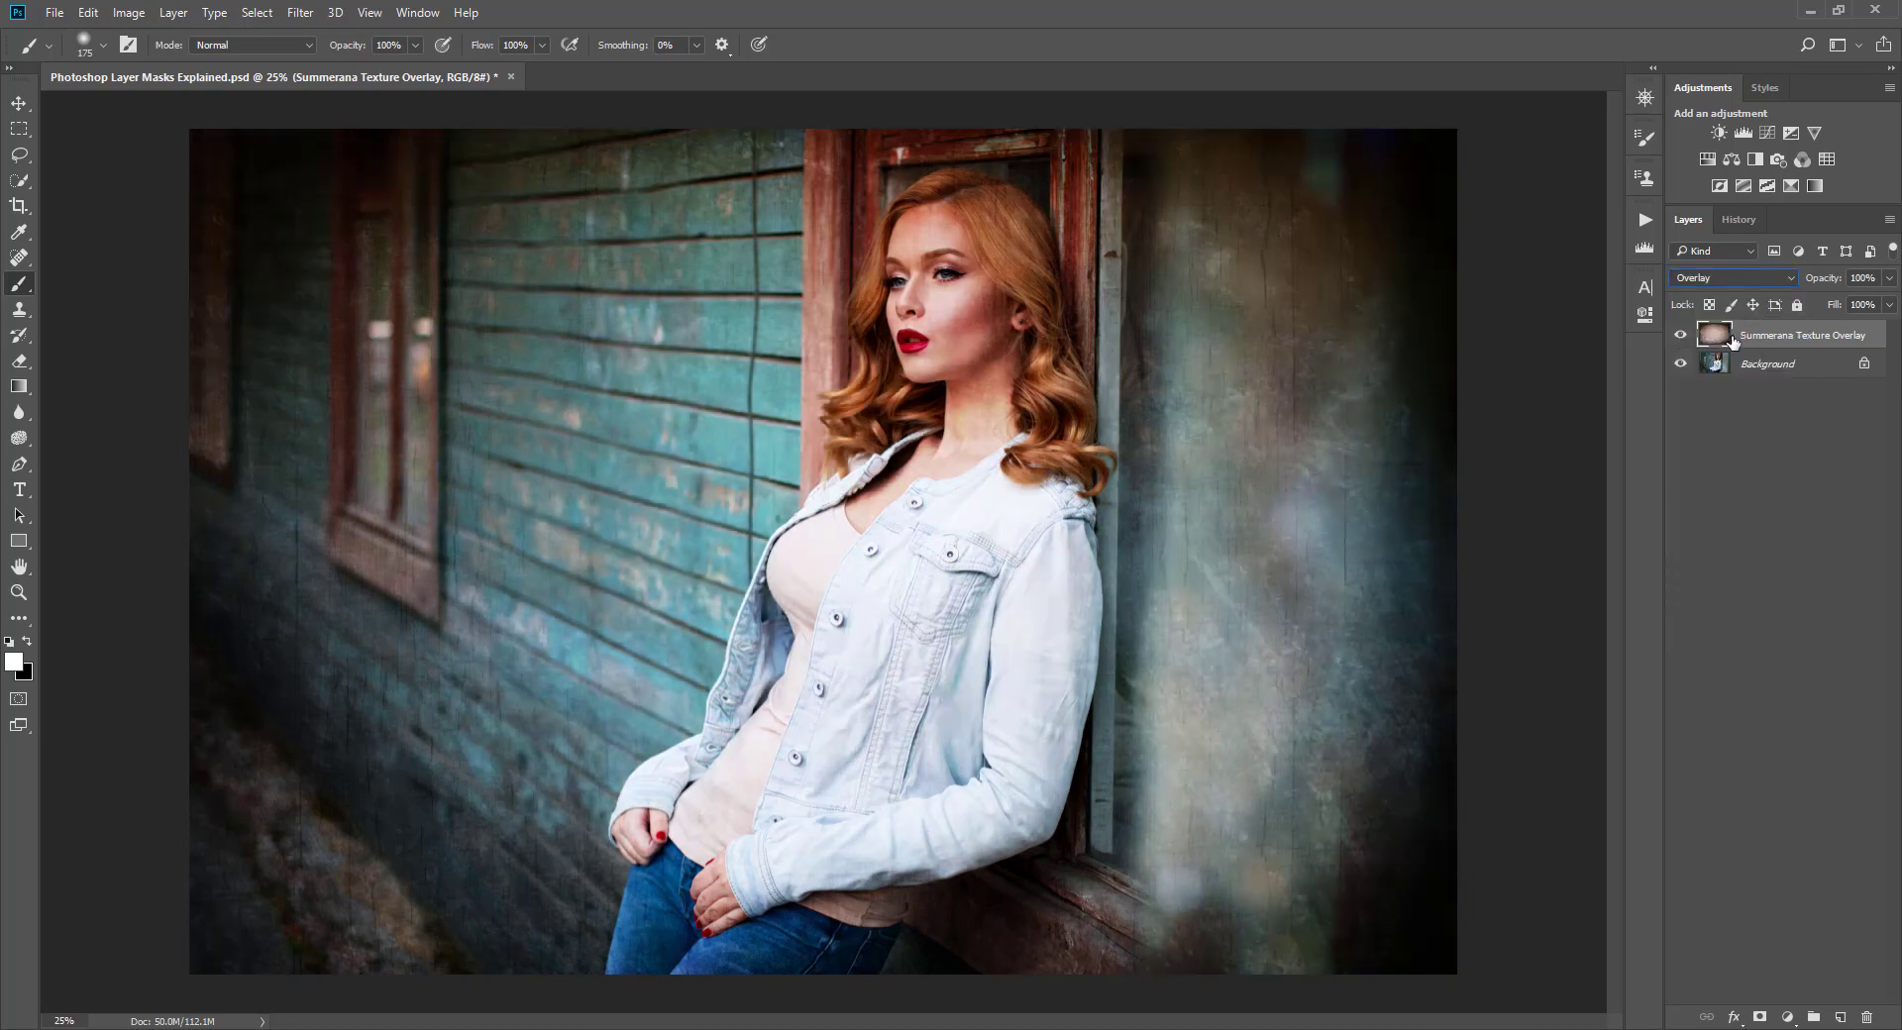
pyautogui.click(1890, 278)
pyautogui.moveTo(1884, 308)
pyautogui.mouseDown()
pyautogui.moveTo(1805, 308)
pyautogui.moveTo(1861, 313)
pyautogui.mouseUp()
pyautogui.click(1718, 337)
pyautogui.click(1682, 337)
pyautogui.click(1681, 337)
pyautogui.click(1682, 337)
pyautogui.click(1681, 337)
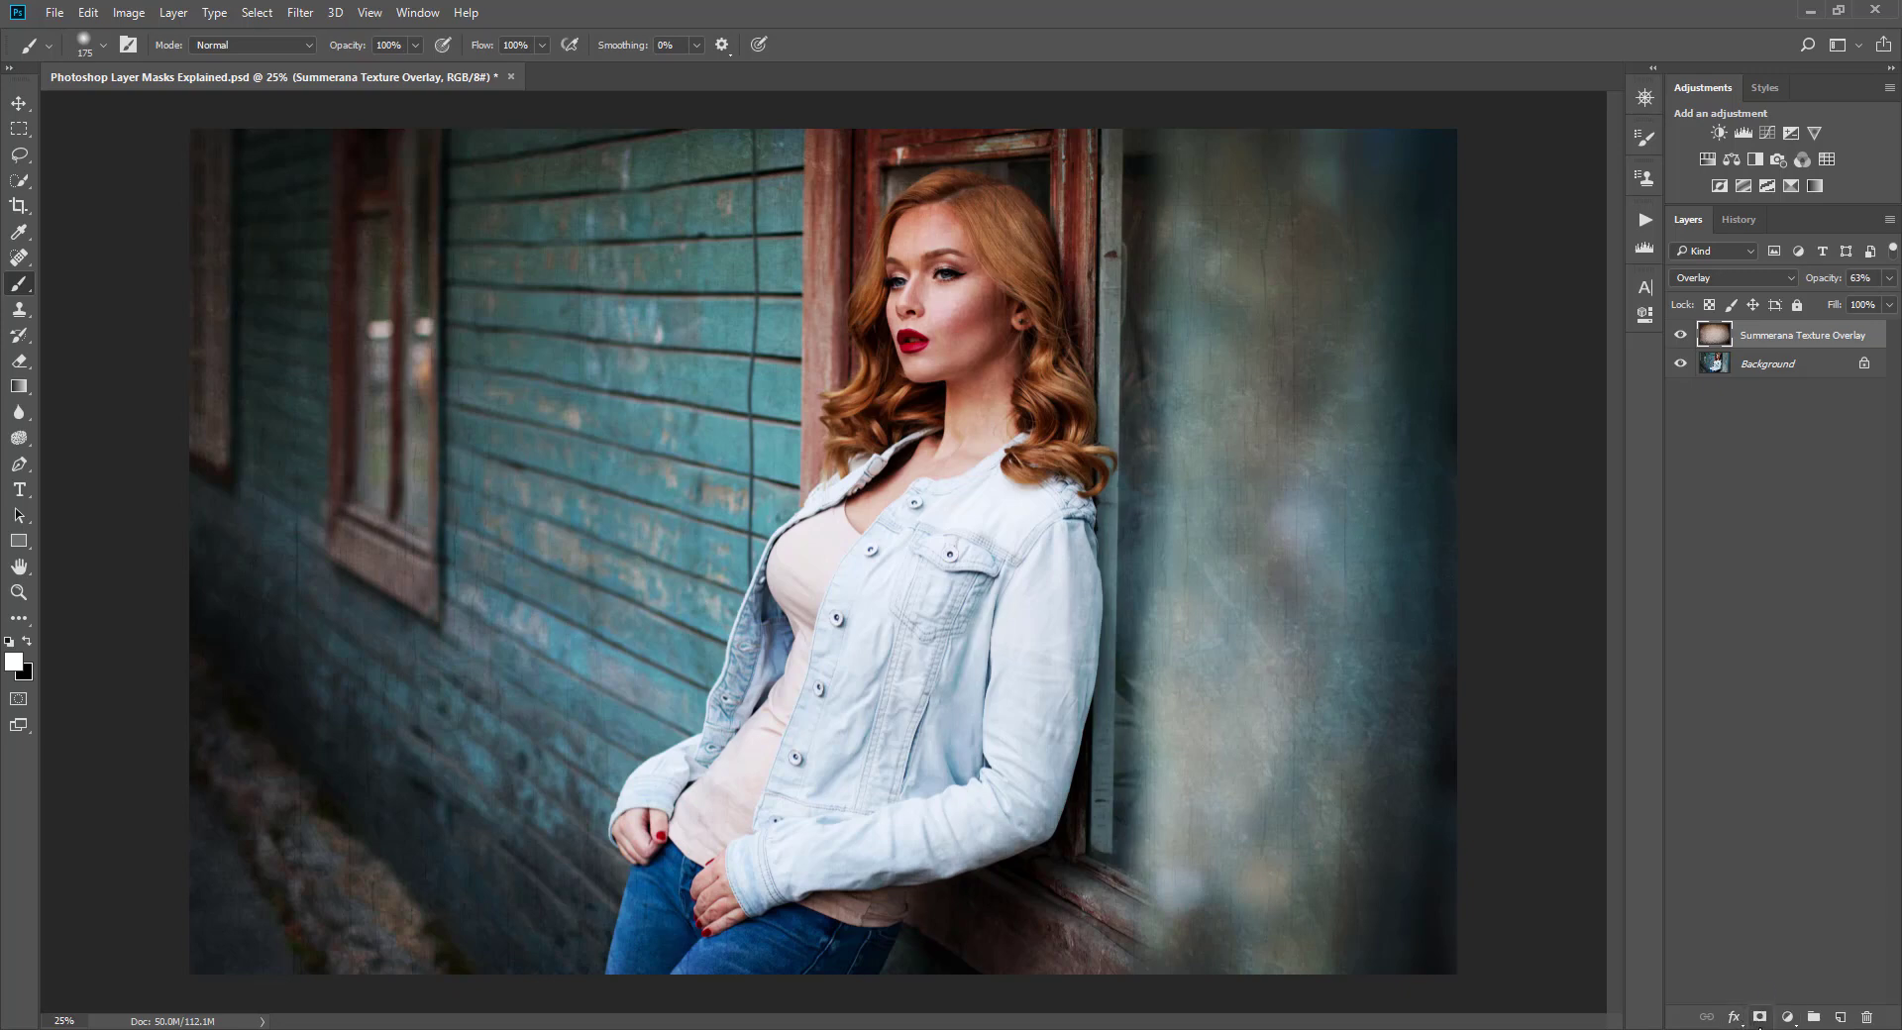
# Add a layer mask to the texture layer and invert the mask to black
pyautogui.click(1762, 1023)
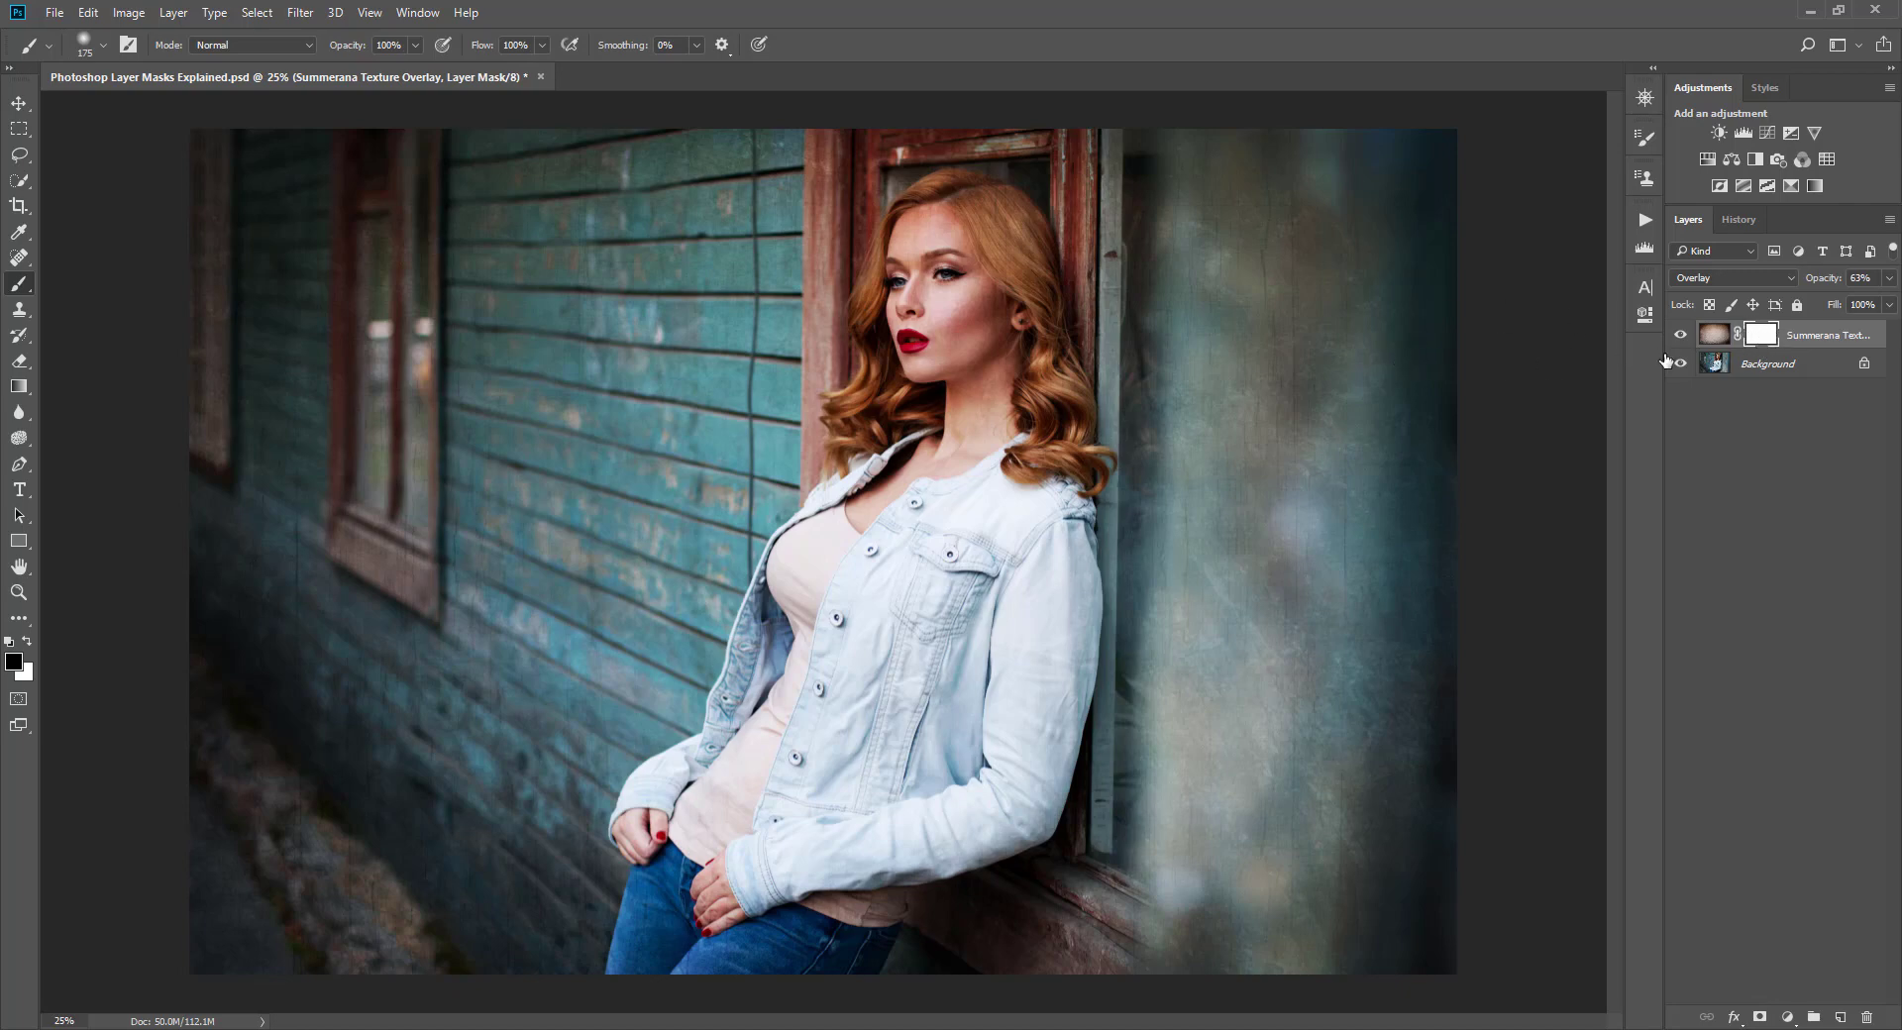
pyautogui.click(21, 102)
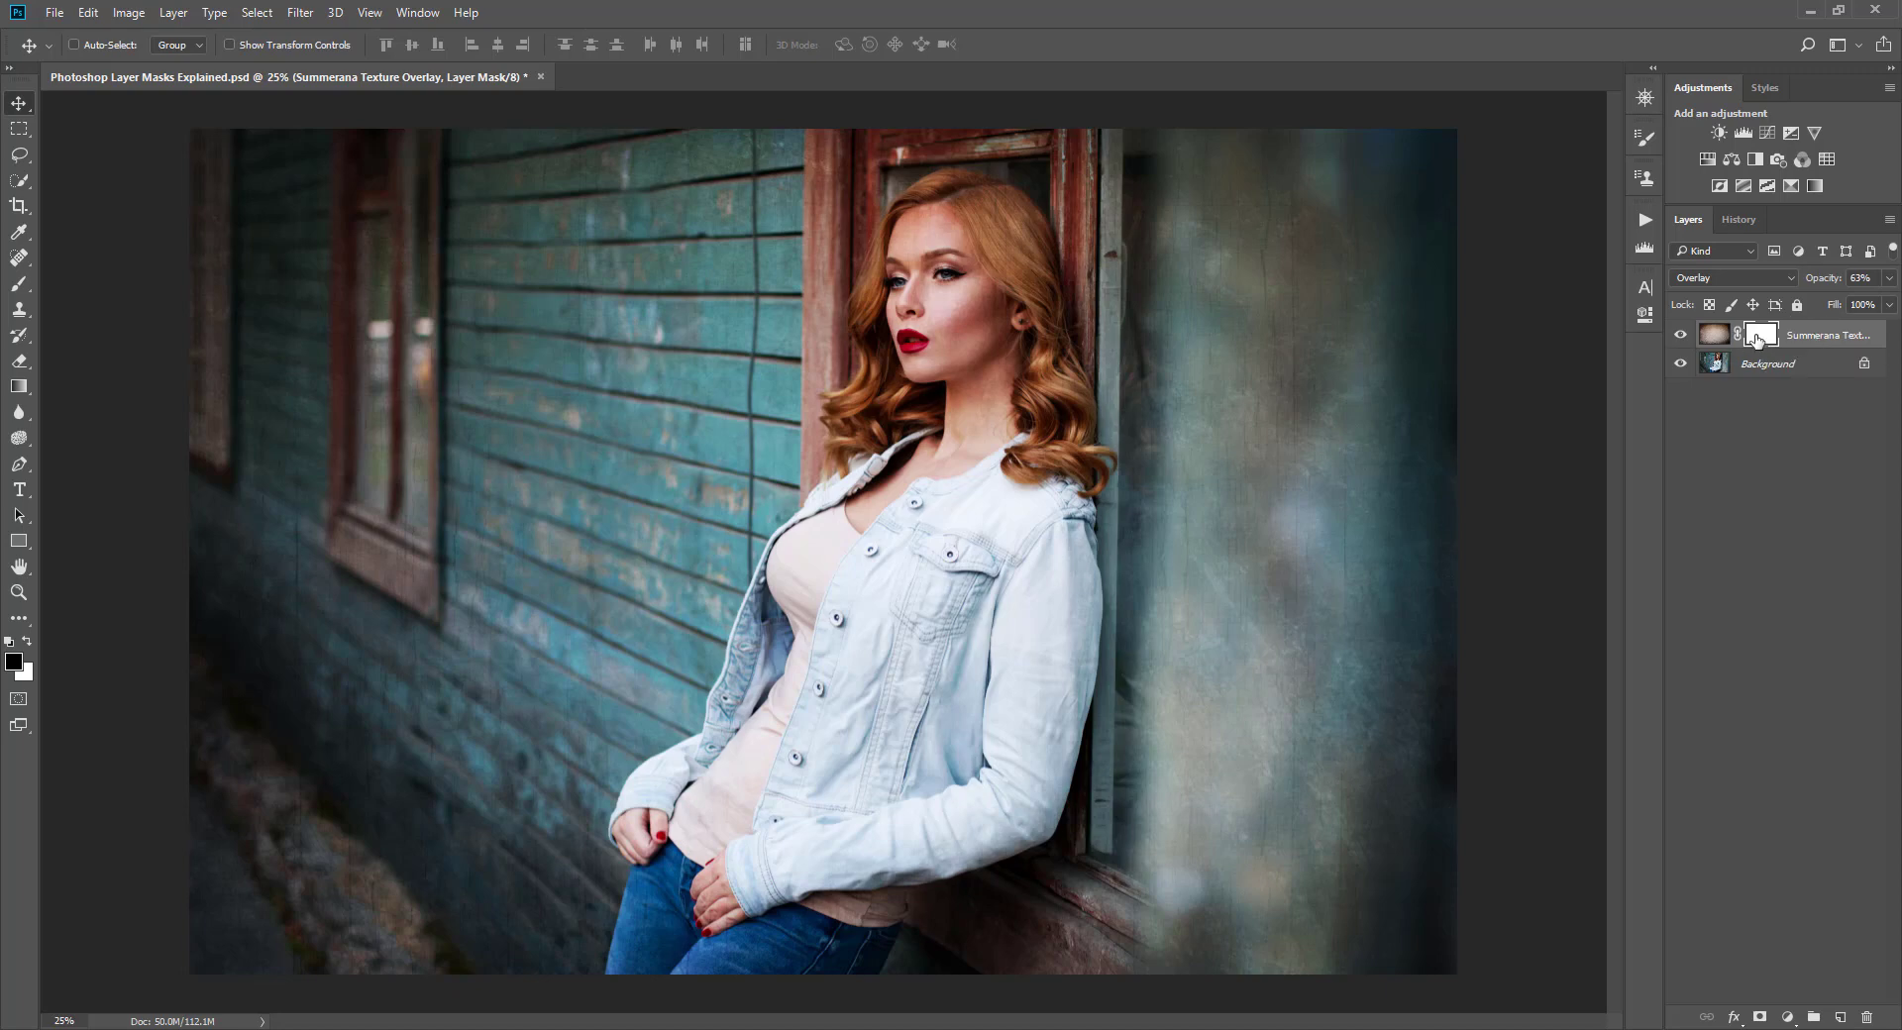
pyautogui.hotkey('ctrl', 'i')
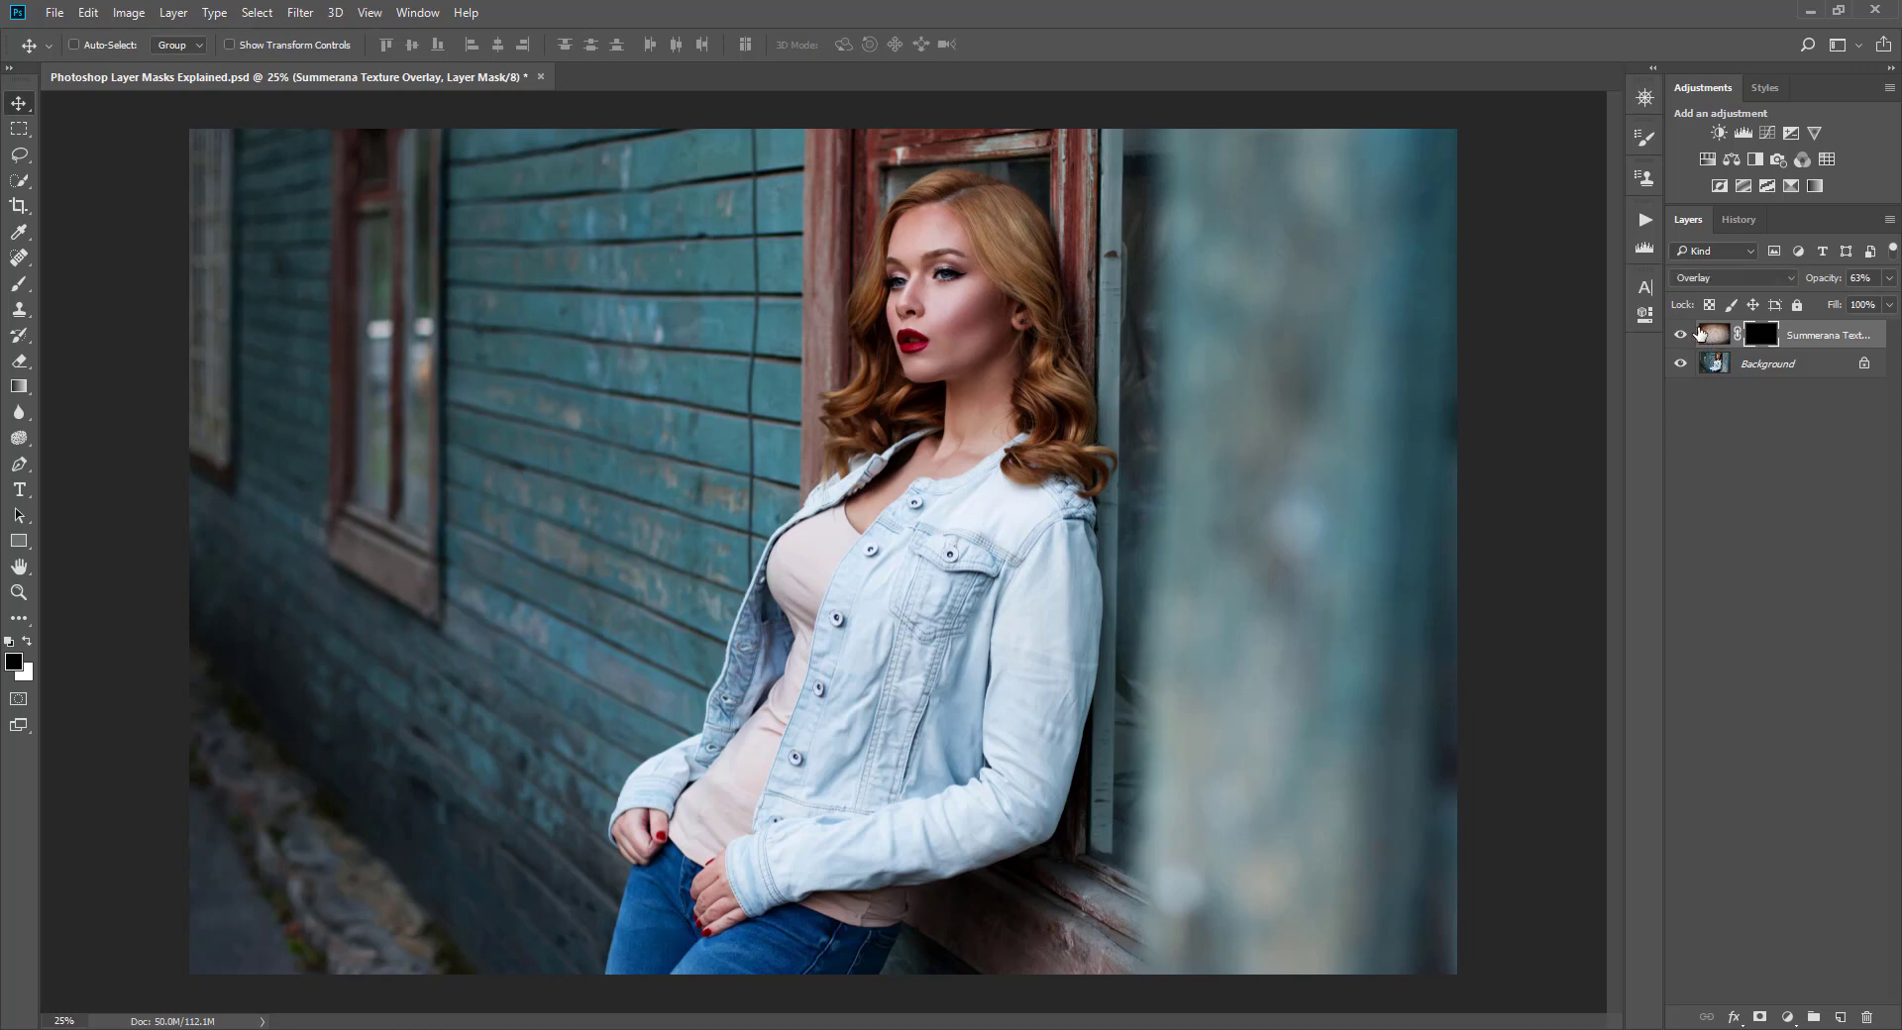
# Set up a Soft Round brush at 800 px with 0% hardness, and make white the foreground color
pyautogui.click(17, 286)
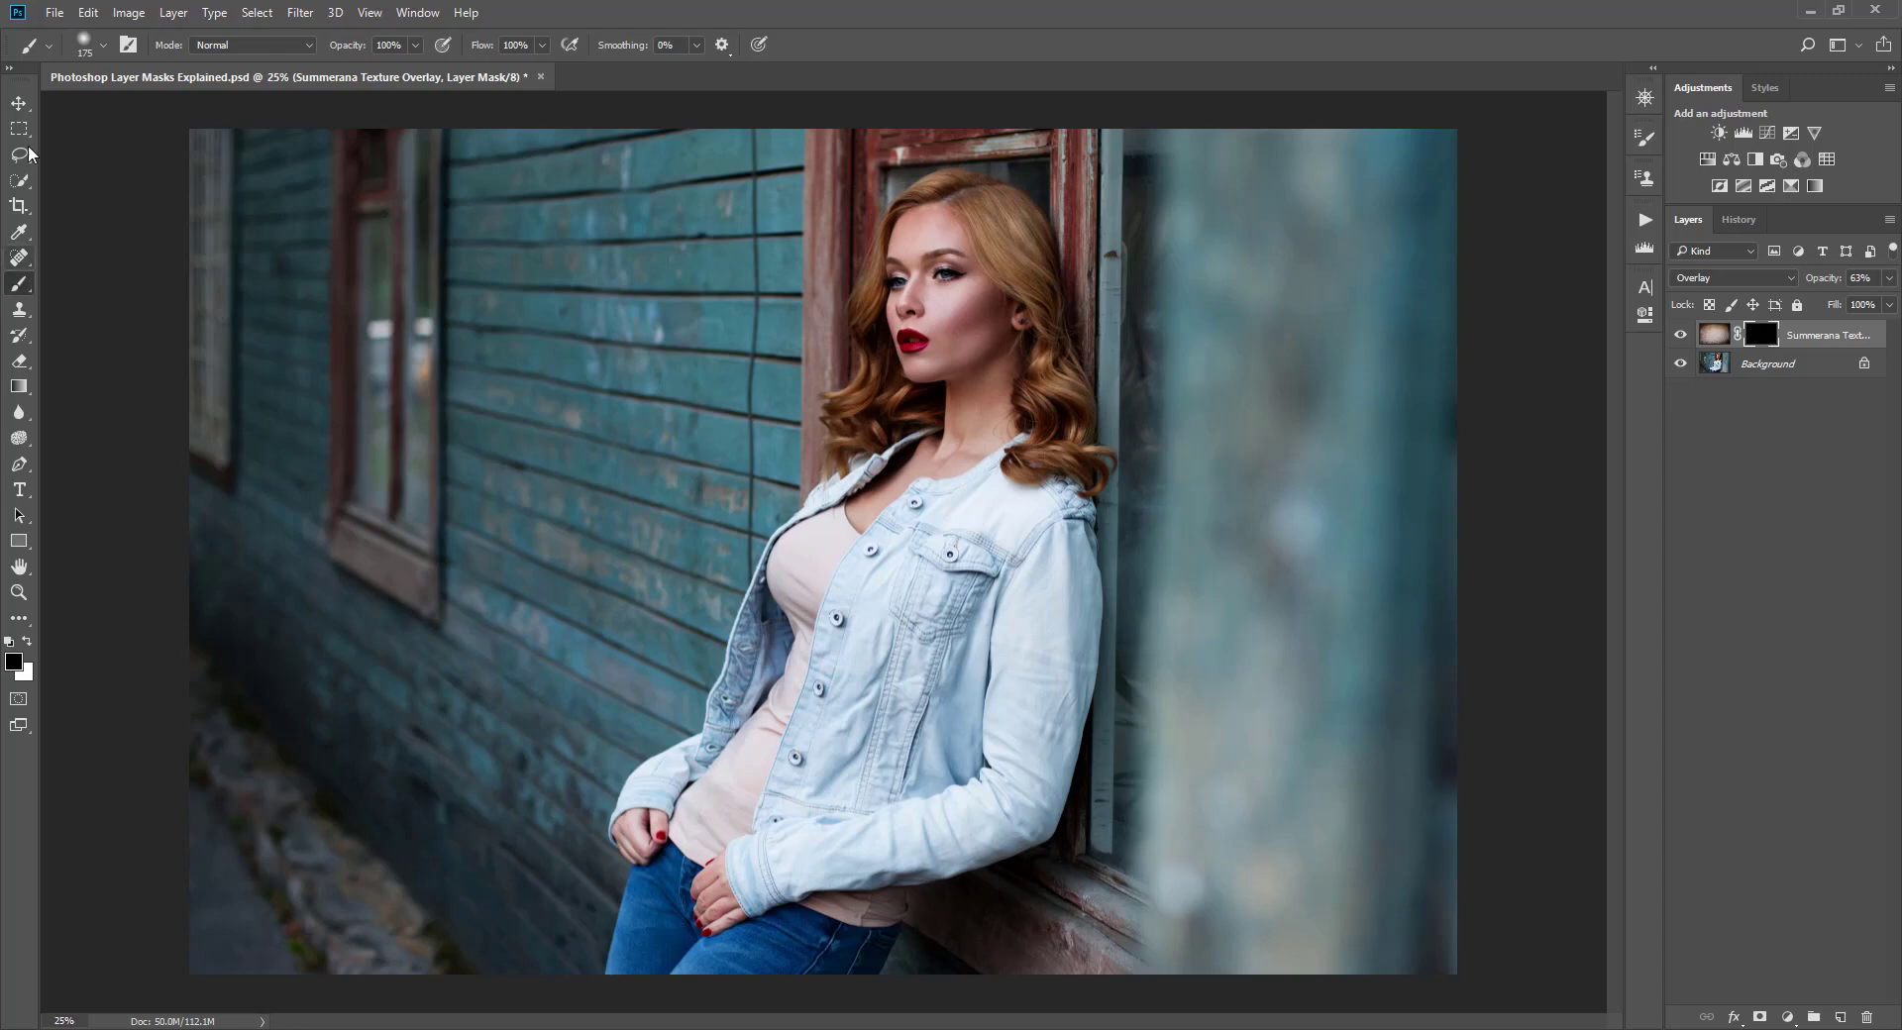
pyautogui.click(99, 44)
pyautogui.moveTo(111, 159)
pyautogui.mouseDown()
pyautogui.moveTo(141, 161)
pyautogui.moveTo(102, 161)
pyautogui.mouseUp()
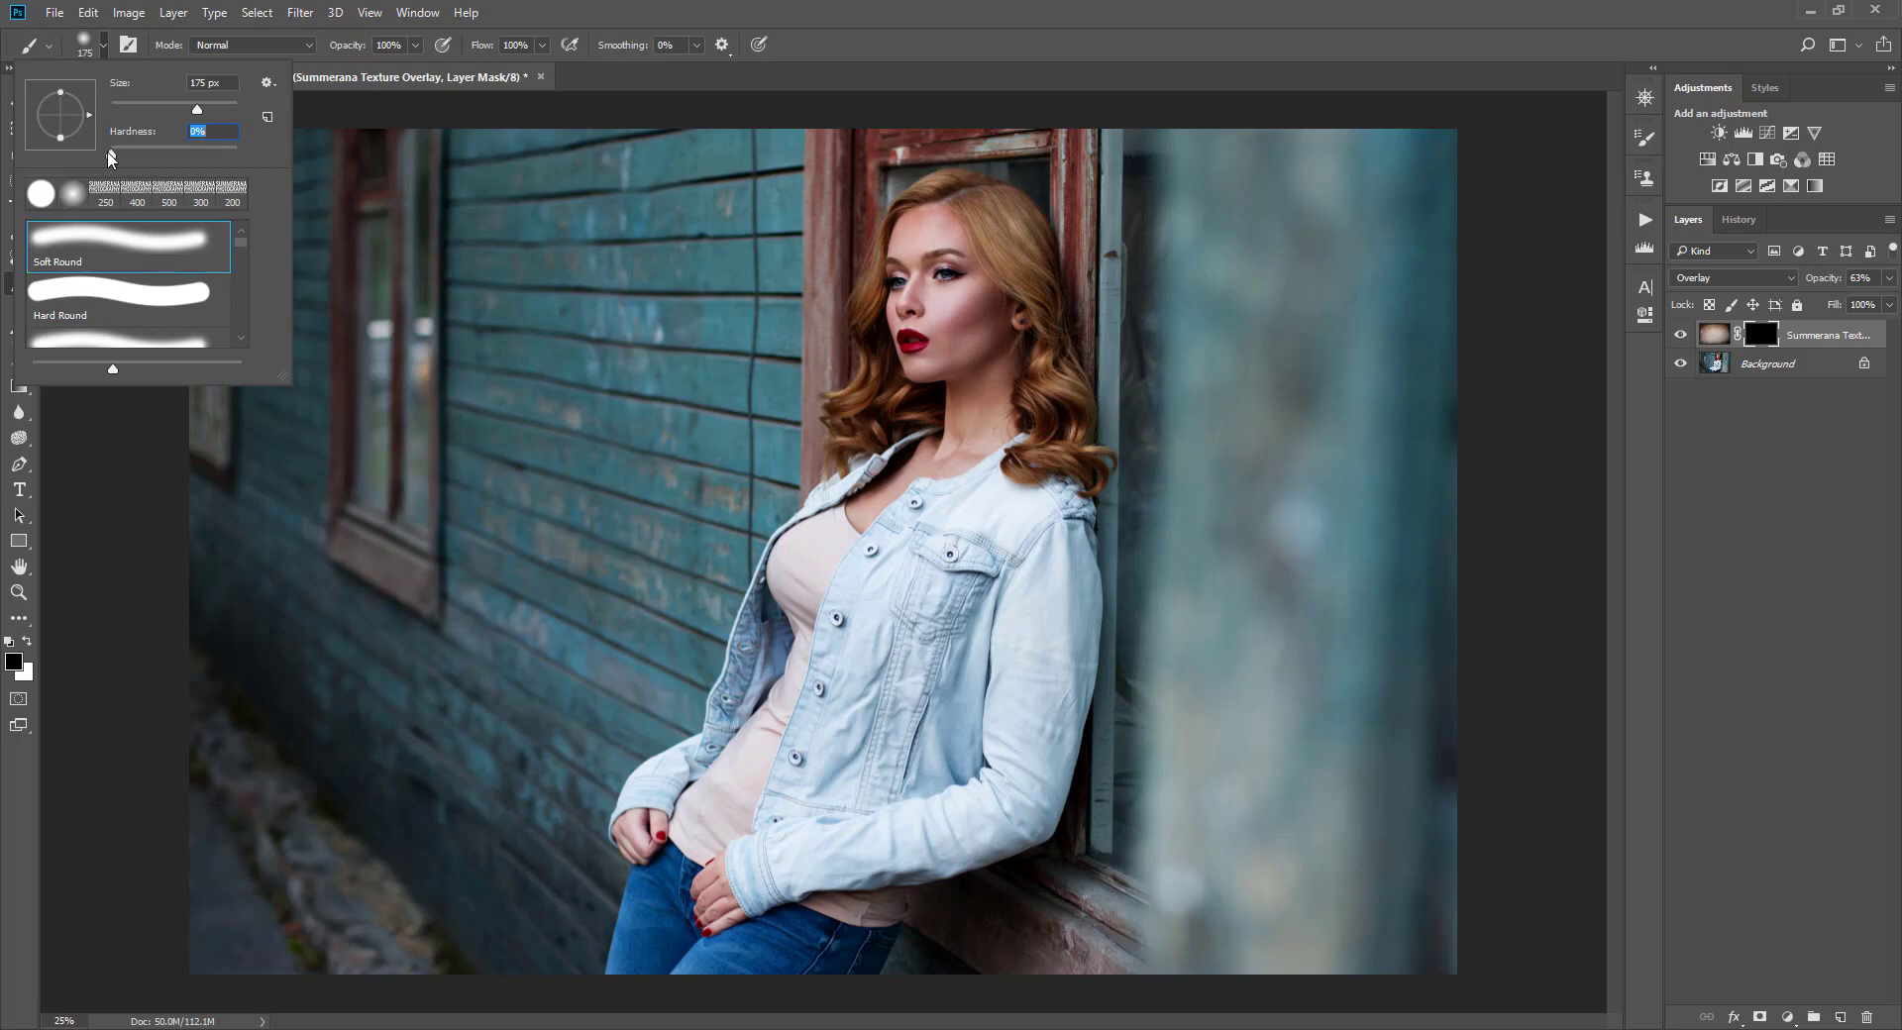
pyautogui.click(822, 10)
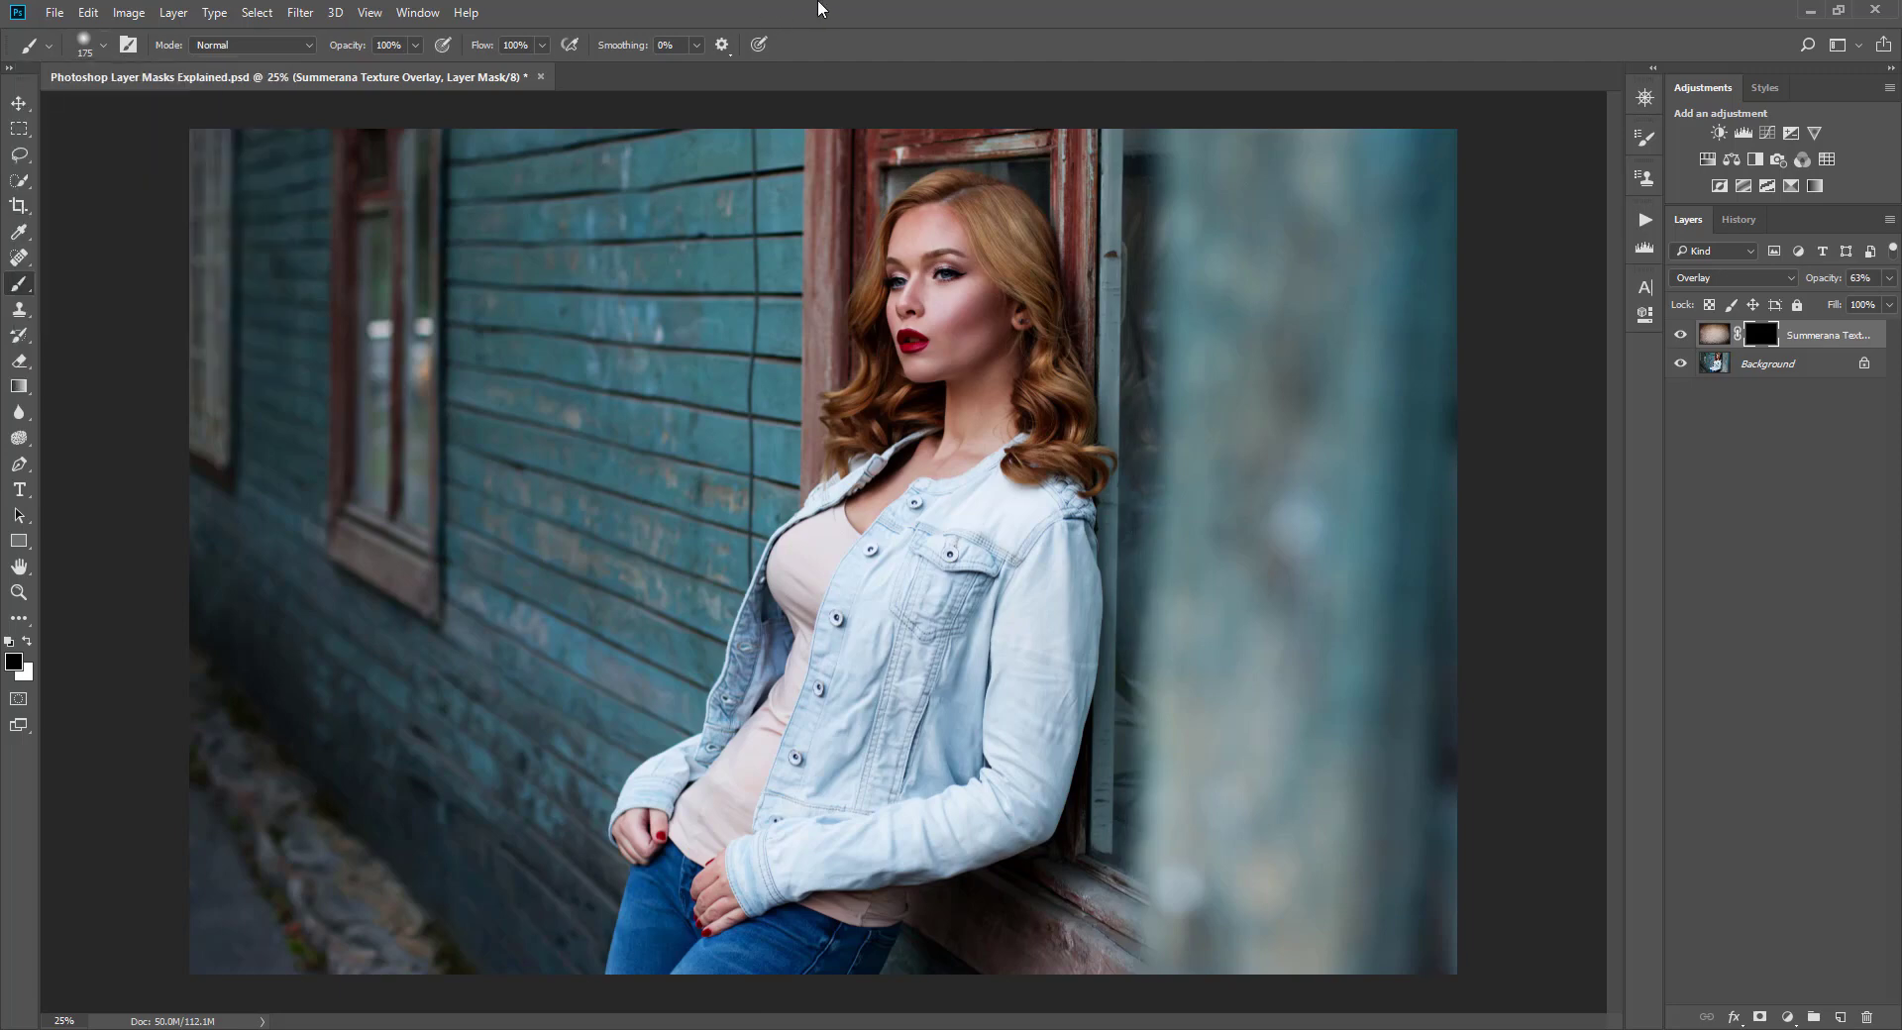
pyautogui.press(']')
pyautogui.click(97, 47)
pyautogui.moveTo(131, 109); pyautogui.dragTo(184, 111)
pyautogui.press('Return')
pyautogui.press(']')
pyautogui.press(']')
pyautogui.click(415, 46)
pyautogui.press('x')
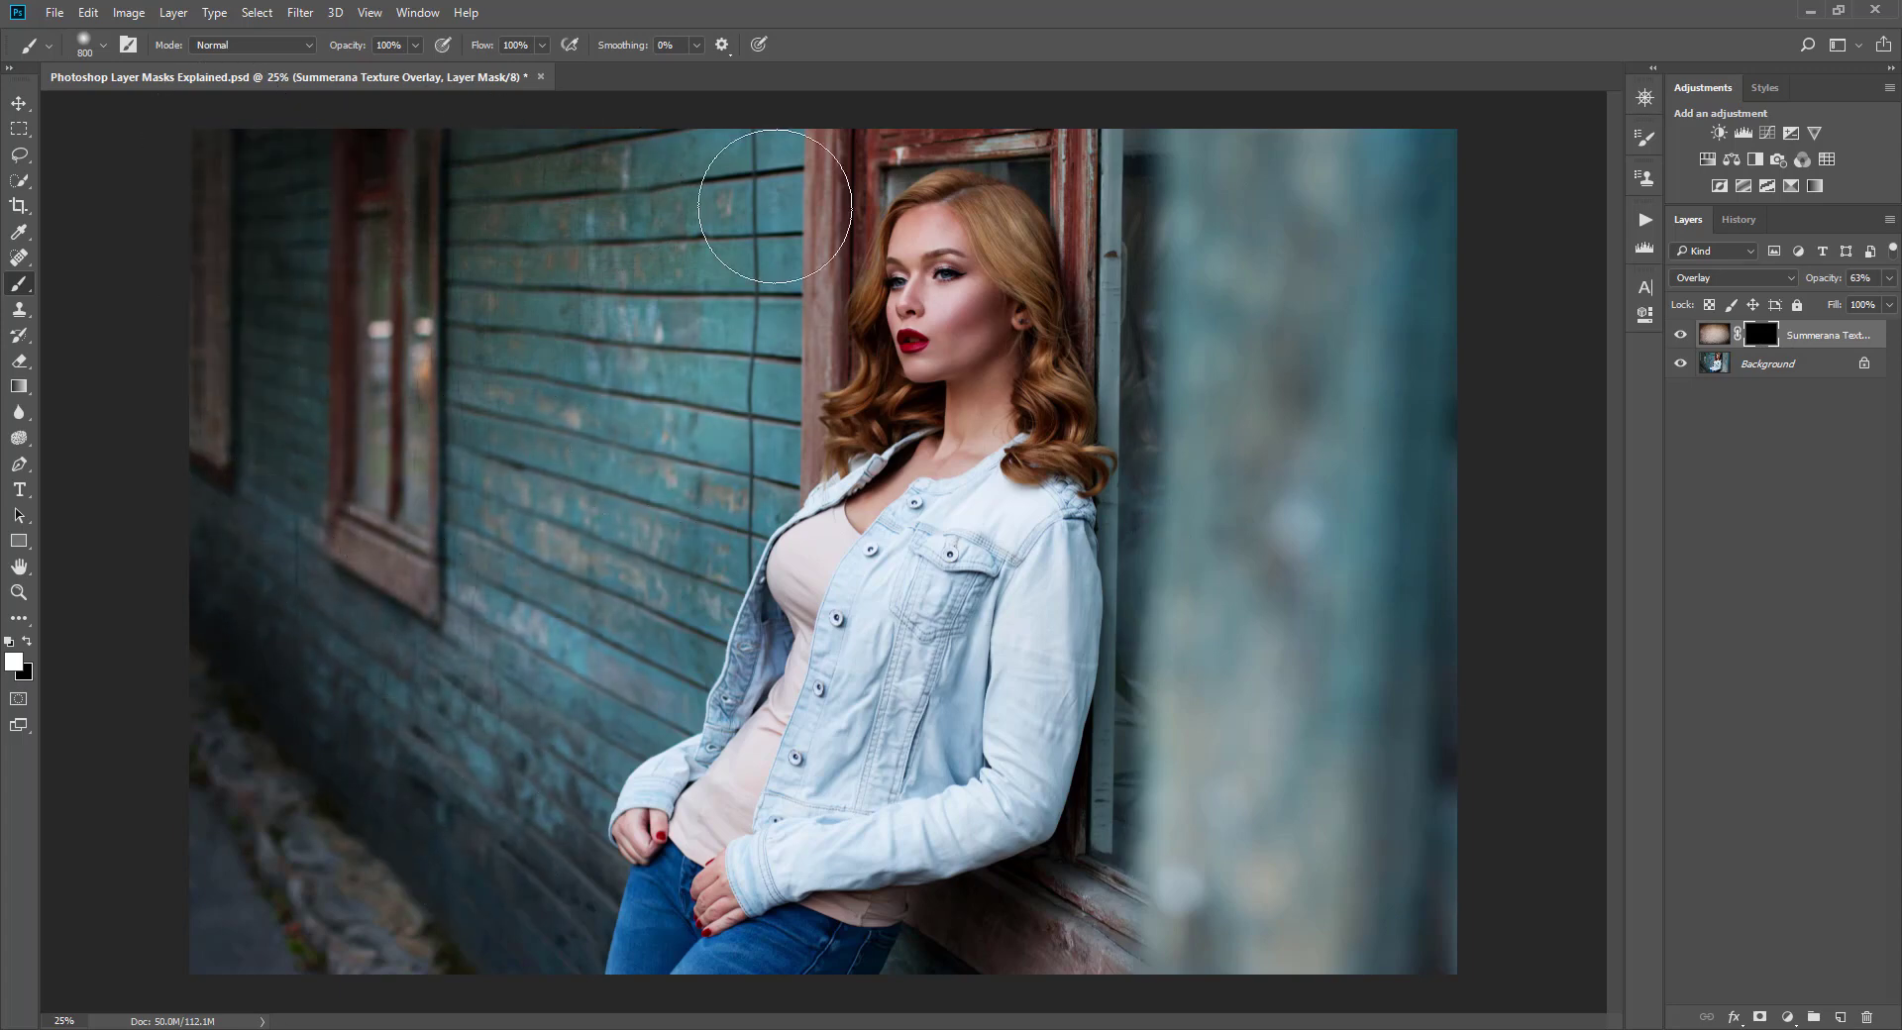
# Paint white on the layer mask over the wooden wall, window frame and blurred post to reveal the texture around the woman
pyautogui.moveTo(789, 144); pyautogui.dragTo(822, 139)
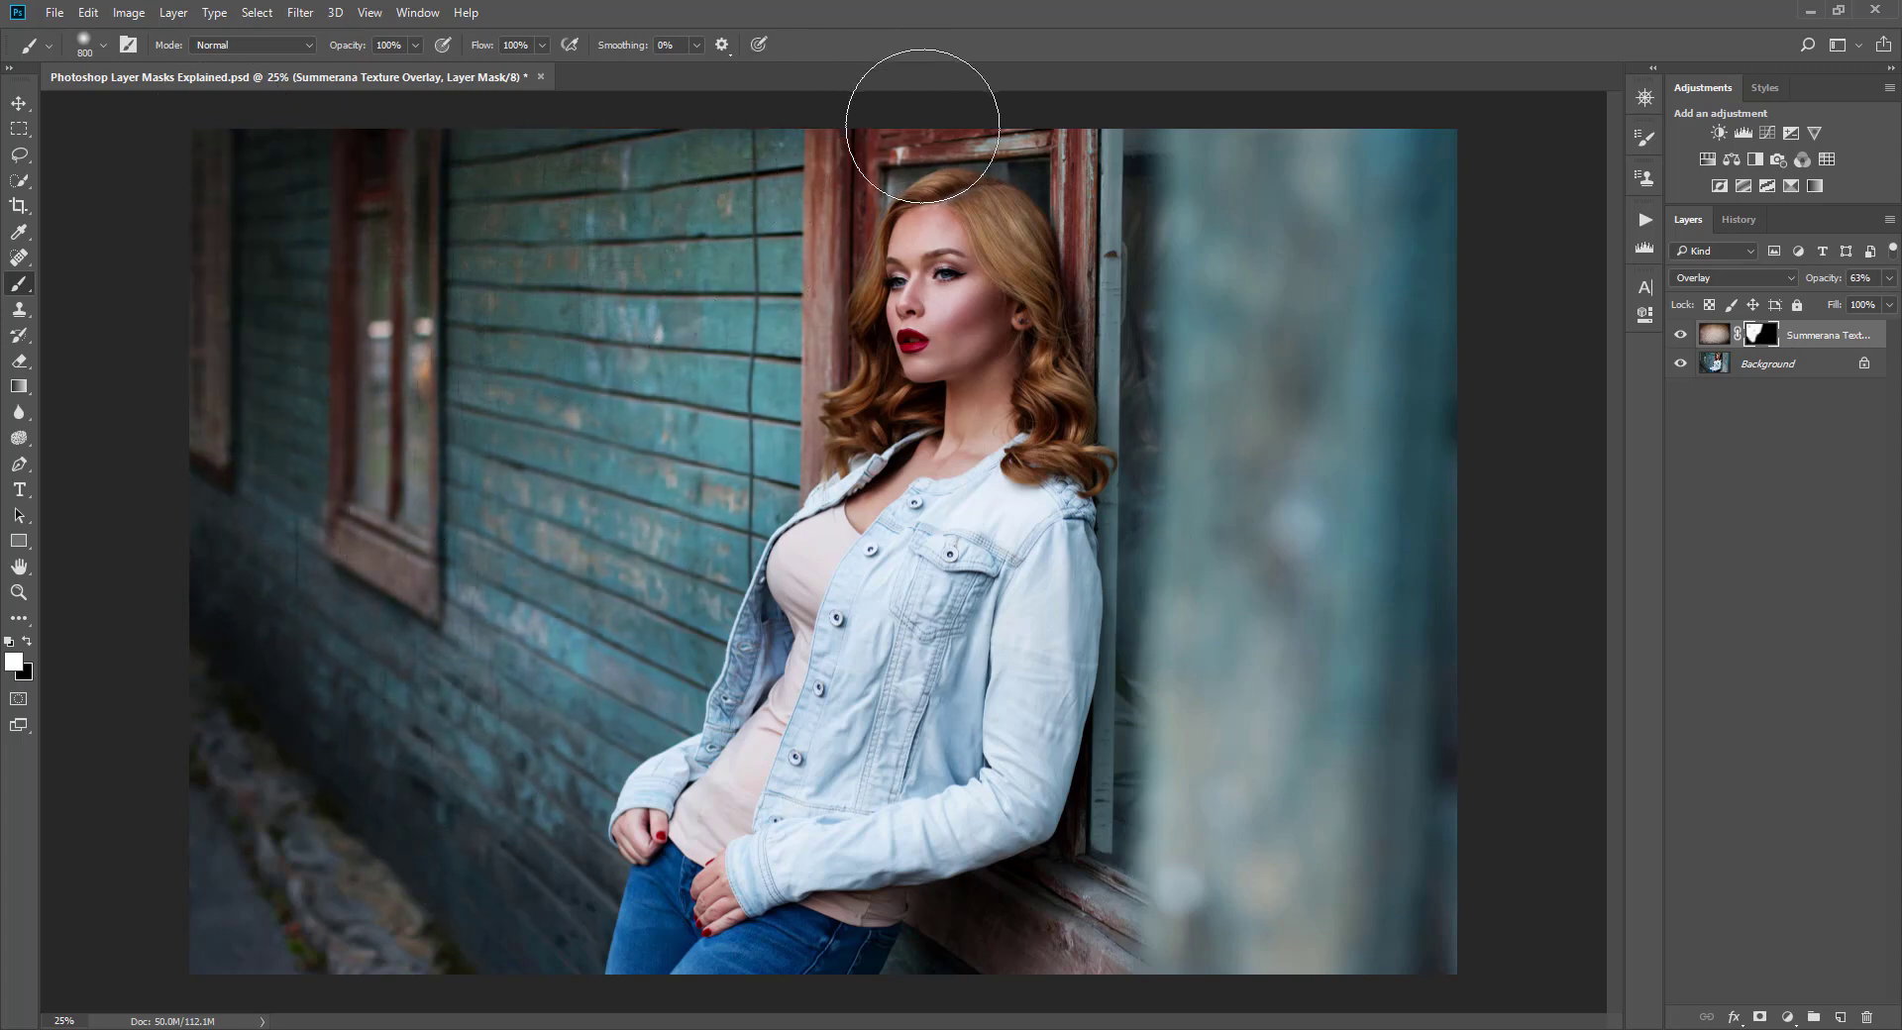
pyautogui.press('[')
pyautogui.press('[')
pyautogui.press('[')
pyautogui.press('[')
pyautogui.press('[')
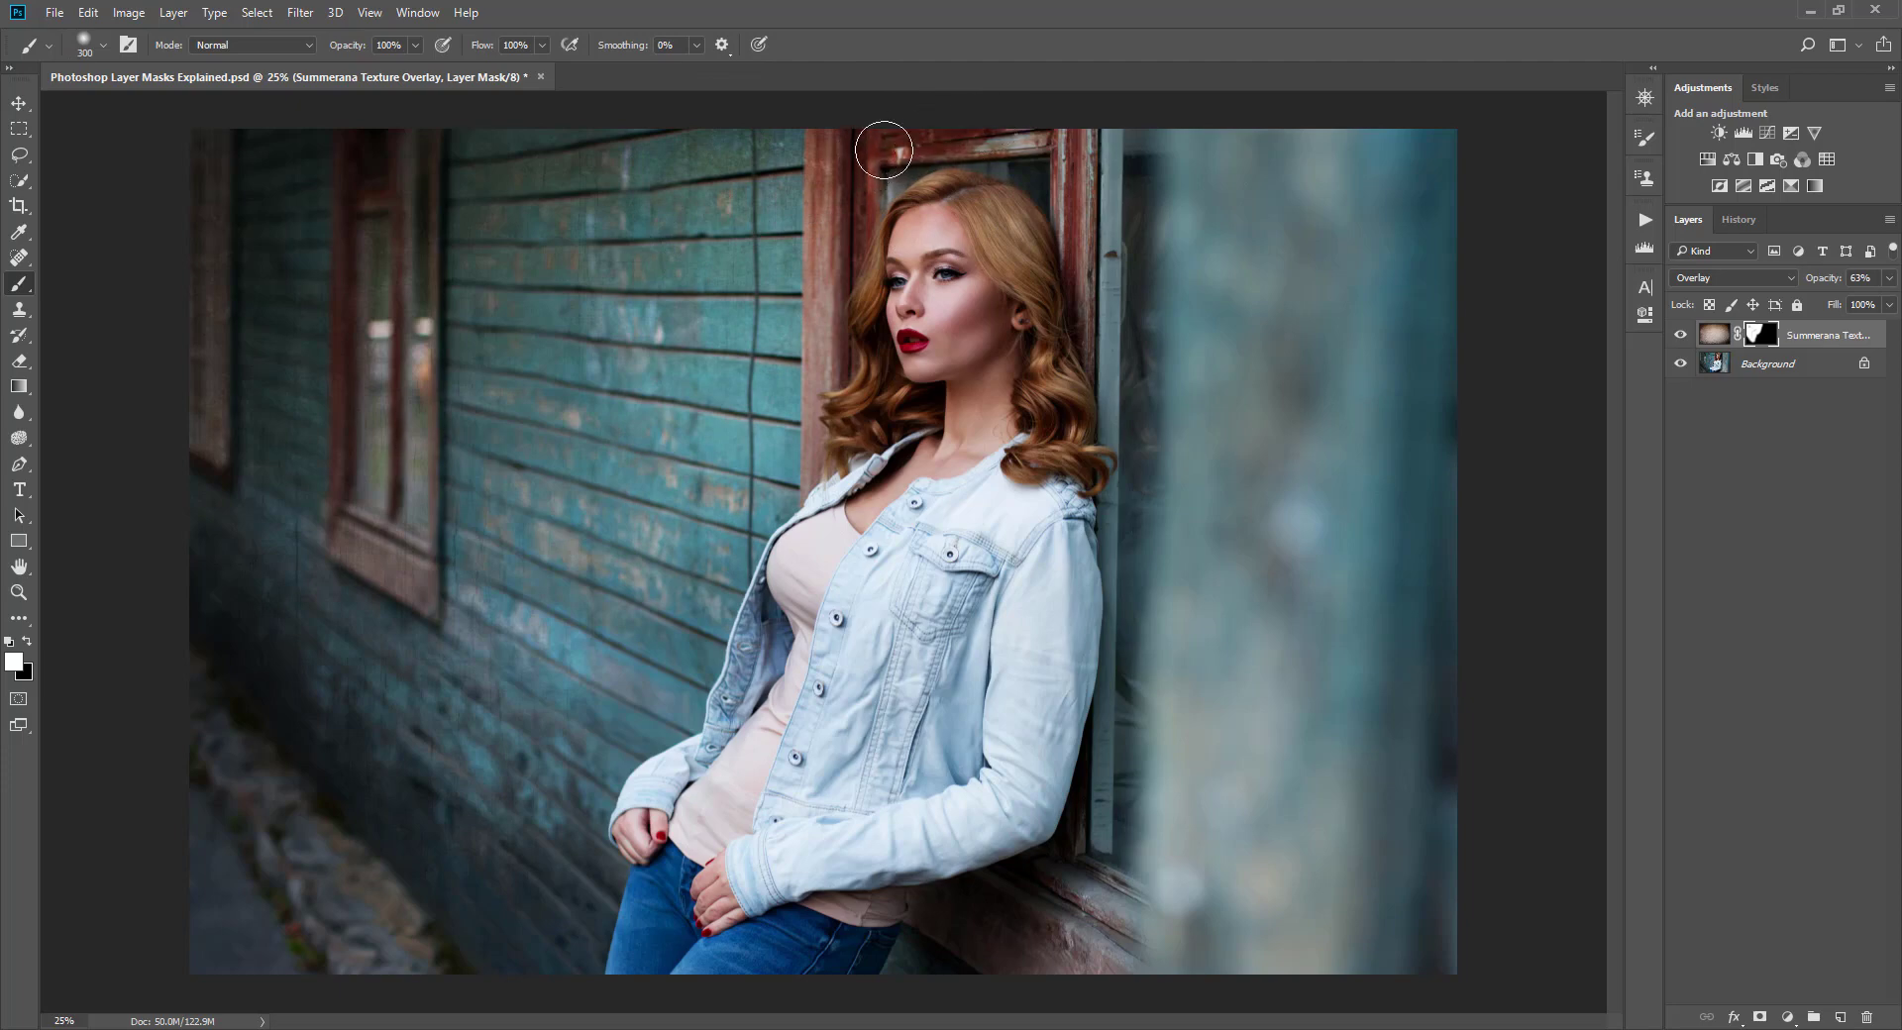
pyautogui.press(']')
pyautogui.press(']')
pyautogui.press(']')
pyautogui.press(']')
pyautogui.moveTo(1197, 174)
pyautogui.mouseDown()
pyautogui.moveTo(1290, 621)
pyautogui.moveTo(1329, 234)
pyautogui.moveTo(1329, 496)
pyautogui.mouseUp()
pyautogui.moveTo(1191, 611)
pyautogui.mouseDown()
pyautogui.moveTo(1422, 807)
pyautogui.moveTo(1486, 948)
pyautogui.moveTo(1105, 1000)
pyautogui.moveTo(1032, 946)
pyautogui.moveTo(978, 946)
pyautogui.moveTo(1346, 966)
pyautogui.mouseUp()
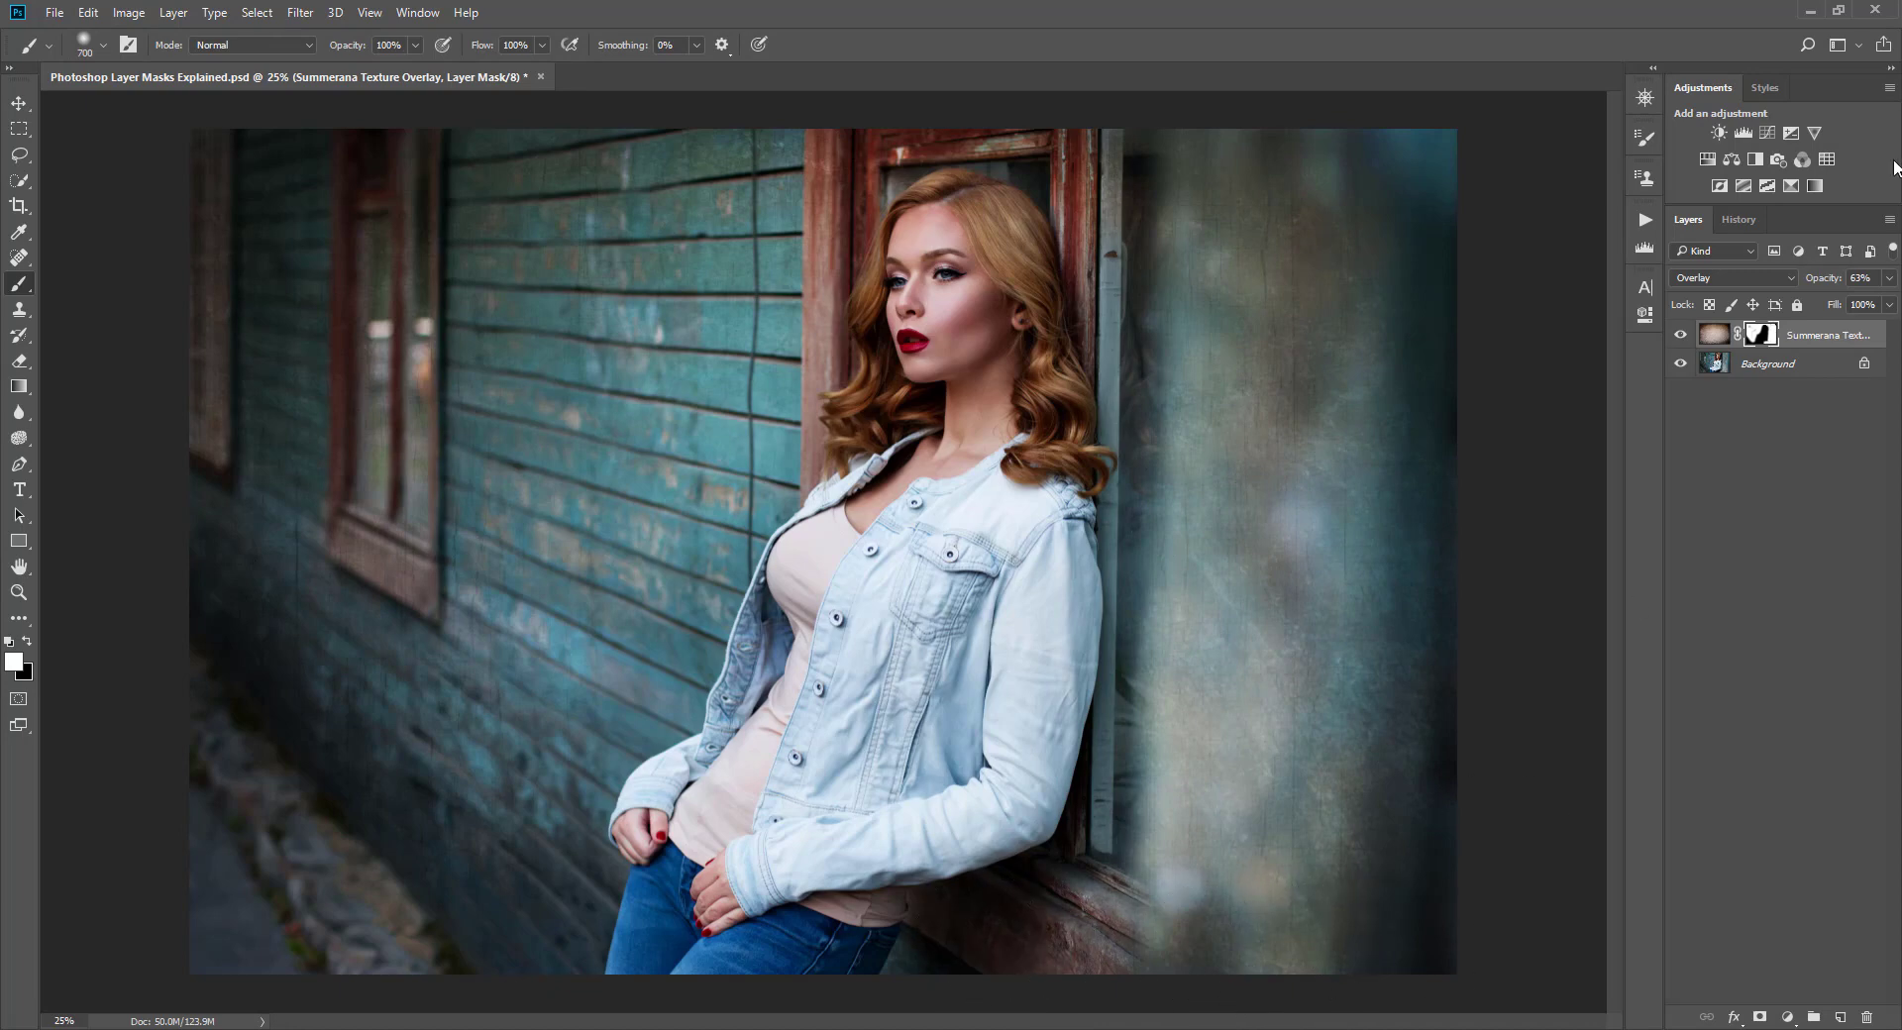
# Adjust the masked texture layer's opacity, and check its image and mask thumbnails
pyautogui.click(1887, 282)
pyautogui.moveTo(1849, 308)
pyautogui.mouseDown()
pyautogui.moveTo(1899, 317)
pyautogui.moveTo(1845, 323)
pyautogui.moveTo(1859, 343)
pyautogui.mouseUp()
pyautogui.click(1738, 219)
pyautogui.click(1688, 219)
pyautogui.click(1713, 335)
pyautogui.click(1760, 335)
# Revert the document to the Add Layer Mask history state to restore the white mask
pyautogui.click(1739, 219)
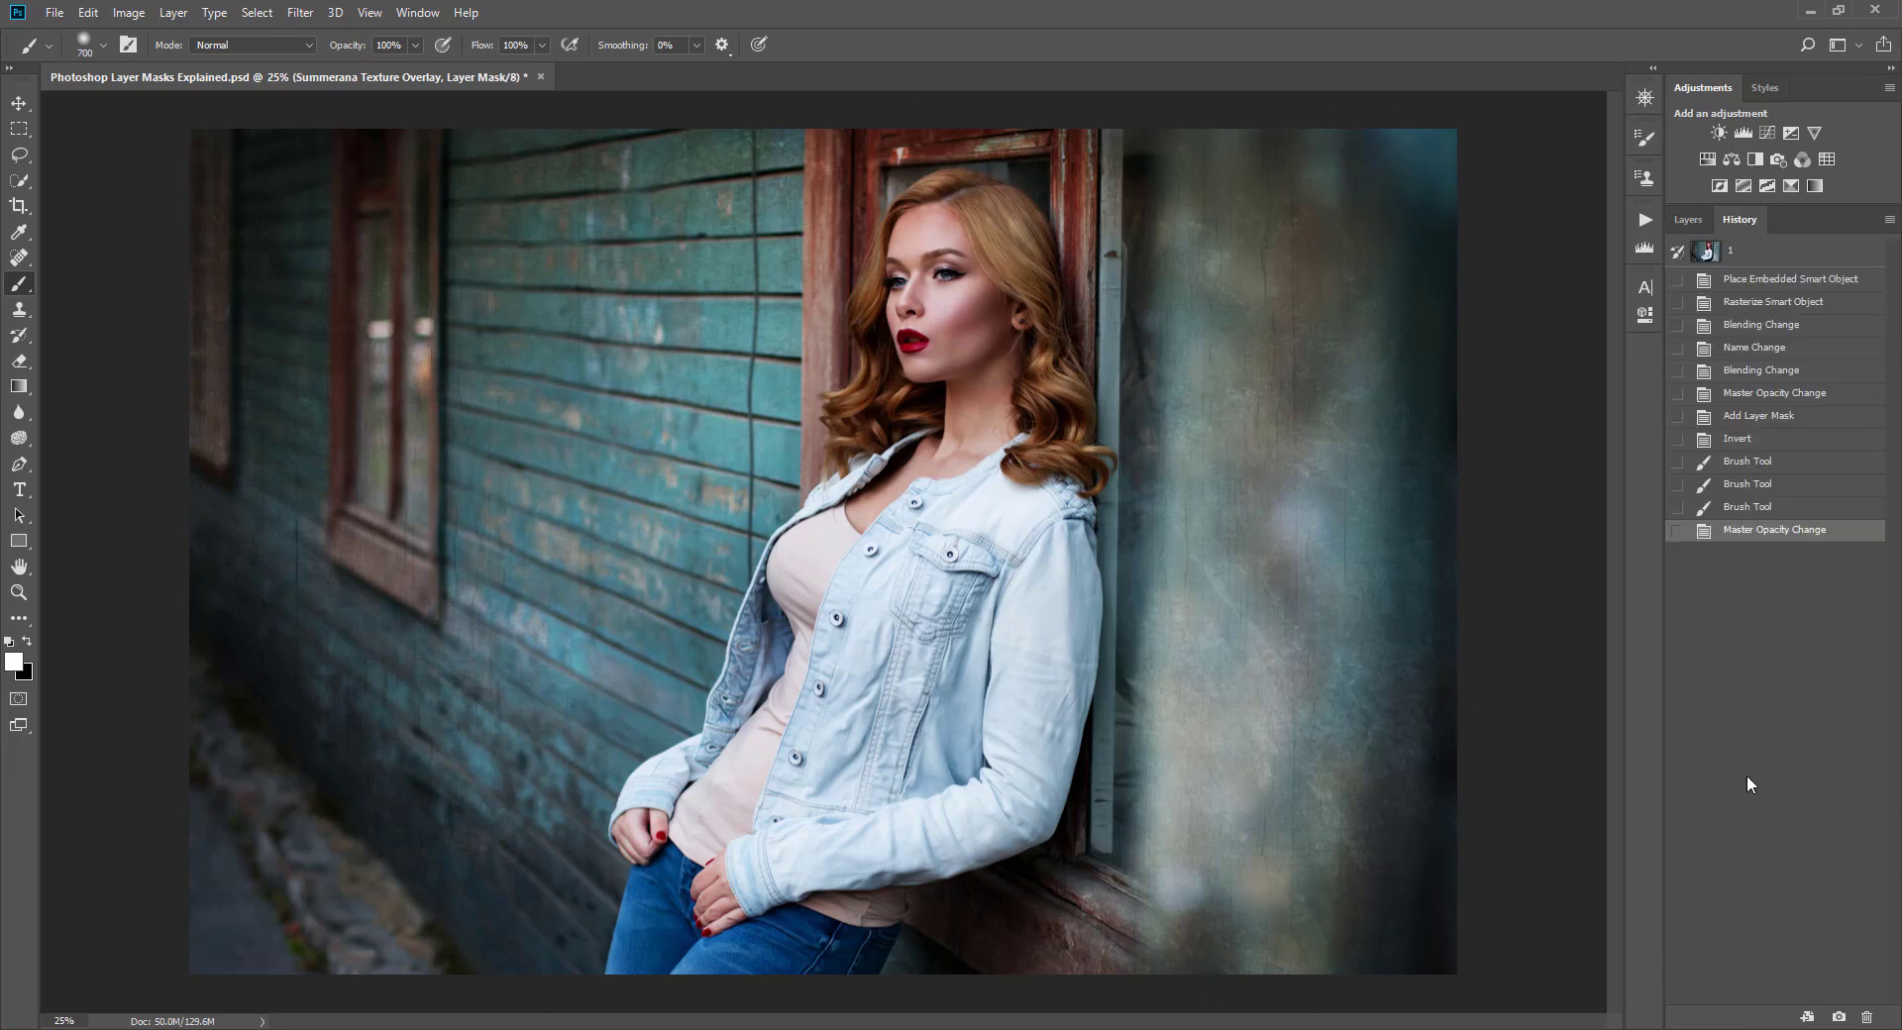
pyautogui.click(1741, 424)
pyautogui.click(1688, 219)
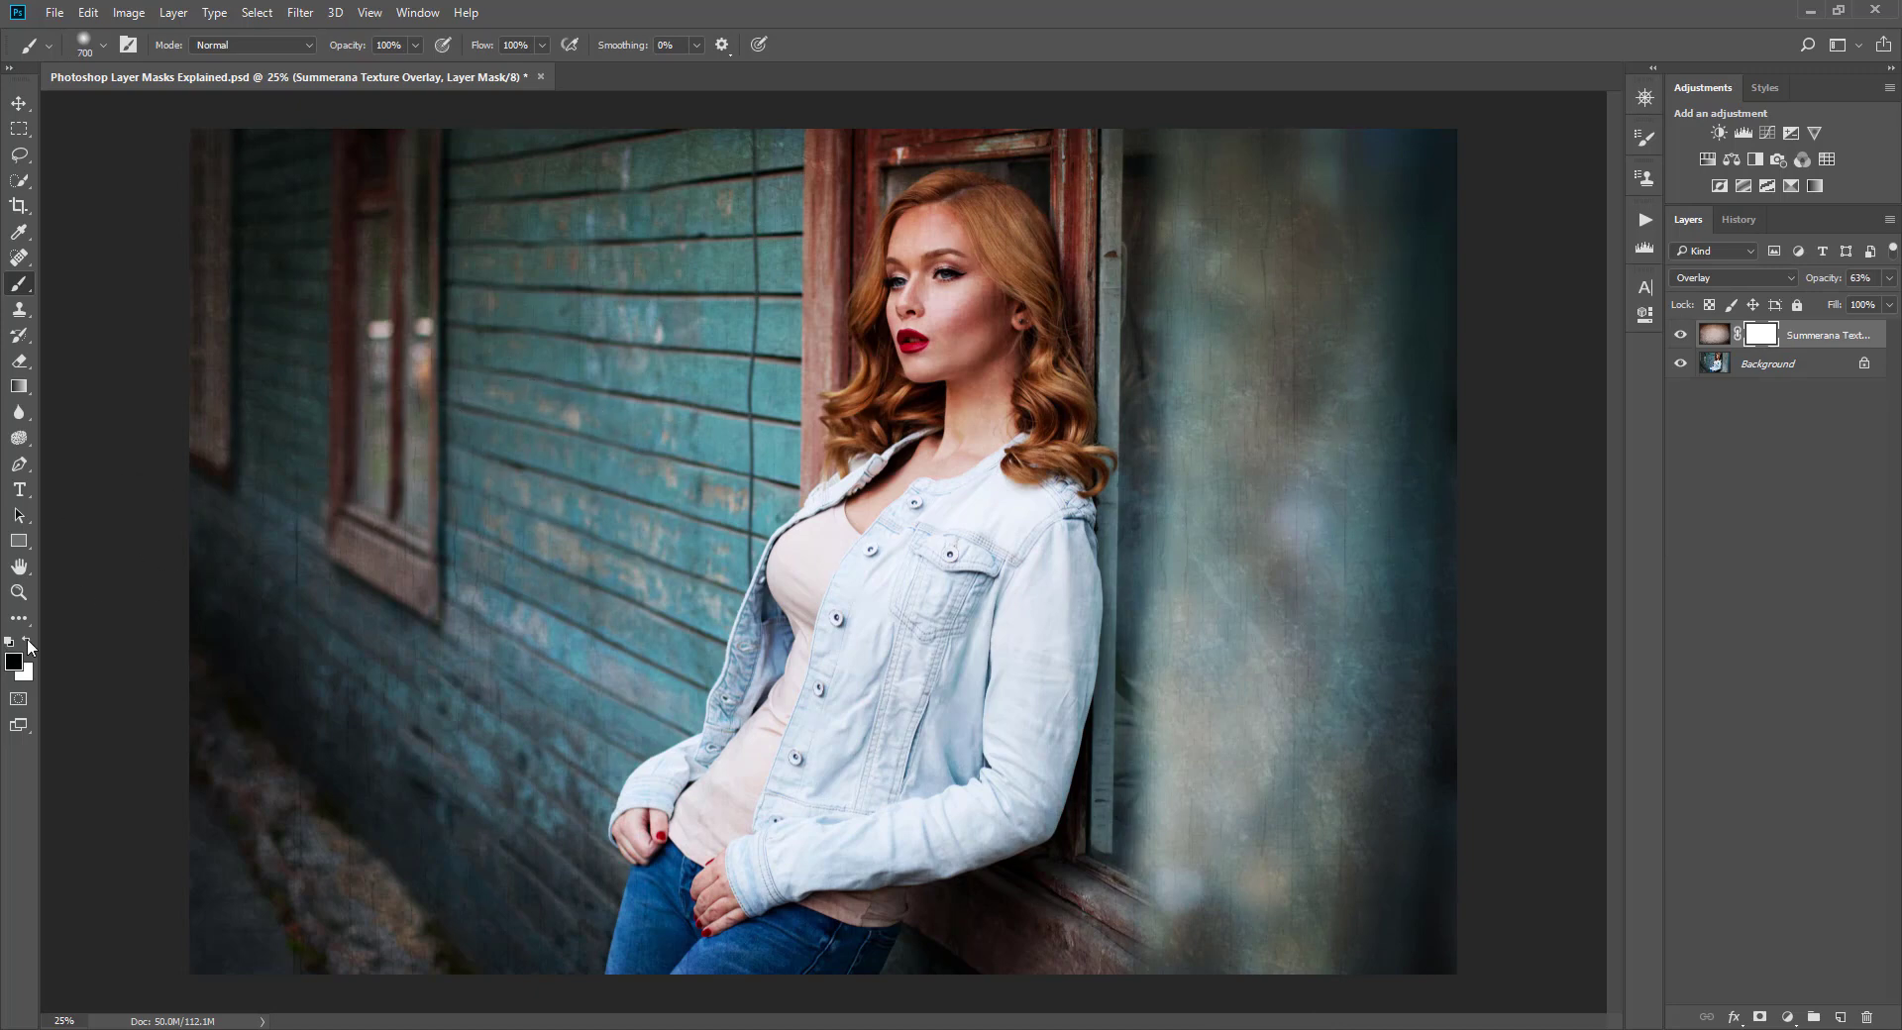
# Paint black on the layer mask over the woman's face and hair with a 300 px brush
pyautogui.press('[')
pyautogui.press('[')
pyautogui.press('[')
pyautogui.press('[')
pyautogui.moveTo(886, 288)
pyautogui.mouseDown()
pyautogui.moveTo(864, 472)
pyautogui.moveTo(855, 421)
pyautogui.moveTo(911, 310)
pyautogui.moveTo(906, 379)
pyautogui.moveTo(973, 305)
pyautogui.moveTo(966, 194)
pyautogui.moveTo(1021, 229)
pyautogui.moveTo(1041, 530)
pyautogui.mouseUp()
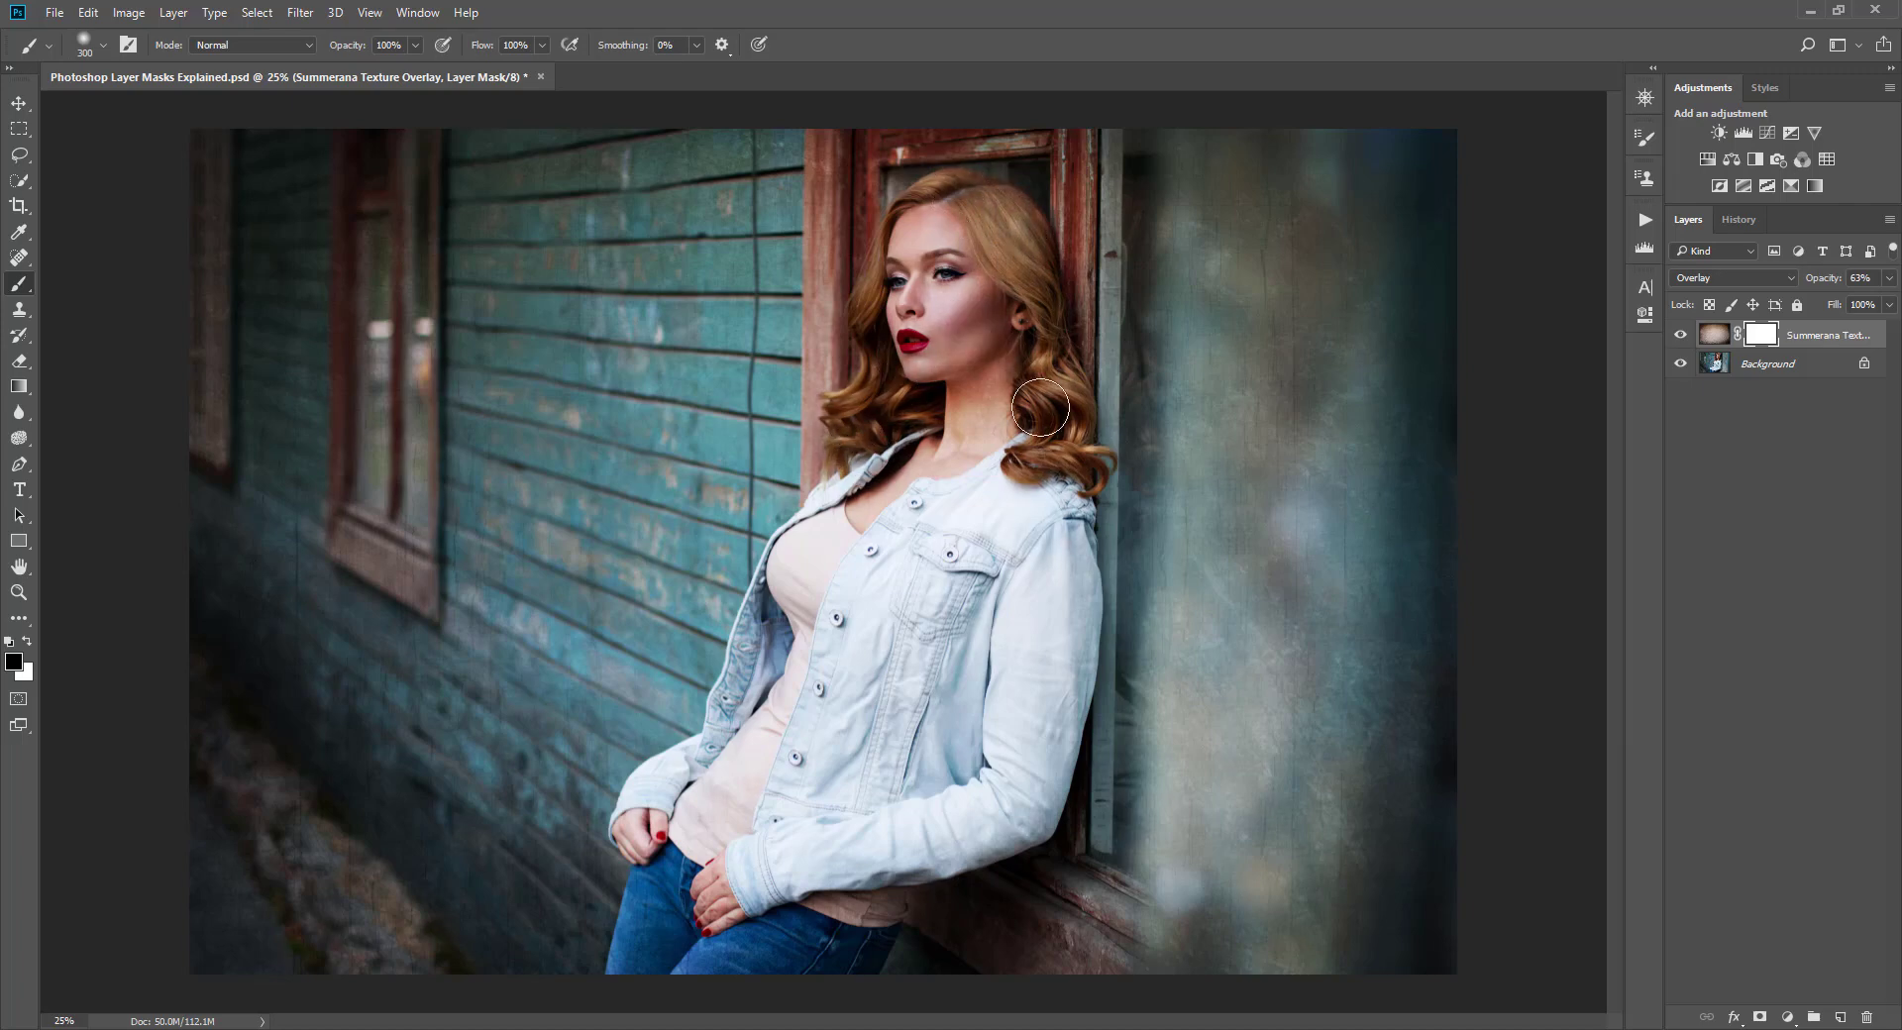
# Paint black on the mask over the woman's neck, jacket, hands and jeans with a larger brush, and reduce the brush to 300 px
pyautogui.press(']')
pyautogui.press(']')
pyautogui.press(']')
pyautogui.press(']')
pyautogui.press(']')
pyautogui.moveTo(1021, 376)
pyautogui.mouseDown()
pyautogui.moveTo(1045, 451)
pyautogui.moveTo(1026, 558)
pyautogui.moveTo(925, 502)
pyautogui.moveTo(849, 653)
pyautogui.moveTo(880, 505)
pyautogui.moveTo(796, 621)
pyautogui.moveTo(807, 699)
pyautogui.moveTo(792, 680)
pyautogui.moveTo(738, 803)
pyautogui.moveTo(666, 832)
pyautogui.moveTo(694, 822)
pyautogui.moveTo(662, 966)
pyautogui.moveTo(712, 918)
pyautogui.moveTo(811, 889)
pyautogui.moveTo(841, 918)
pyautogui.moveTo(859, 798)
pyautogui.moveTo(984, 763)
pyautogui.moveTo(966, 803)
pyautogui.moveTo(984, 788)
pyautogui.moveTo(1047, 525)
pyautogui.moveTo(1055, 668)
pyautogui.moveTo(1028, 745)
pyautogui.moveTo(1007, 787)
pyautogui.moveTo(900, 629)
pyautogui.moveTo(977, 363)
pyautogui.moveTo(999, 445)
pyautogui.moveTo(1012, 383)
pyautogui.moveTo(956, 228)
pyautogui.moveTo(886, 464)
pyautogui.moveTo(869, 415)
pyautogui.moveTo(833, 539)
pyautogui.moveTo(747, 696)
pyautogui.mouseUp()
pyautogui.press('[')
pyautogui.press('[')
pyautogui.press('[')
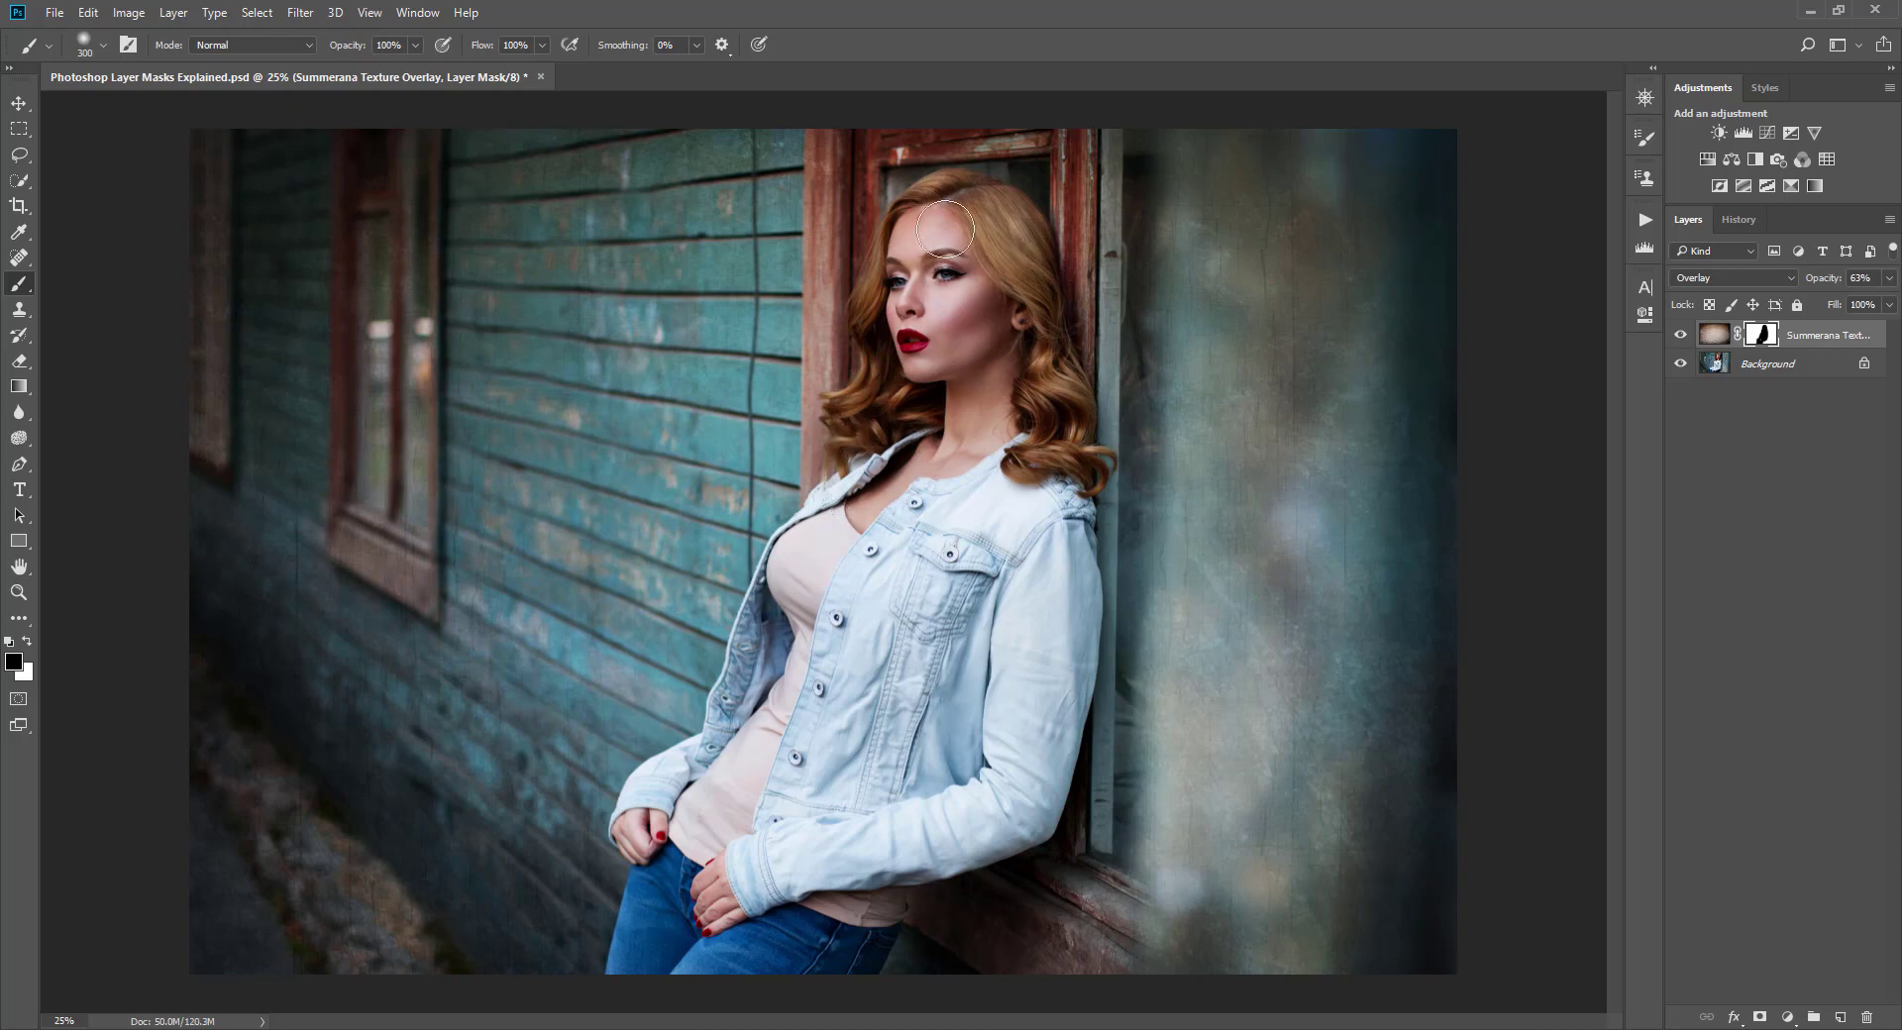
# Set the texture layer's opacity to 53%, and toggle its visibility to compare the photo with and without the texture
pyautogui.click(1692, 337)
pyautogui.click(1692, 336)
pyautogui.click(1889, 280)
pyautogui.click(1761, 337)
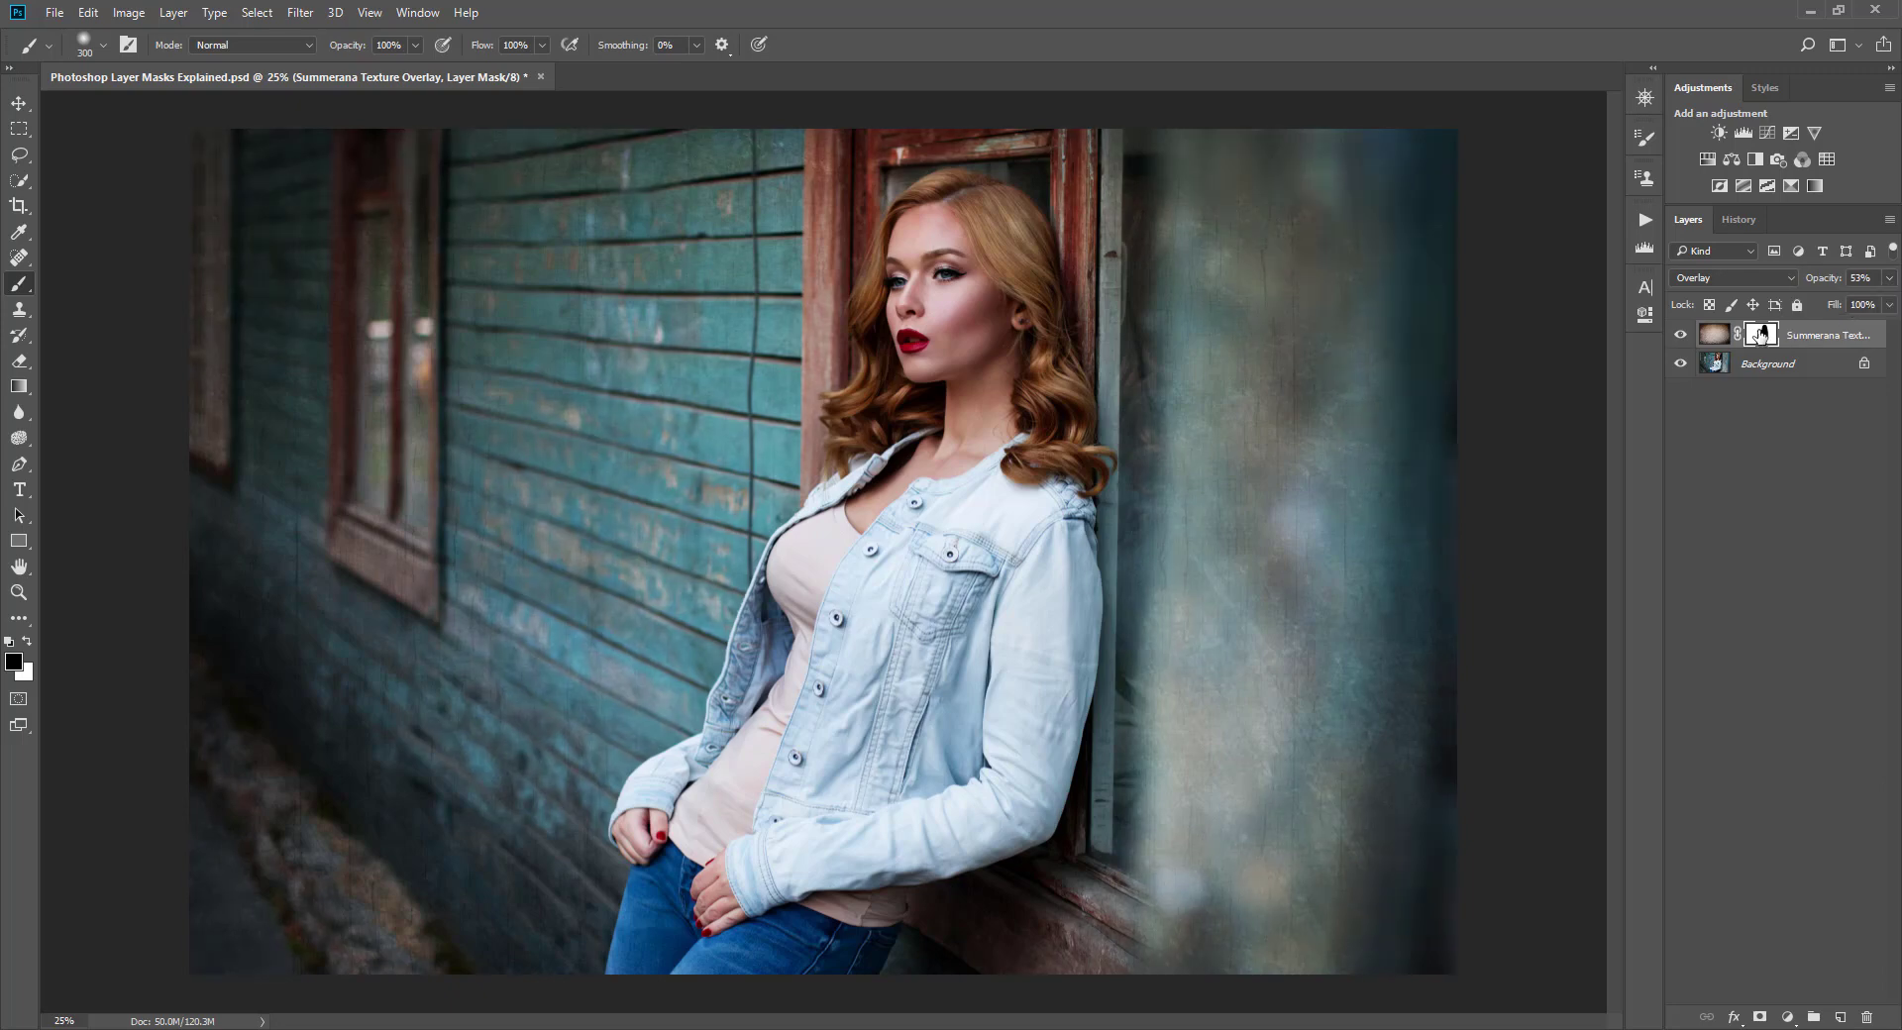
pyautogui.click(1678, 336)
pyautogui.click(1678, 336)
pyautogui.click(1710, 337)
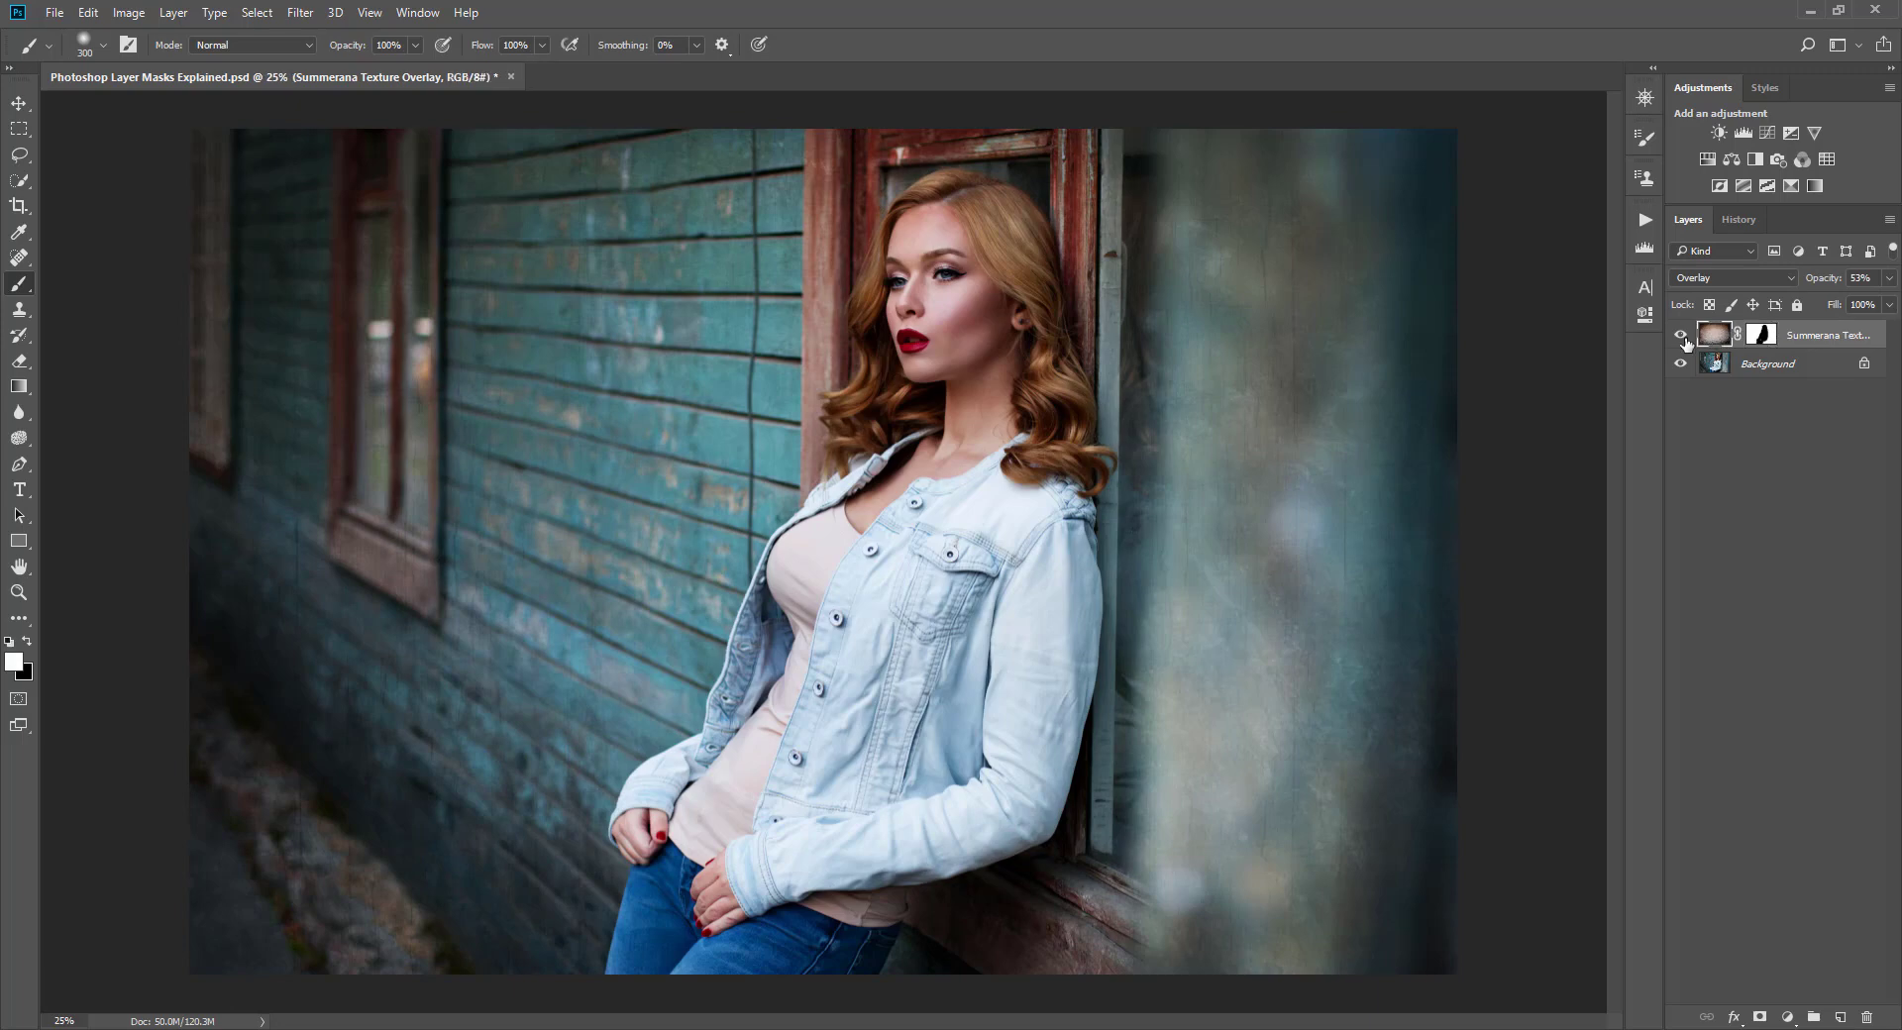
pyautogui.click(1680, 337)
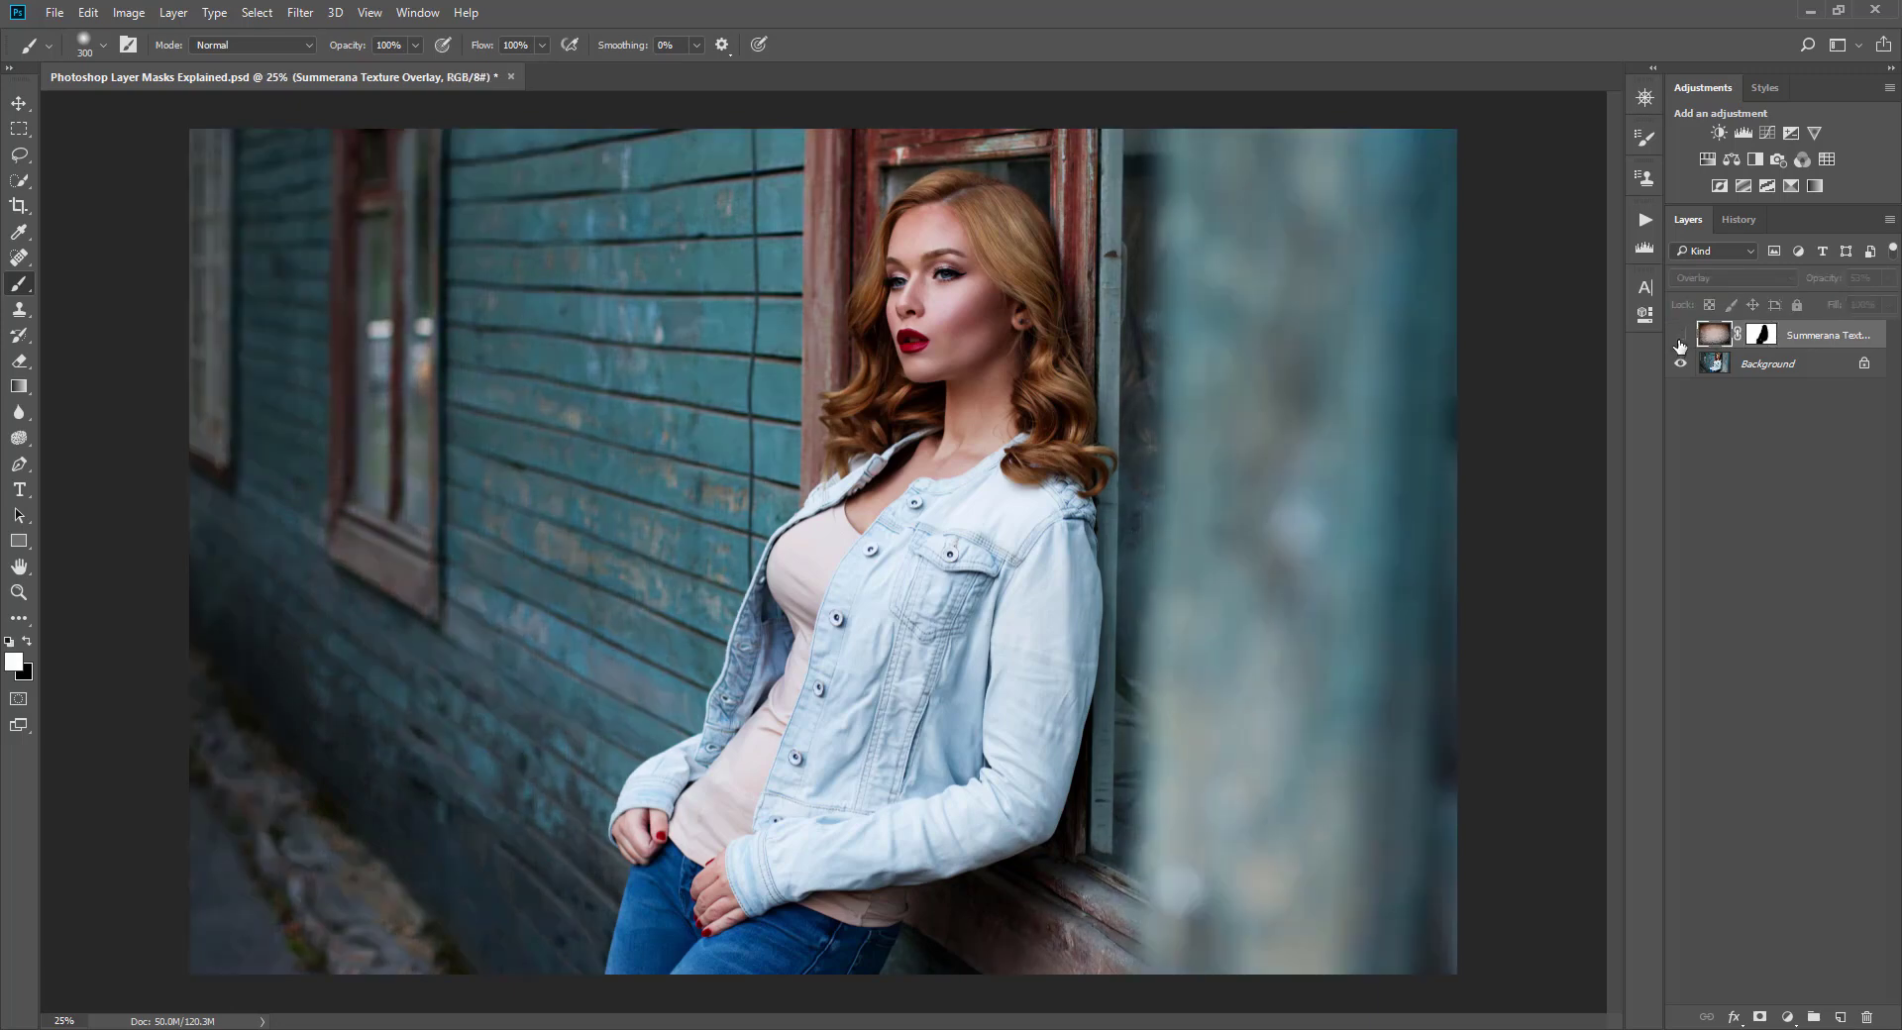
# Compare the photo with the texture layer hidden and shown, and with its layer mask disabled and enabled
pyautogui.click(1679, 337)
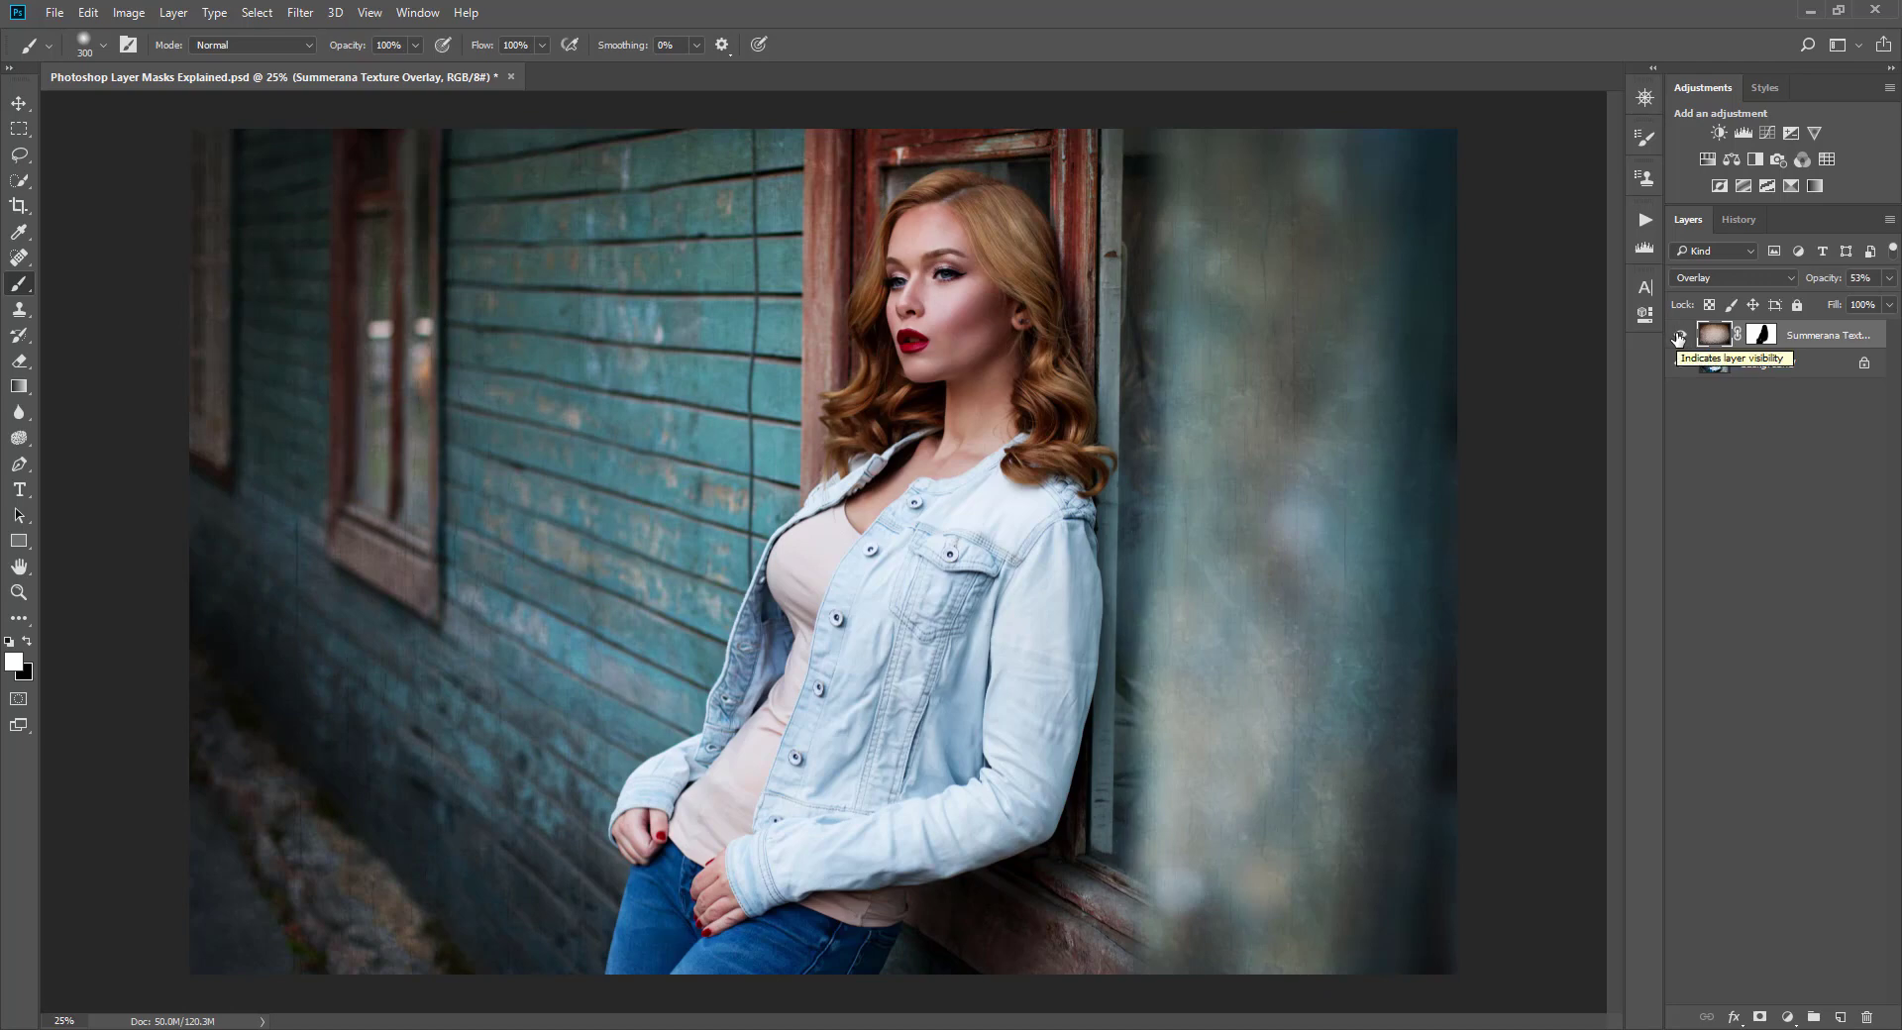
pyautogui.click(1681, 338)
pyautogui.click(1769, 343)
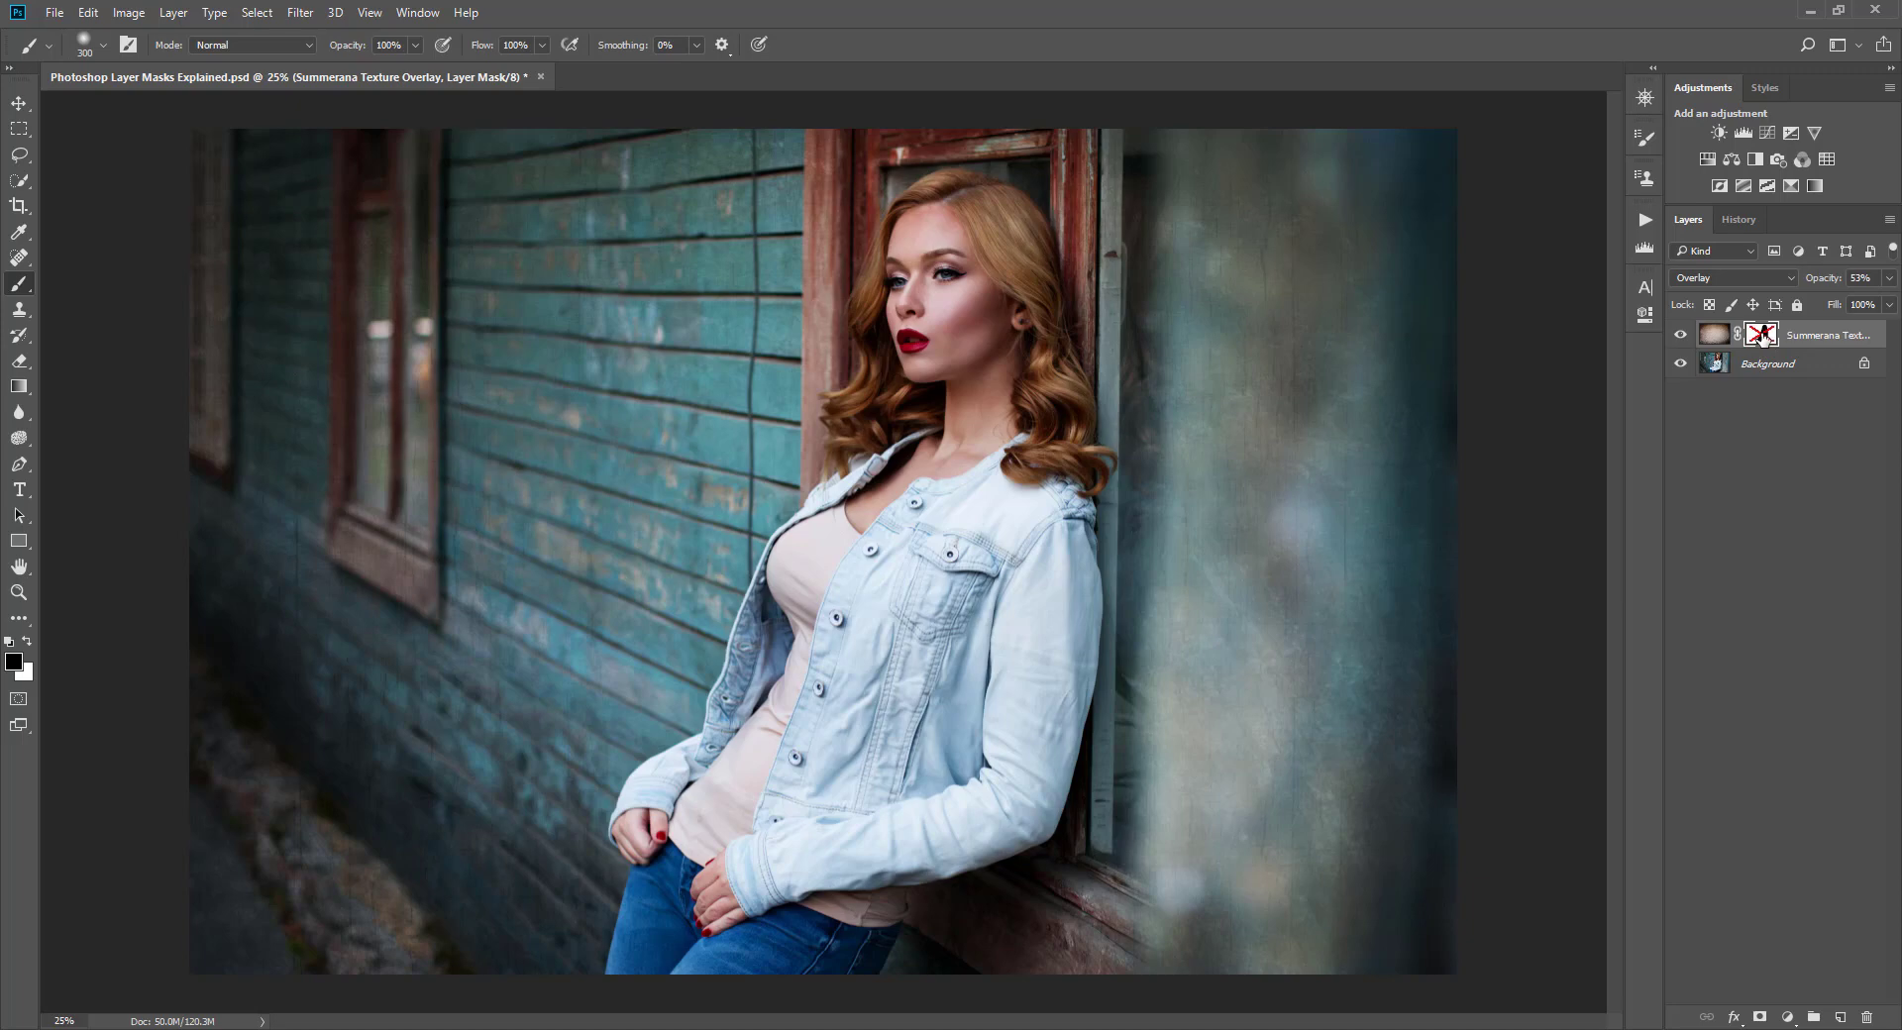
pyautogui.keyDown('shift'); pyautogui.click(1761, 336); pyautogui.keyUp('shift')
pyautogui.keyDown('shift'); pyautogui.click(1757, 339); pyautogui.keyUp('shift')
pyautogui.click(1681, 336)
pyautogui.click(1681, 337)
pyautogui.keyDown('shift'); pyautogui.click(1763, 339); pyautogui.keyUp('shift')
pyautogui.keyDown('shift'); pyautogui.click(1763, 339); pyautogui.keyUp('shift')
pyautogui.click(1681, 337)
pyautogui.click(1681, 336)
# Show the texture layer's mask as a red overlay, invert the mask, and invert it back
pyautogui.press('\\')
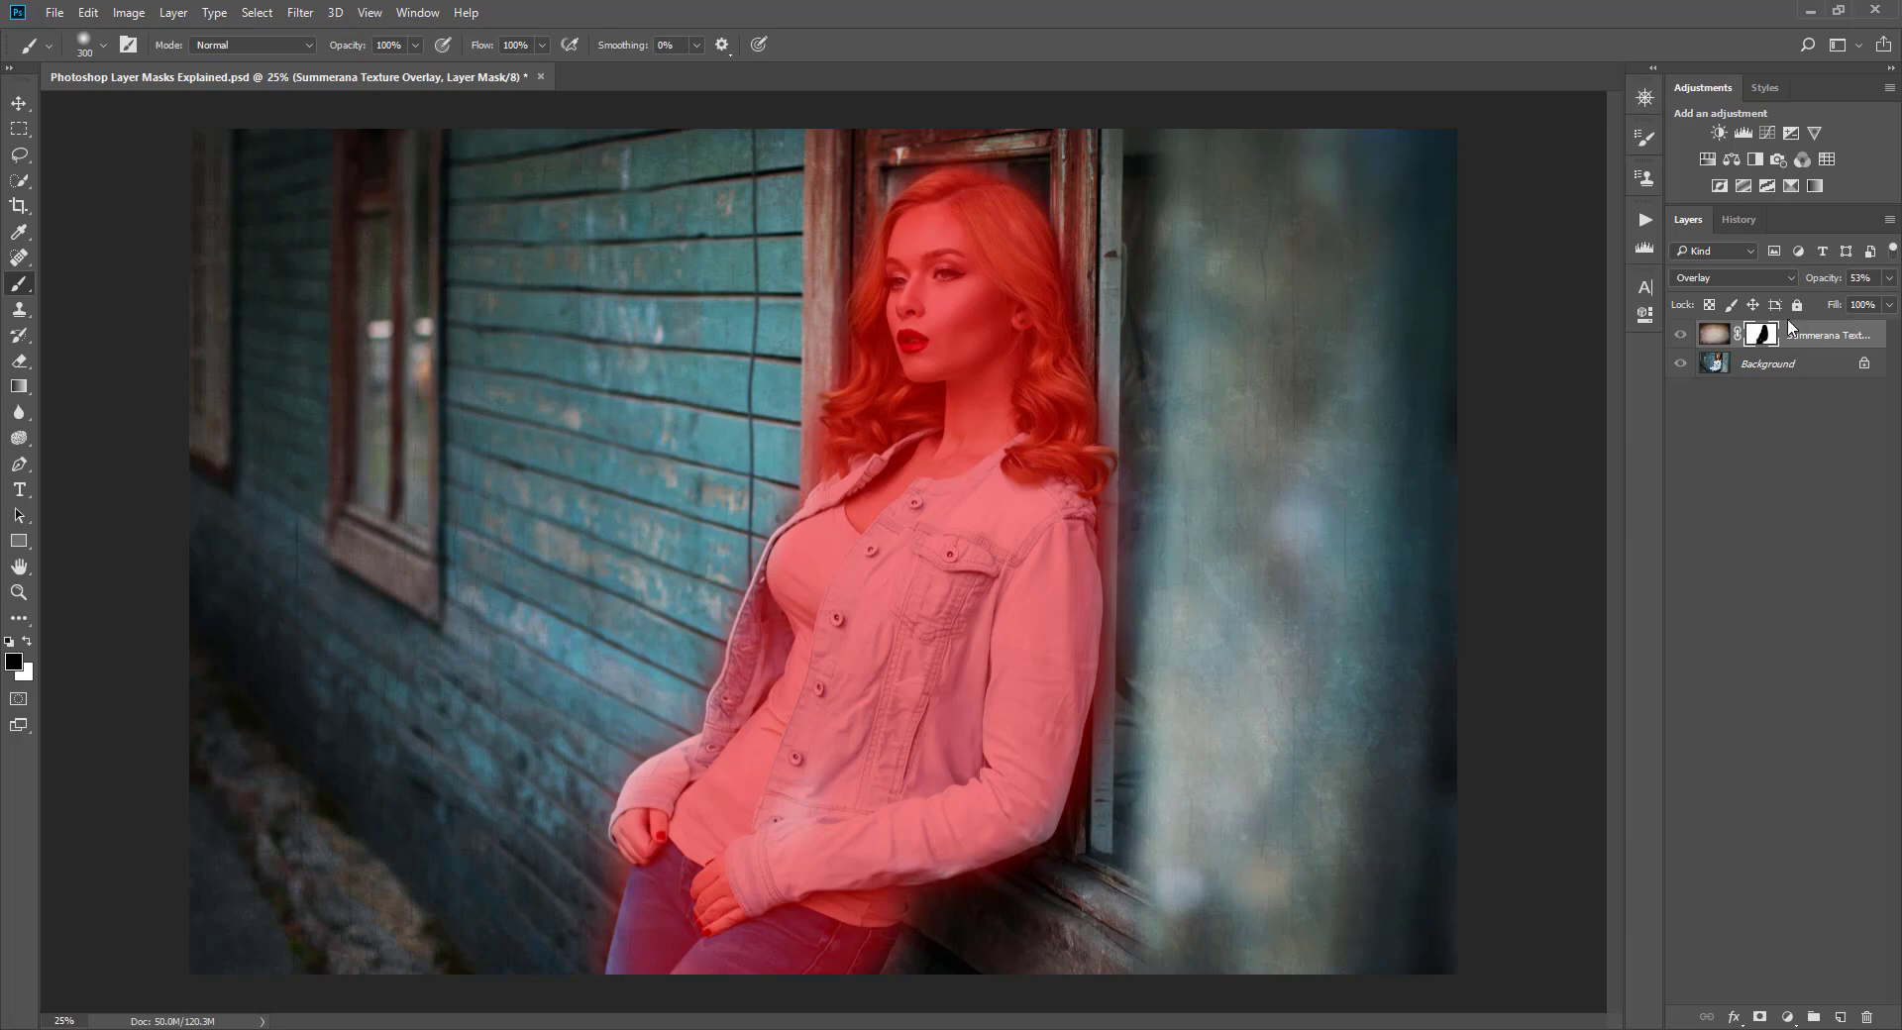
pyautogui.hotkey('ctrl', 'i')
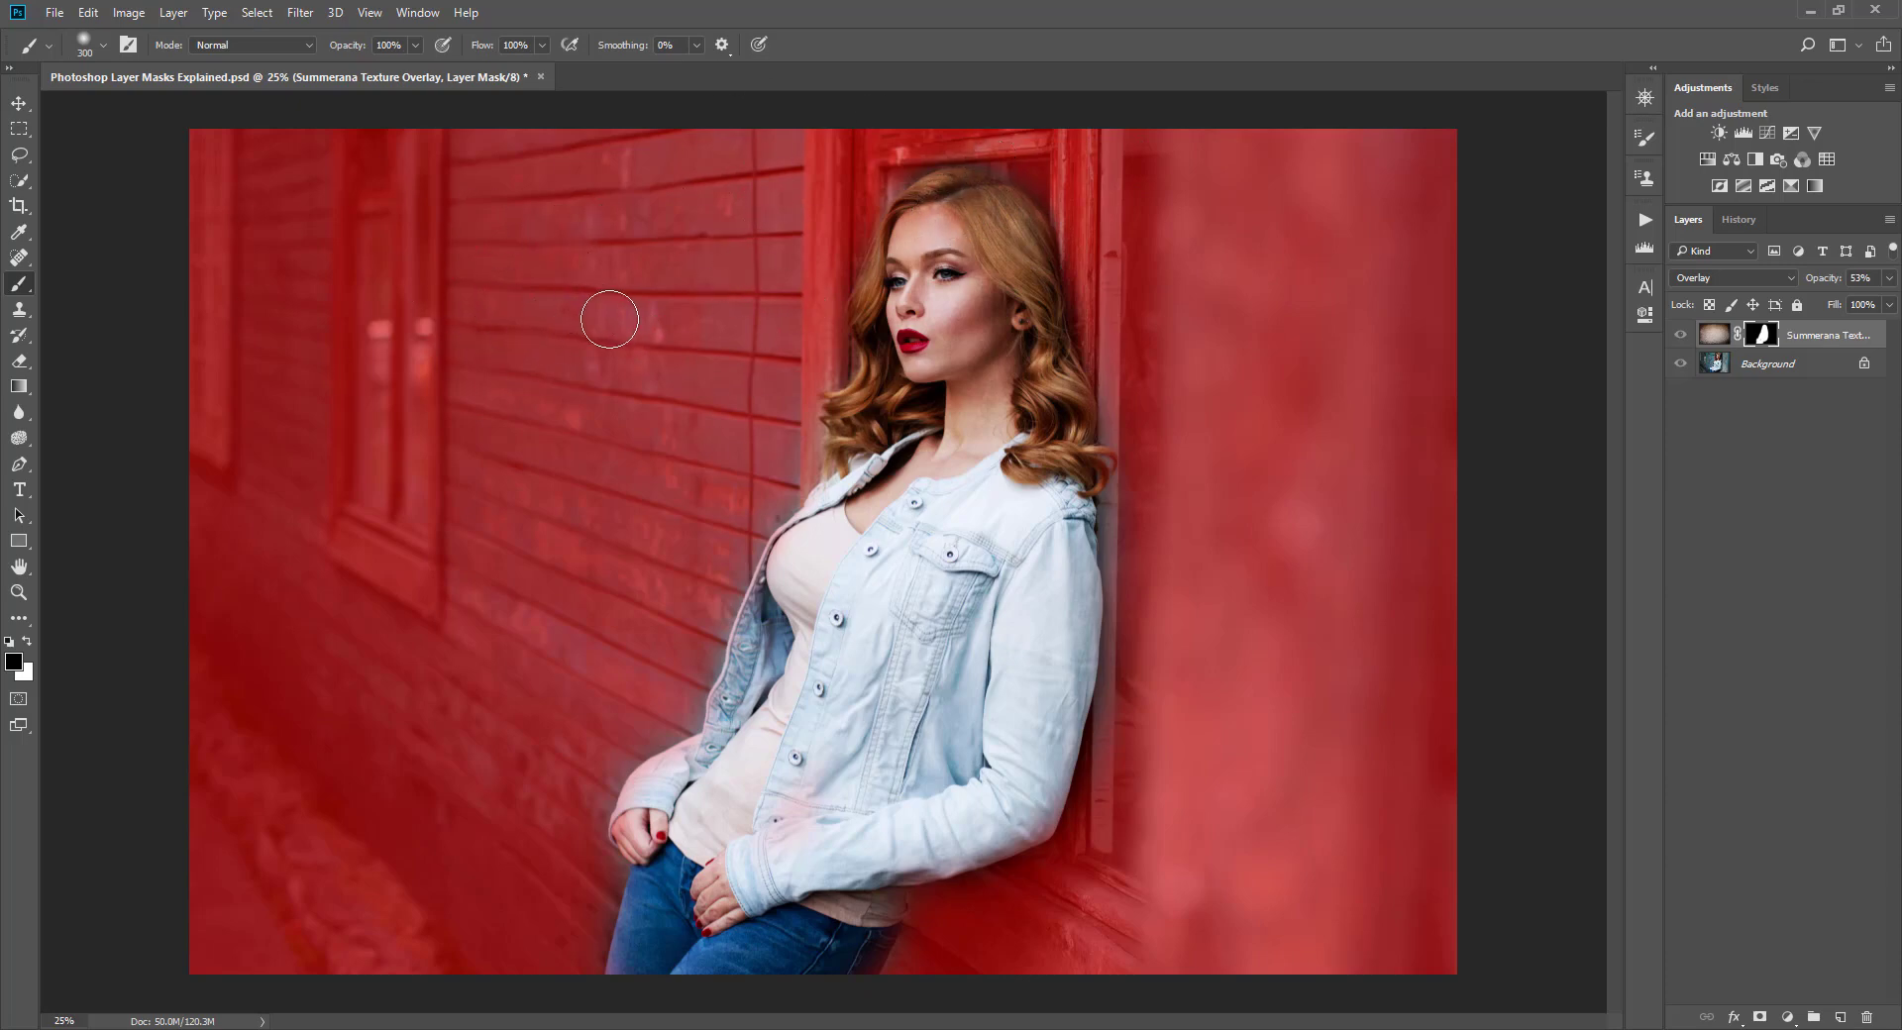
pyautogui.hotkey('ctrl', 'i')
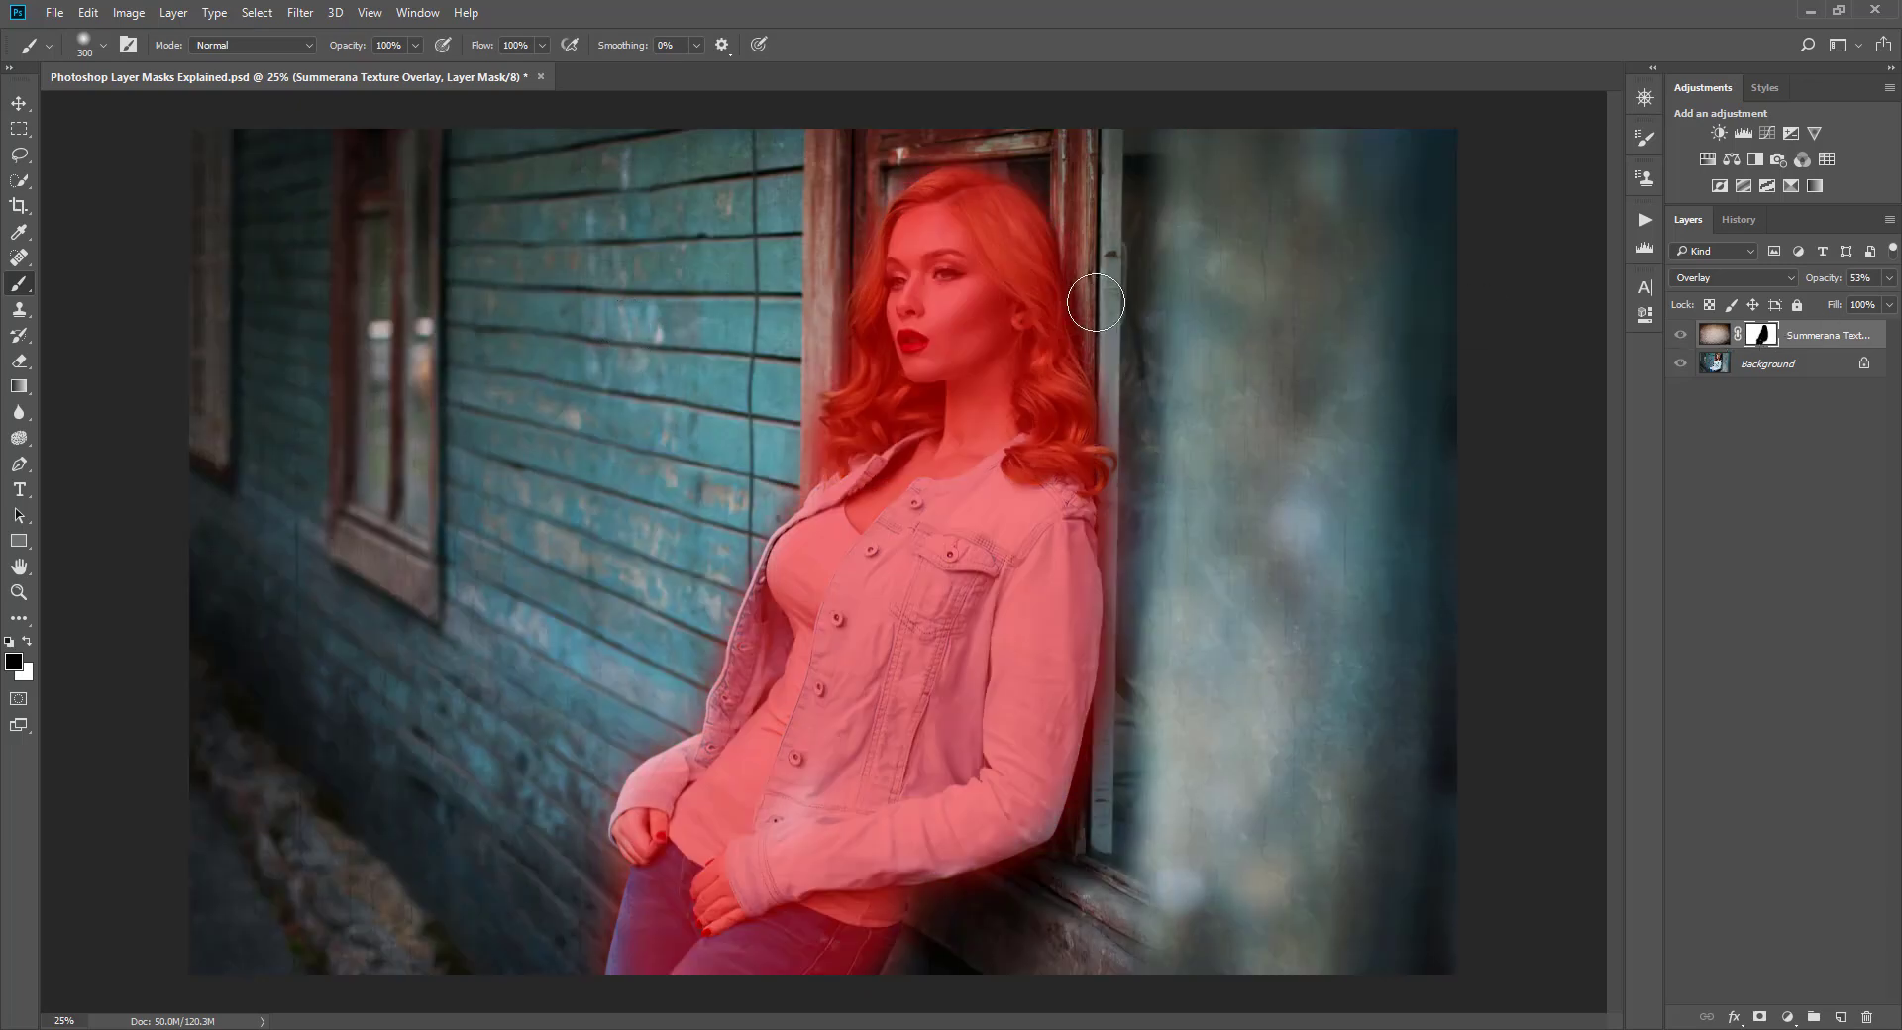
# Display the layer mask alone, paint black over the grey gap in its lower part with a 175 px brush, and return to the photo
pyautogui.press('[')
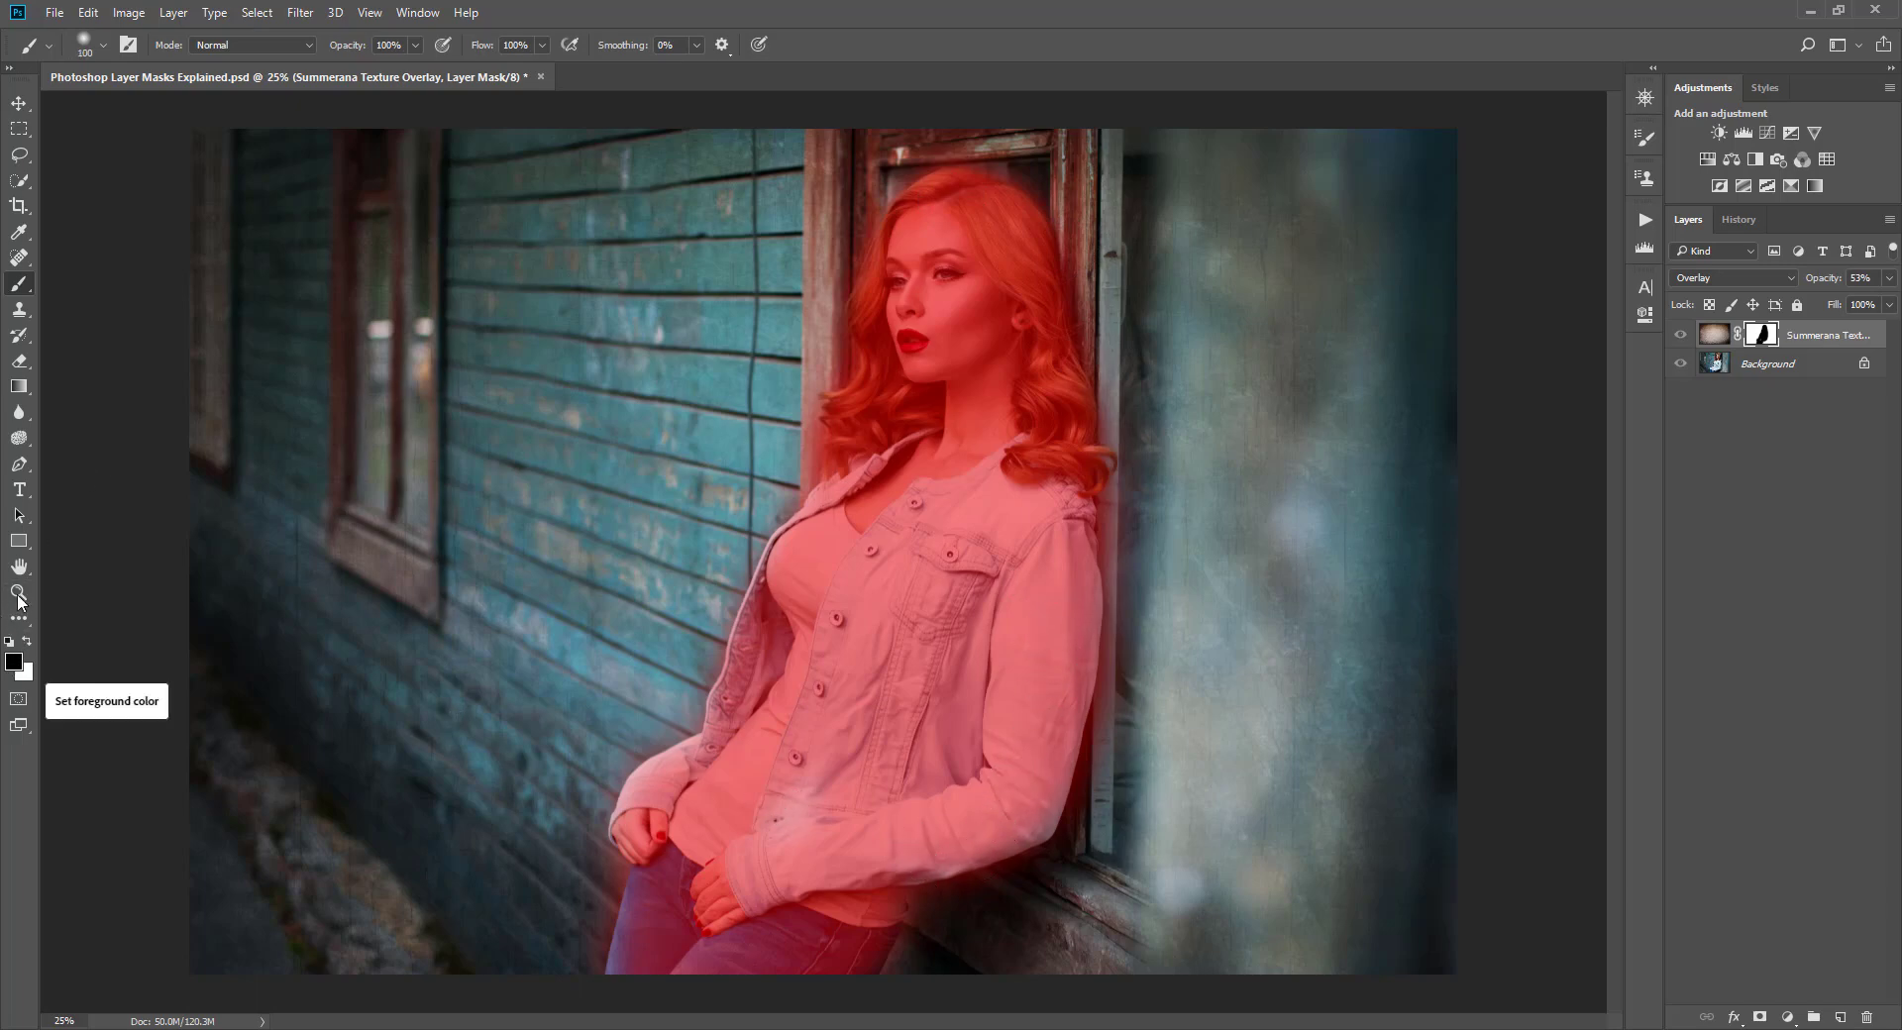
pyautogui.press(']')
pyautogui.press(']')
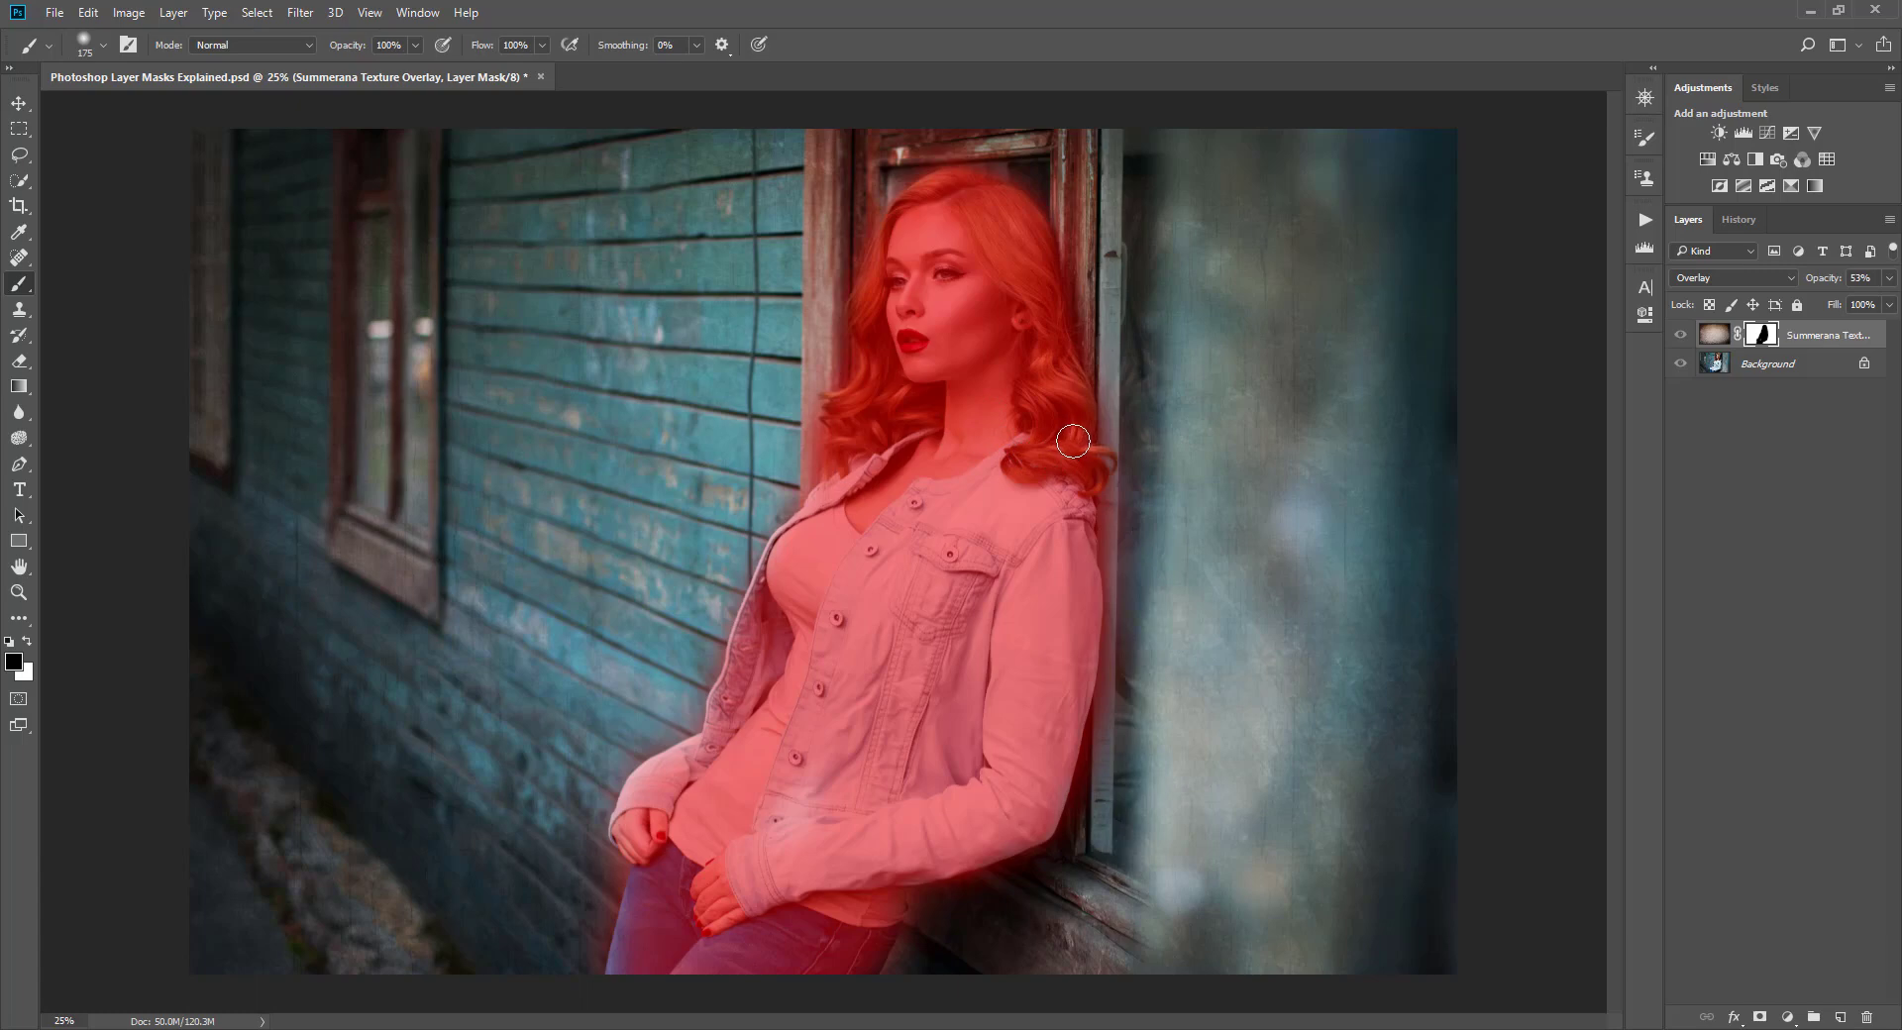
pyautogui.keyDown('alt'); pyautogui.keyDown('shift'); pyautogui.click(1762, 337); pyautogui.keyUp('shift'); pyautogui.keyUp('alt')
pyautogui.keyDown('alt'); pyautogui.click(1763, 338); pyautogui.keyUp('alt')
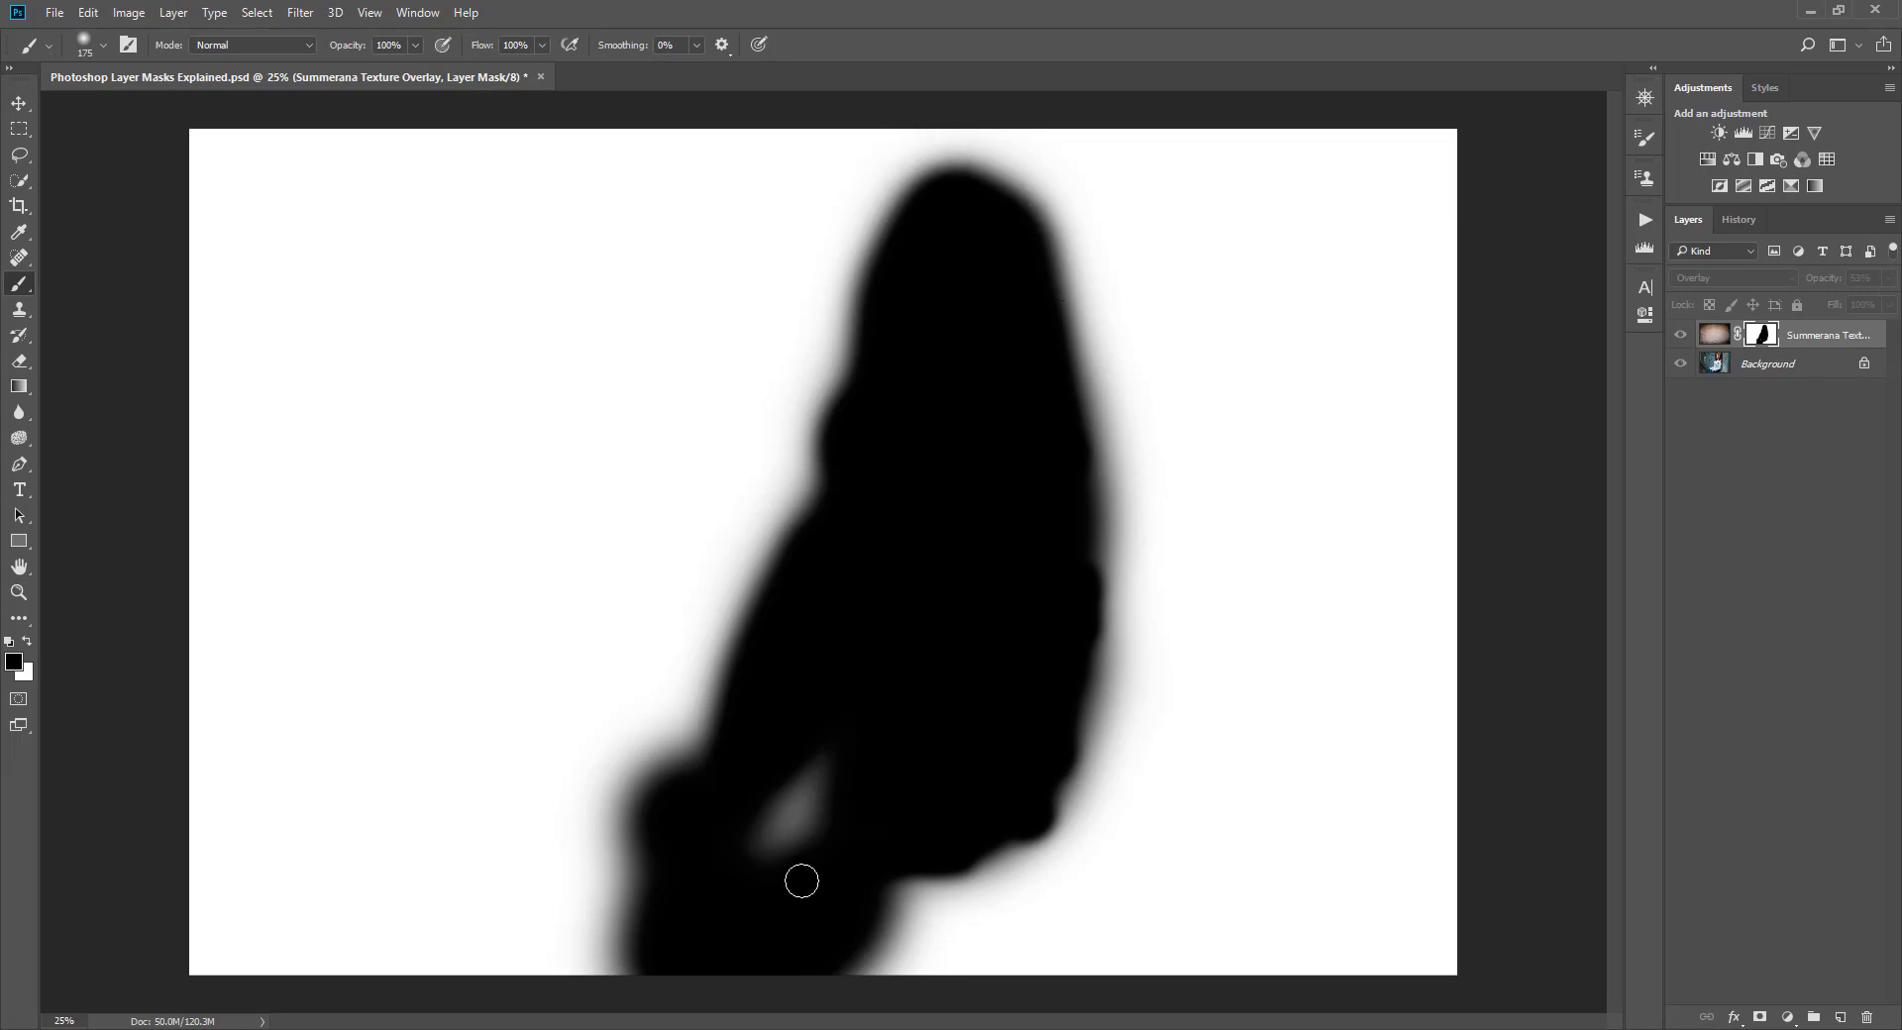
pyautogui.moveTo(839, 759)
pyautogui.mouseDown()
pyautogui.moveTo(806, 764)
pyautogui.moveTo(845, 734)
pyautogui.mouseUp()
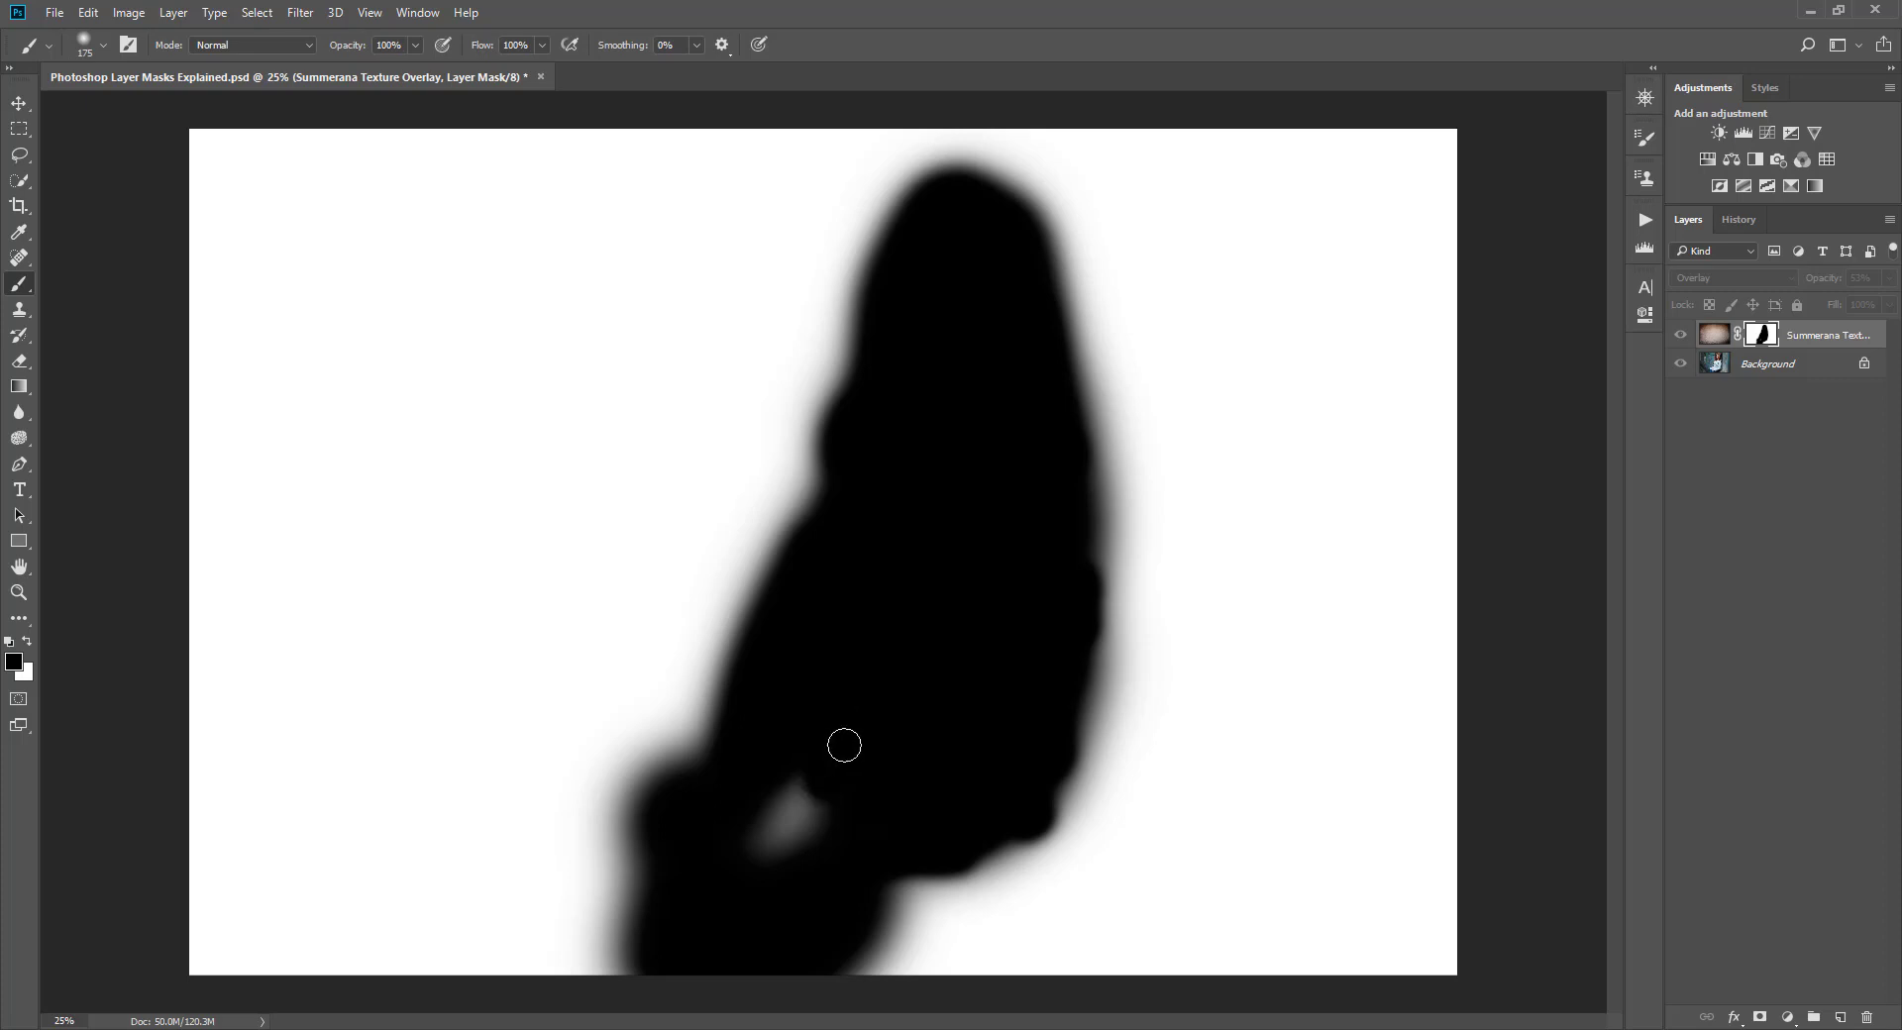
pyautogui.moveTo(804, 795)
pyautogui.mouseDown()
pyautogui.moveTo(847, 805)
pyautogui.moveTo(776, 846)
pyautogui.moveTo(784, 794)
pyautogui.moveTo(750, 840)
pyautogui.mouseUp()
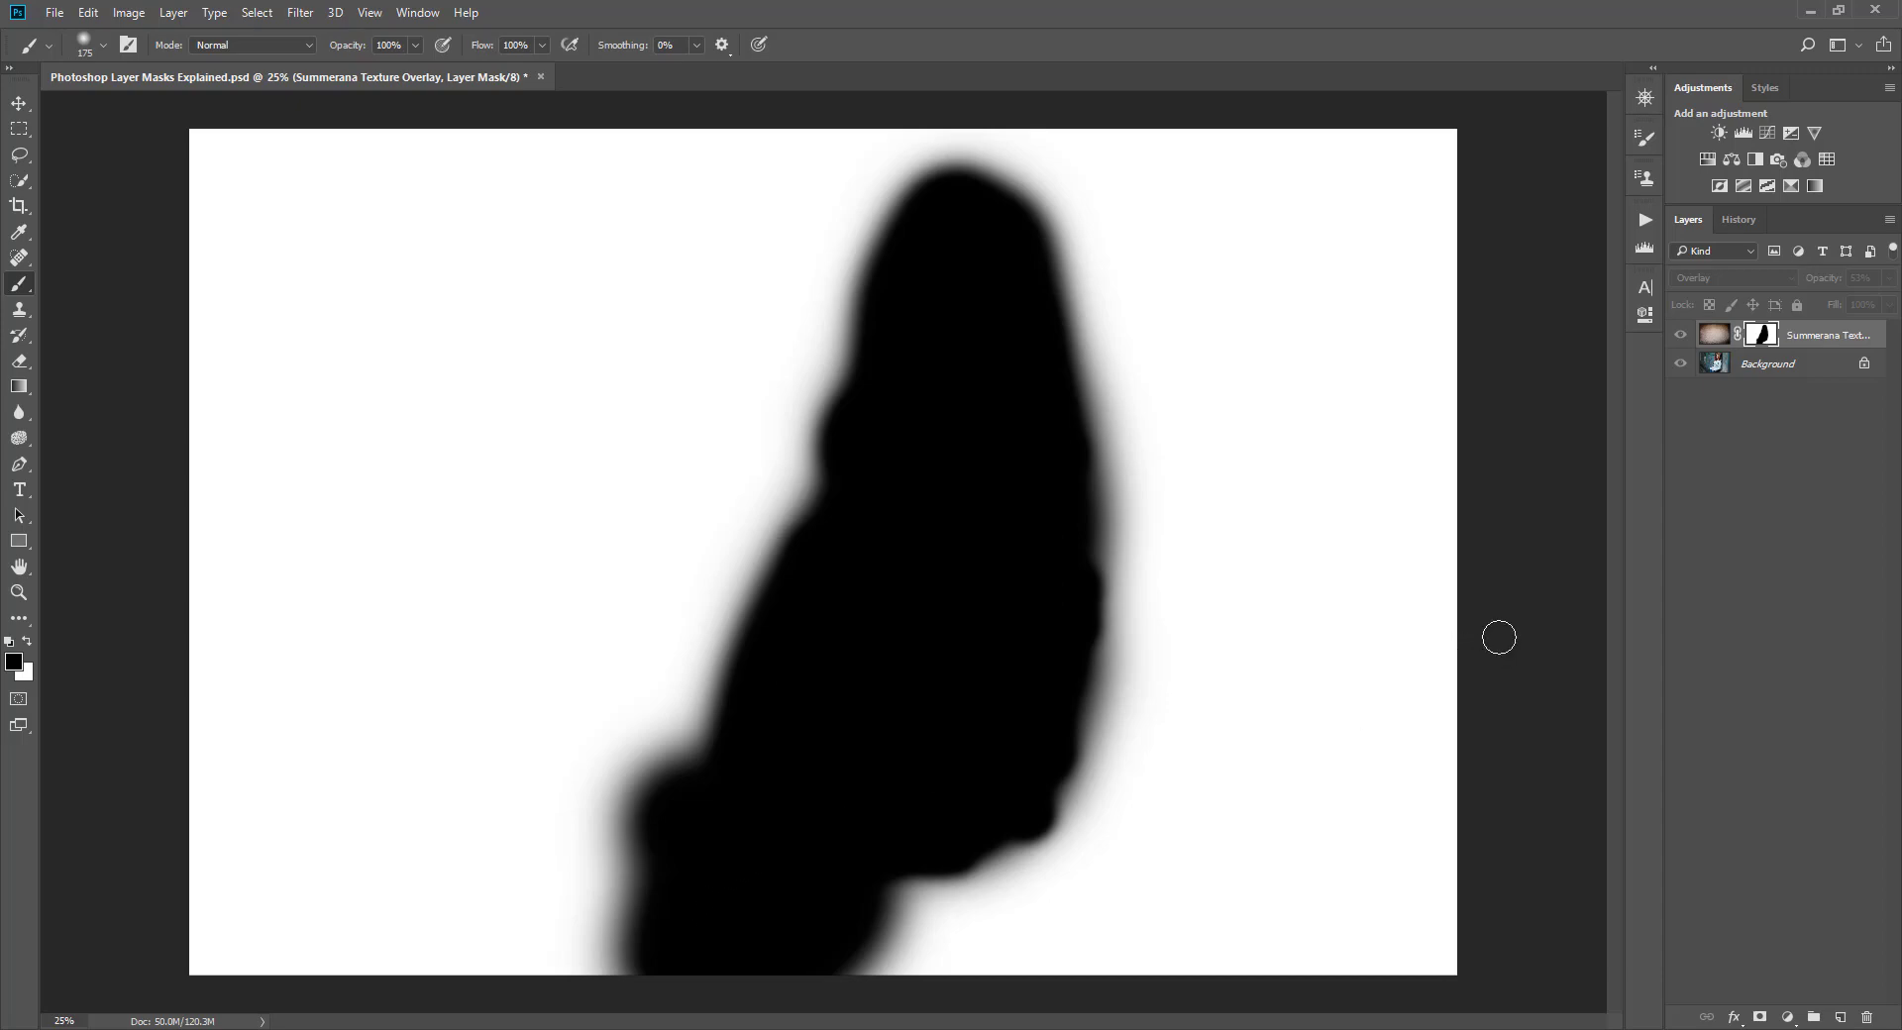
pyautogui.keyDown('alt'); pyautogui.click(1760, 336); pyautogui.keyUp('alt')
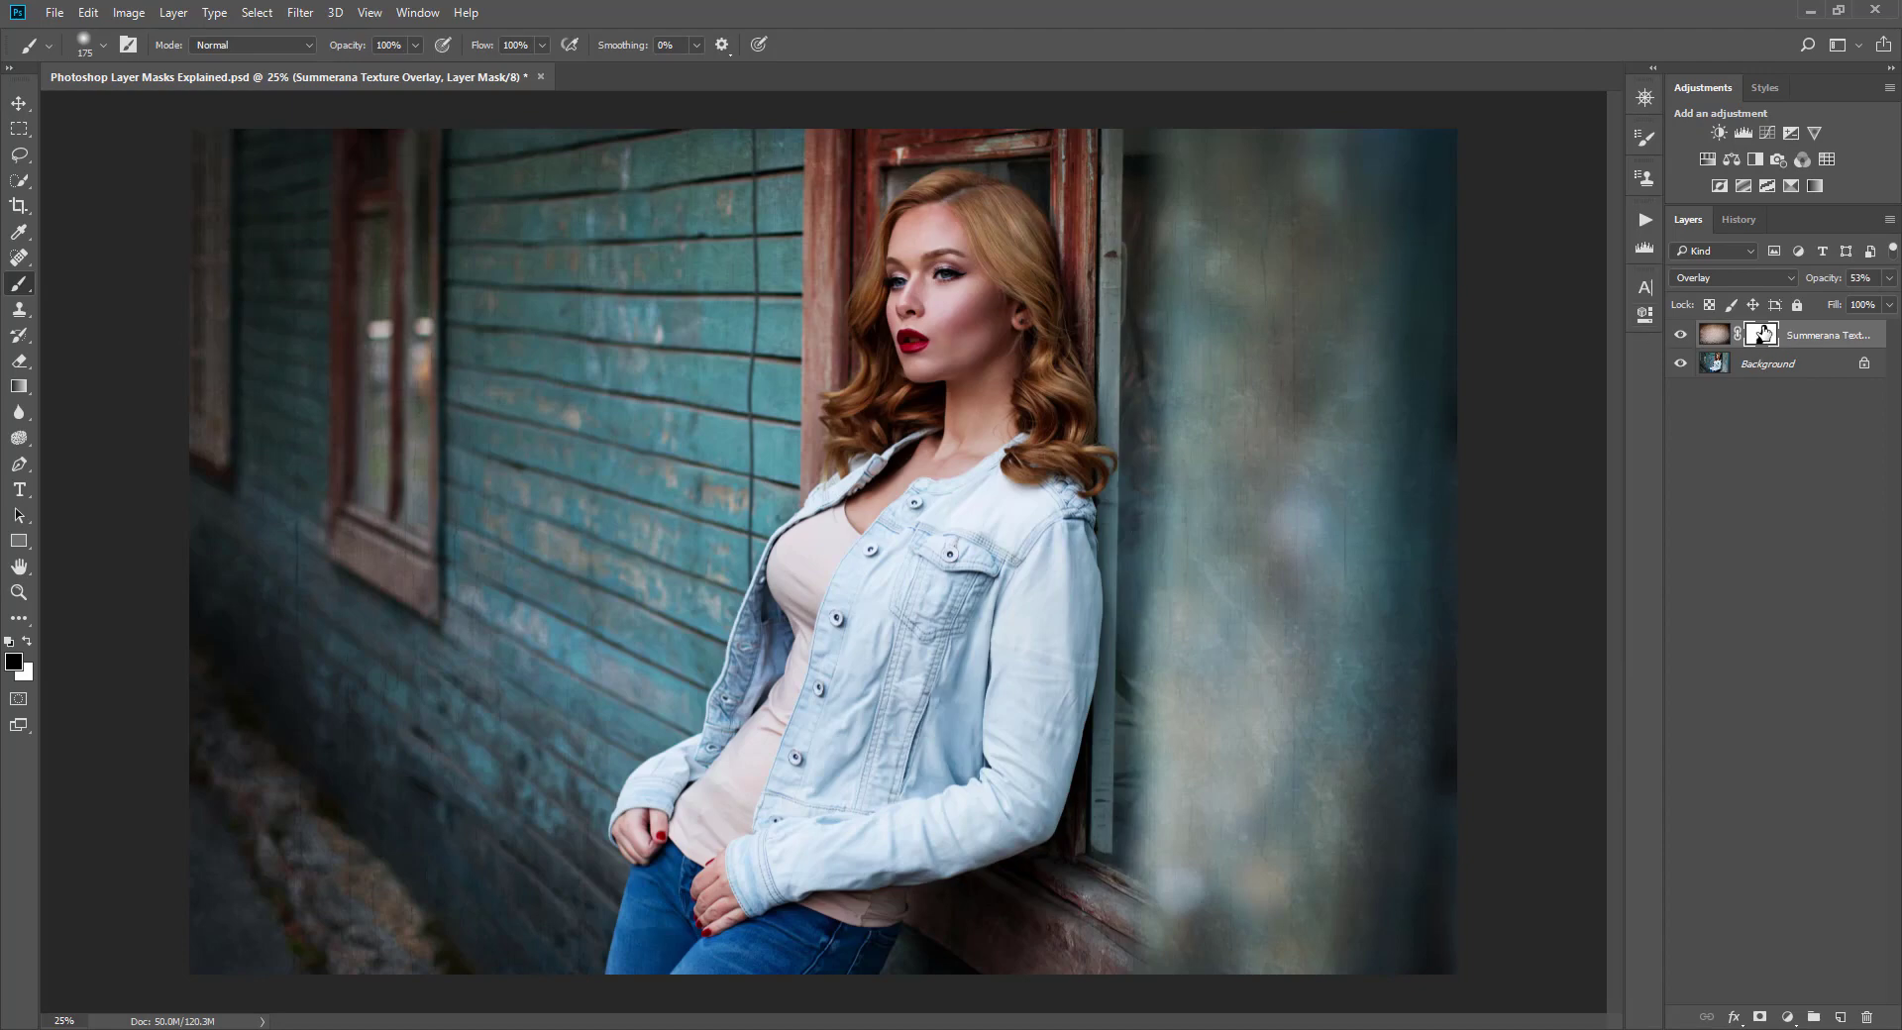
# Toggle the texture layer's visibility to check the photo with the cleaned-up mask, and select the layer mask
pyautogui.click(1681, 336)
pyautogui.click(1681, 337)
pyautogui.click(1764, 338)
pyautogui.click(1763, 336)
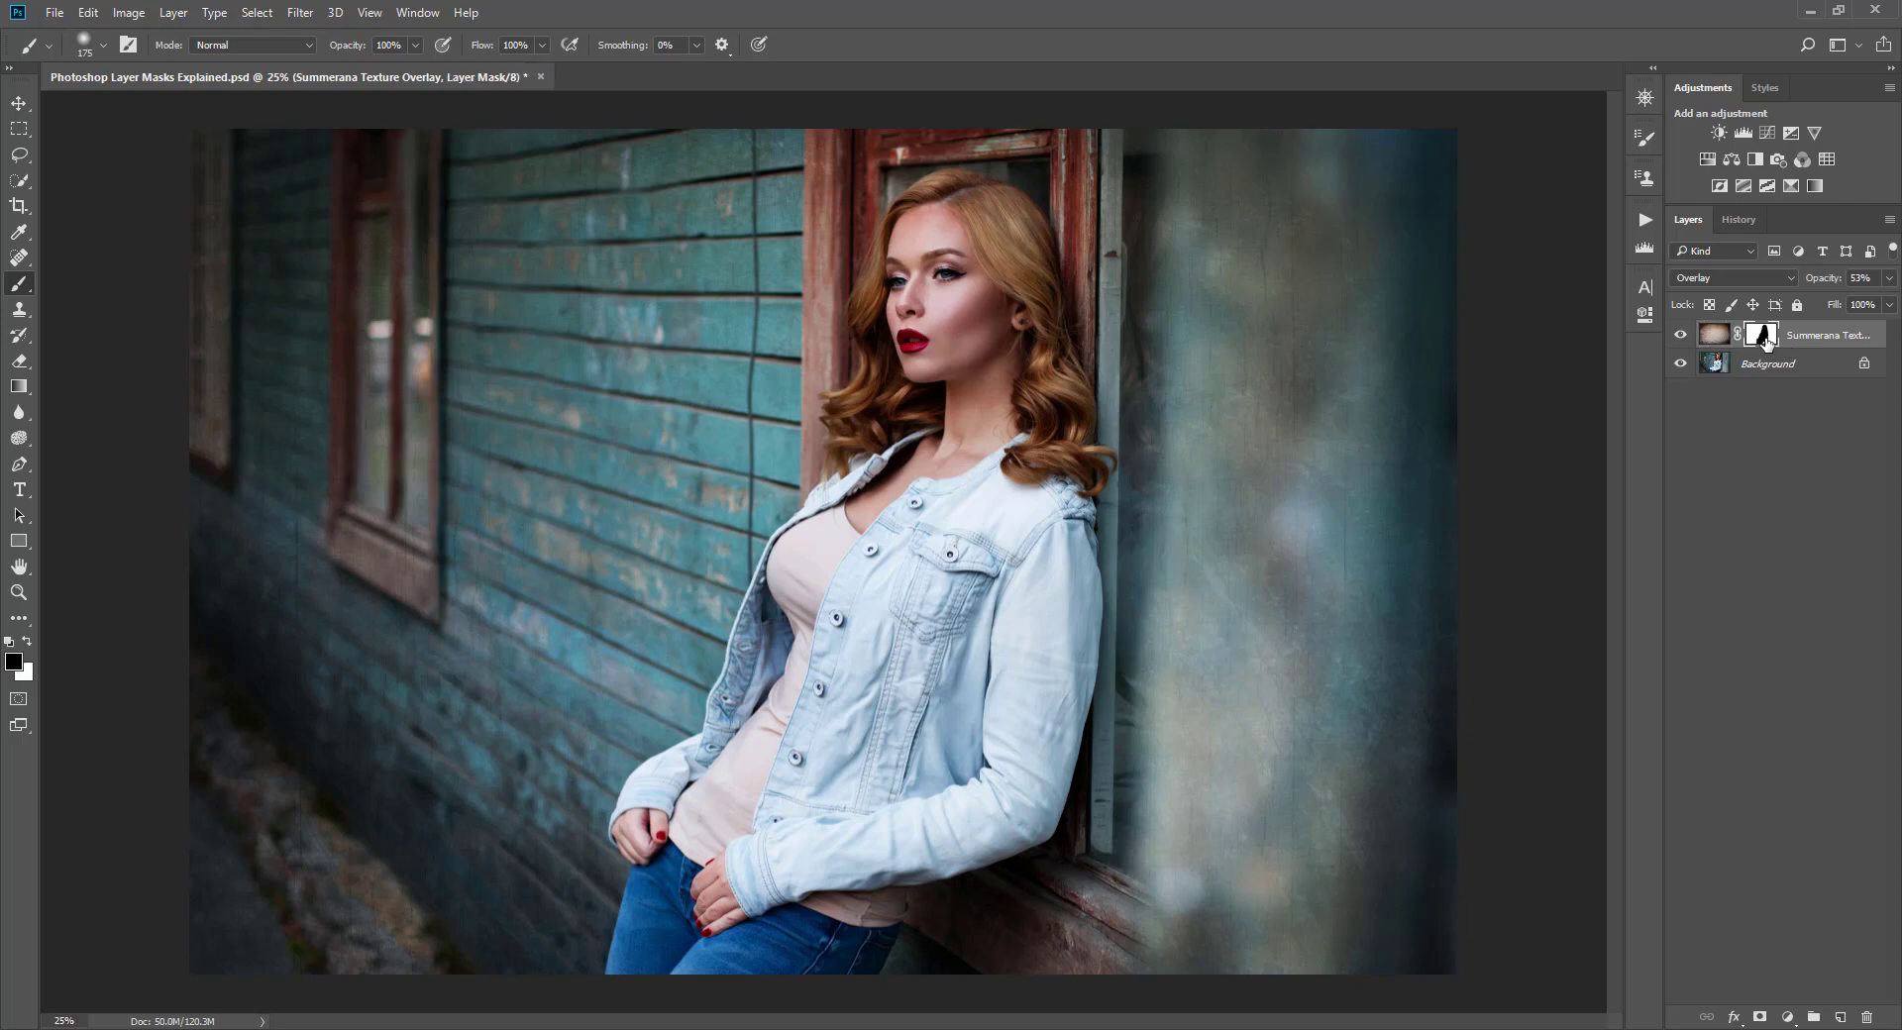
# Run the Apply Texture action from the Texture Overlay collection and place Mood Stone Texture 1
pyautogui.click(1645, 219)
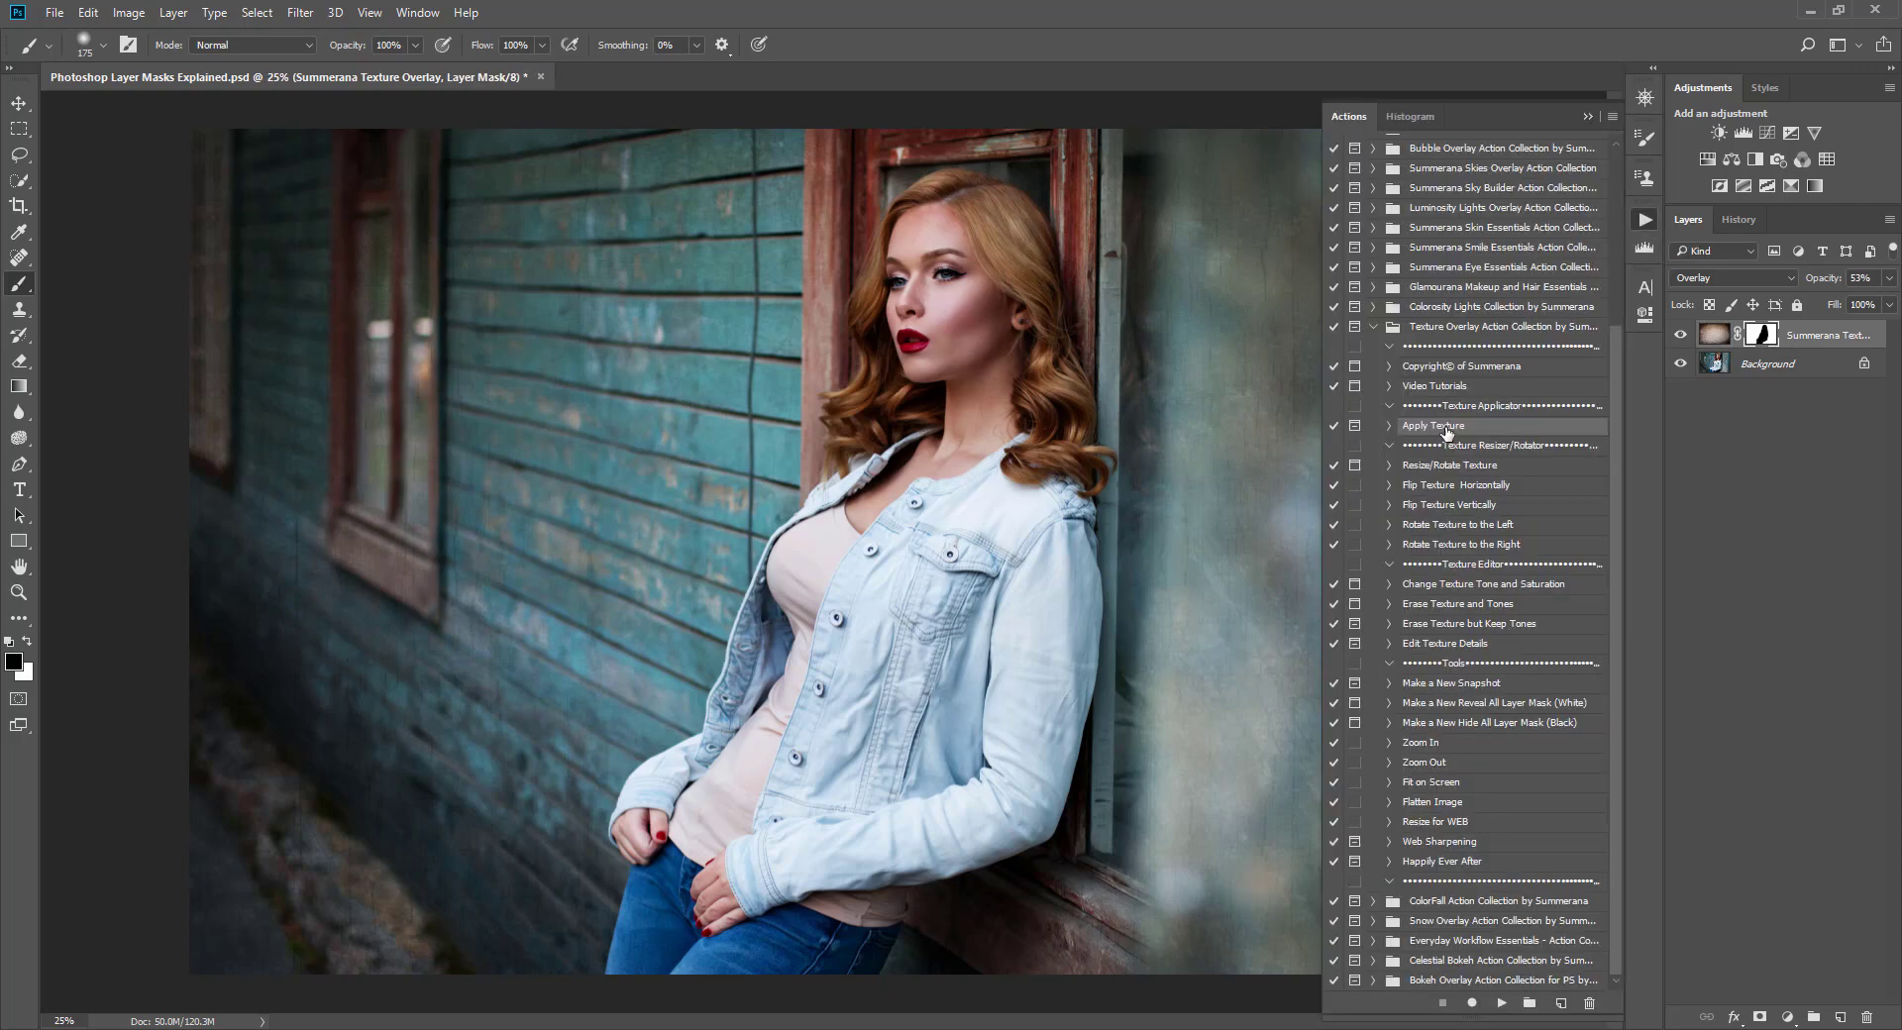
pyautogui.click(1499, 1005)
pyautogui.click(907, 409)
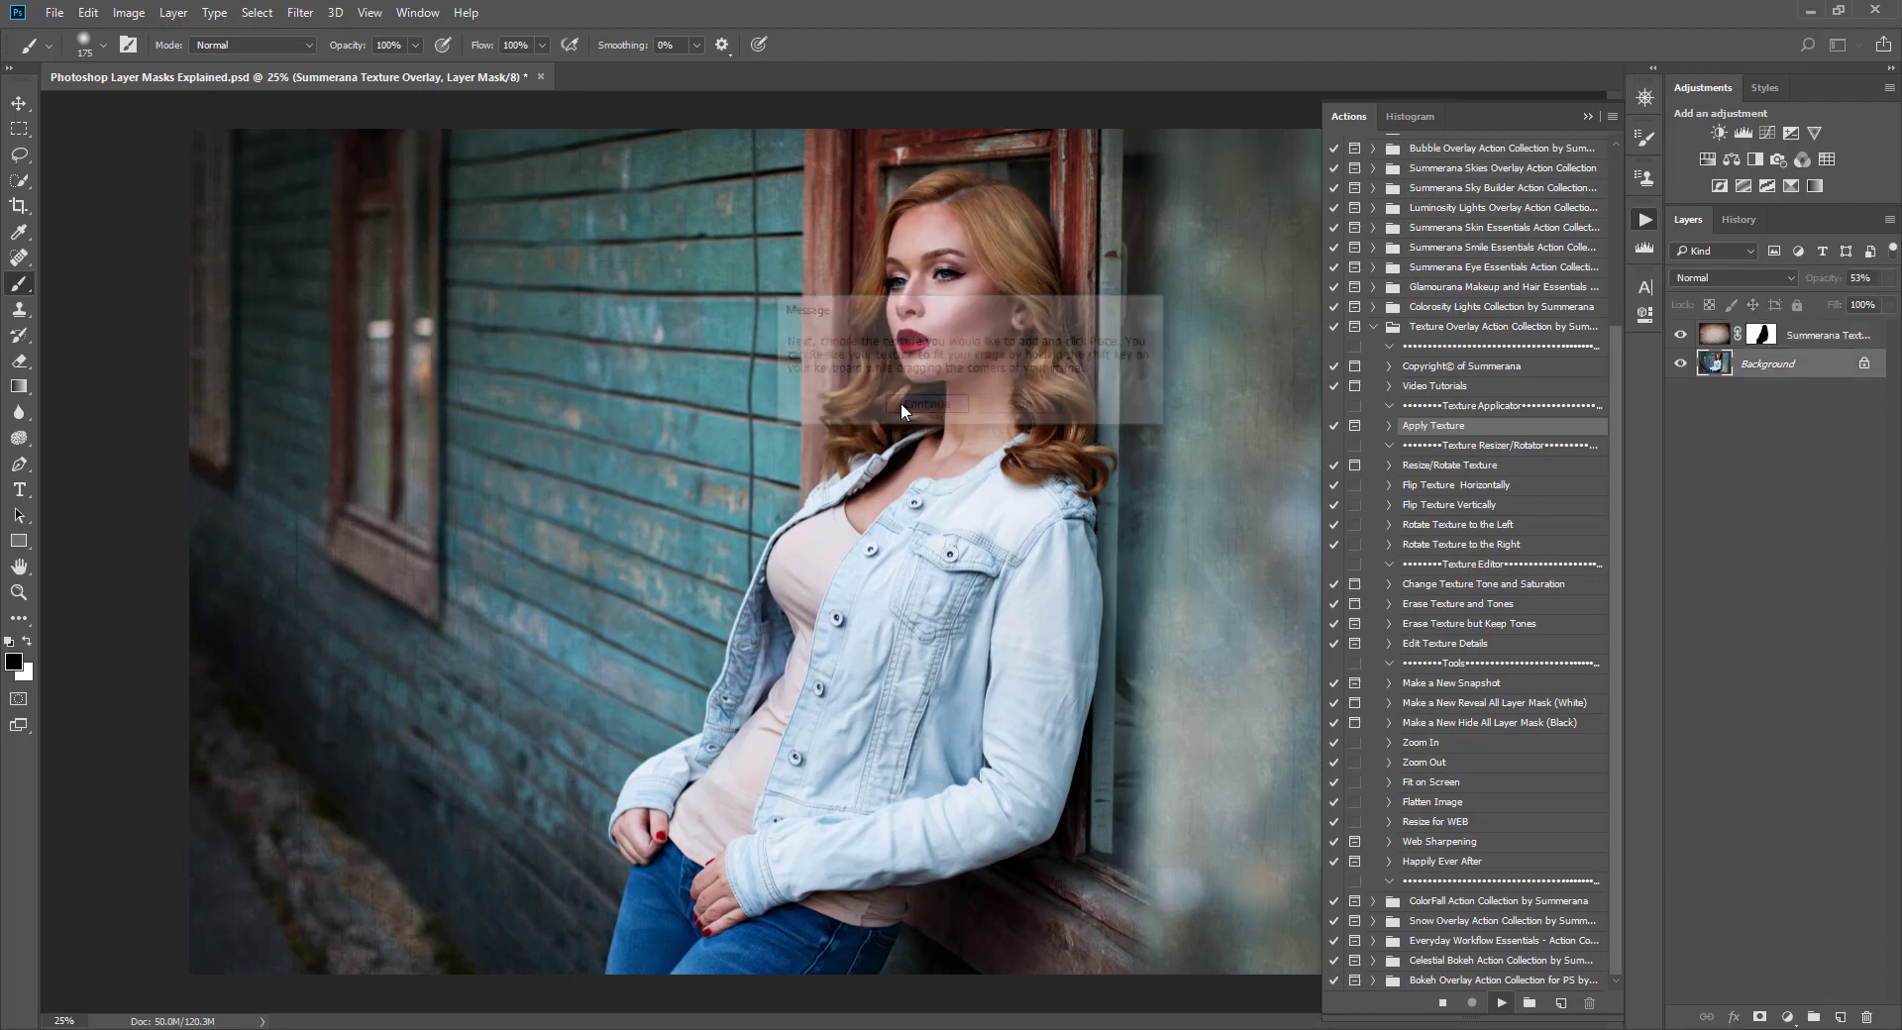
pyautogui.doubleClick(499, 203)
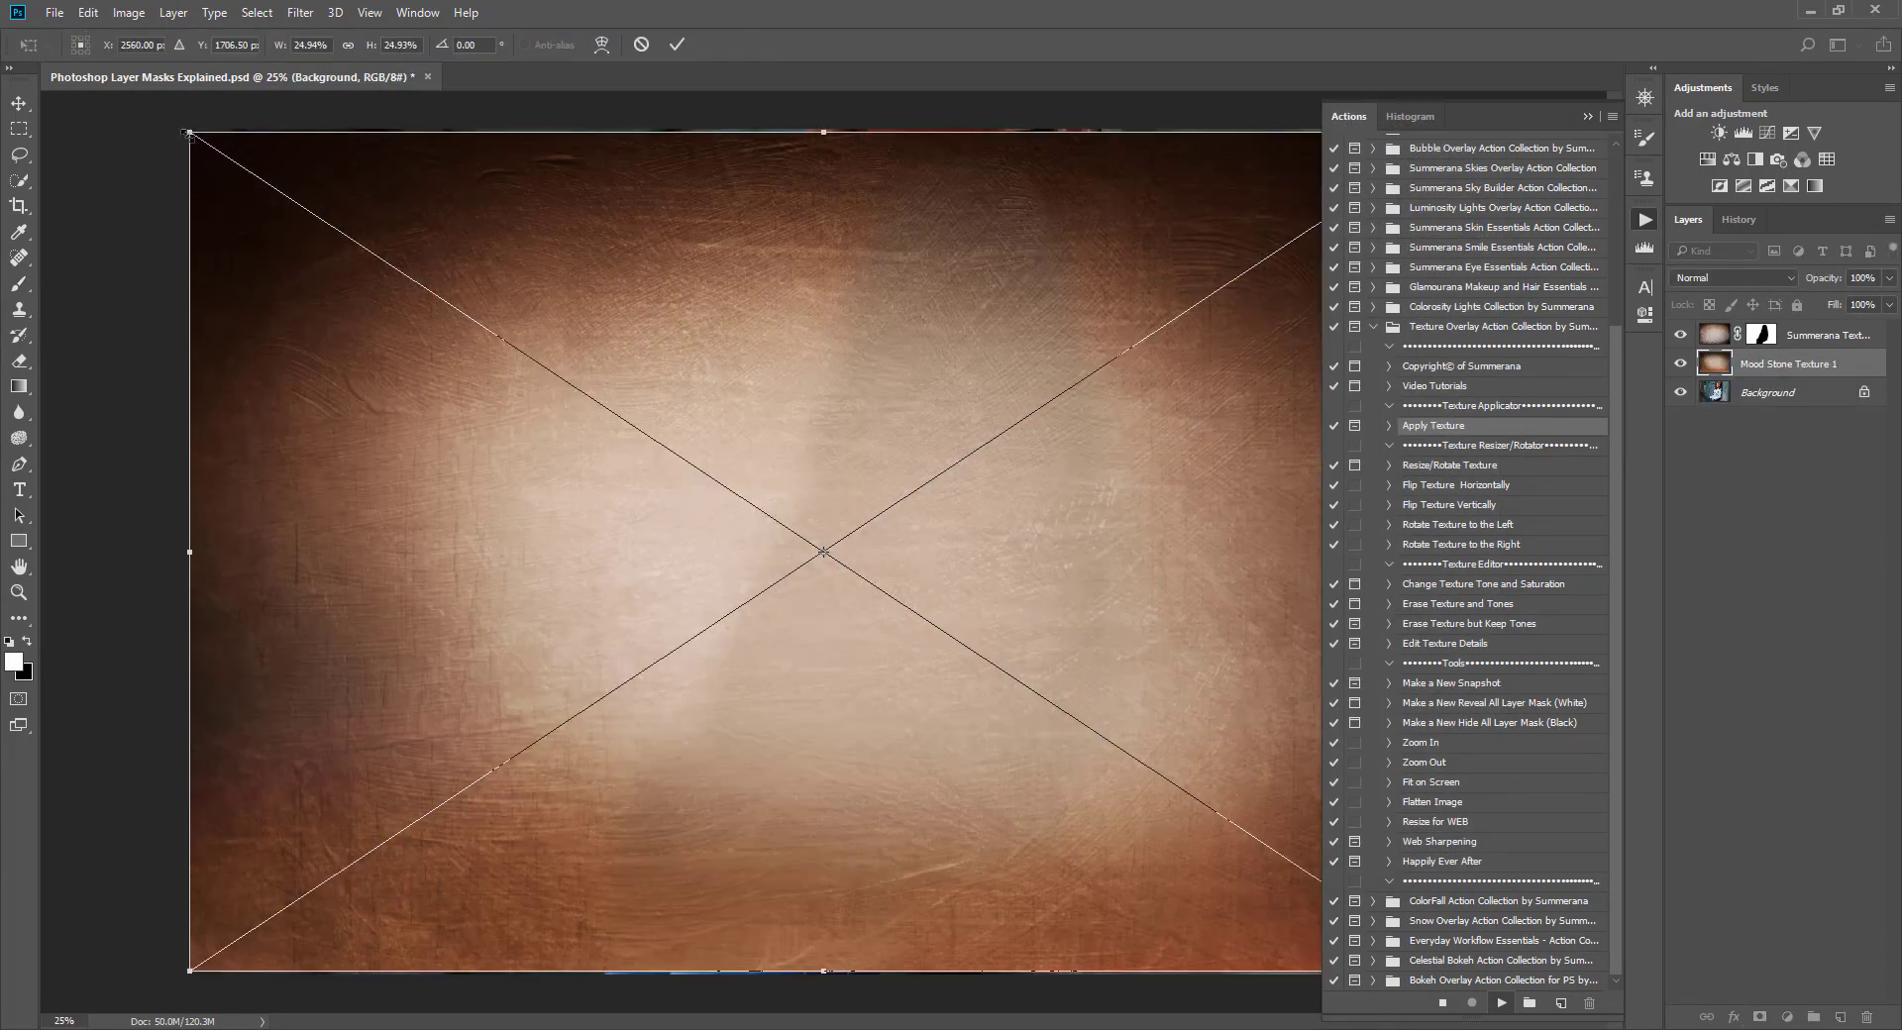
# Enlarge the placed Mood Stone texture to cover the whole canvas and finish the action
pyautogui.click(1587, 116)
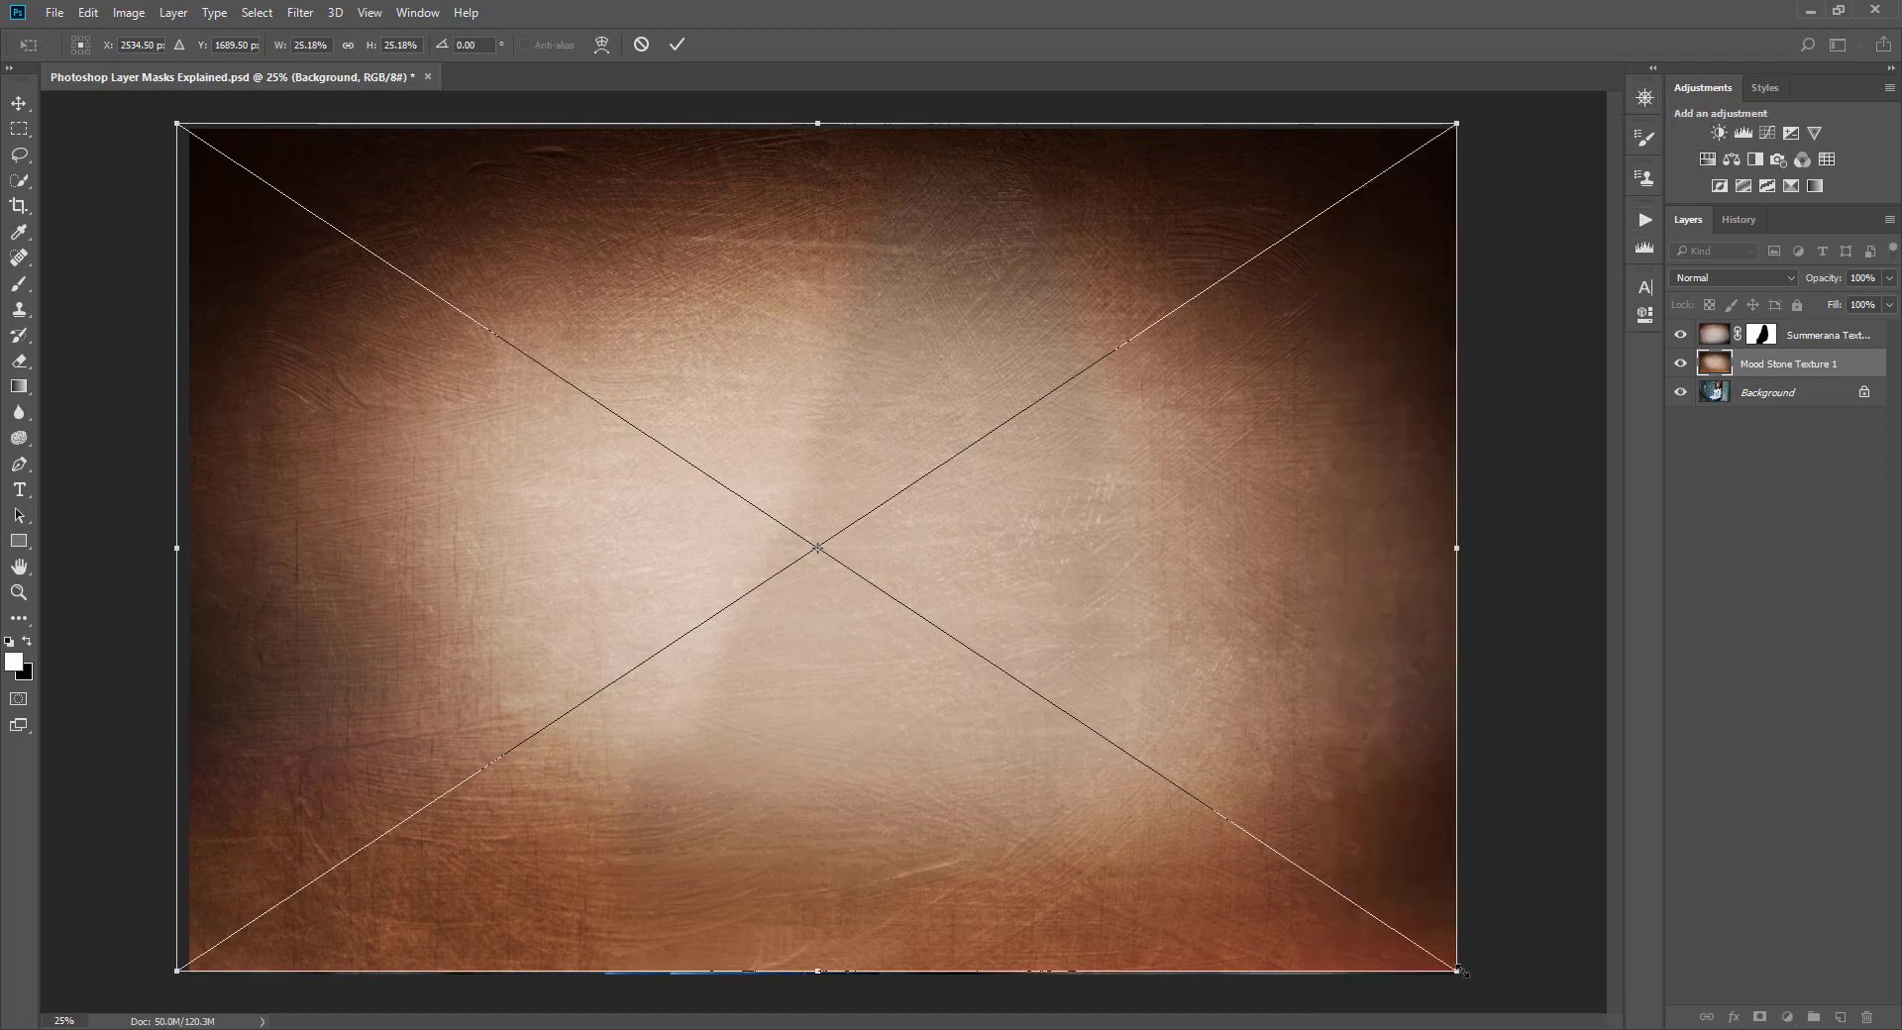
pyautogui.moveTo(1461, 971); pyautogui.dragTo(1476, 981)
pyautogui.click(676, 44)
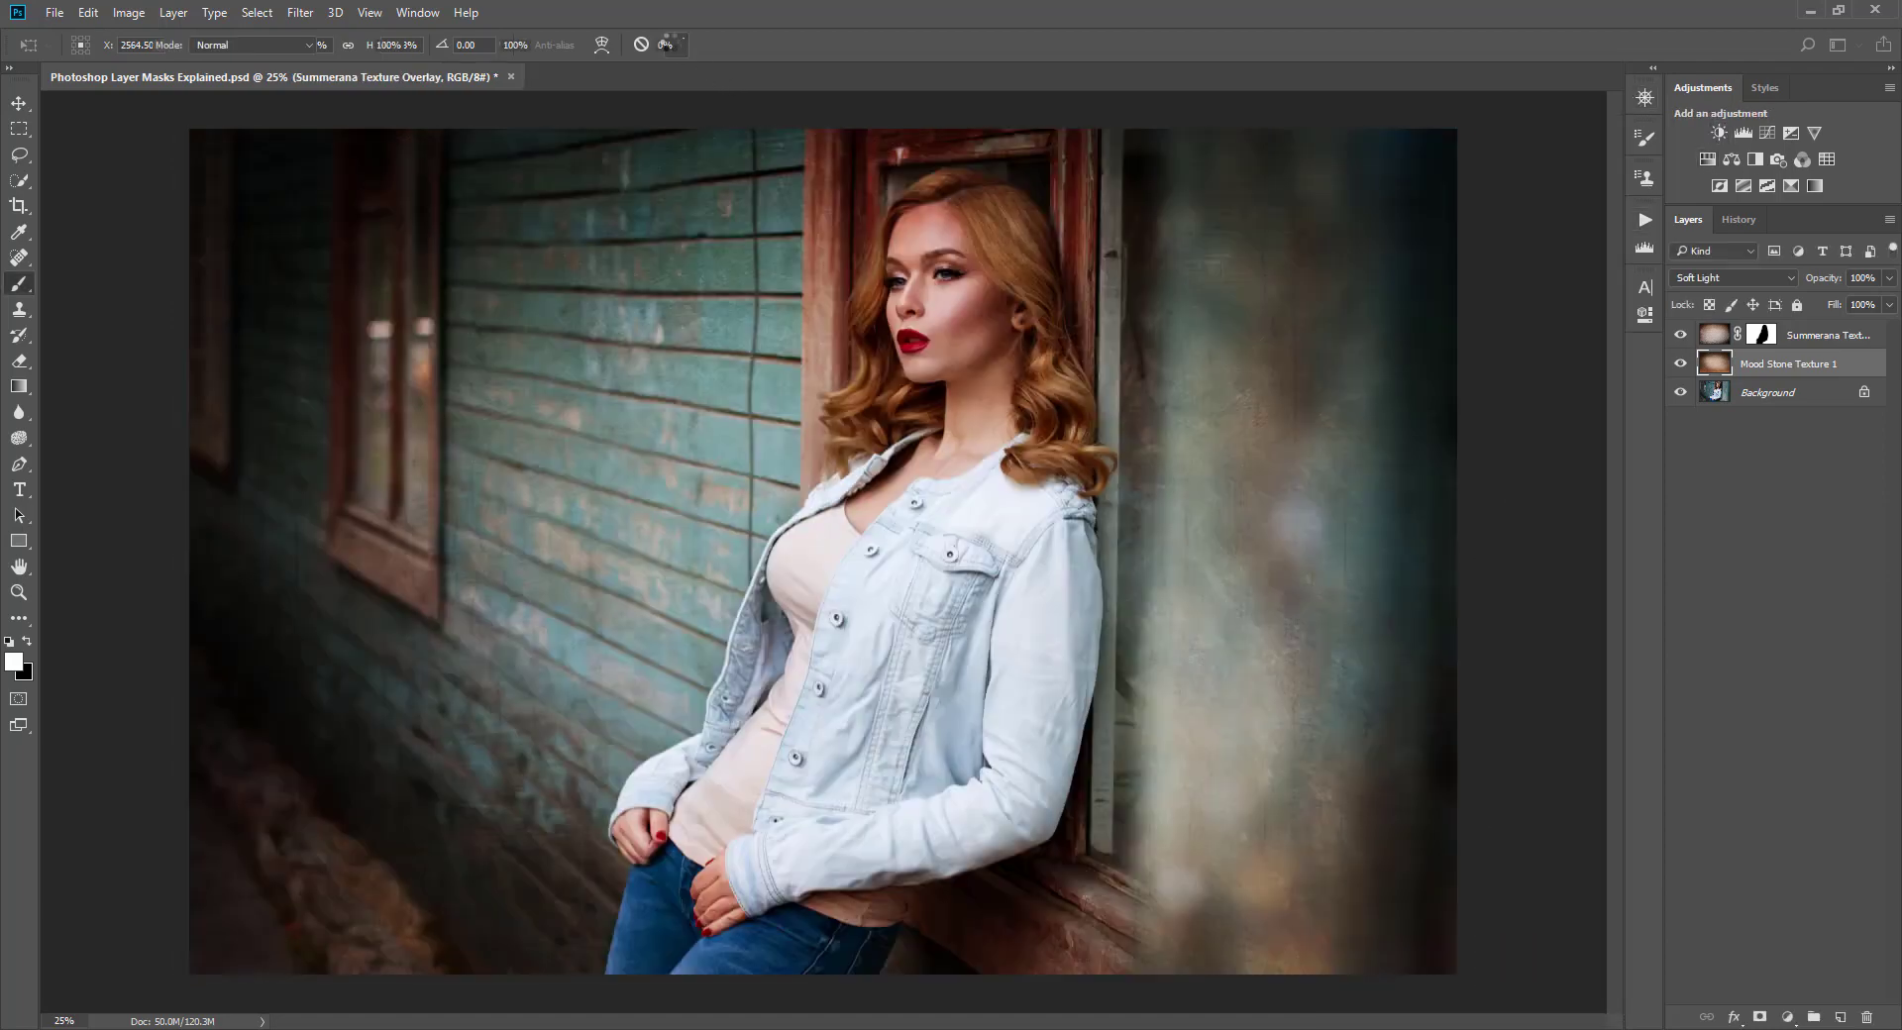
pyautogui.click(986, 426)
pyautogui.click(987, 428)
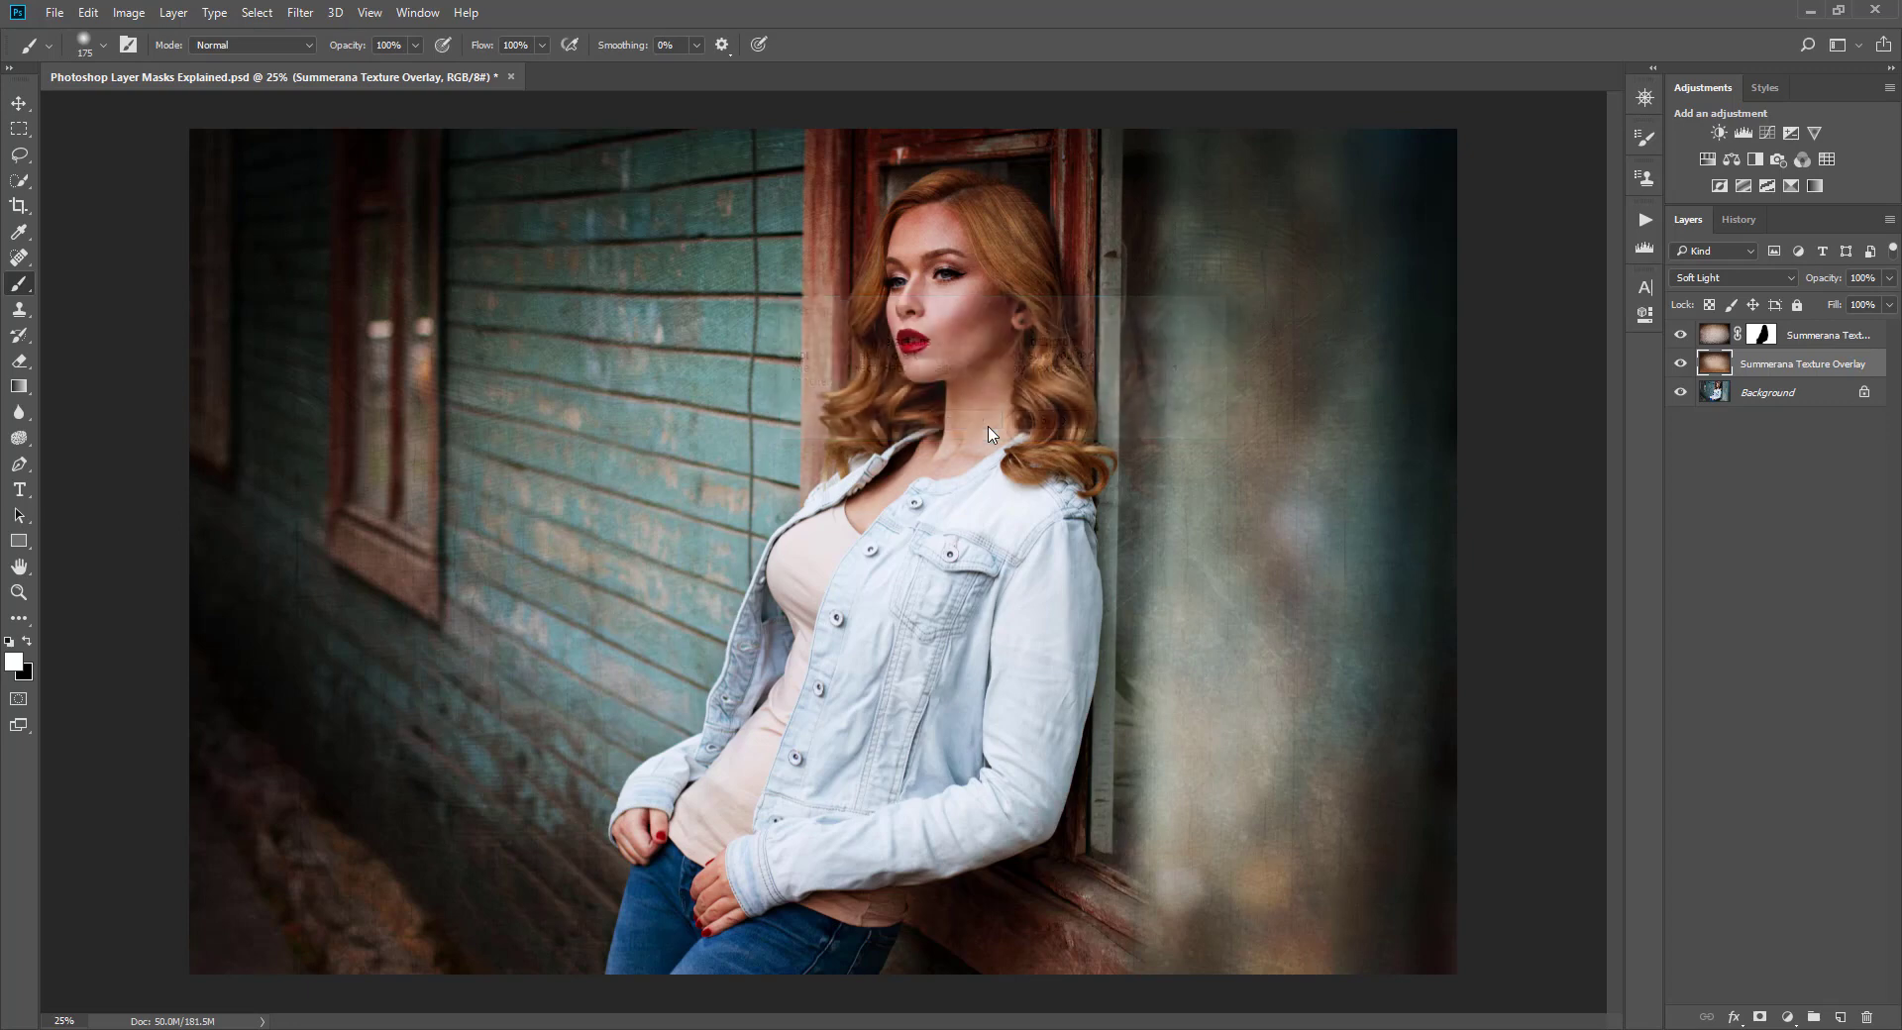
# Toggle the new texture layer's visibility to compare, and set its opacity to 74%
pyautogui.click(1762, 335)
pyautogui.press('x')
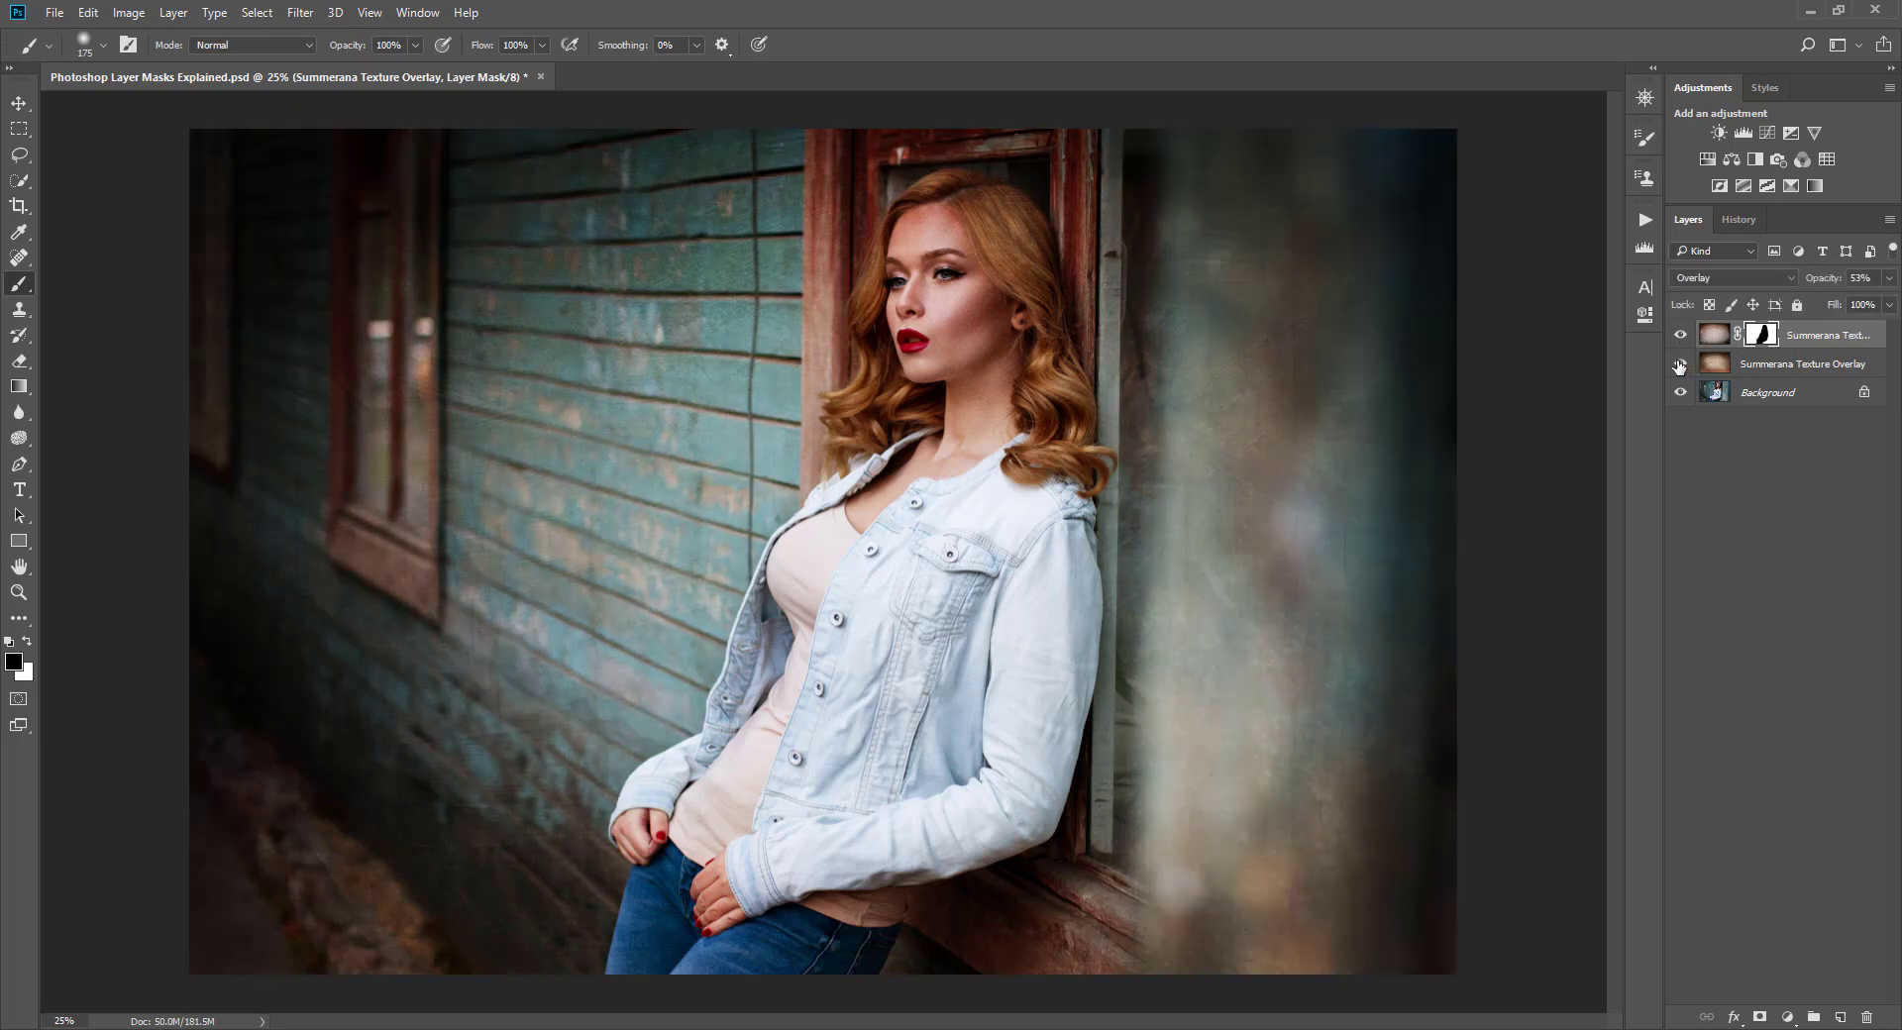
pyautogui.click(1680, 364)
pyautogui.click(1680, 364)
pyautogui.click(1892, 280)
pyautogui.click(1803, 363)
pyautogui.moveTo(1892, 280); pyautogui.dragTo(1858, 303)
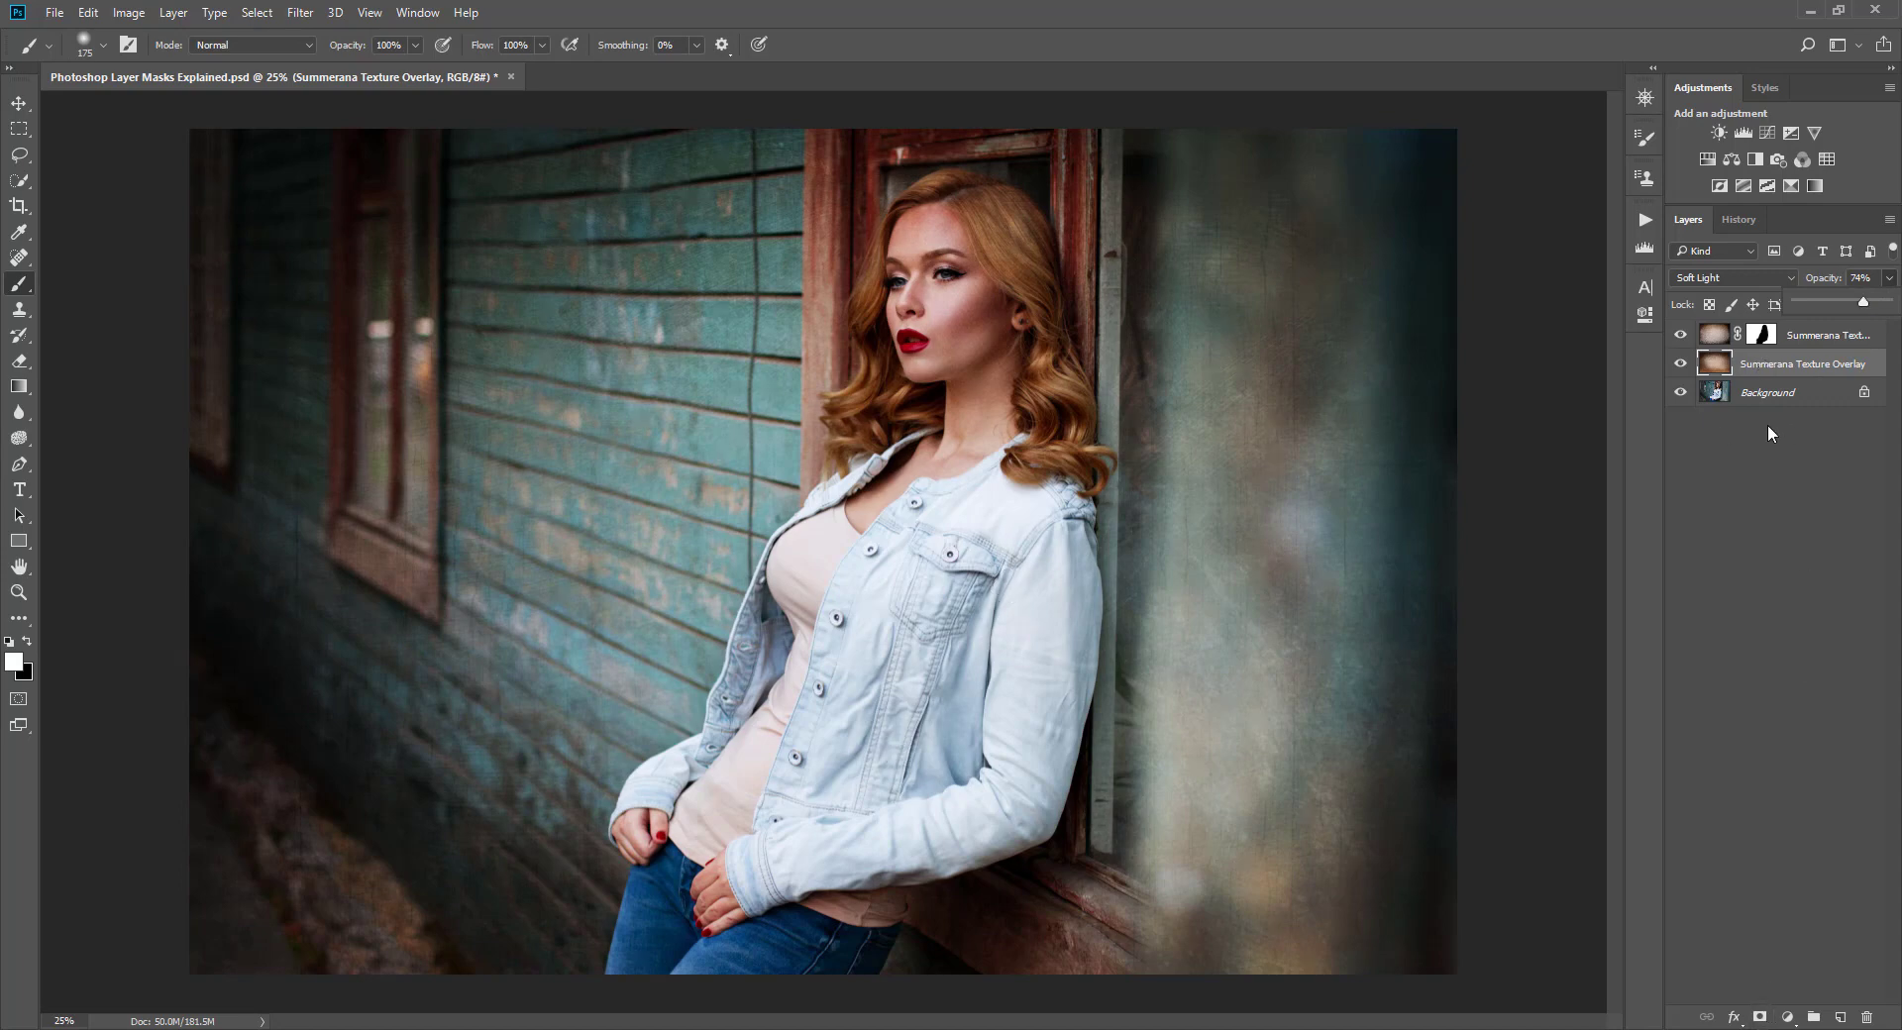
# Copy the upper texture layer's mask onto the lower texture layer, and select the lower texture's image
pyautogui.click(1762, 336)
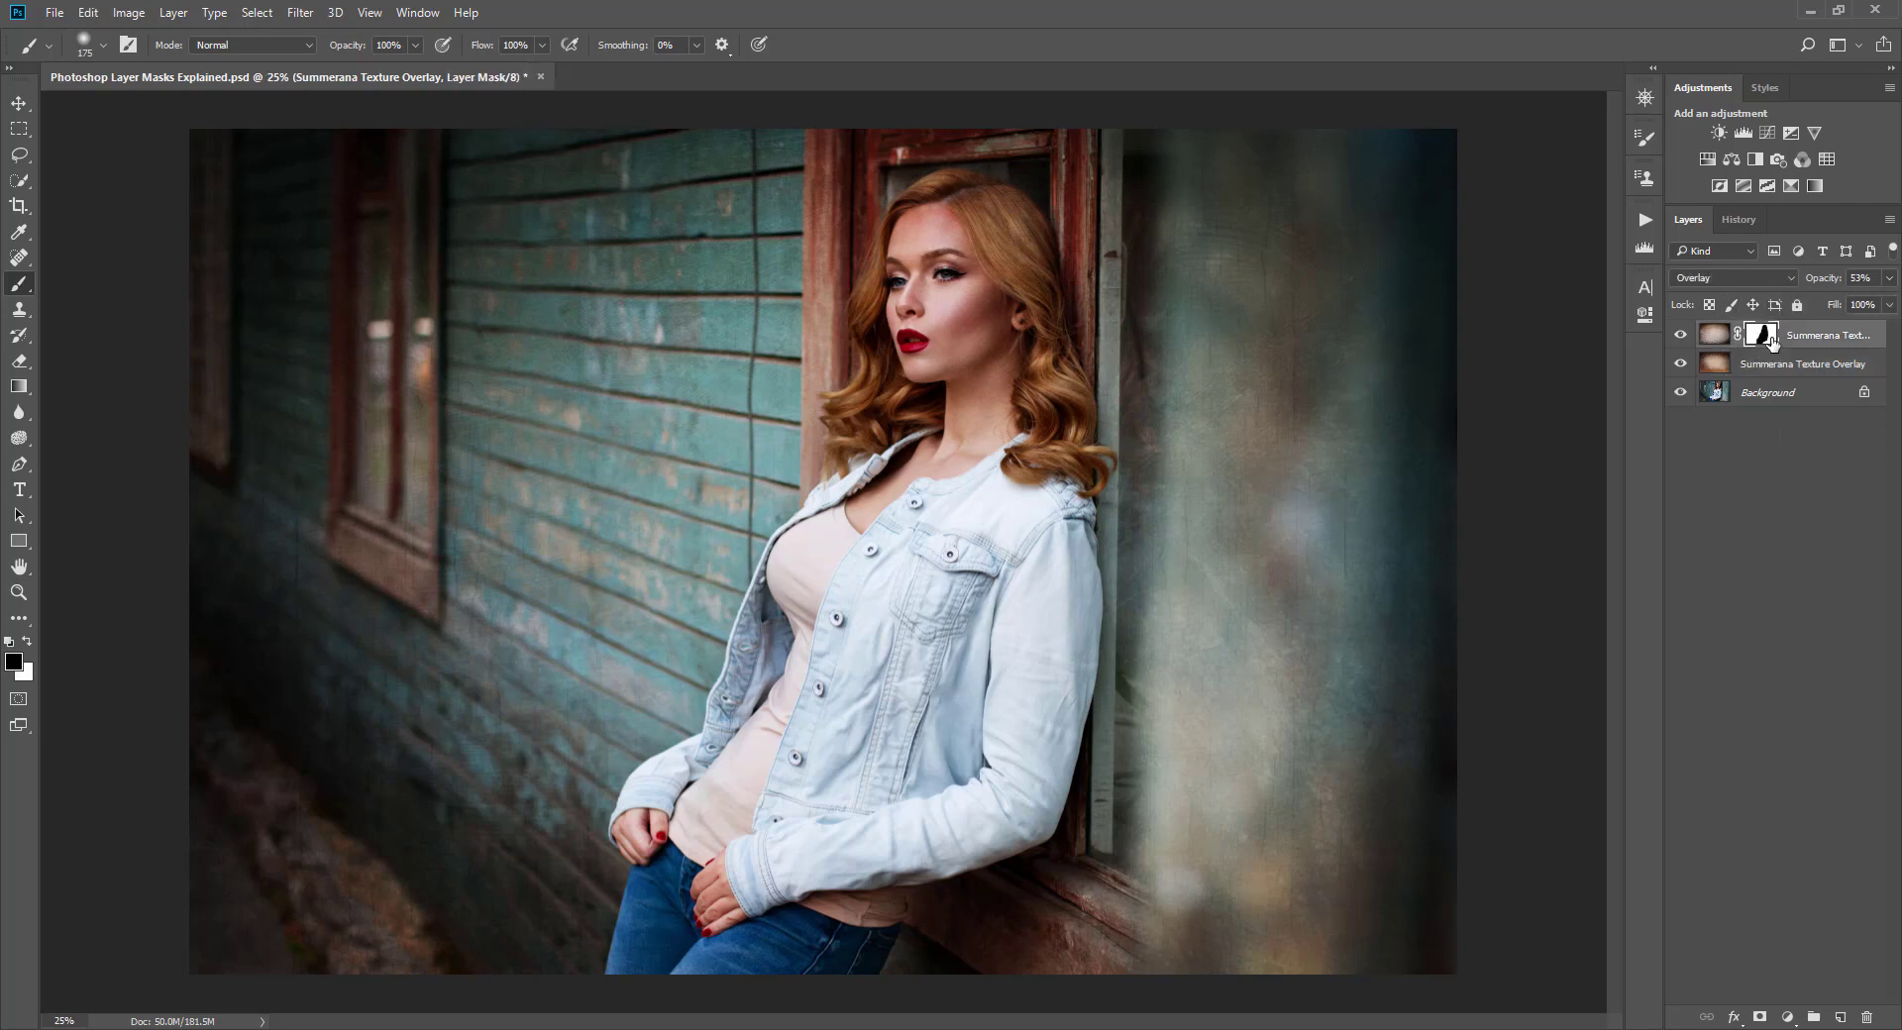
pyautogui.moveTo(1762, 336); pyautogui.dragTo(1762, 366)
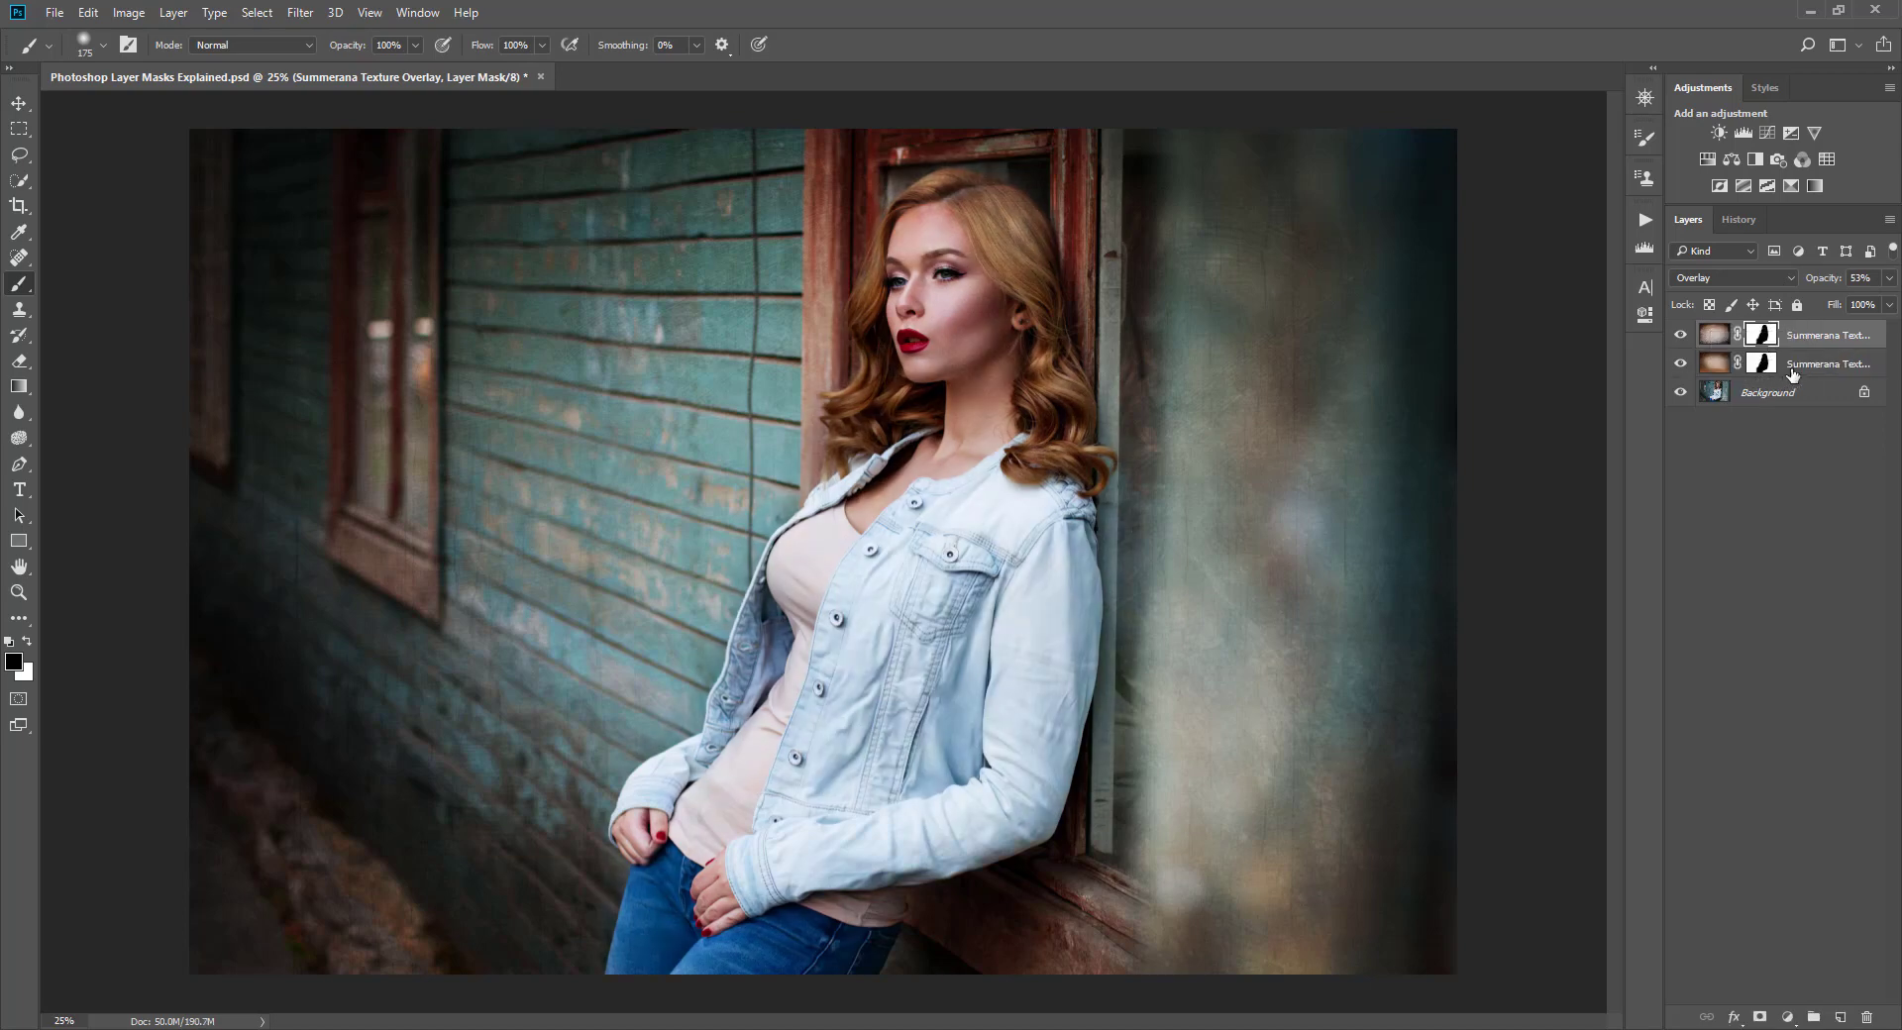
pyautogui.click(1714, 363)
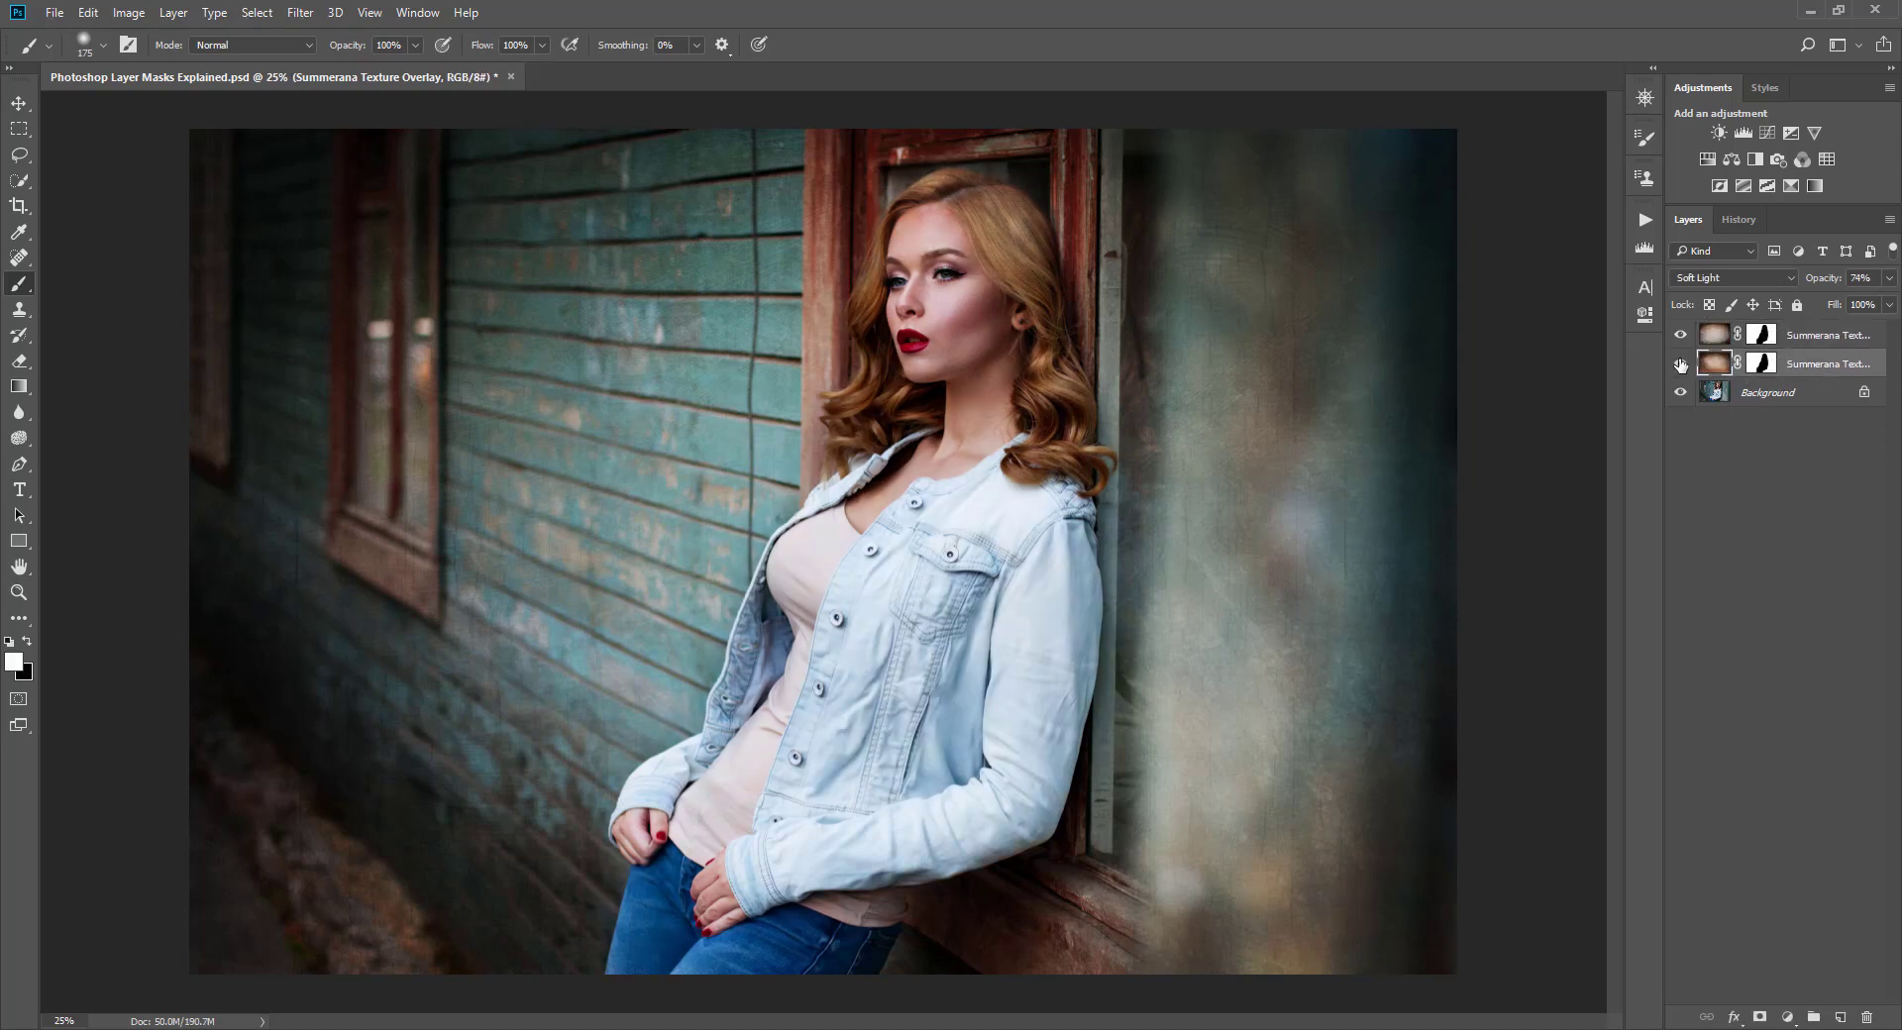
# Toggle the visibility of the two texture layers in turn to compare their effect on the photo
pyautogui.click(1680, 363)
pyautogui.click(1681, 335)
pyautogui.click(1681, 335)
pyautogui.click(1680, 364)
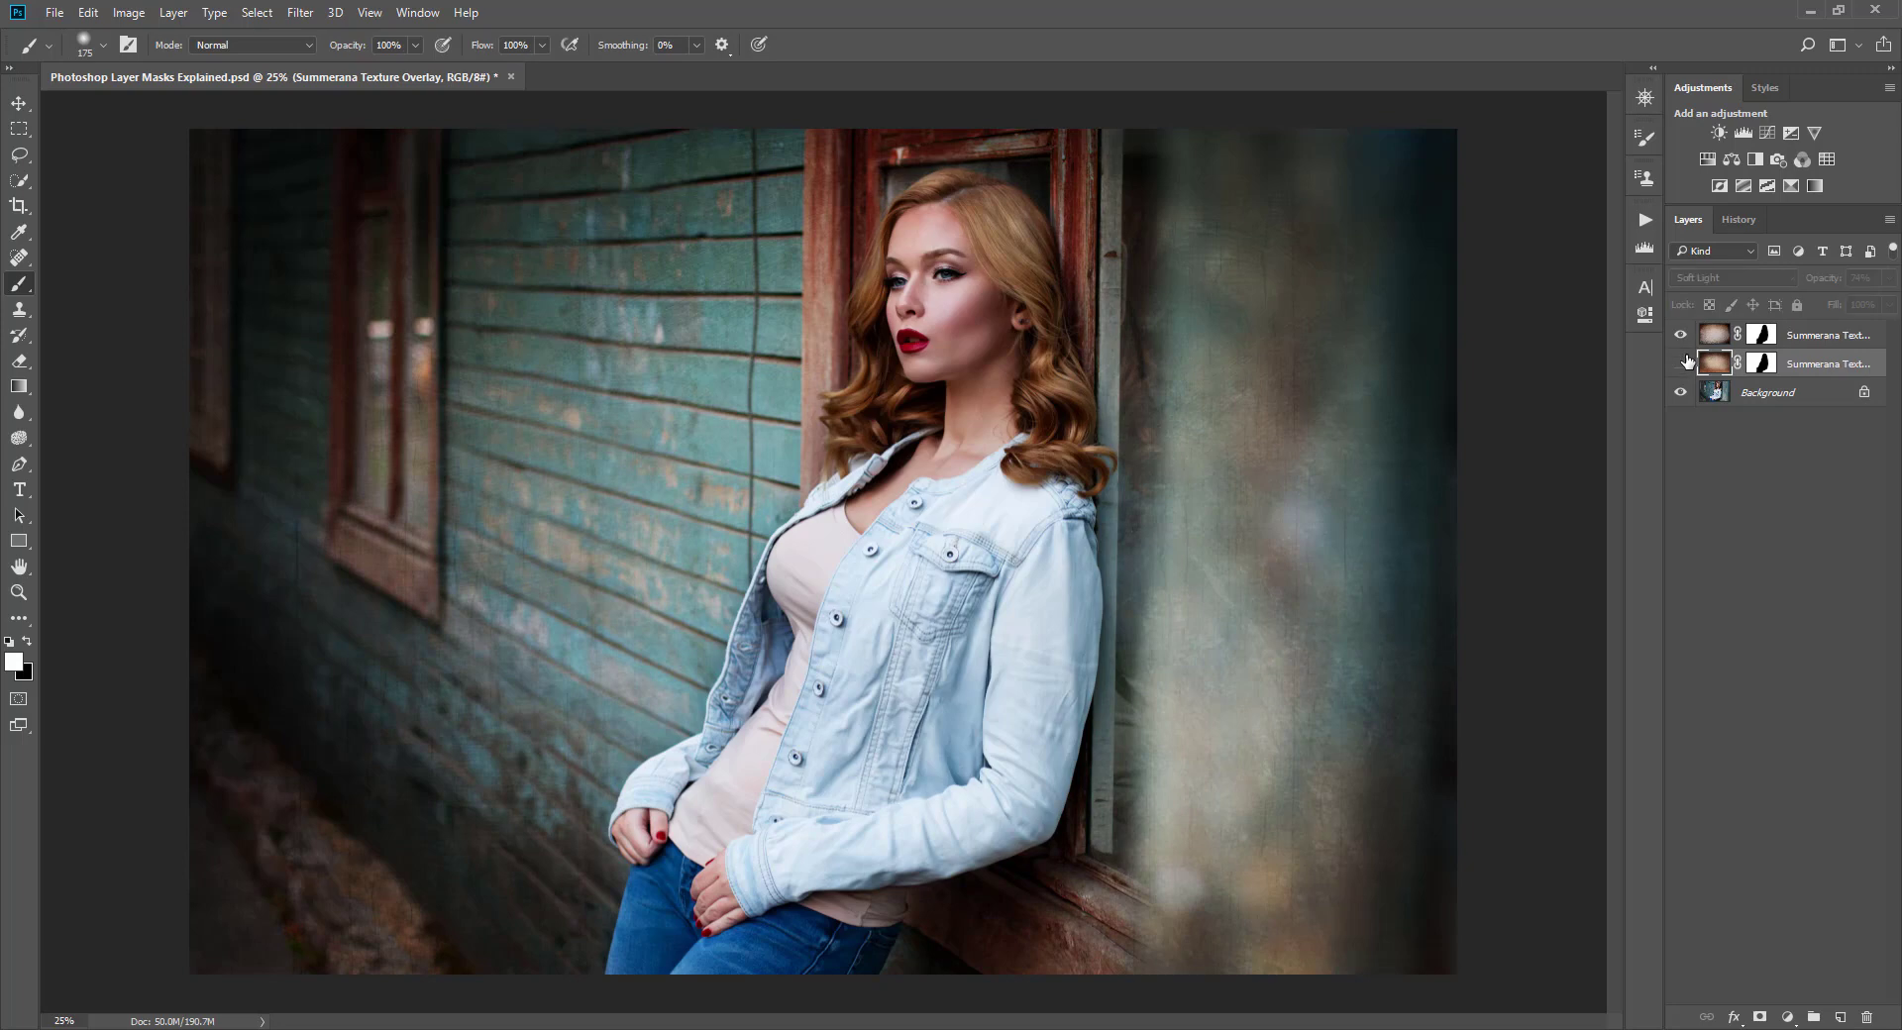
pyautogui.click(1680, 364)
pyautogui.click(1680, 364)
# Delete the copied mask from the lower texture layer without applying it
pyautogui.click(1762, 364)
pyautogui.press('x')
pyautogui.moveTo(1763, 367); pyautogui.dragTo(1866, 1018)
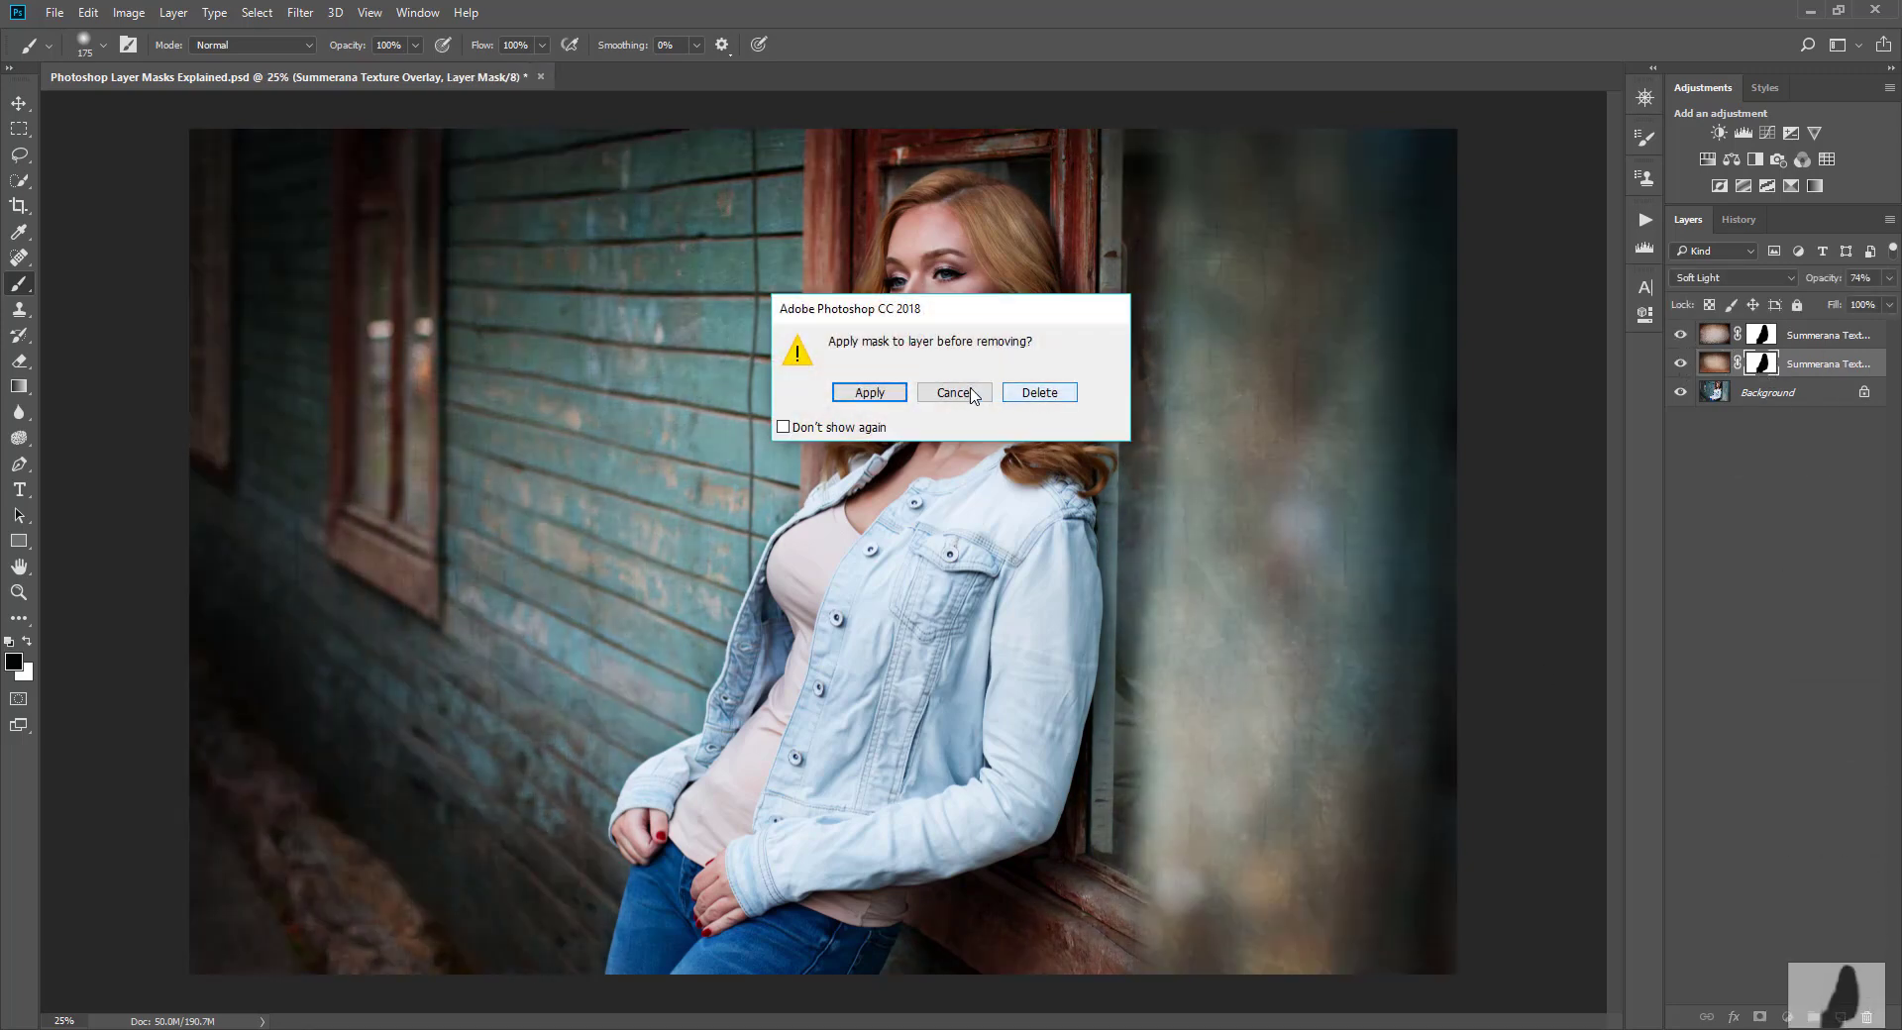
pyautogui.click(1039, 392)
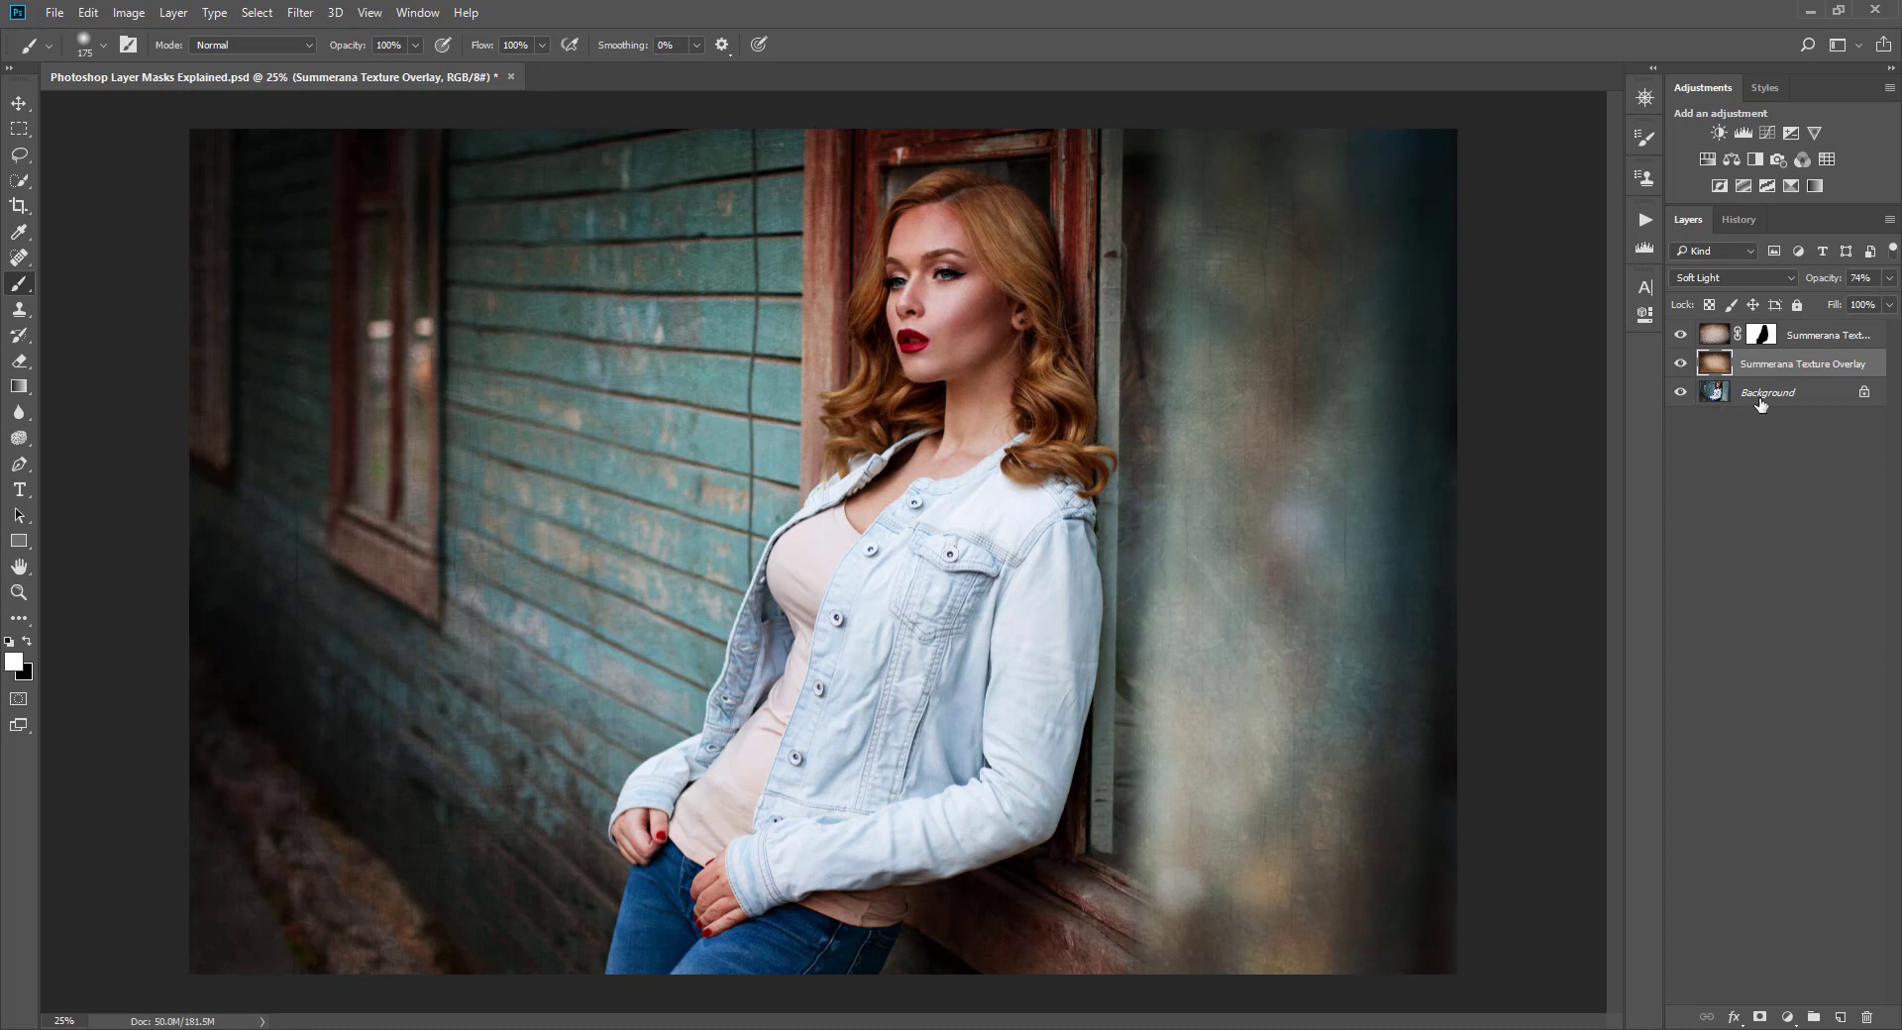
# Add a white layer mask to the lower texture layer and replace it with a copy of the upper texture layer's mask
pyautogui.click(1773, 1017)
pyautogui.click(1761, 338)
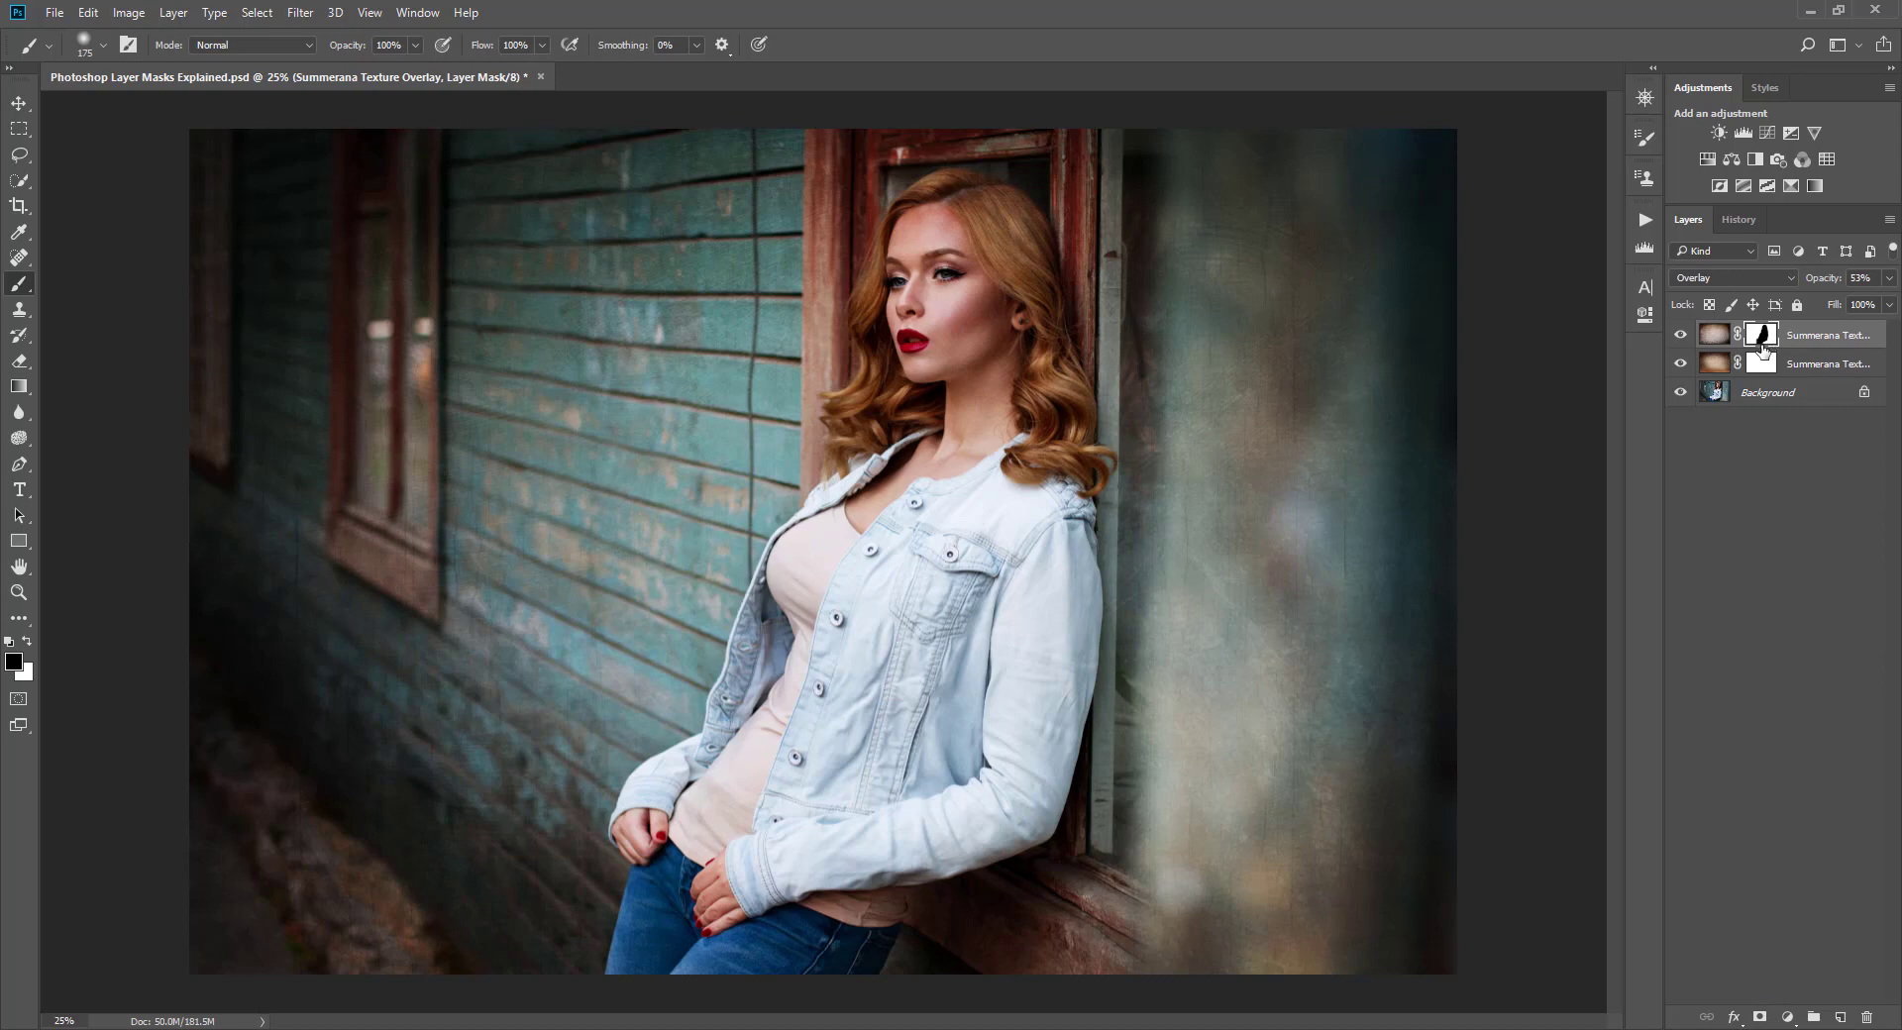
pyautogui.moveTo(1760, 337); pyautogui.dragTo(1758, 364)
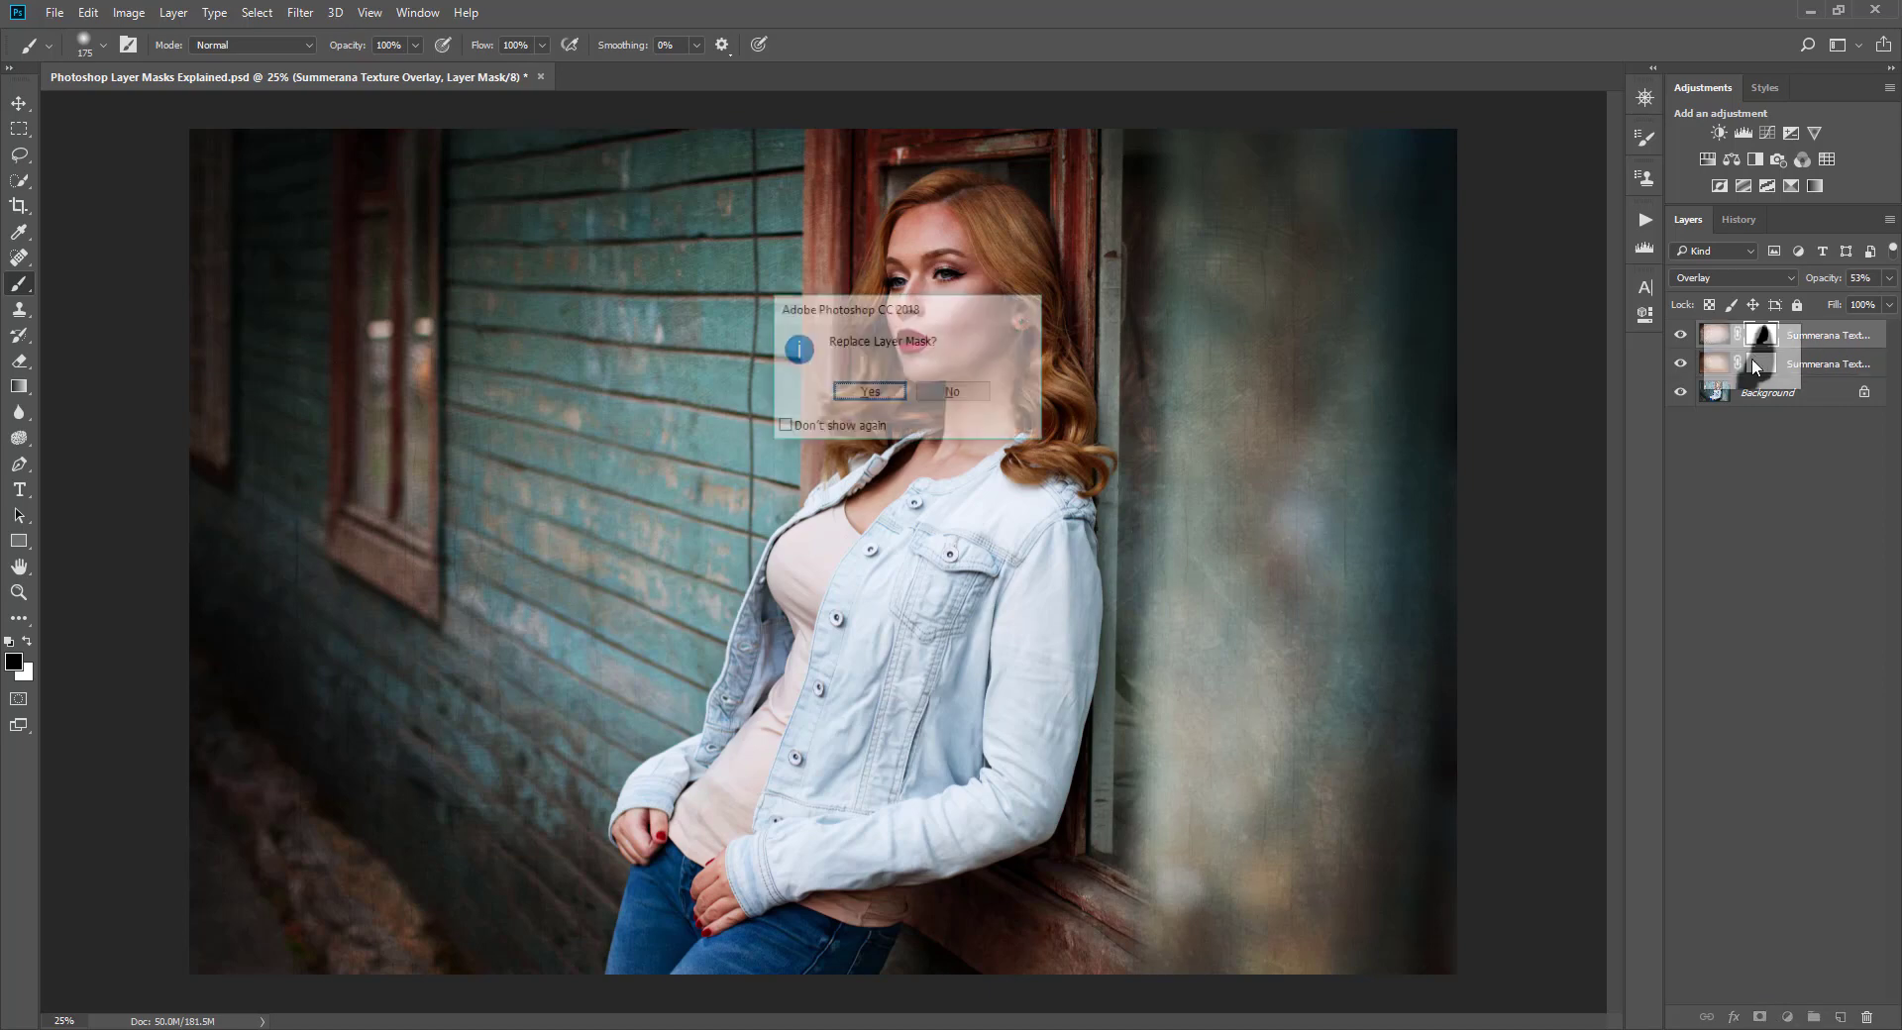
pyautogui.click(869, 394)
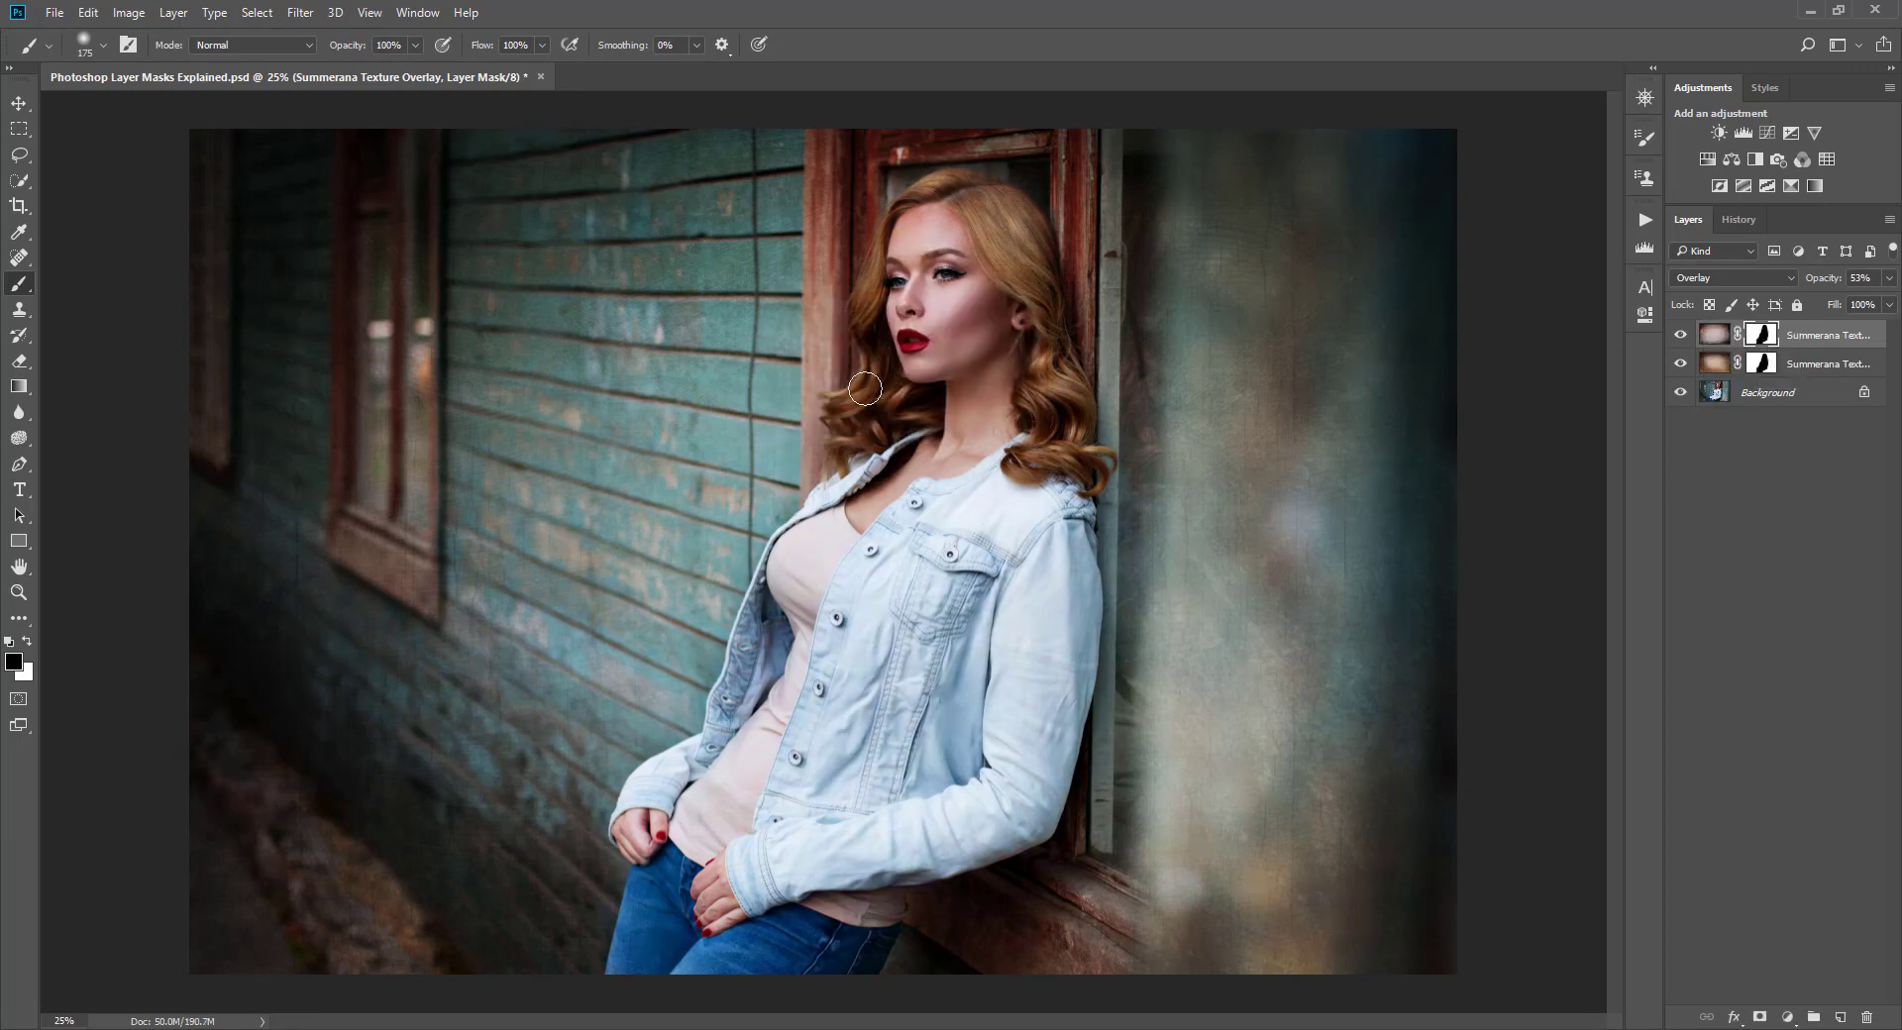
pyautogui.click(1770, 362)
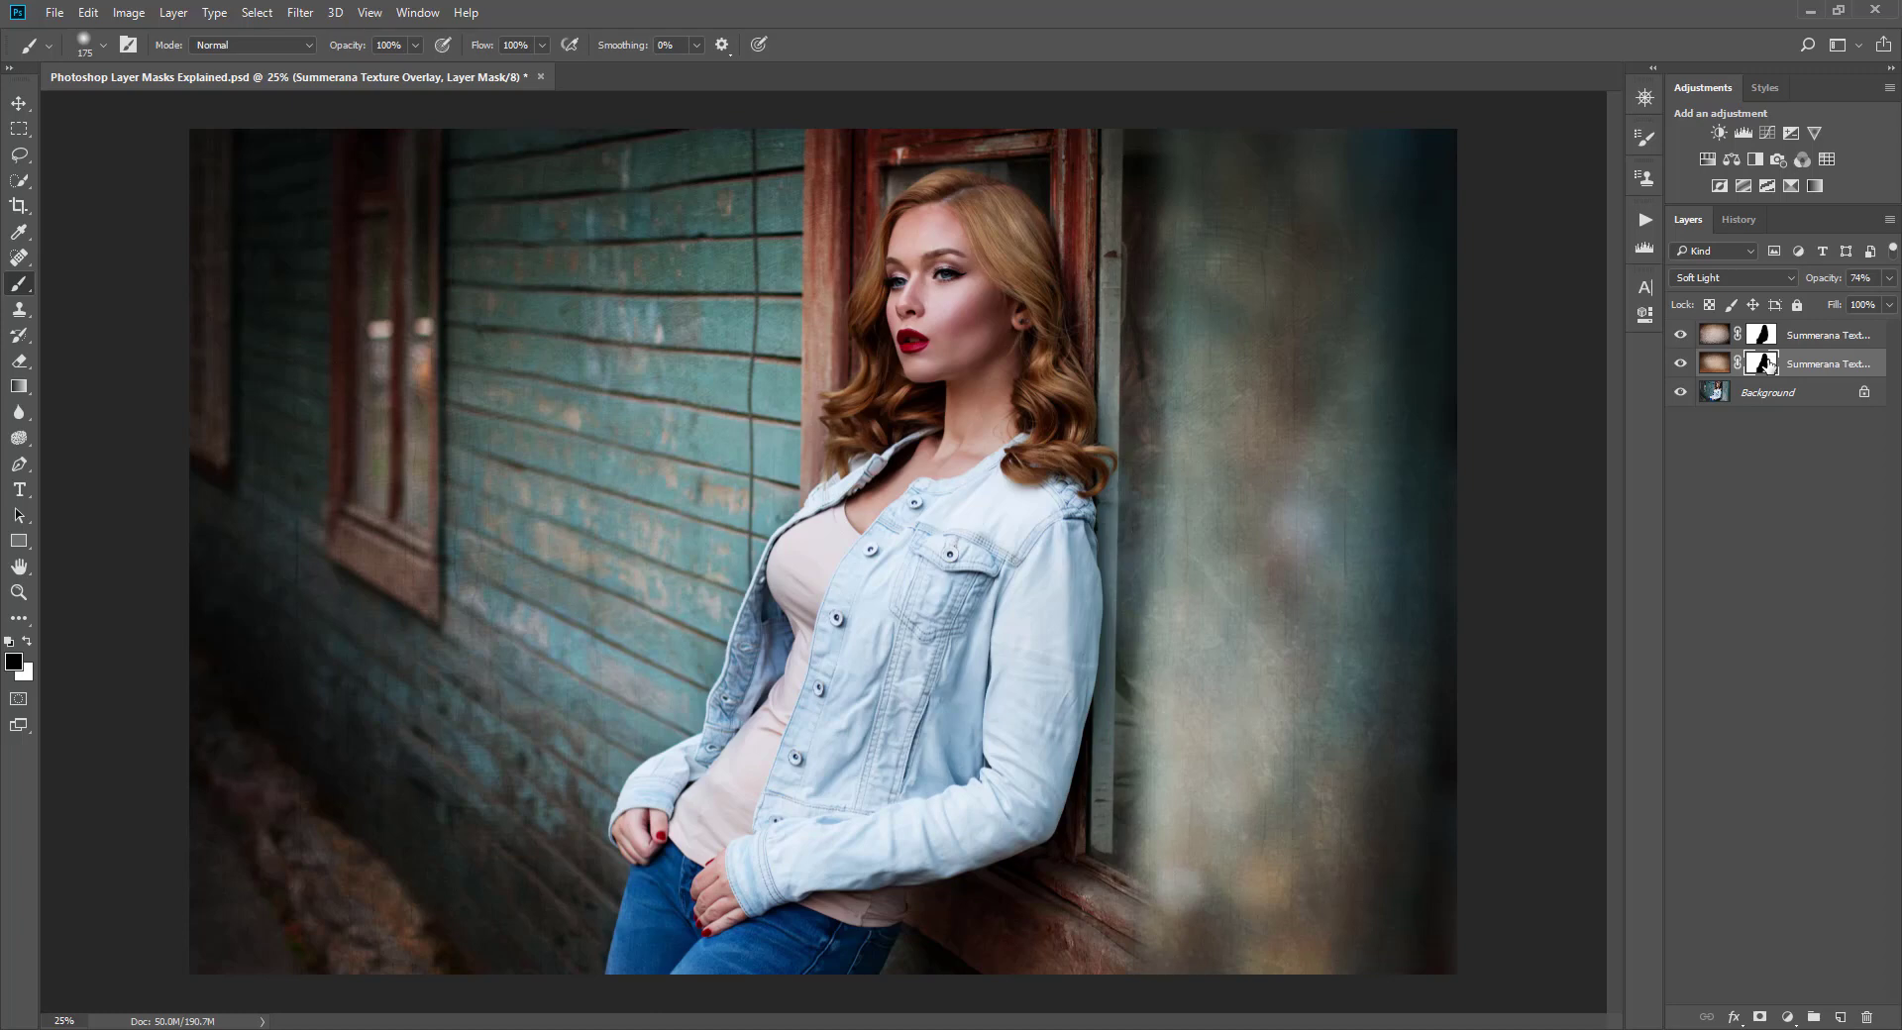
# Revert to the previous Add Layer Mask history state, undoing the mask replacement on the lower texture layer
pyautogui.click(1738, 219)
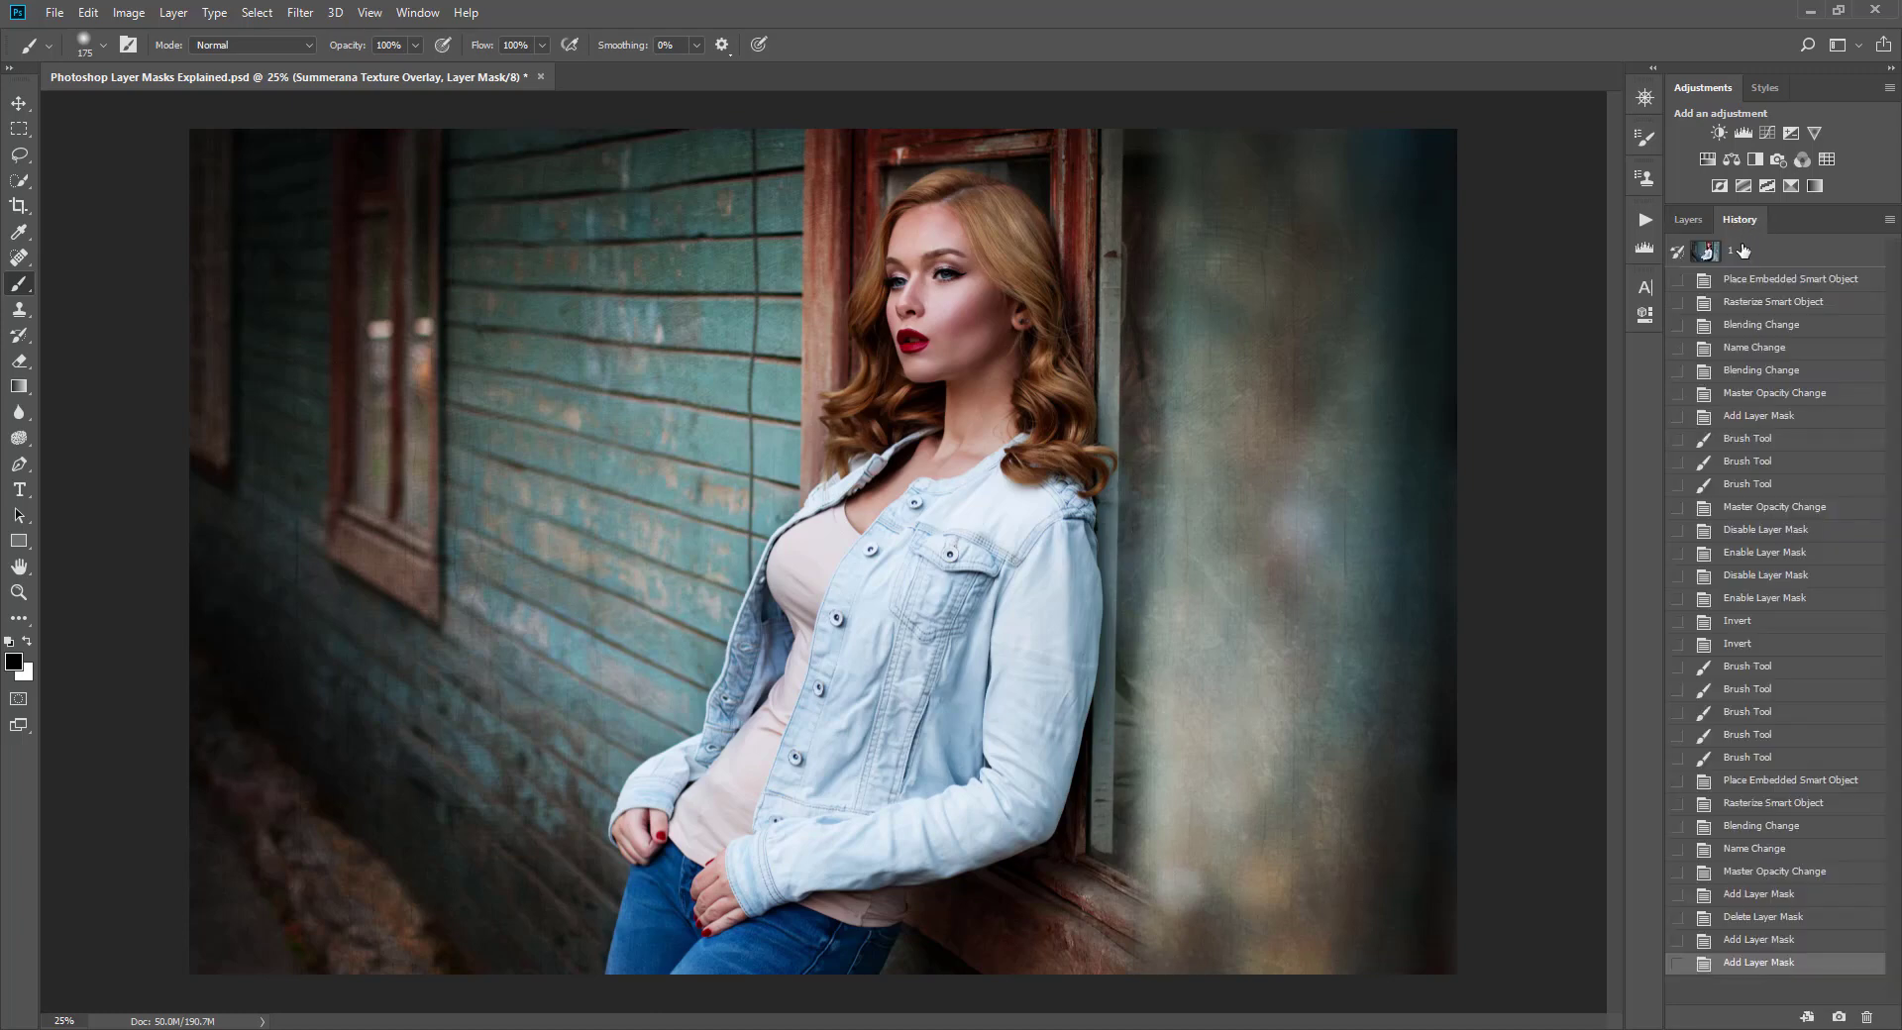
pyautogui.click(1757, 941)
pyautogui.click(1688, 219)
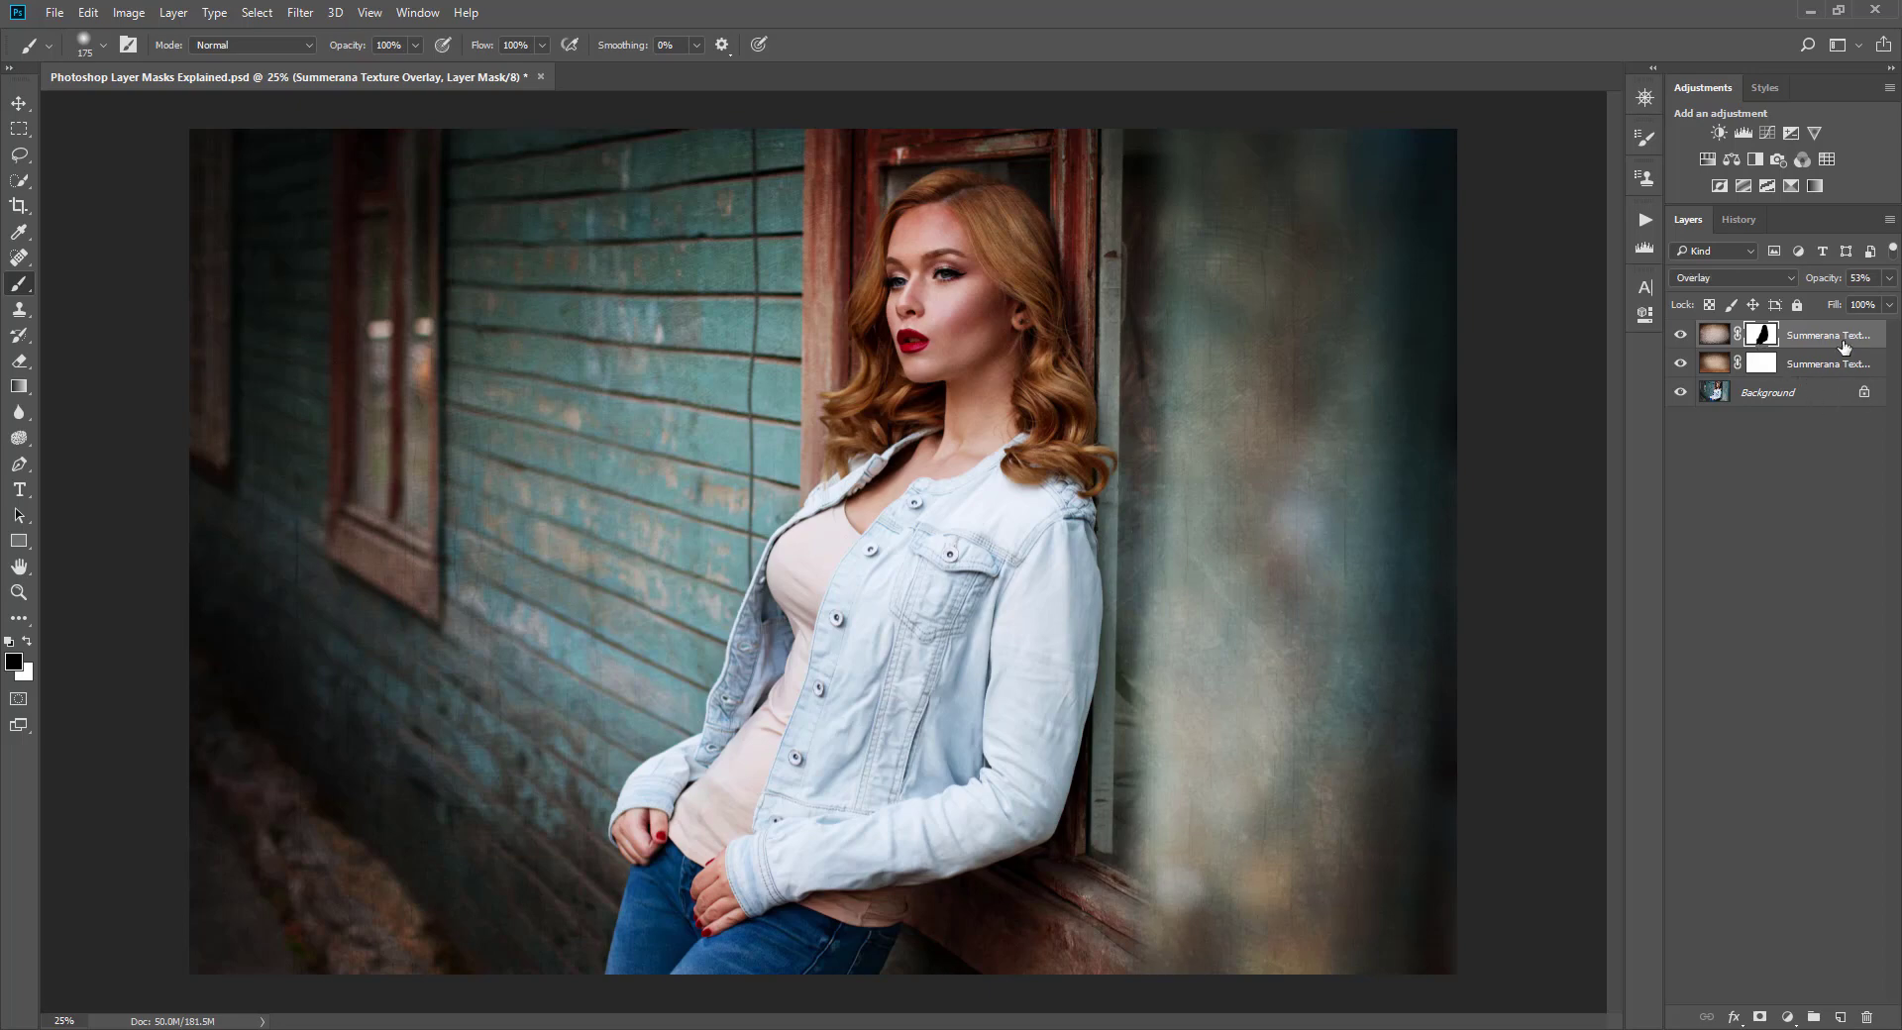
# Replace the lower texture layer's white mask with a copy of the upper texture layer's mask, and select the copied mask
pyautogui.moveTo(1764, 338); pyautogui.dragTo(1762, 366)
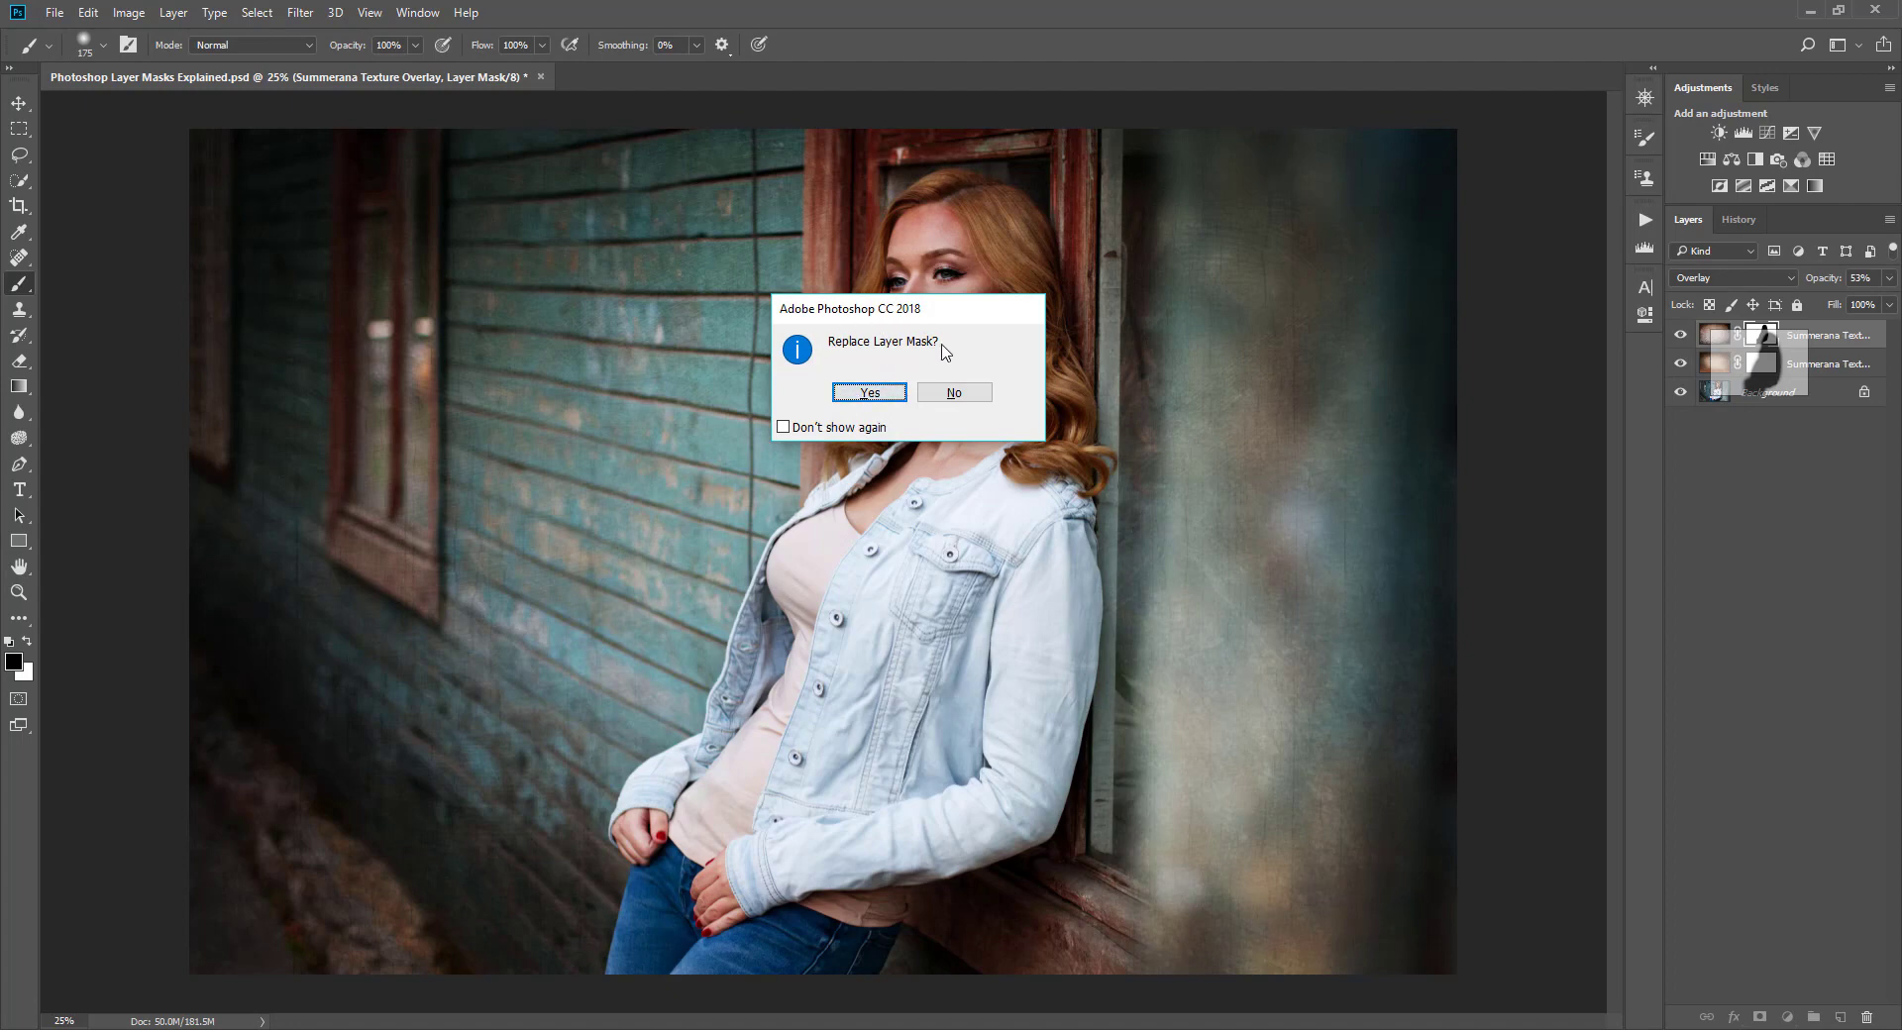
pyautogui.click(868, 394)
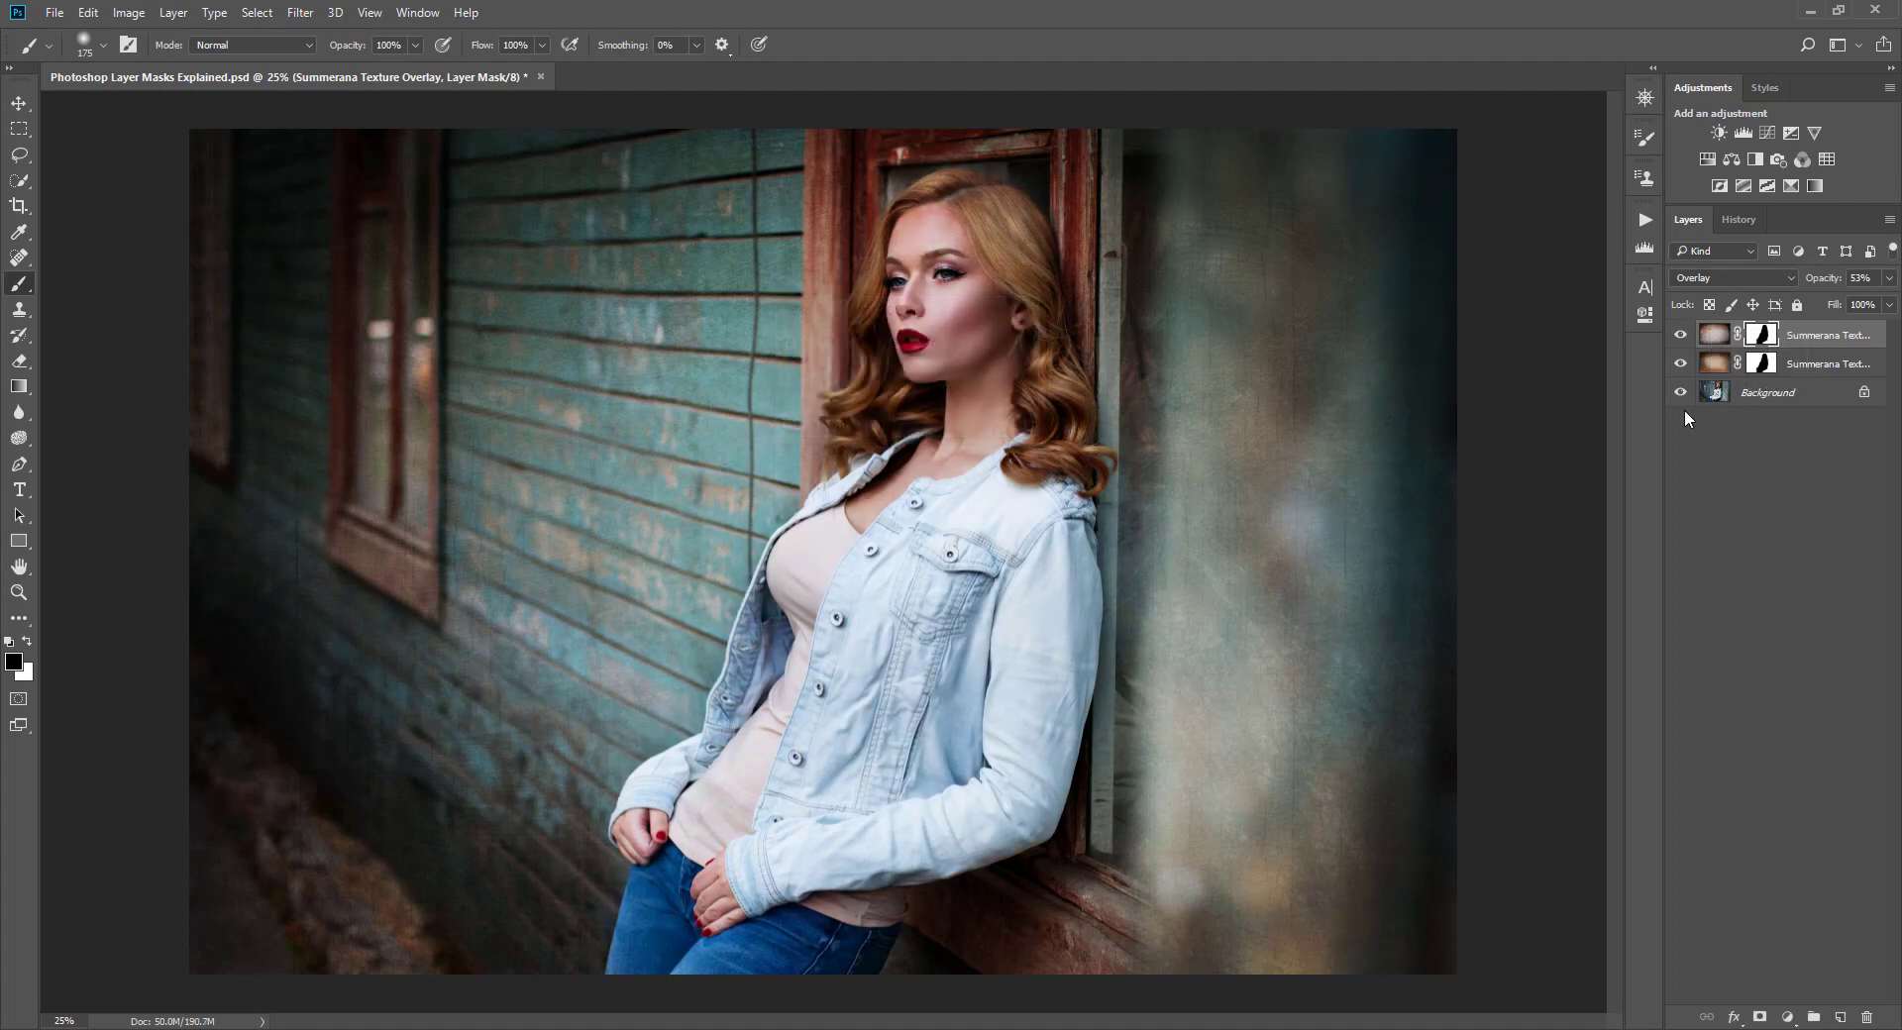
pyautogui.click(1770, 365)
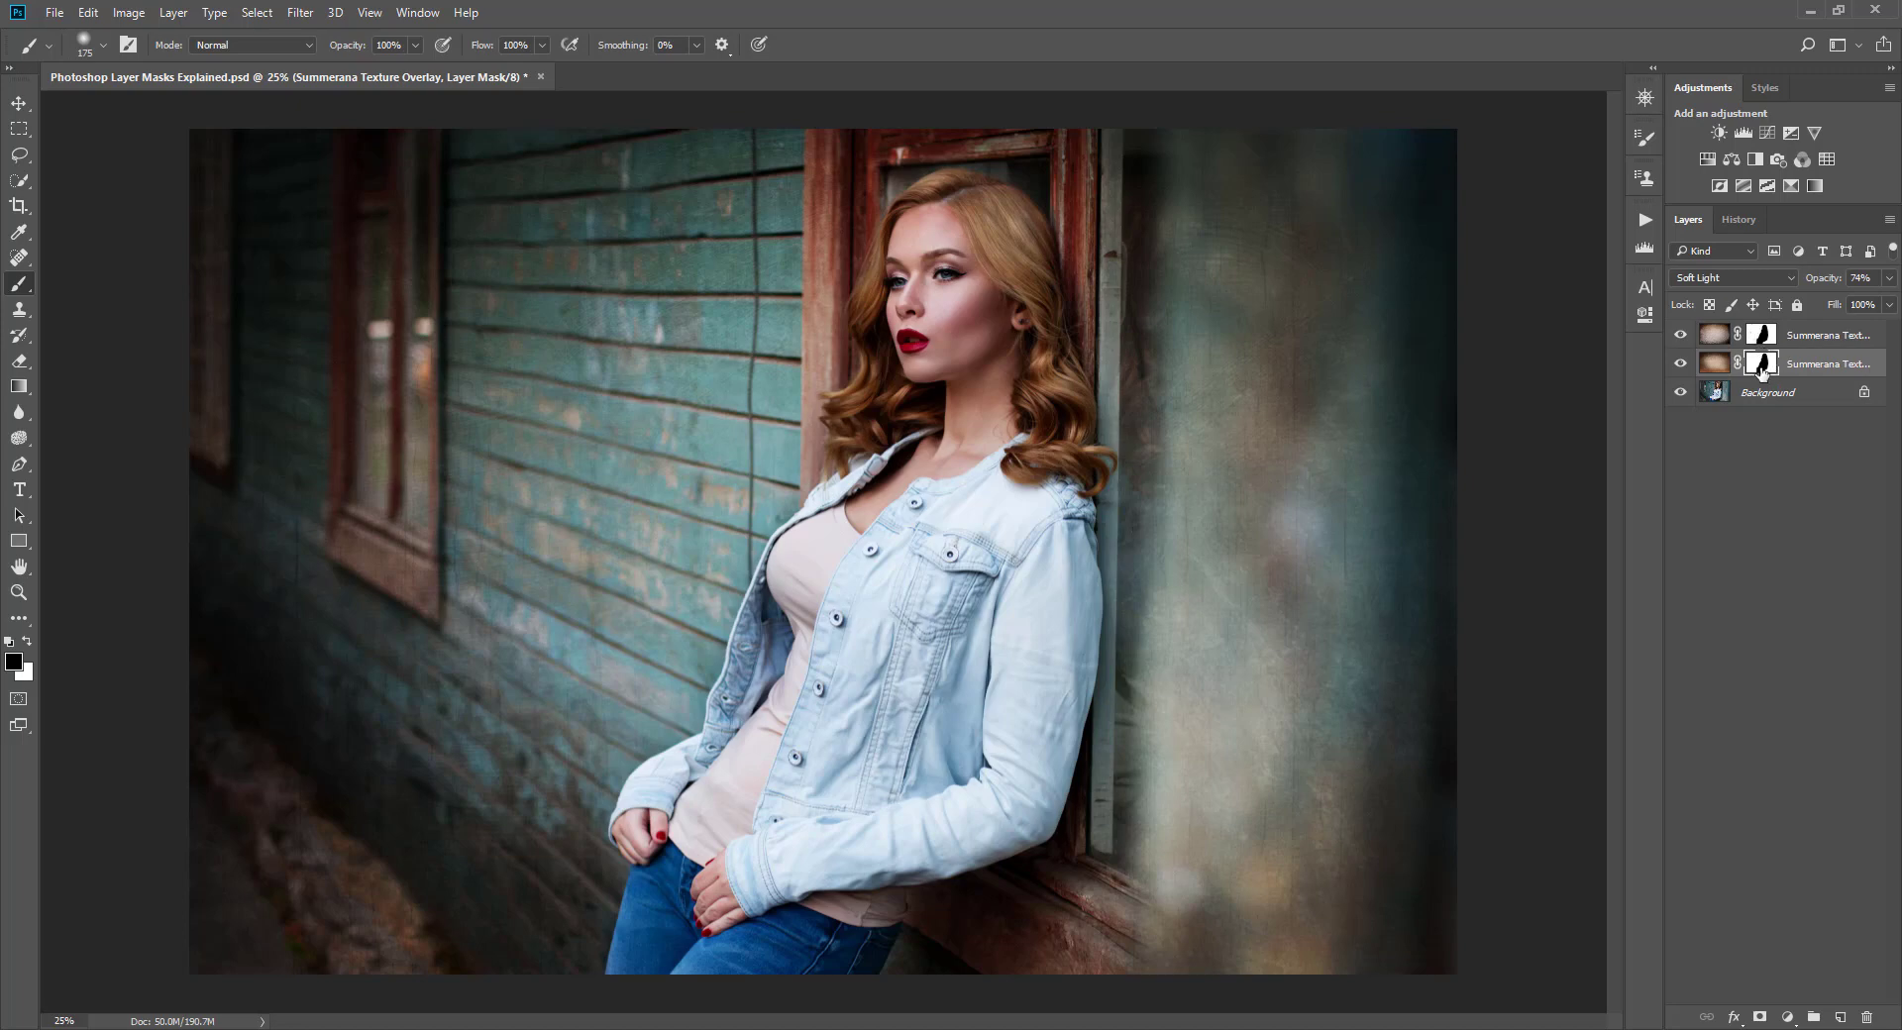
# Hide and show the upper texture layer to compare the image with and without it
pyautogui.click(1762, 339)
pyautogui.click(1763, 364)
pyautogui.click(1679, 337)
pyautogui.click(1679, 338)
pyautogui.click(1680, 338)
pyautogui.click(1680, 338)
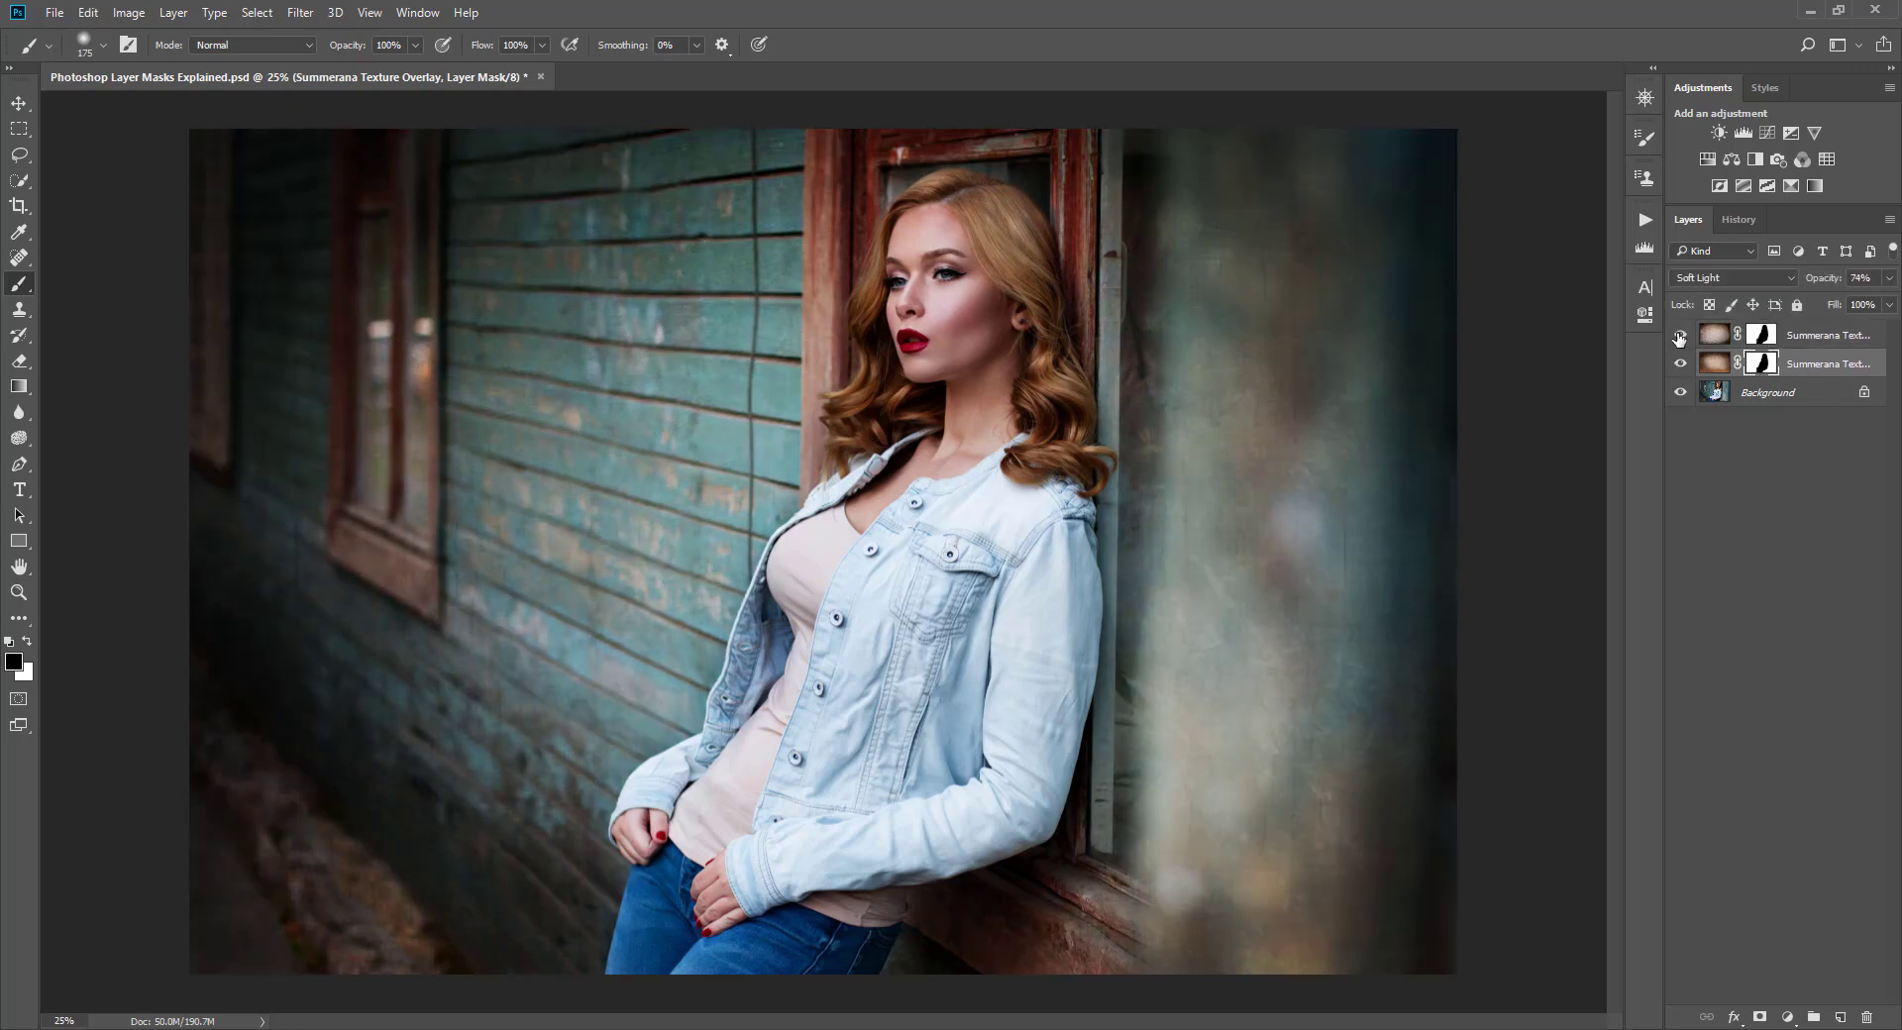
# Delete the layer masks from both texture layers without applying them
pyautogui.click(1763, 342)
pyautogui.click(1762, 368)
pyautogui.moveTo(1760, 368); pyautogui.dragTo(1868, 1017)
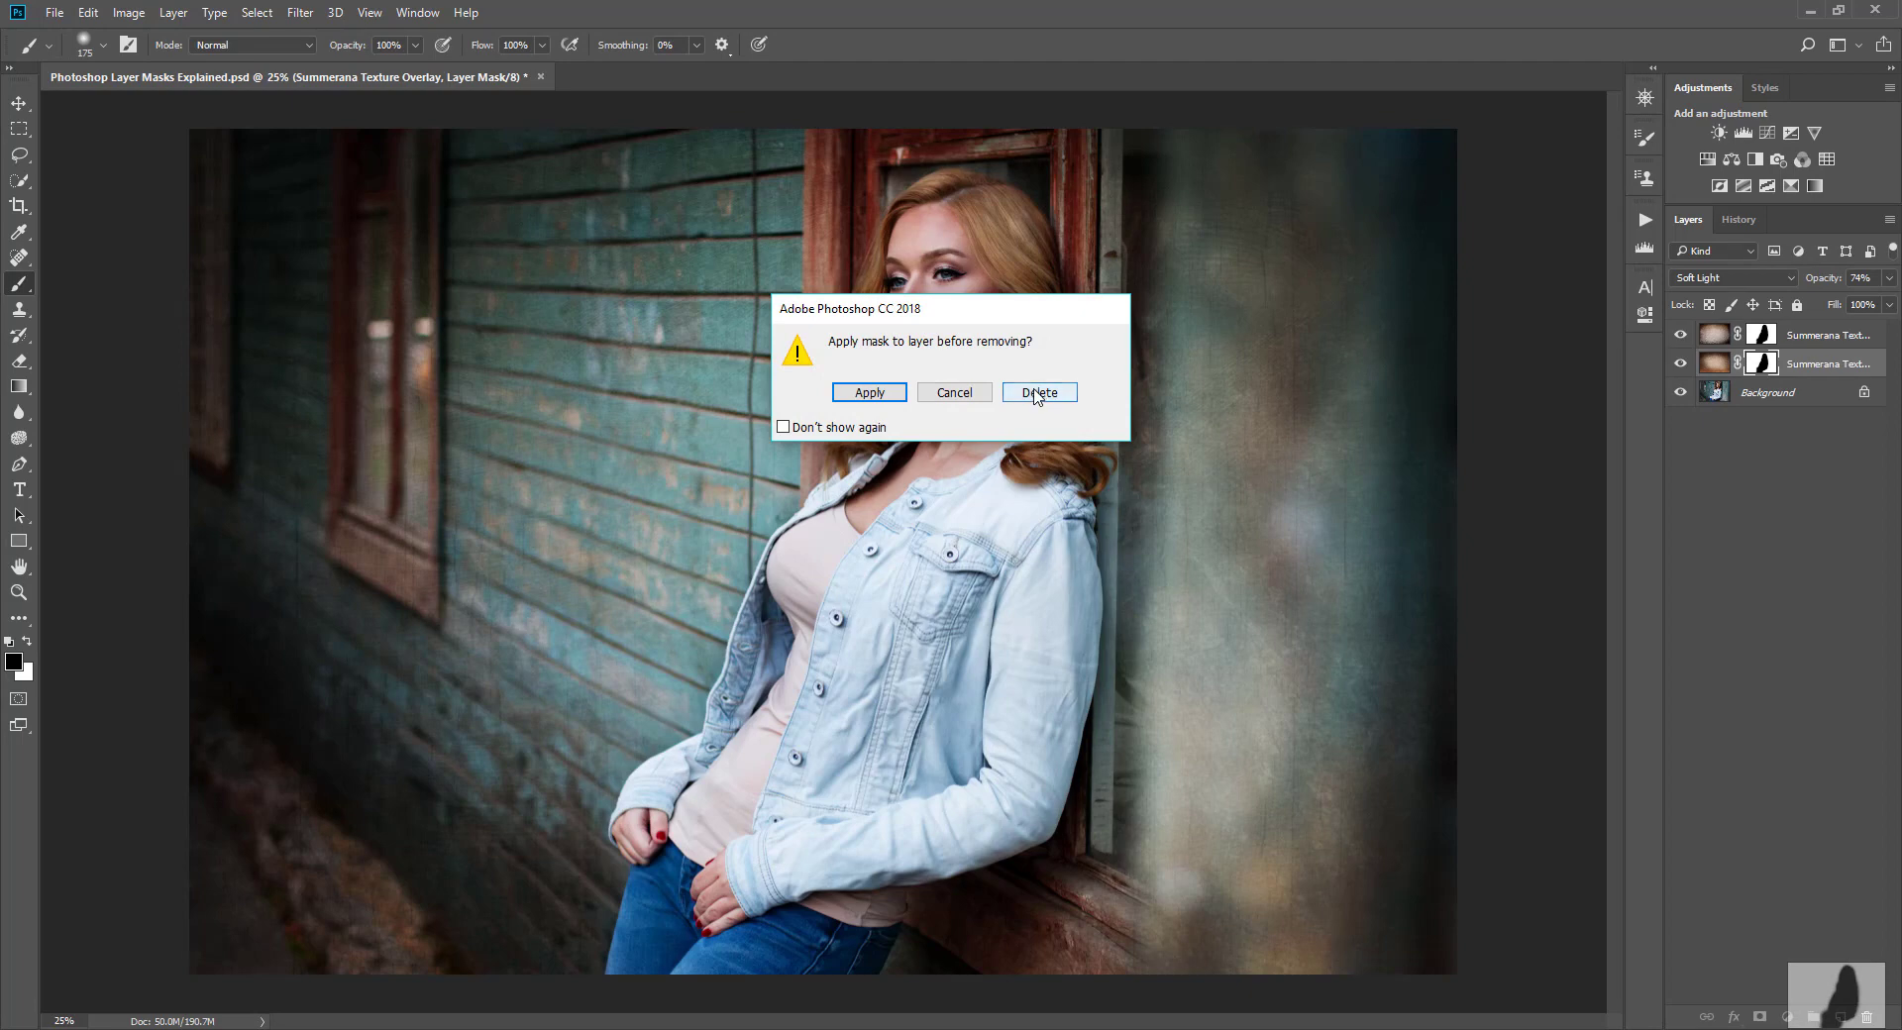
pyautogui.click(1036, 391)
pyautogui.moveTo(1762, 334); pyautogui.dragTo(1867, 1018)
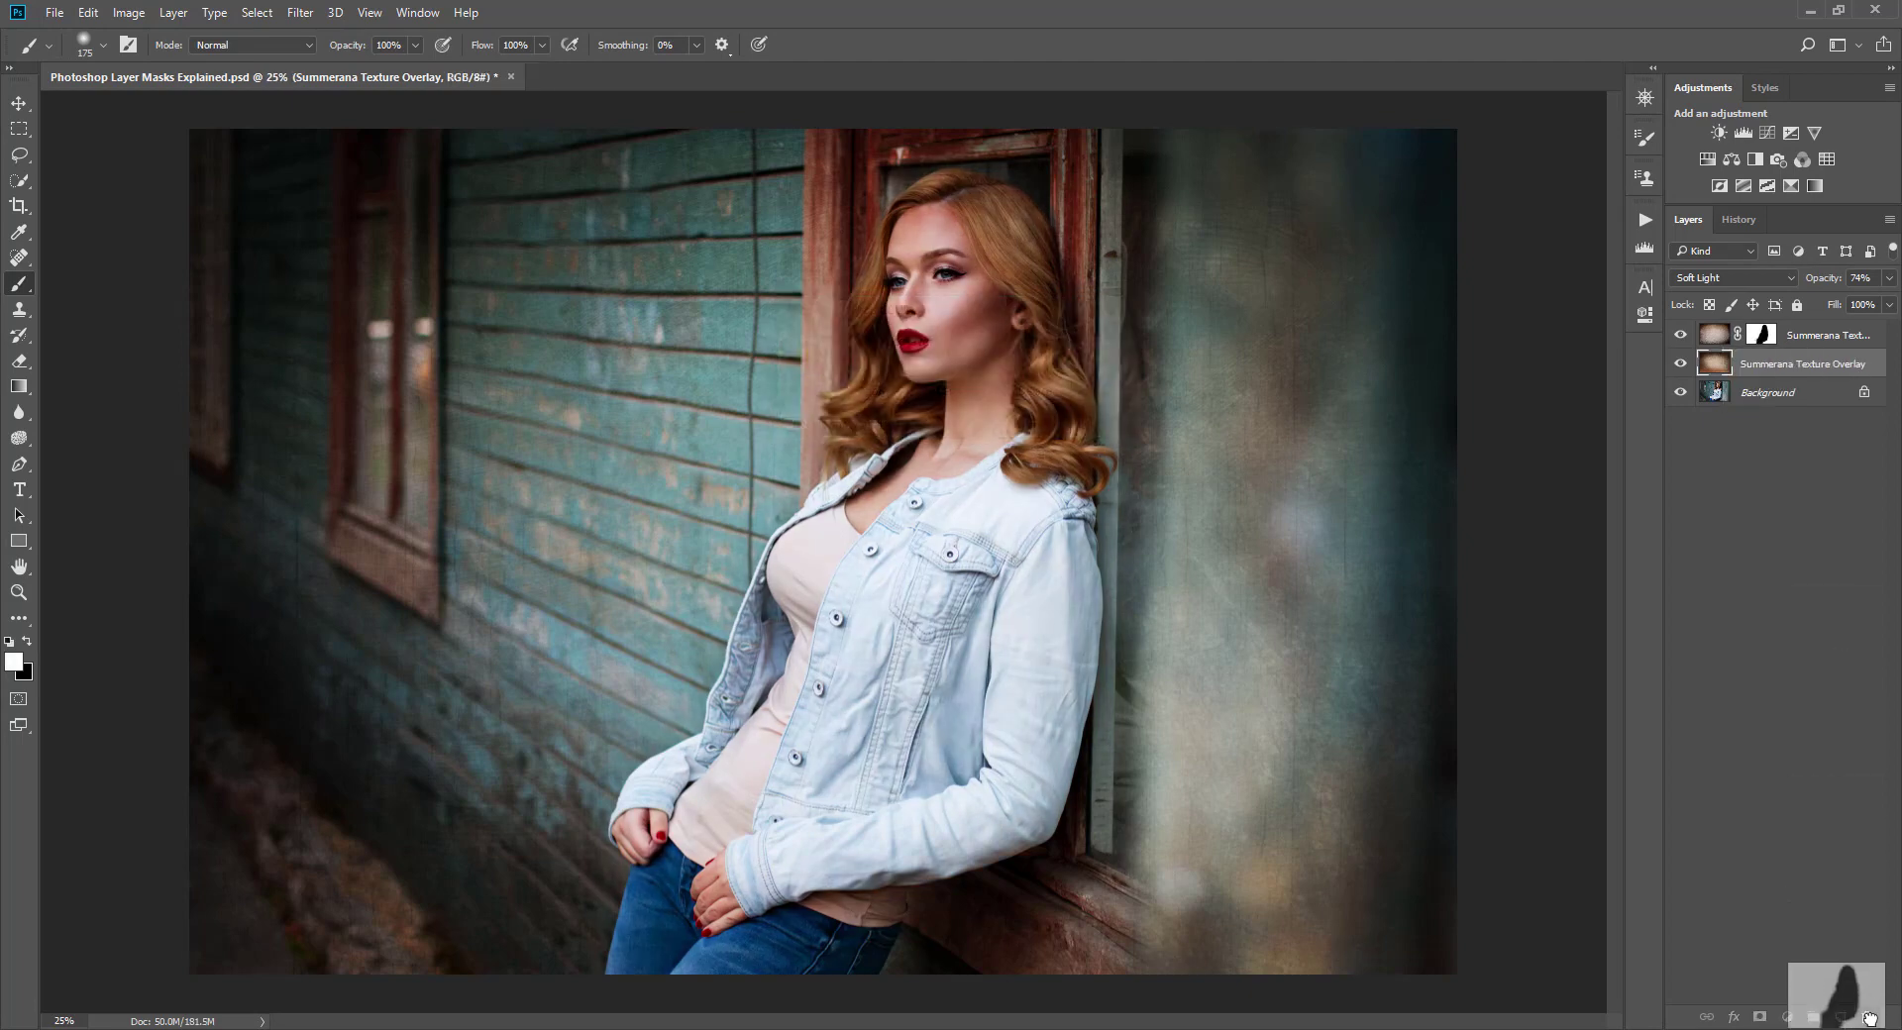
pyautogui.click(1040, 393)
# Group the two Summerana Texture Overlay layers and expand the group
pyautogui.click(1773, 339)
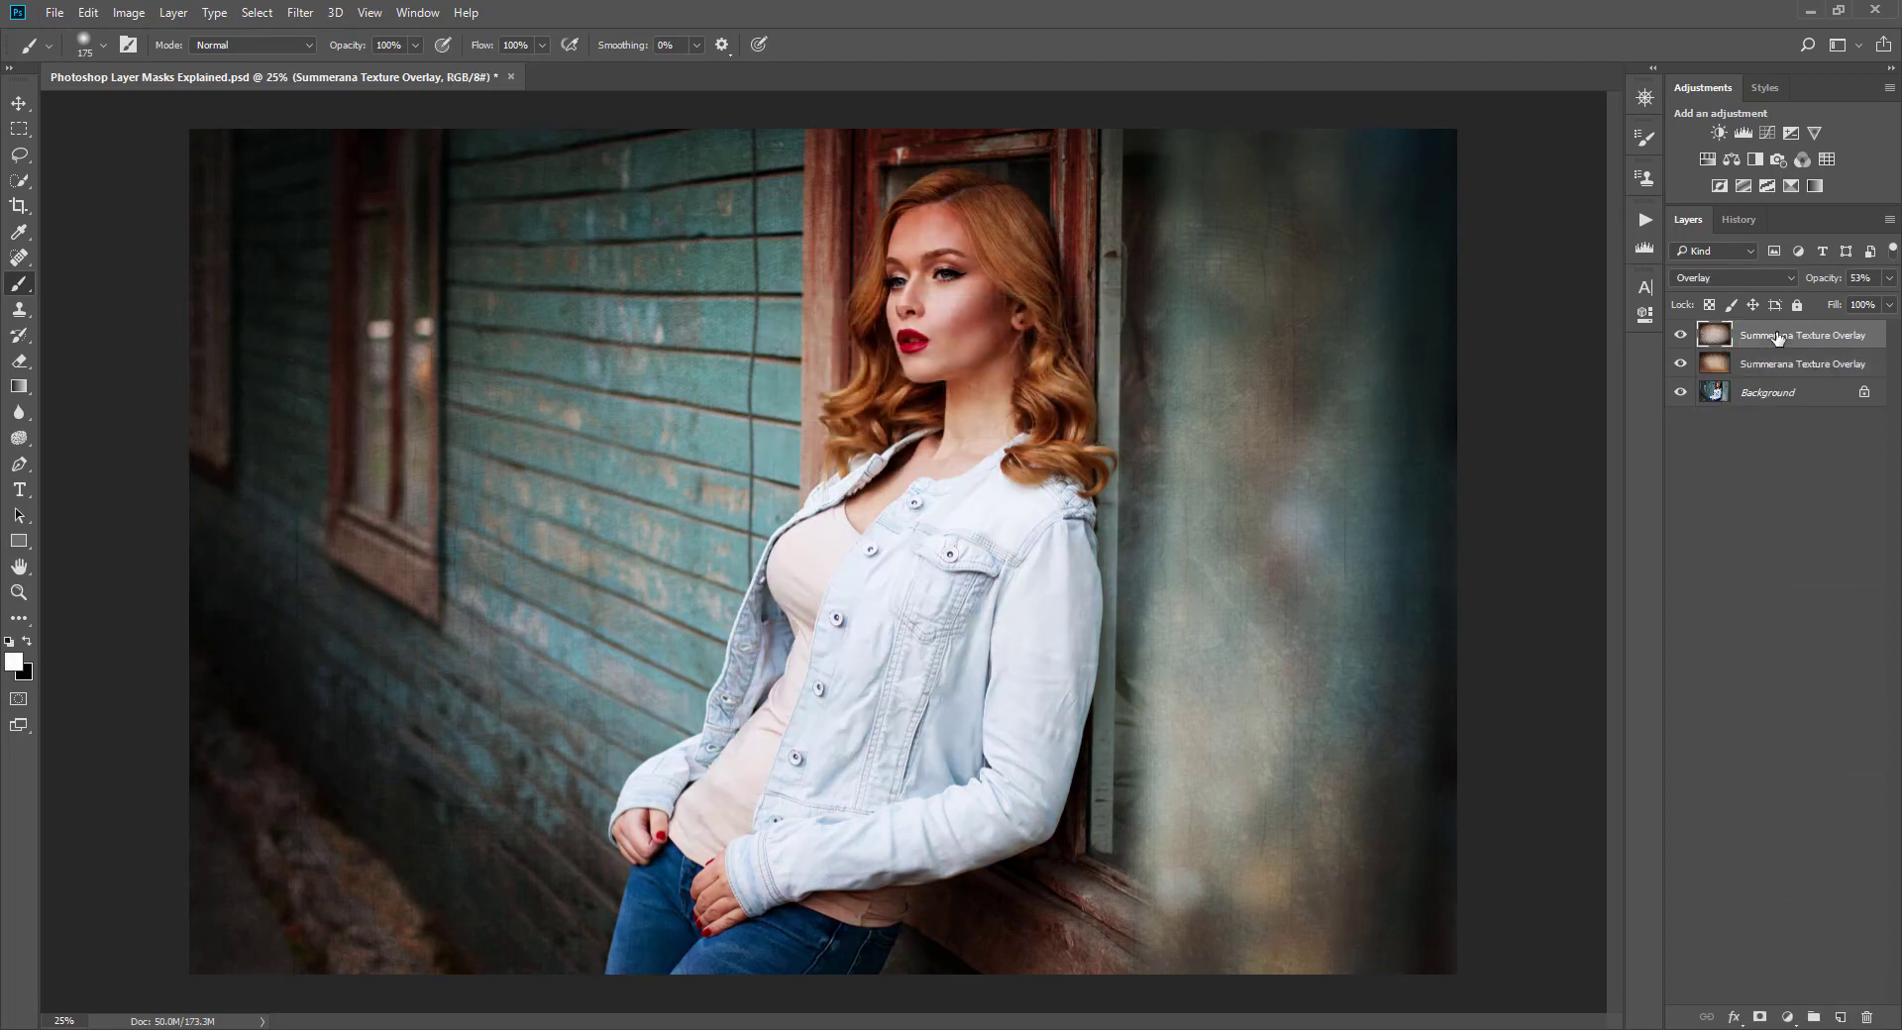
pyautogui.click(1773, 363)
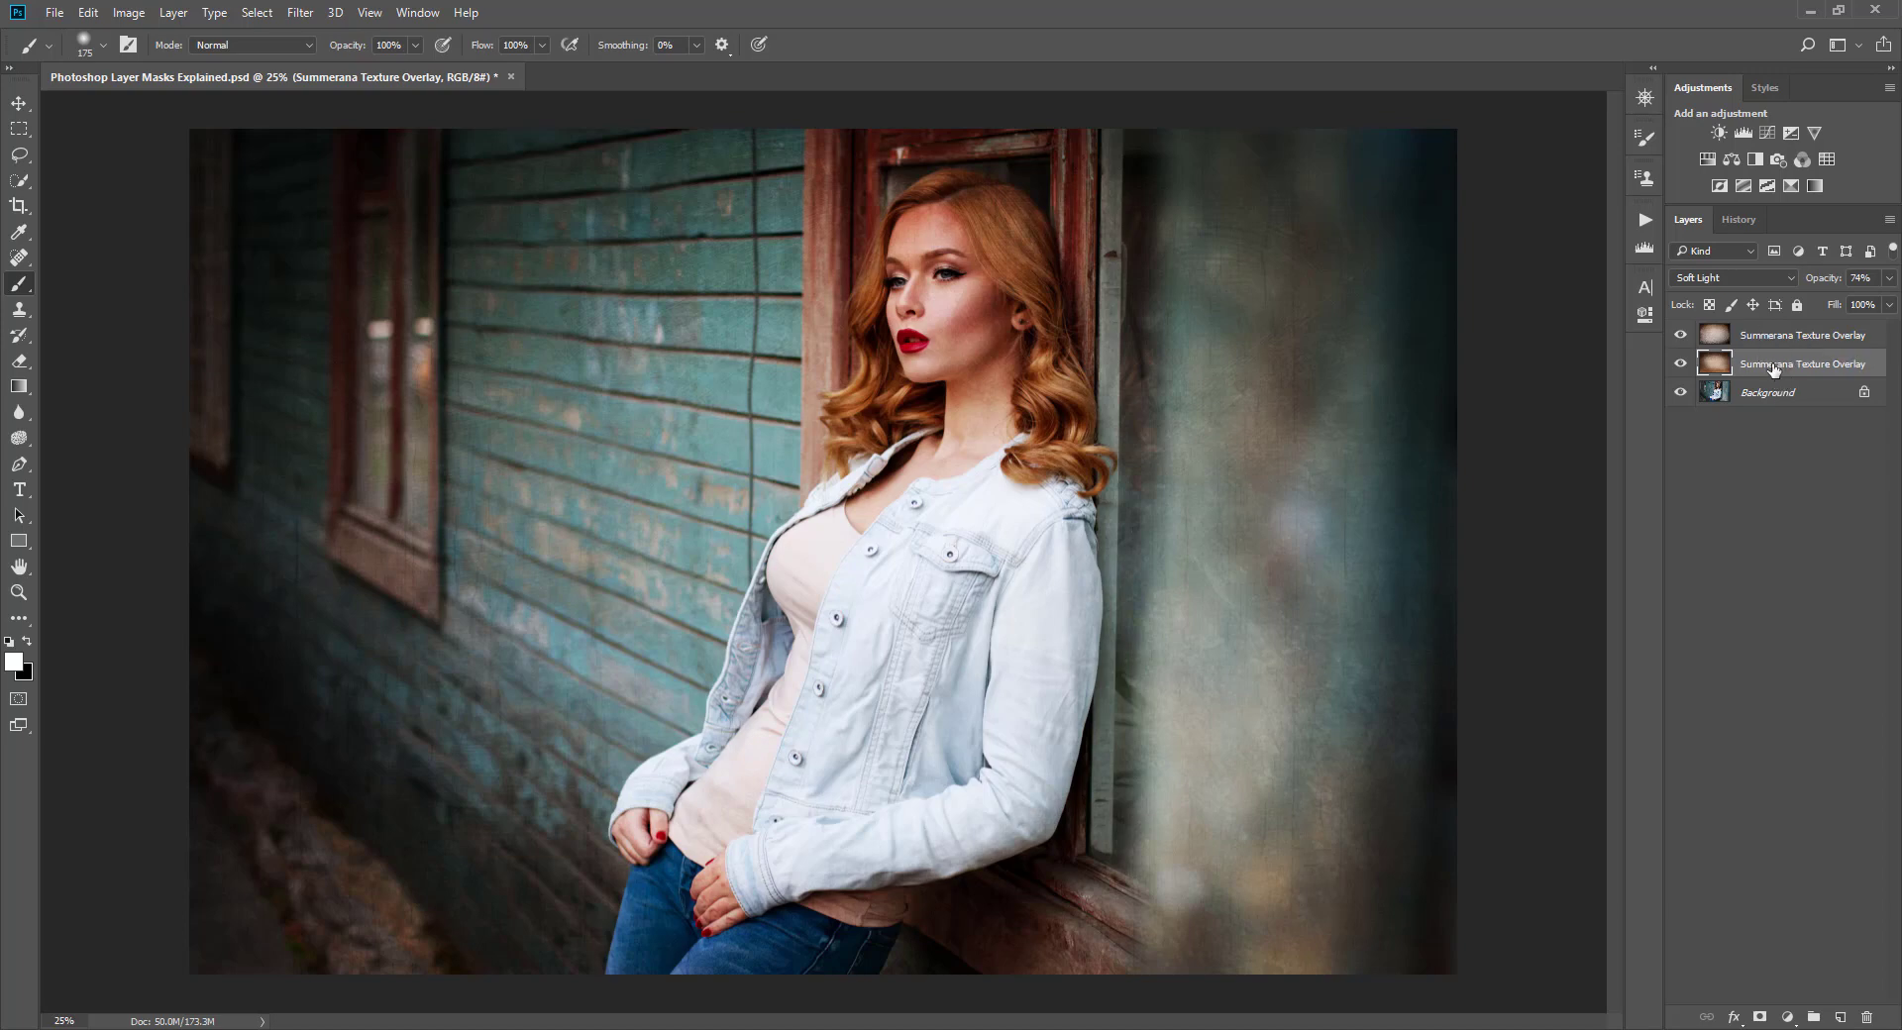
pyautogui.keyDown('shift'); pyautogui.click(1795, 337); pyautogui.keyUp('shift')
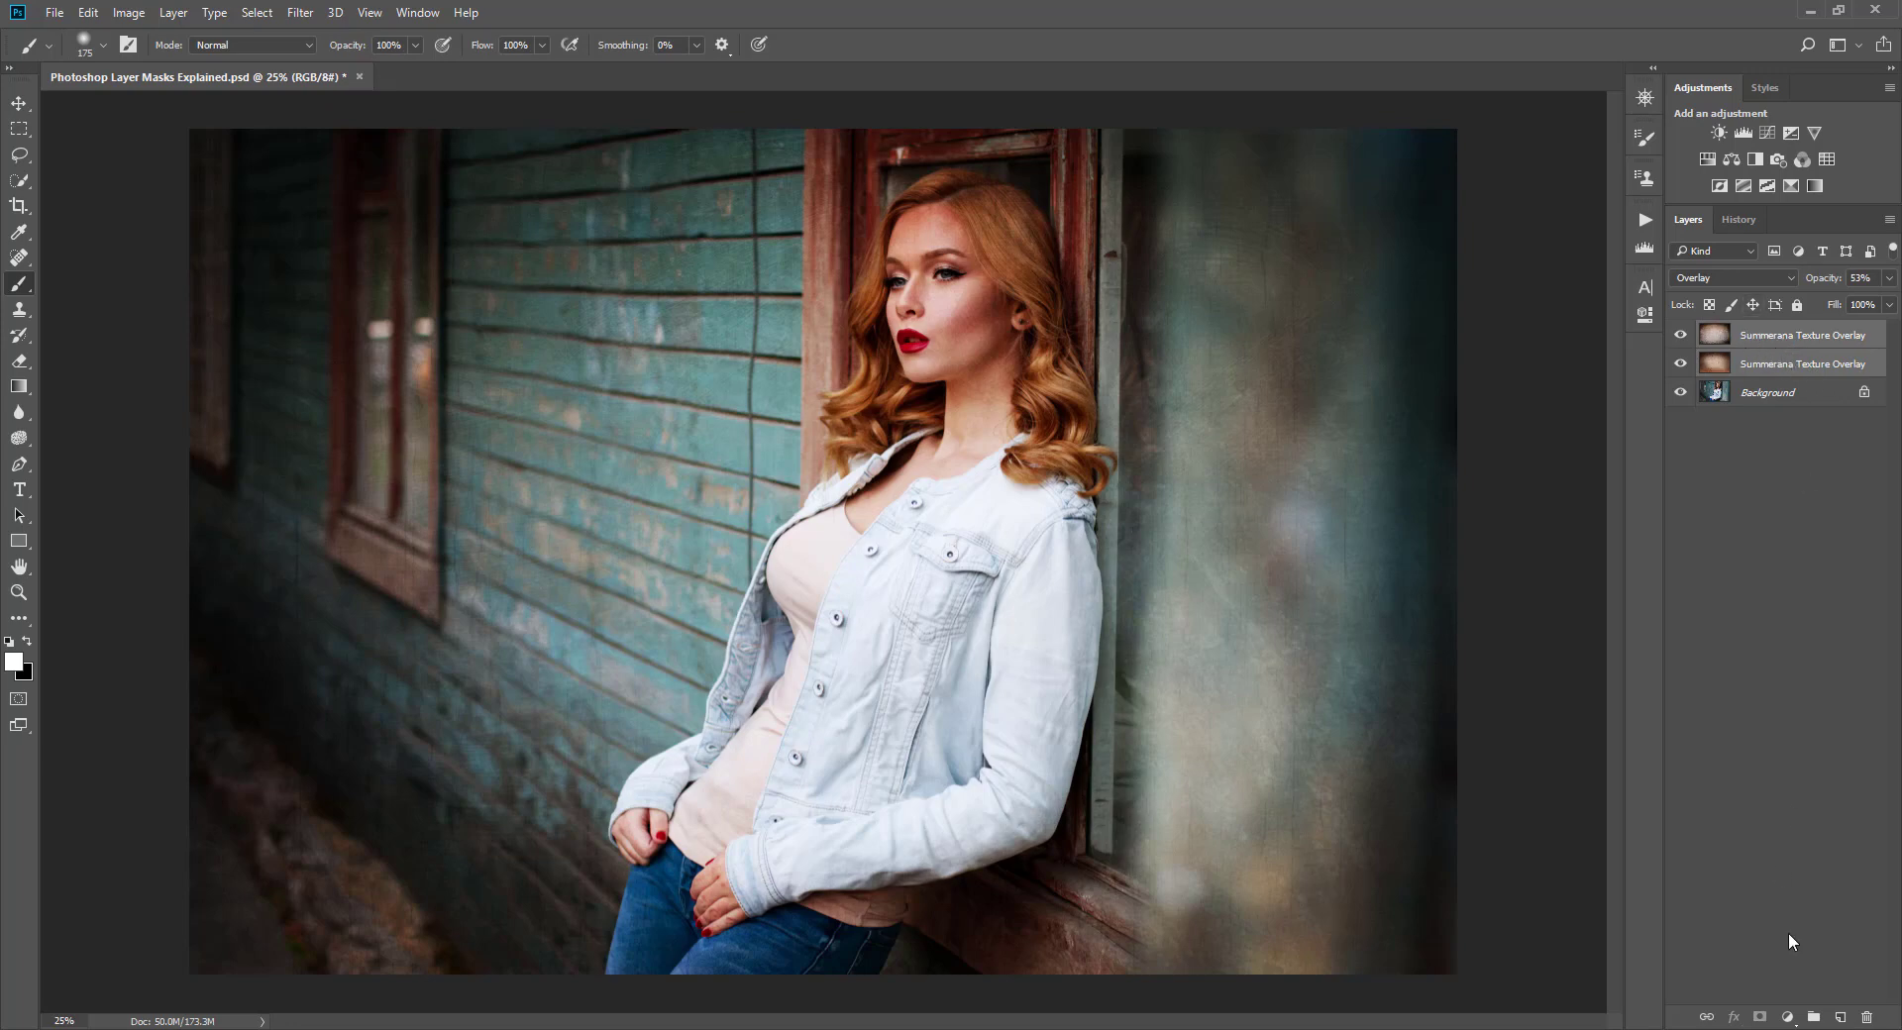
pyautogui.click(1815, 1017)
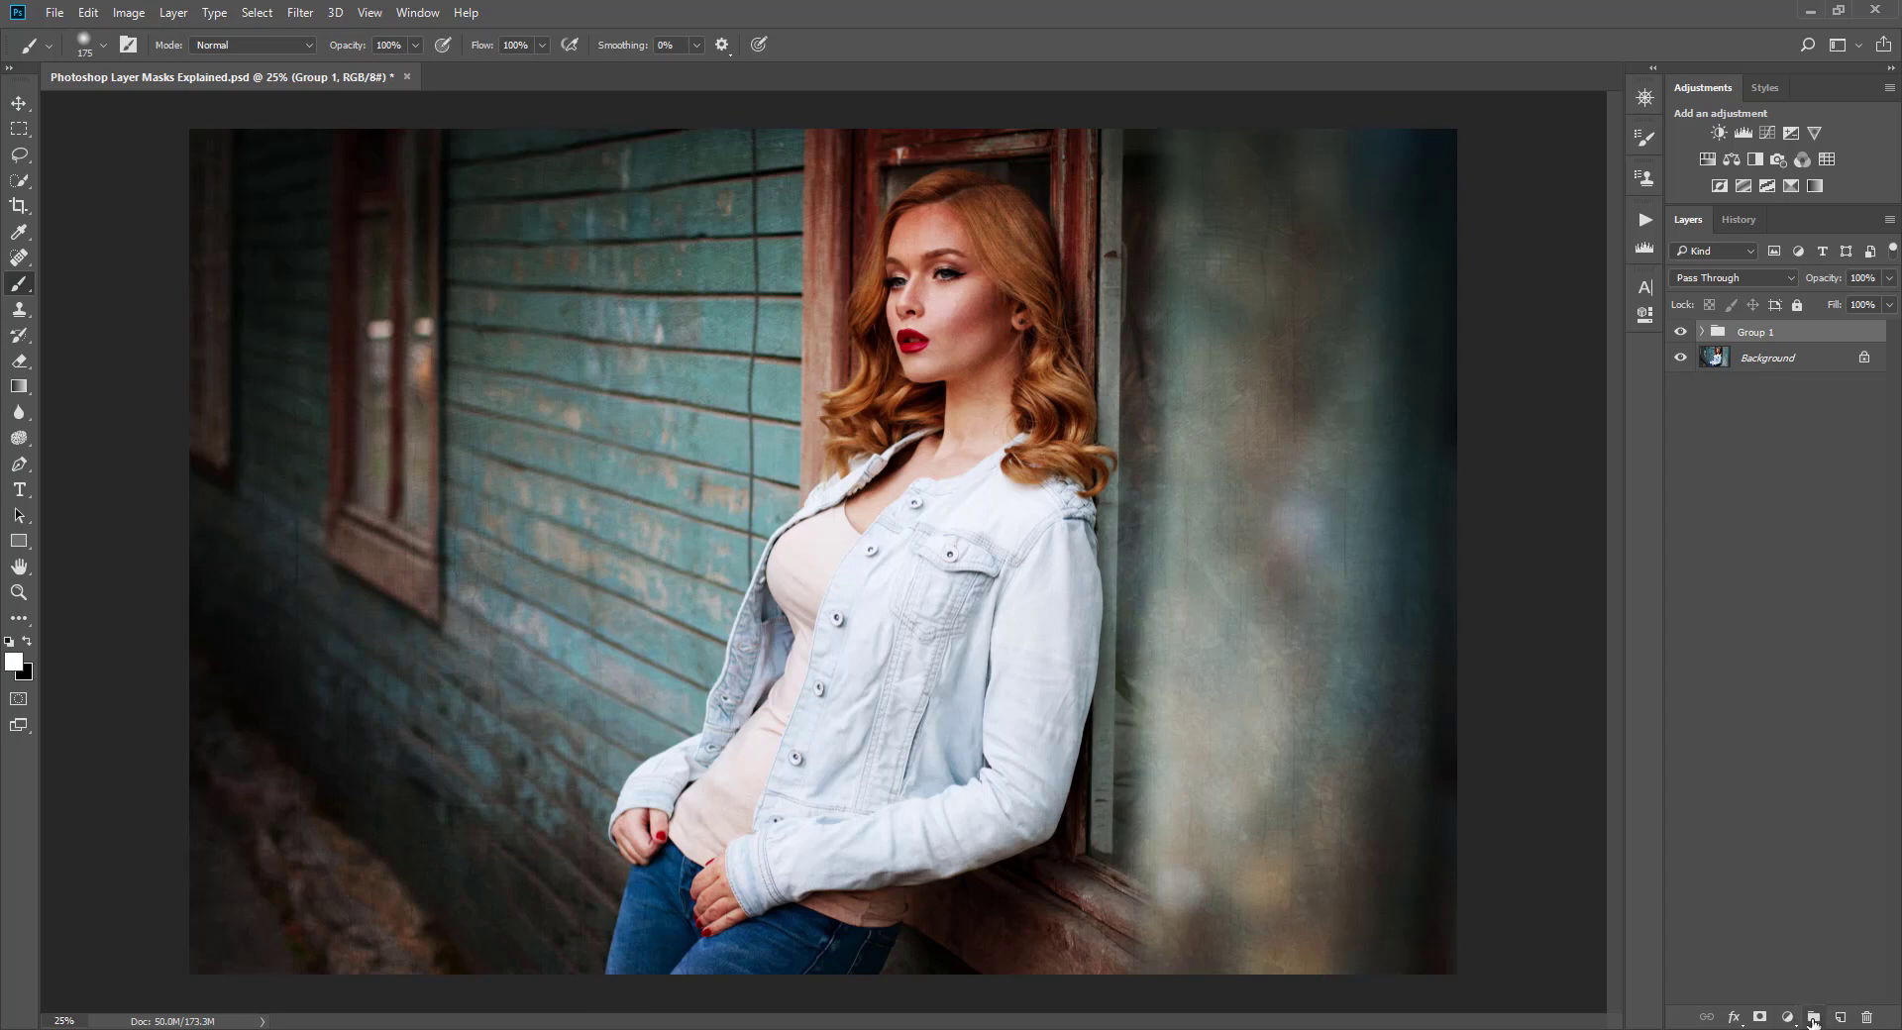
pyautogui.click(1703, 333)
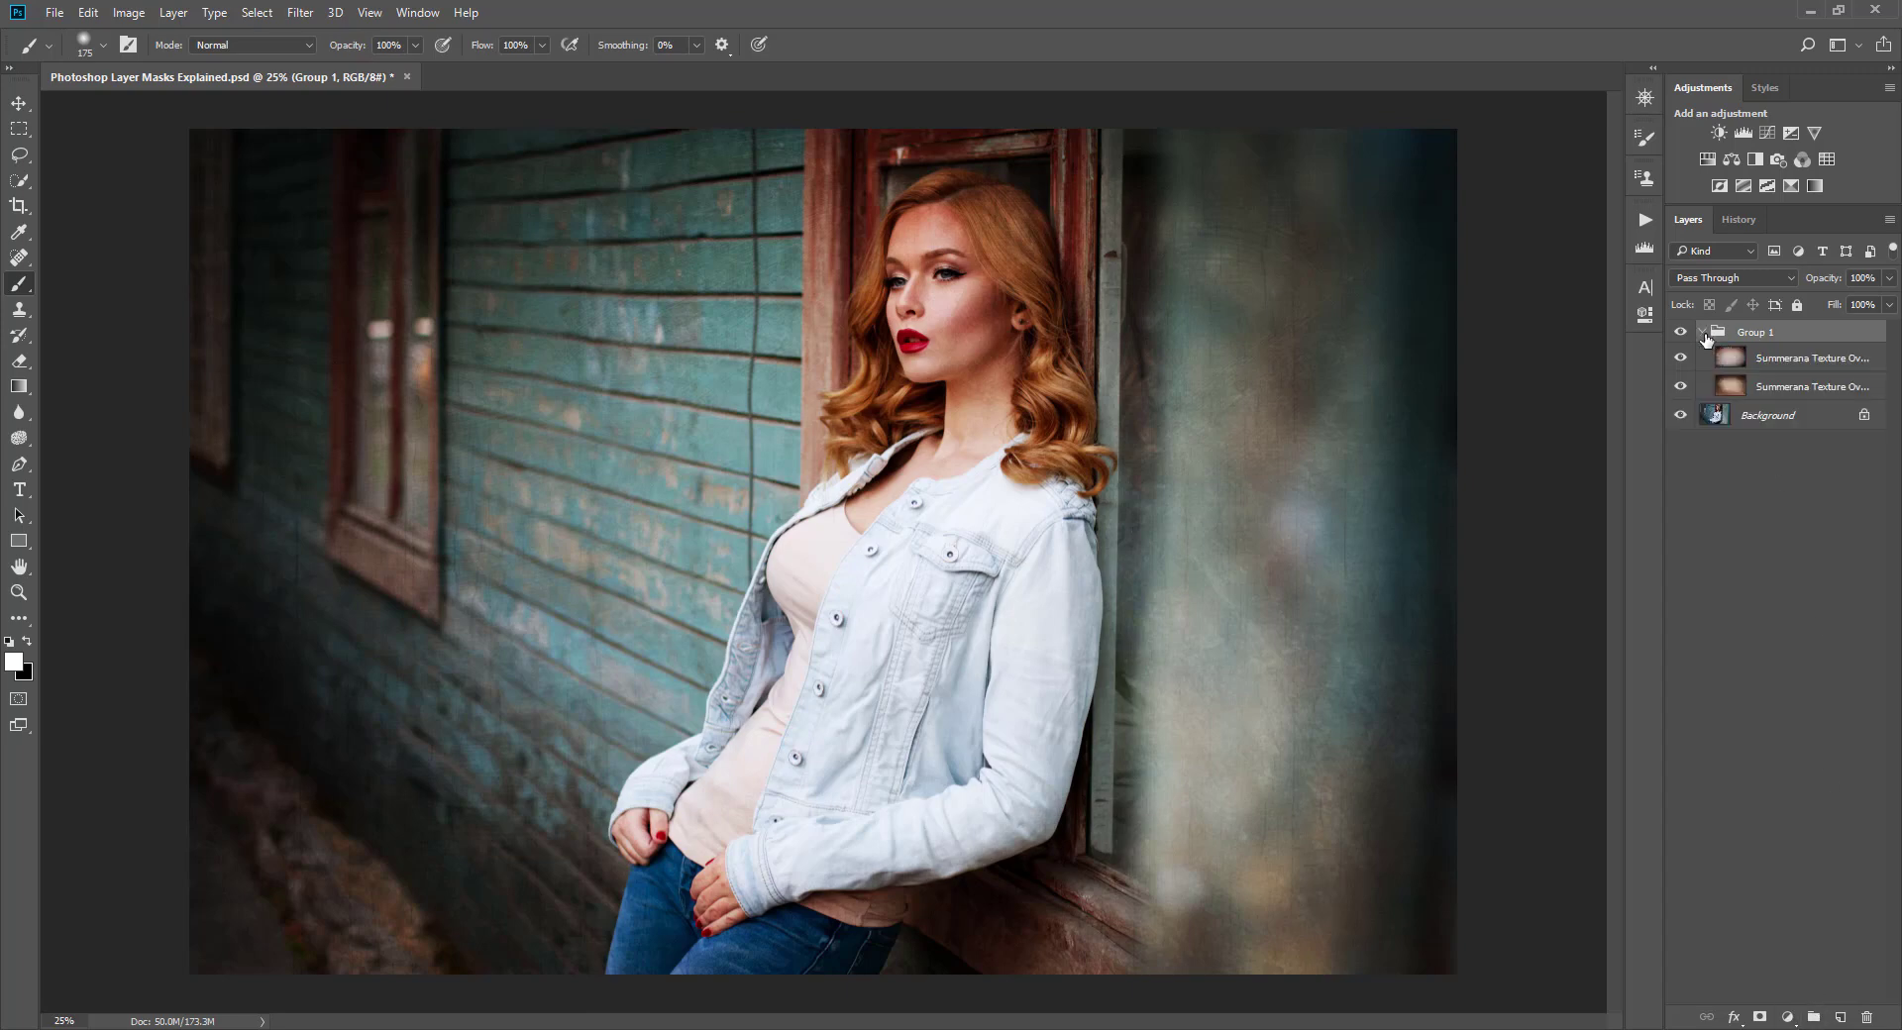
# Hide and show the group to check its combined effect, and collapse and re-expand its contents
pyautogui.click(1681, 333)
pyautogui.click(1681, 333)
pyautogui.click(1703, 332)
pyautogui.click(1703, 333)
# Add a white layer mask to the group and paint the woman out in black with a 500 px brush
pyautogui.click(1759, 1017)
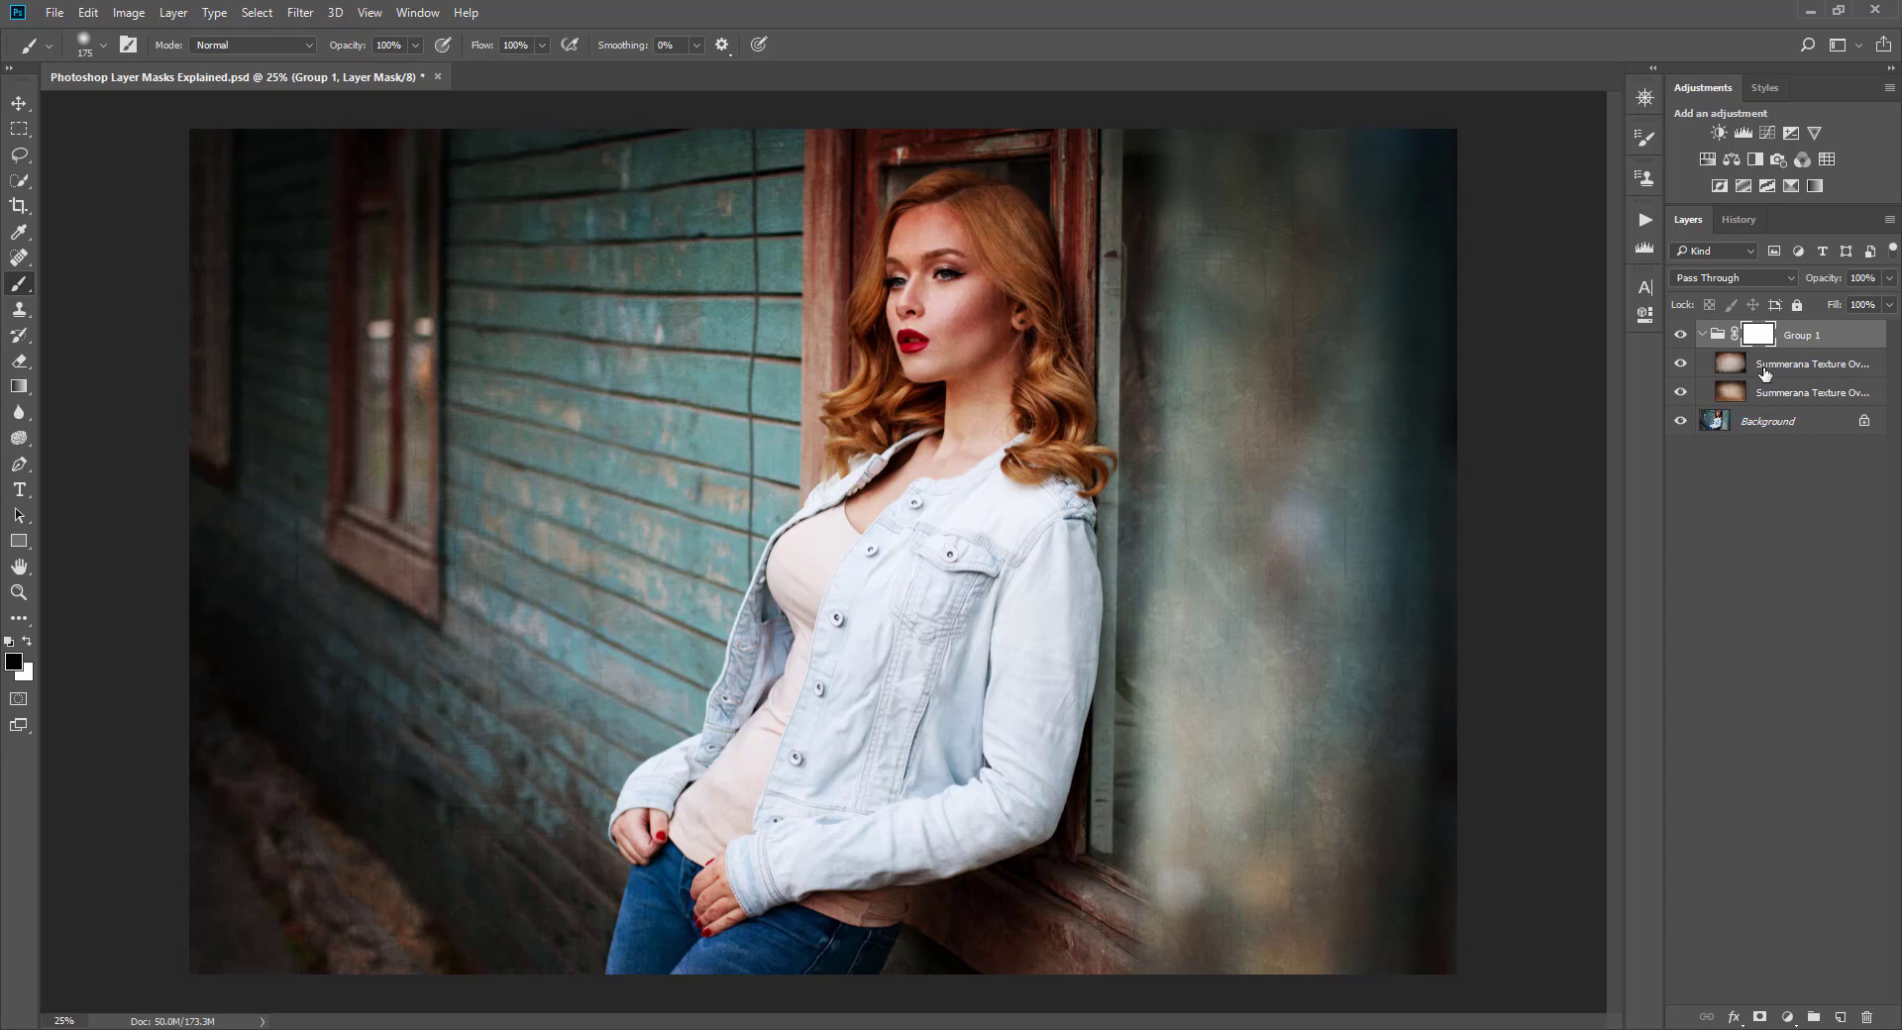
pyautogui.press(']')
pyautogui.press(']')
pyautogui.press(']')
pyautogui.press(']')
pyautogui.press(']')
pyautogui.moveTo(937, 226)
pyautogui.mouseDown()
pyautogui.moveTo(913, 284)
pyautogui.moveTo(918, 351)
pyautogui.moveTo(968, 219)
pyautogui.moveTo(1015, 339)
pyautogui.moveTo(994, 273)
pyautogui.moveTo(999, 413)
pyautogui.moveTo(903, 305)
pyautogui.moveTo(872, 423)
pyautogui.moveTo(873, 538)
pyautogui.moveTo(1027, 499)
pyautogui.moveTo(1020, 360)
pyautogui.moveTo(1007, 351)
pyautogui.moveTo(992, 765)
pyautogui.moveTo(1053, 557)
pyautogui.moveTo(848, 539)
pyautogui.moveTo(782, 633)
pyautogui.moveTo(736, 777)
pyautogui.moveTo(756, 746)
pyautogui.moveTo(700, 833)
pyautogui.moveTo(668, 835)
pyautogui.moveTo(673, 813)
pyautogui.moveTo(720, 909)
pyautogui.moveTo(662, 966)
pyautogui.moveTo(845, 852)
pyautogui.moveTo(843, 936)
pyautogui.moveTo(893, 800)
pyautogui.moveTo(990, 756)
pyautogui.moveTo(911, 828)
pyautogui.moveTo(991, 767)
pyautogui.moveTo(1045, 451)
pyautogui.moveTo(959, 212)
pyautogui.moveTo(1035, 382)
pyautogui.moveTo(1014, 493)
pyautogui.mouseUp()
# Set the group's opacity to 62% and hide and show the group to compare the result
pyautogui.click(1888, 279)
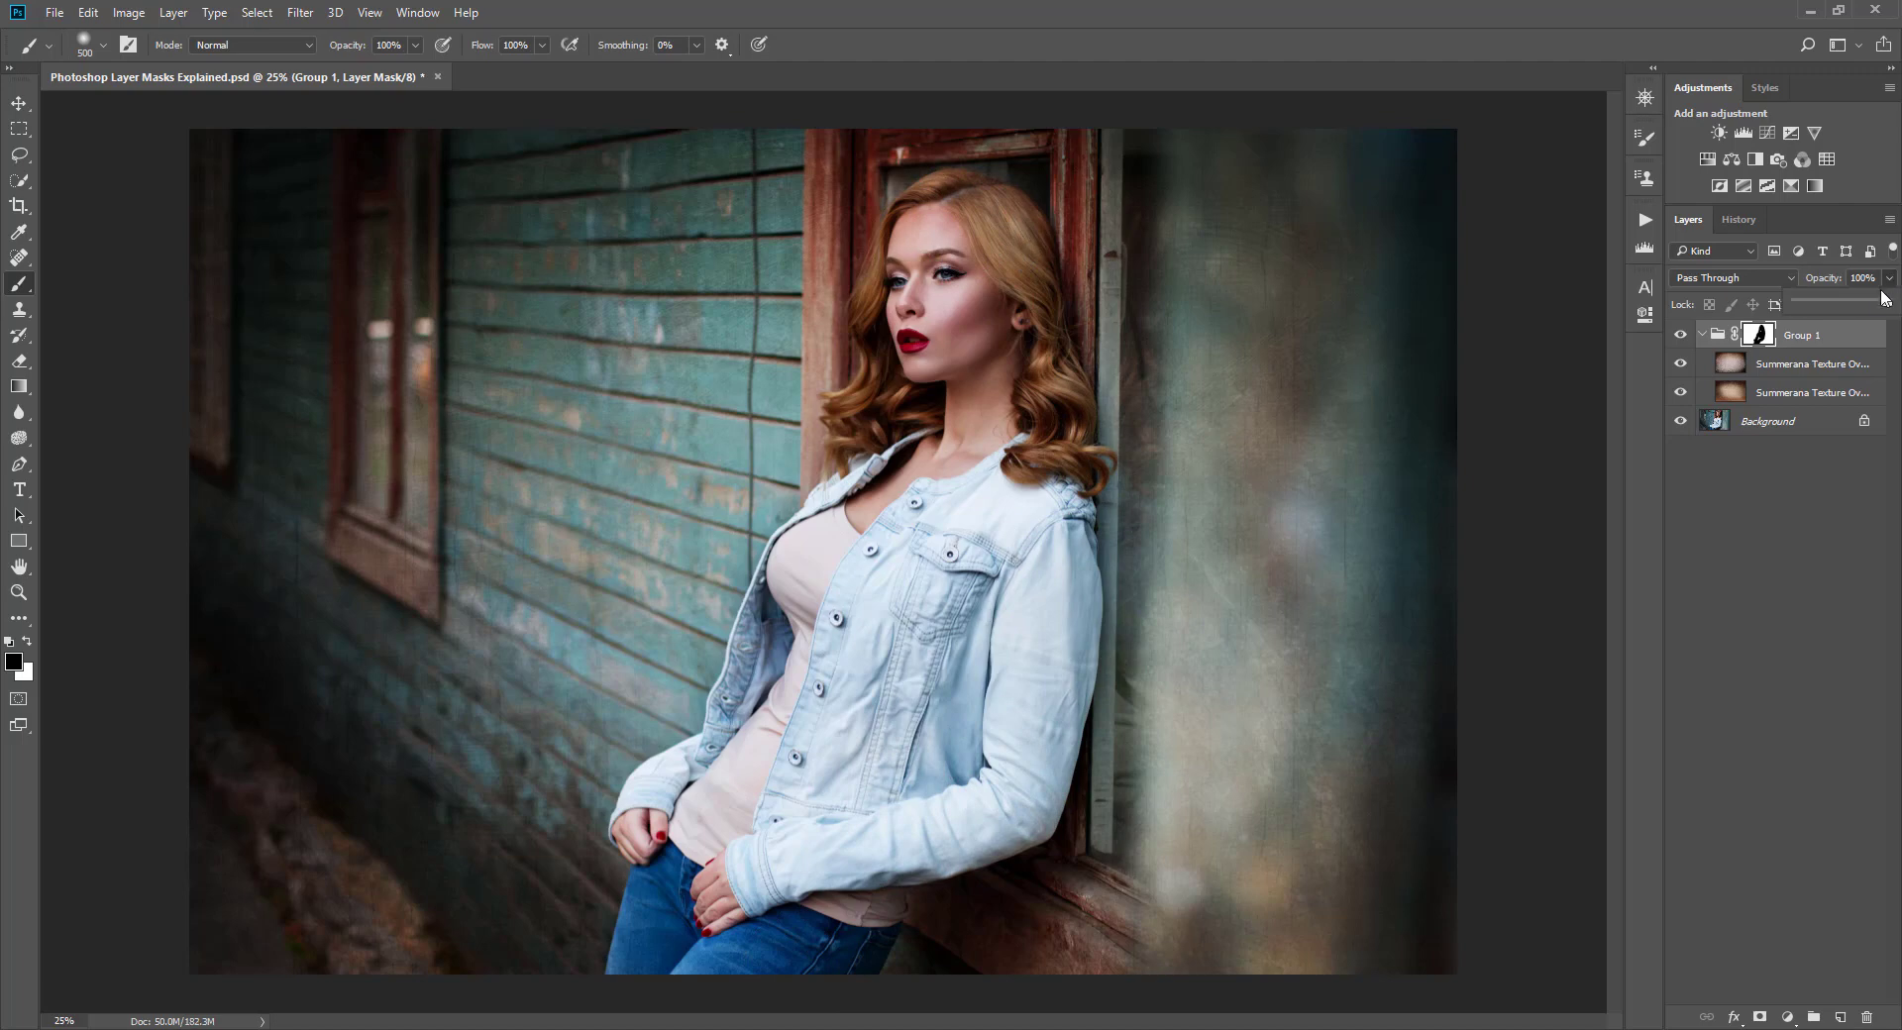
pyautogui.moveTo(1852, 305)
pyautogui.mouseDown()
pyautogui.moveTo(1880, 312)
pyautogui.moveTo(1833, 308)
pyautogui.moveTo(1852, 307)
pyautogui.mouseUp()
pyautogui.click(1815, 344)
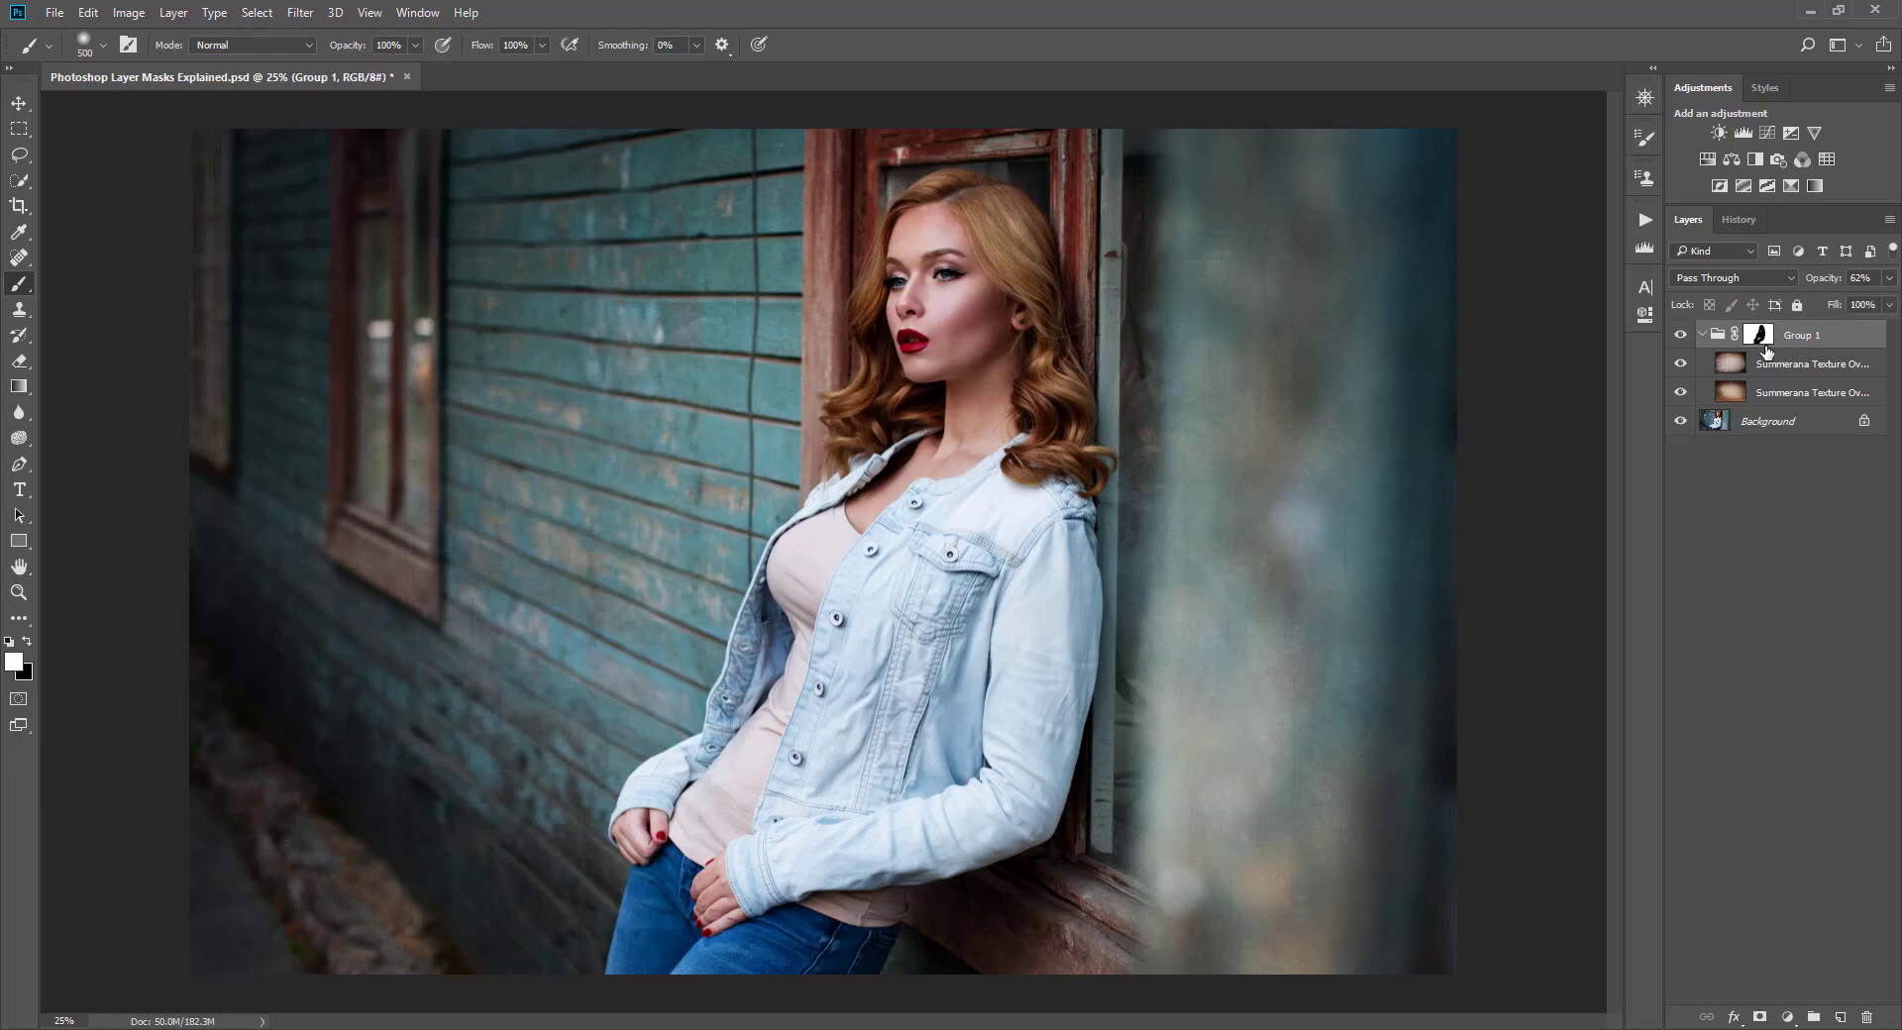
pyautogui.click(1684, 337)
pyautogui.click(1684, 337)
# Revert to the Add Layer Mask history state before the mask deletions, undoing the grouping, and return to the layer list
pyautogui.click(1739, 220)
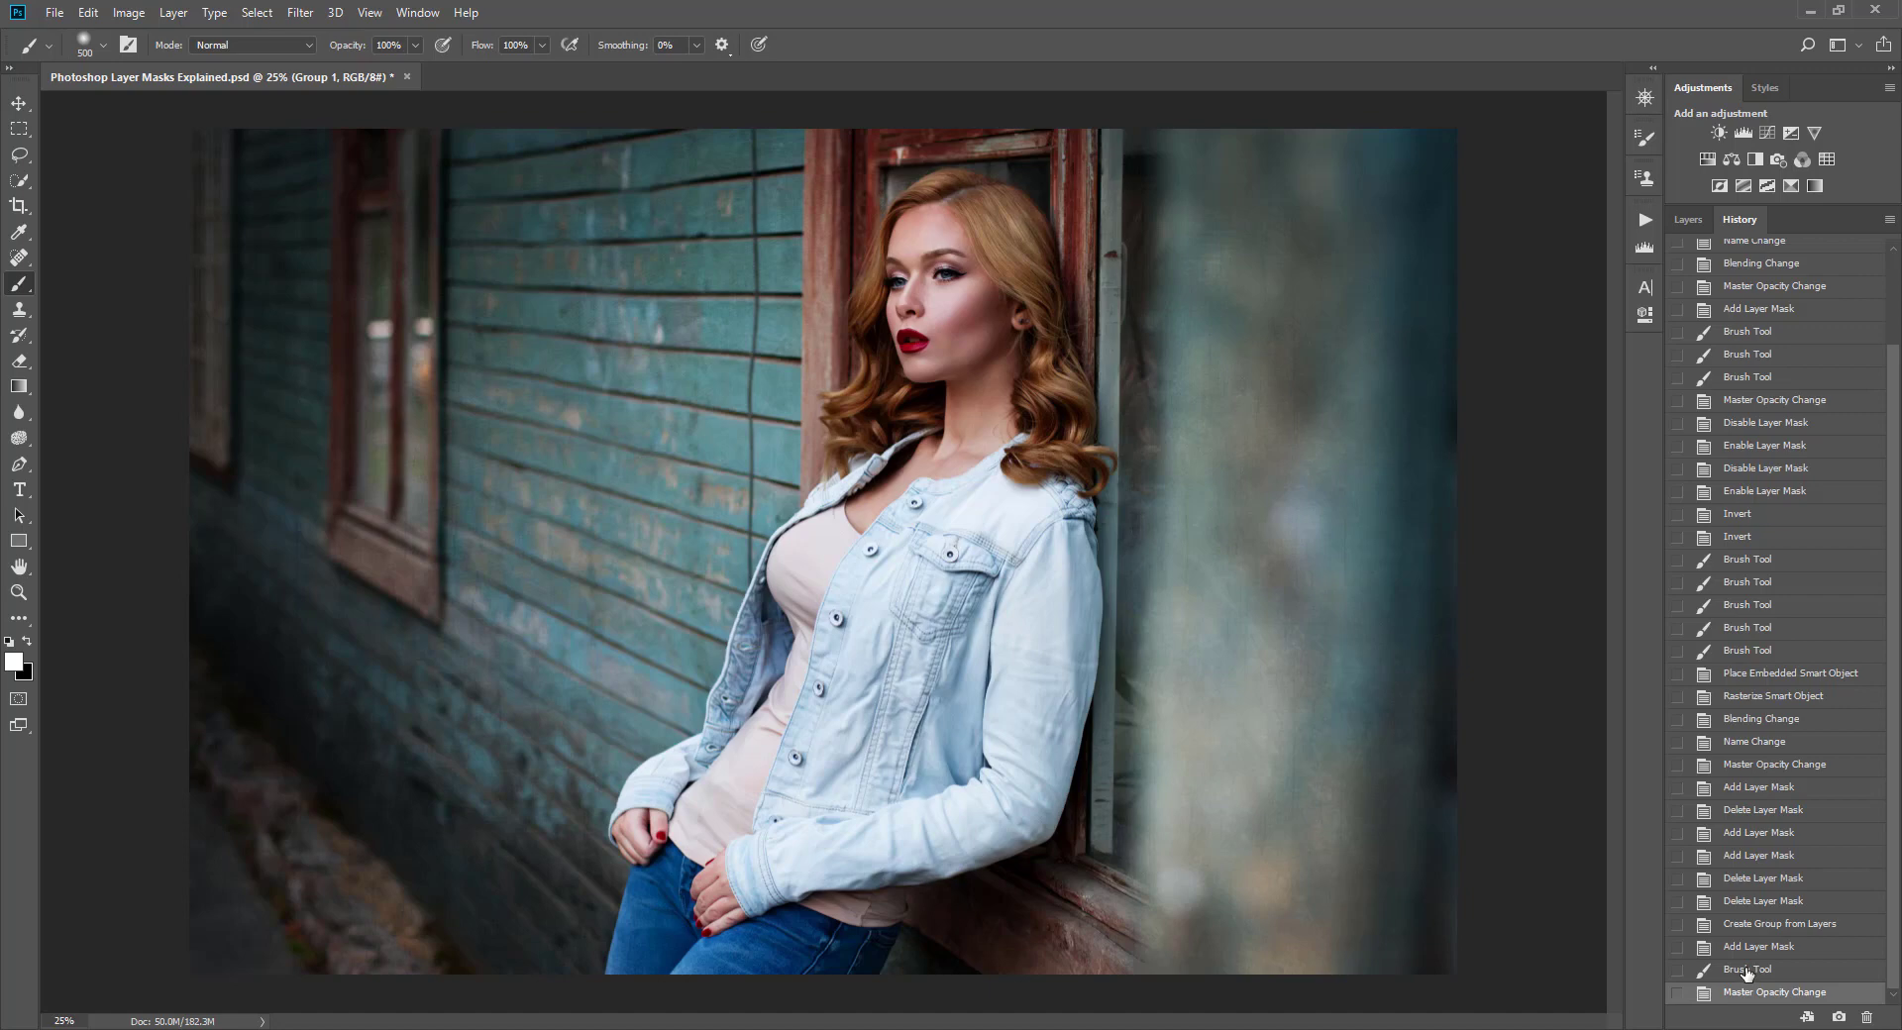
pyautogui.click(1751, 857)
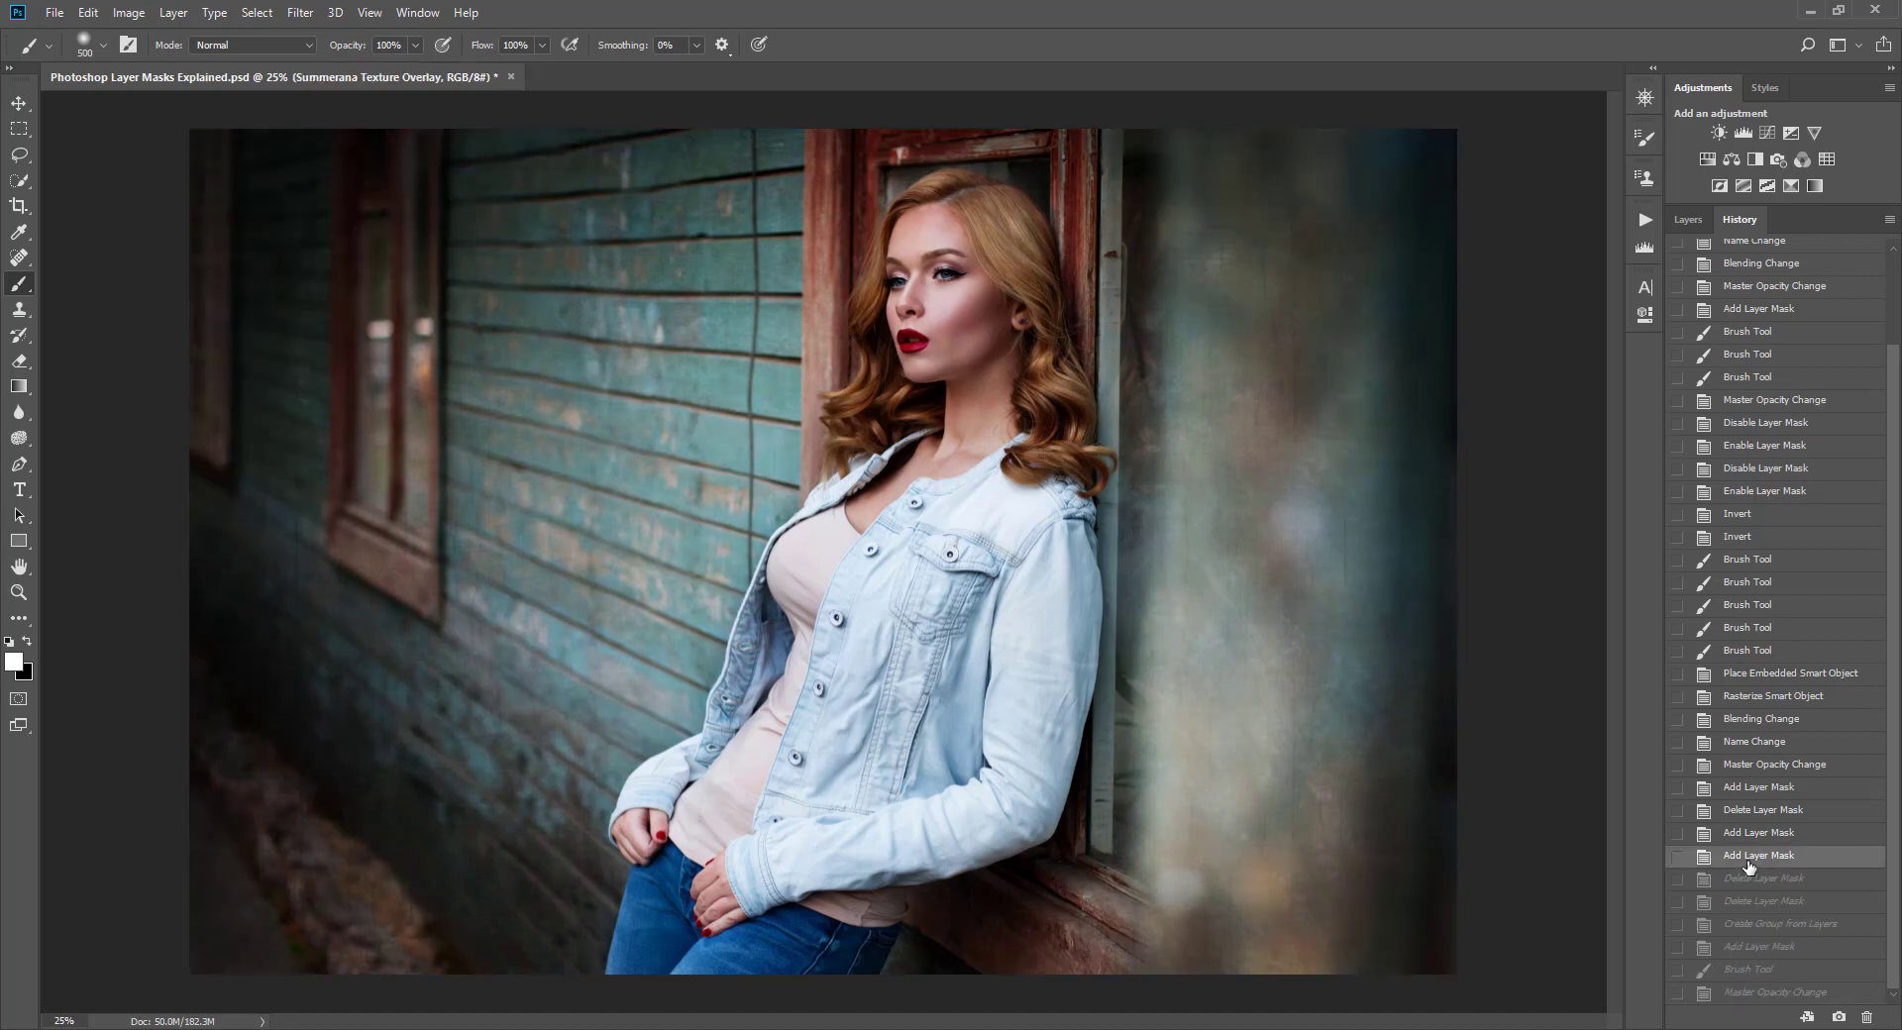
pyautogui.click(1688, 220)
# Hide and show both texture layers to compare the portrait with and without the overlays
pyautogui.click(1803, 363)
pyautogui.click(1805, 333)
pyautogui.click(1804, 368)
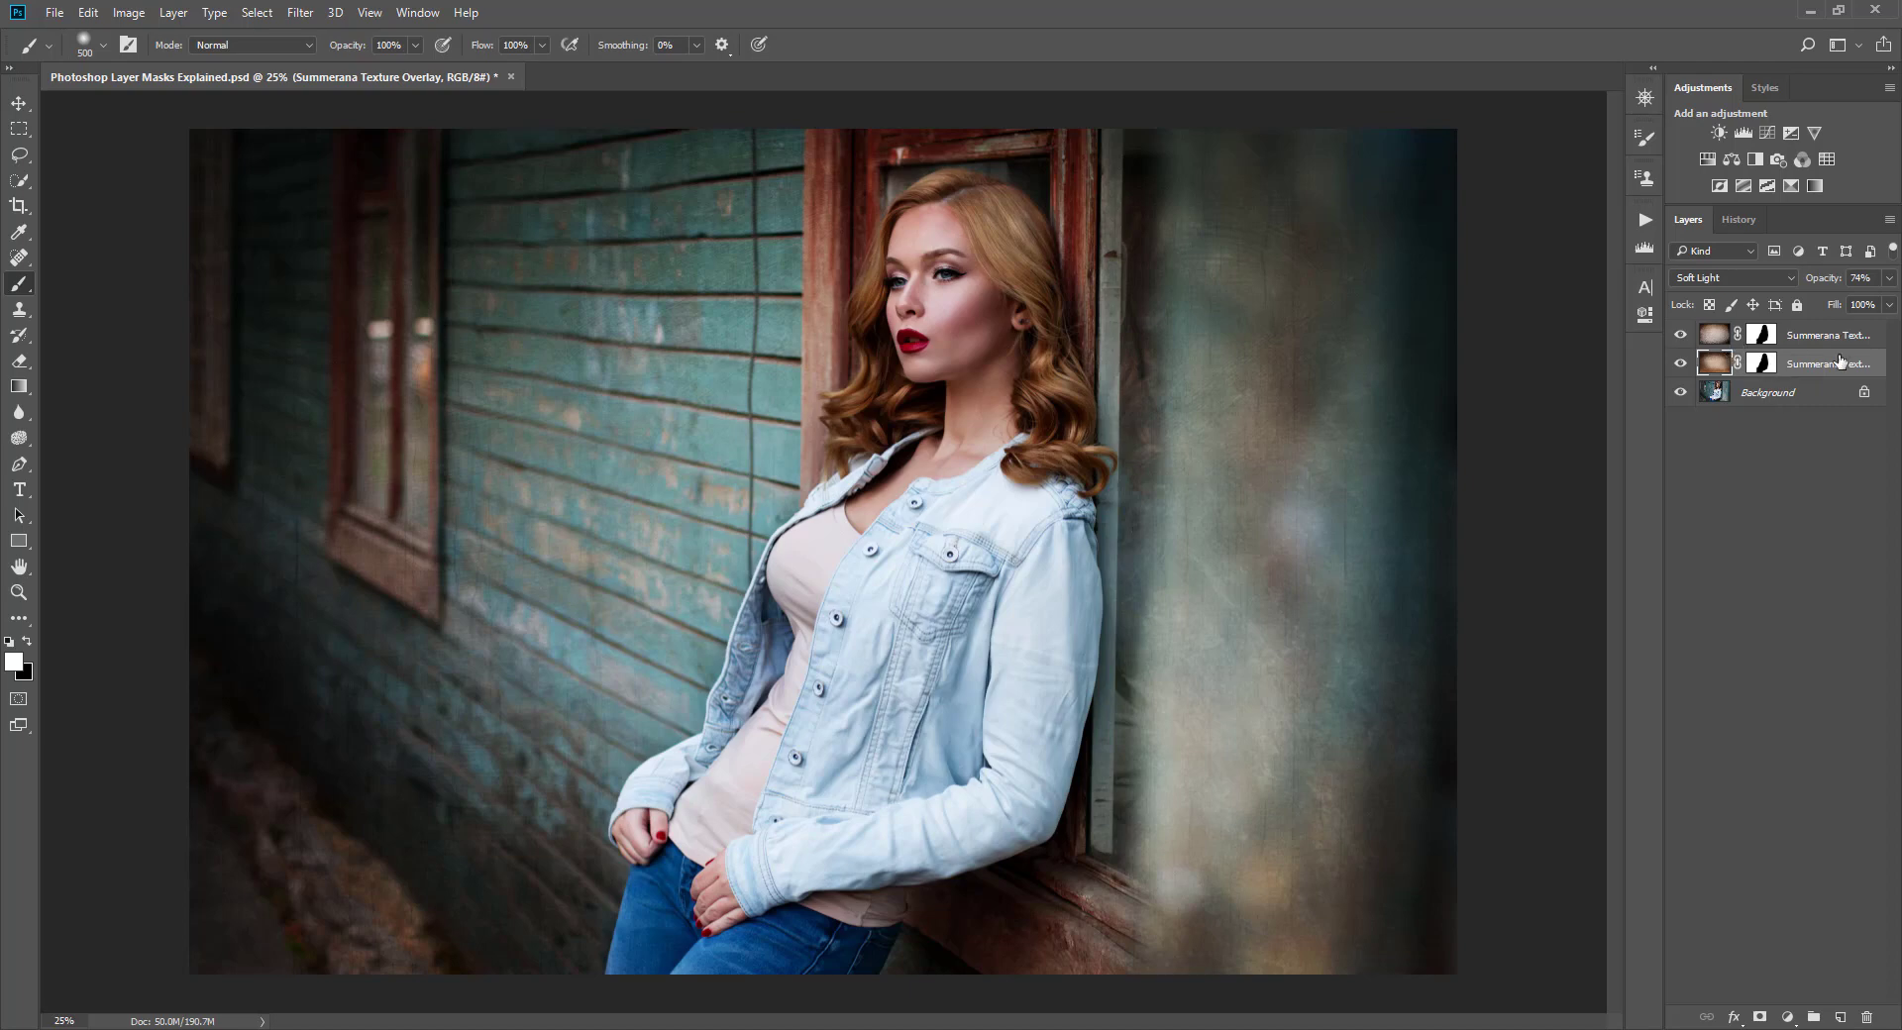
pyautogui.click(1807, 339)
pyautogui.click(1837, 365)
pyautogui.click(1811, 348)
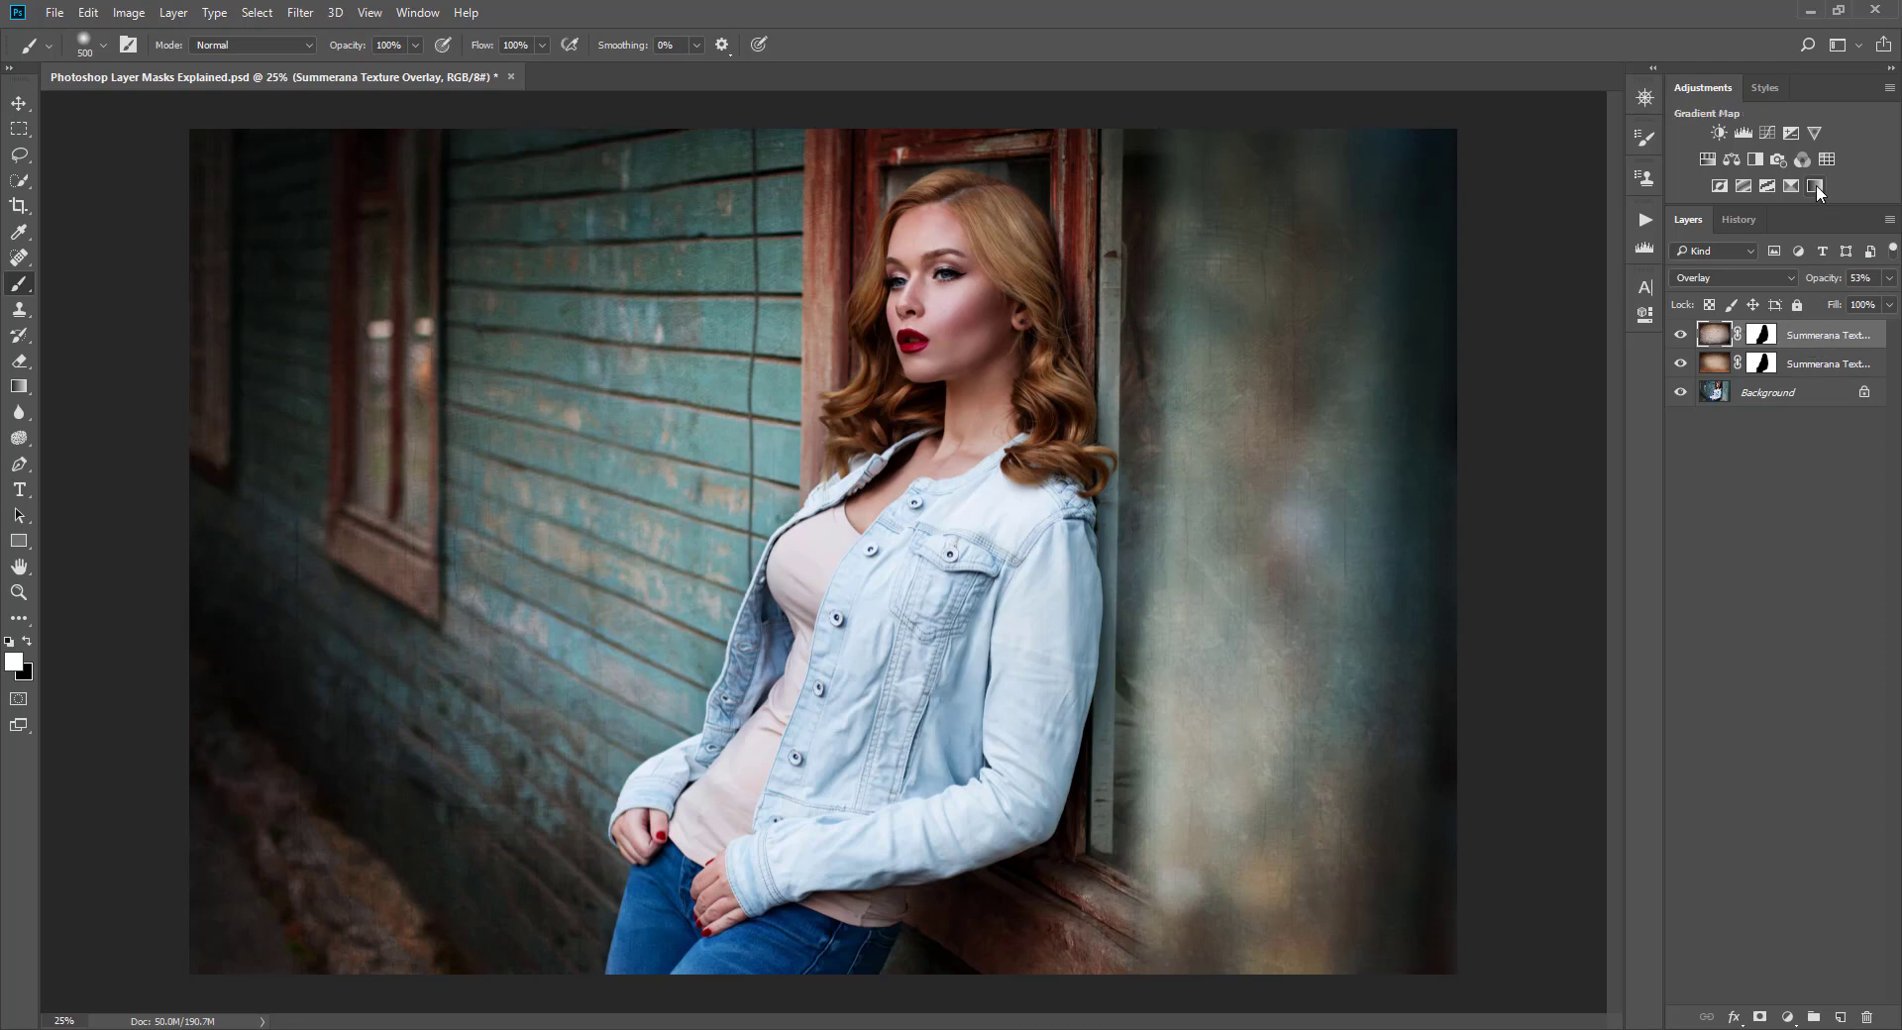
pyautogui.click(1682, 336)
pyautogui.click(1680, 365)
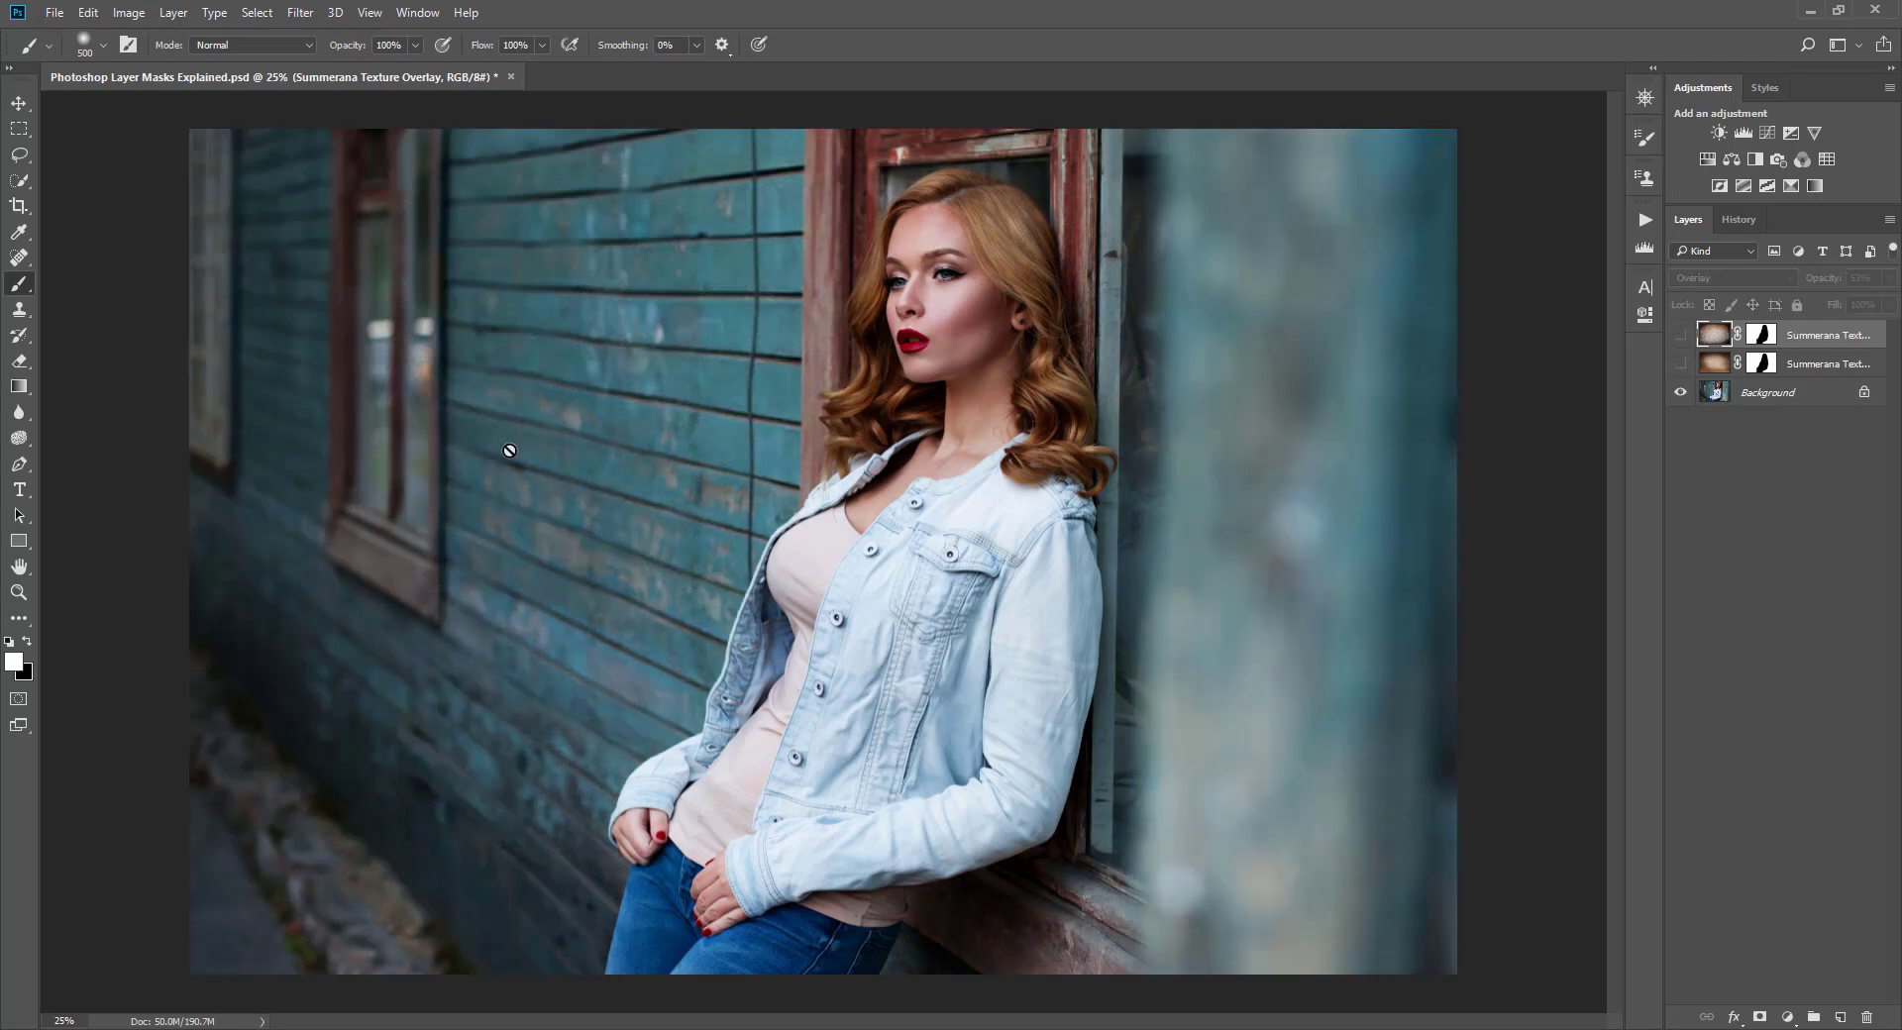
pyautogui.moveTo(1678, 338); pyautogui.dragTo(1680, 365)
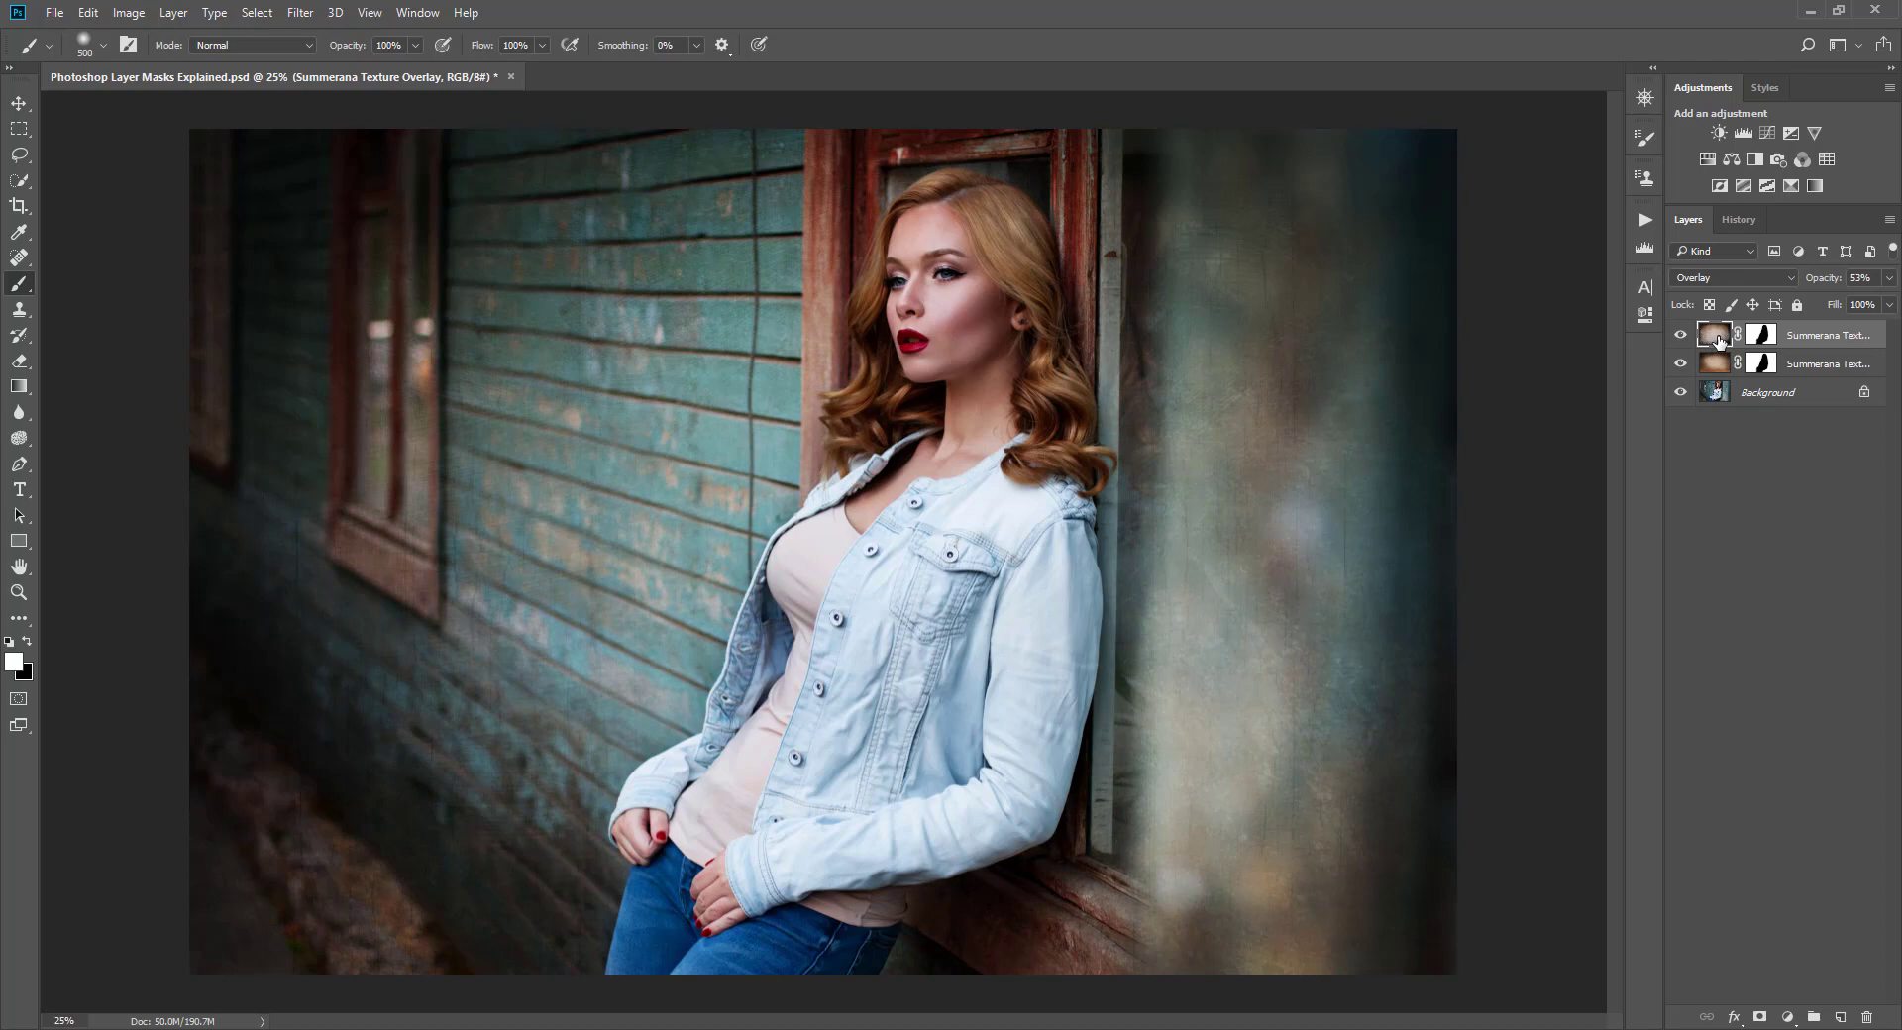
# Add a Gradient Map with the Black, White preset above the upper texture layer and clip it to that layer
pyautogui.click(1720, 367)
pyautogui.click(1811, 340)
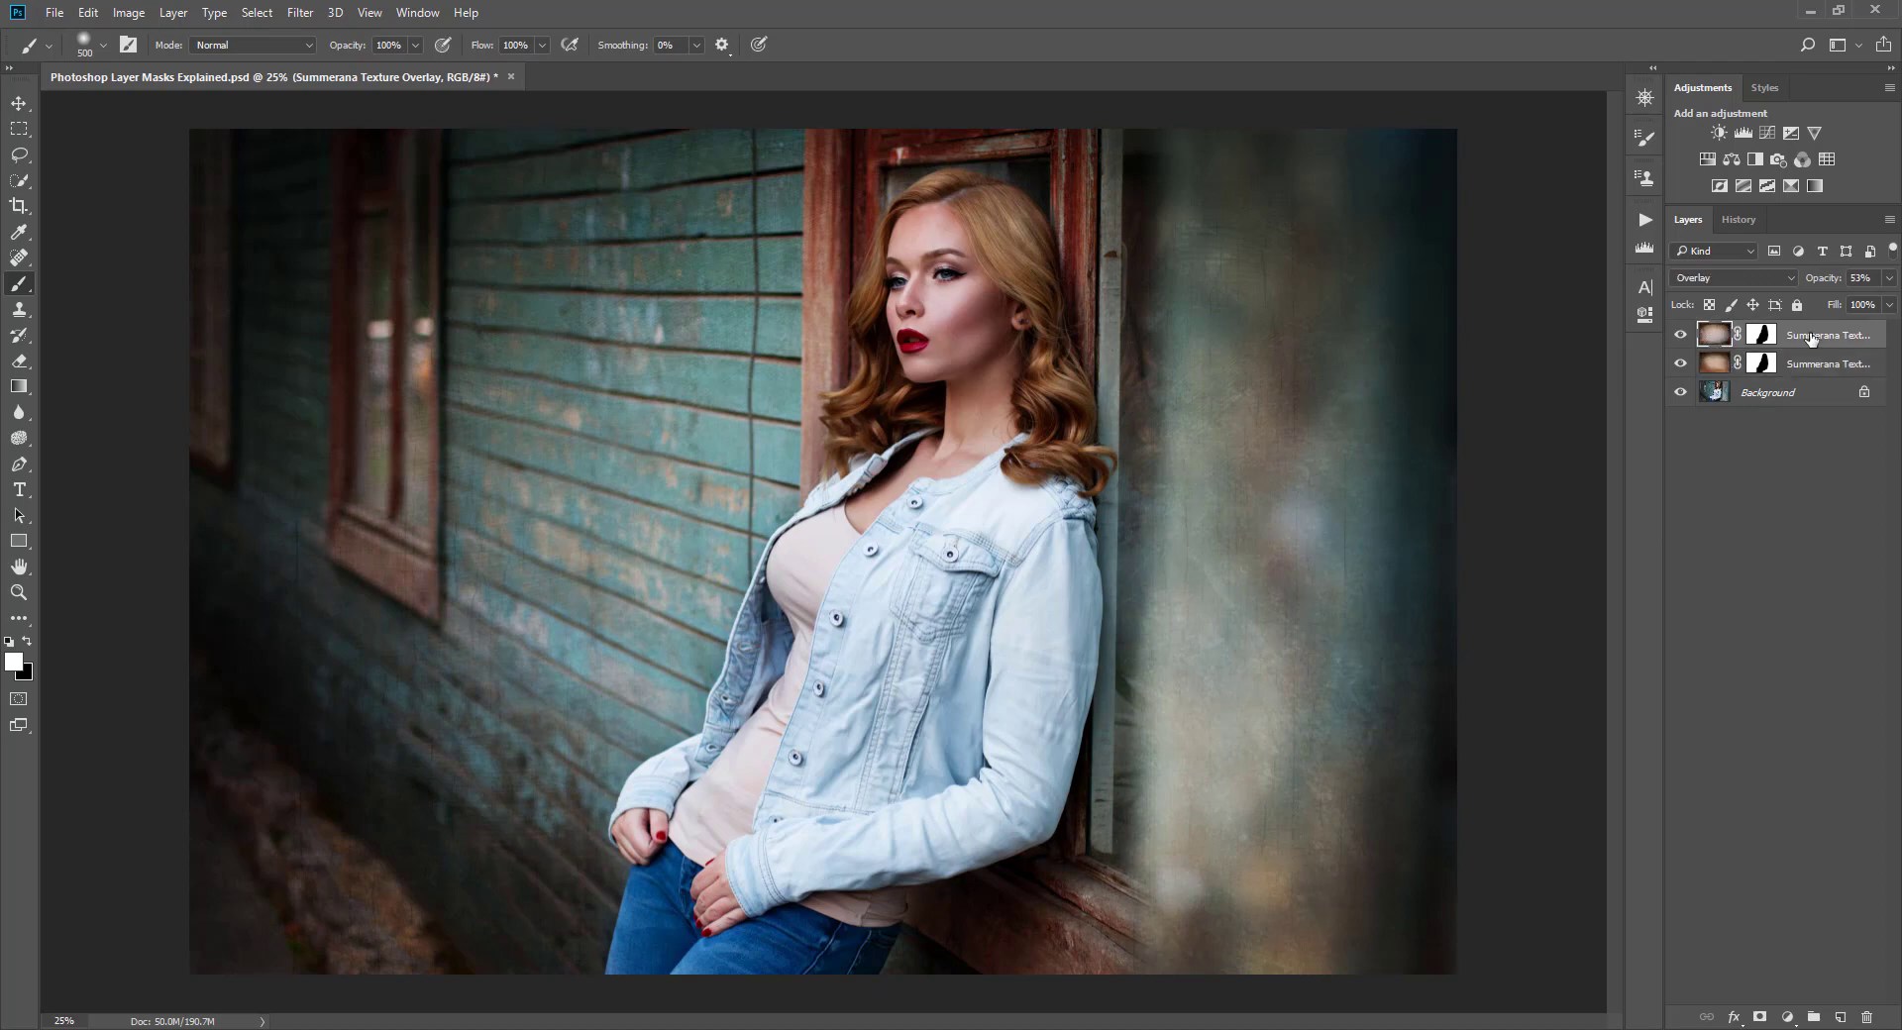
pyautogui.click(1816, 187)
pyautogui.click(1525, 351)
pyautogui.click(1392, 377)
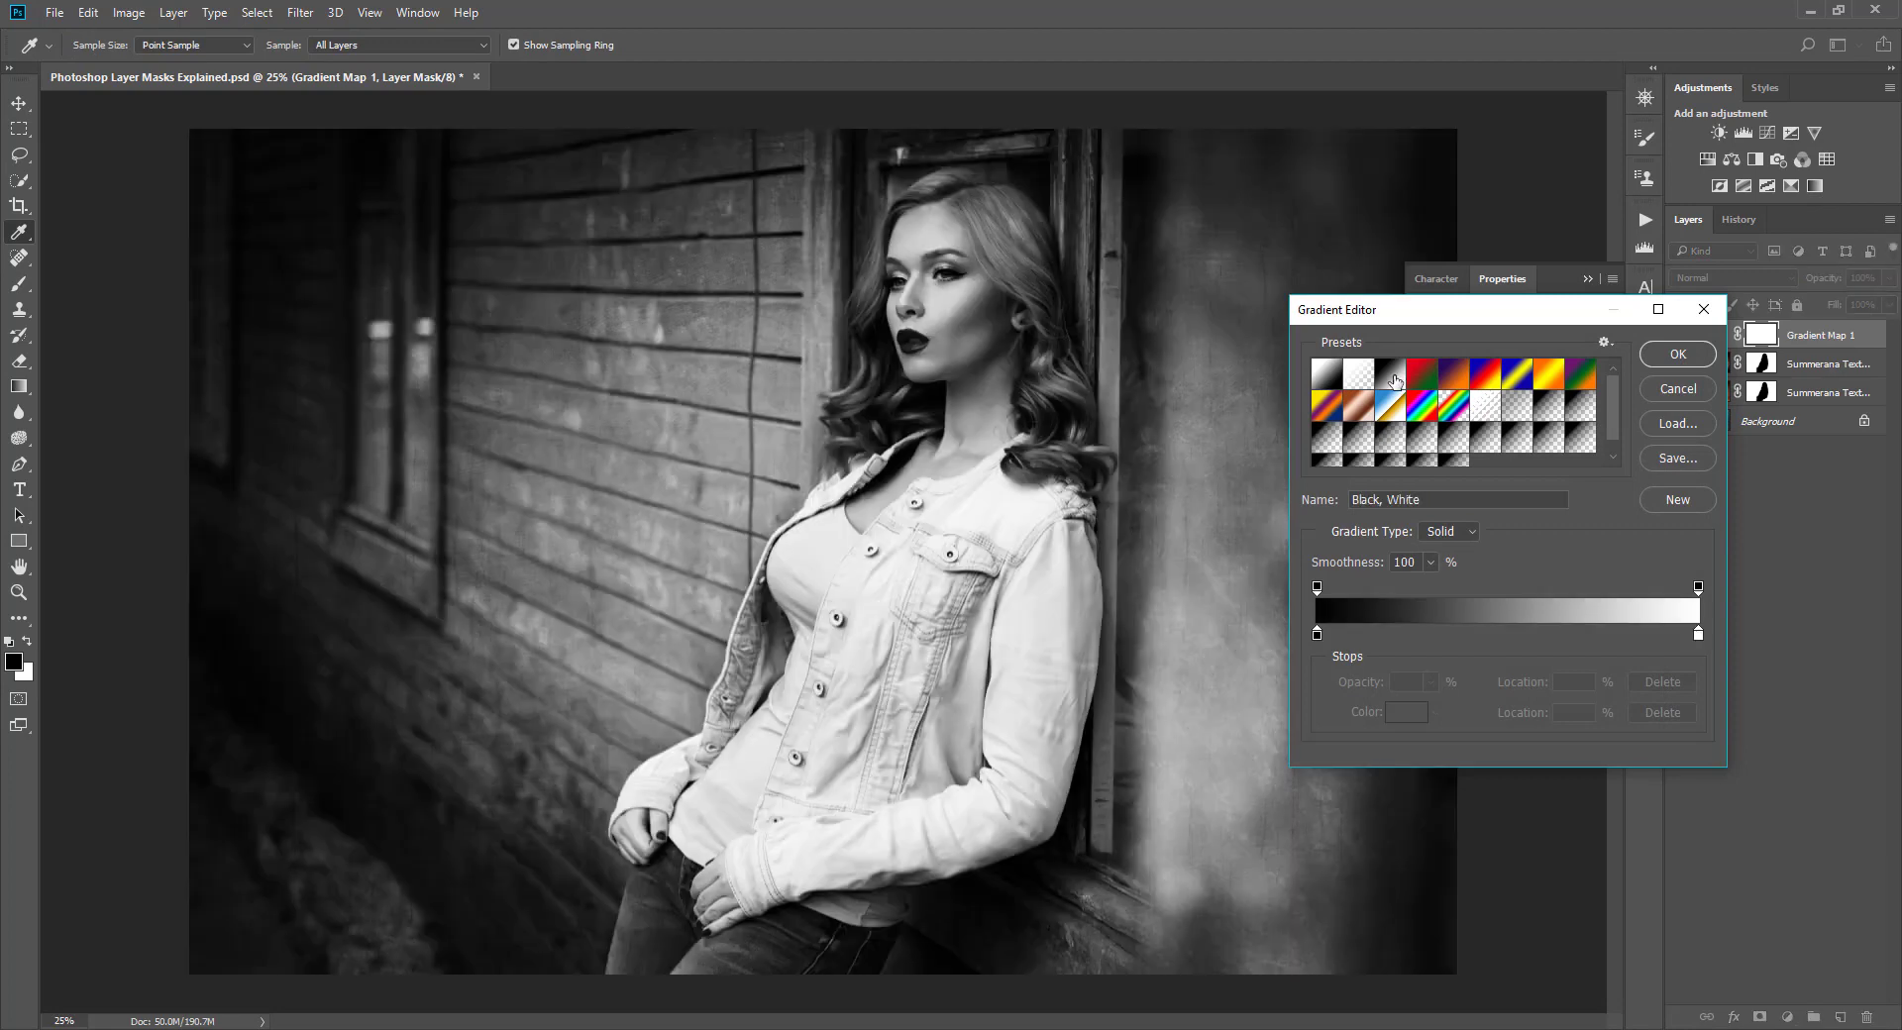
pyautogui.click(1681, 357)
pyautogui.rightClick(1822, 342)
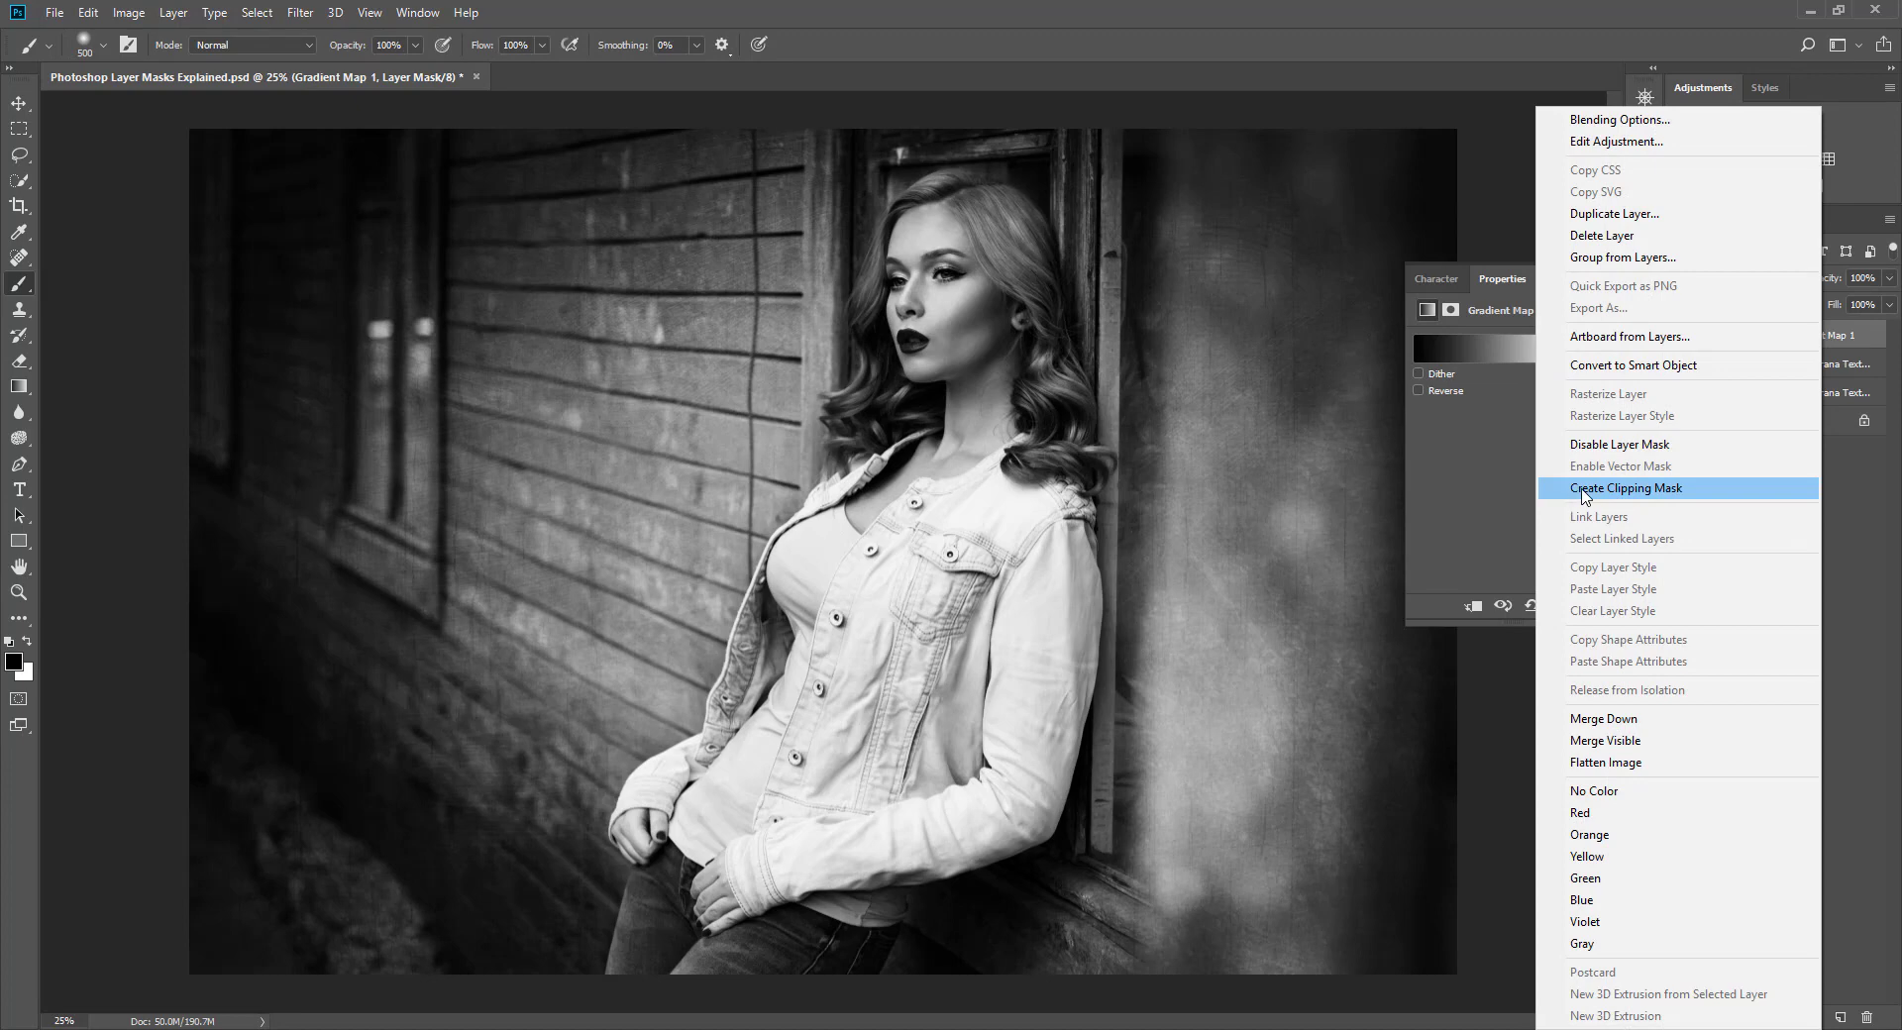
pyautogui.click(1641, 488)
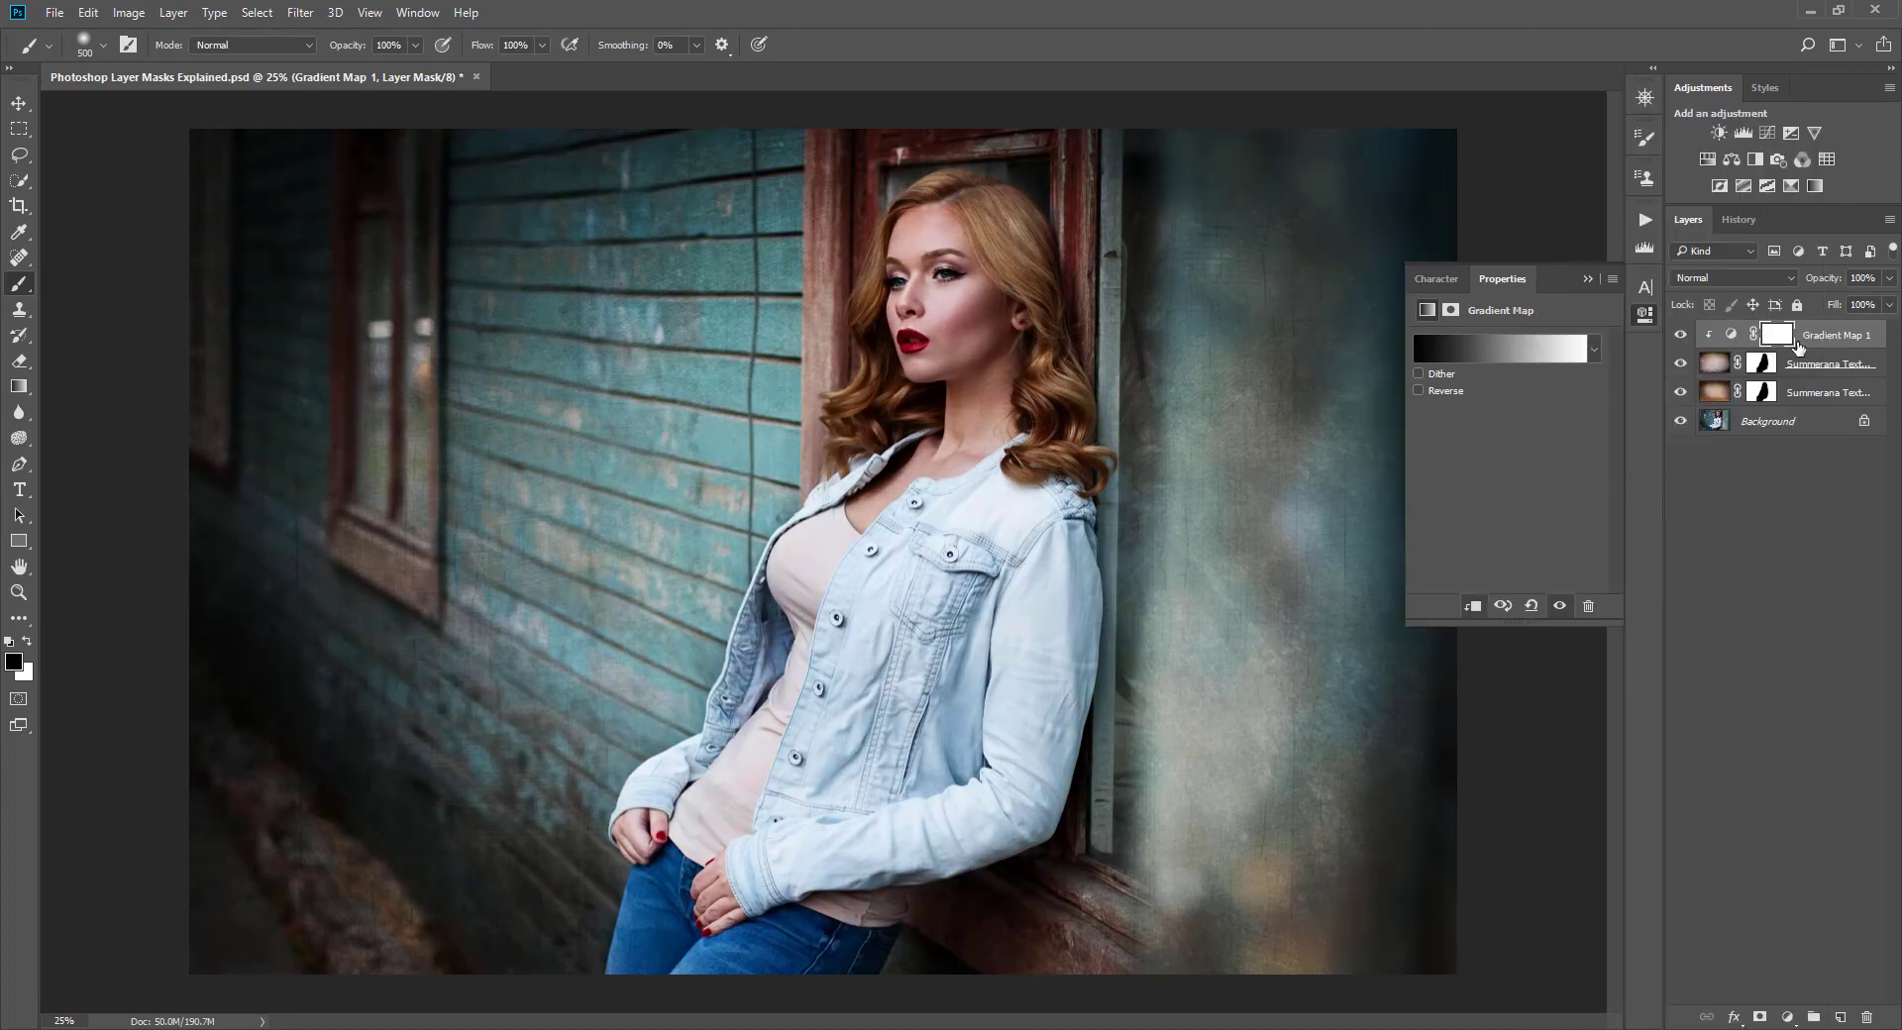
# Add a second Black, White Gradient Map above the lower texture layer and clip it to that layer
pyautogui.click(1823, 396)
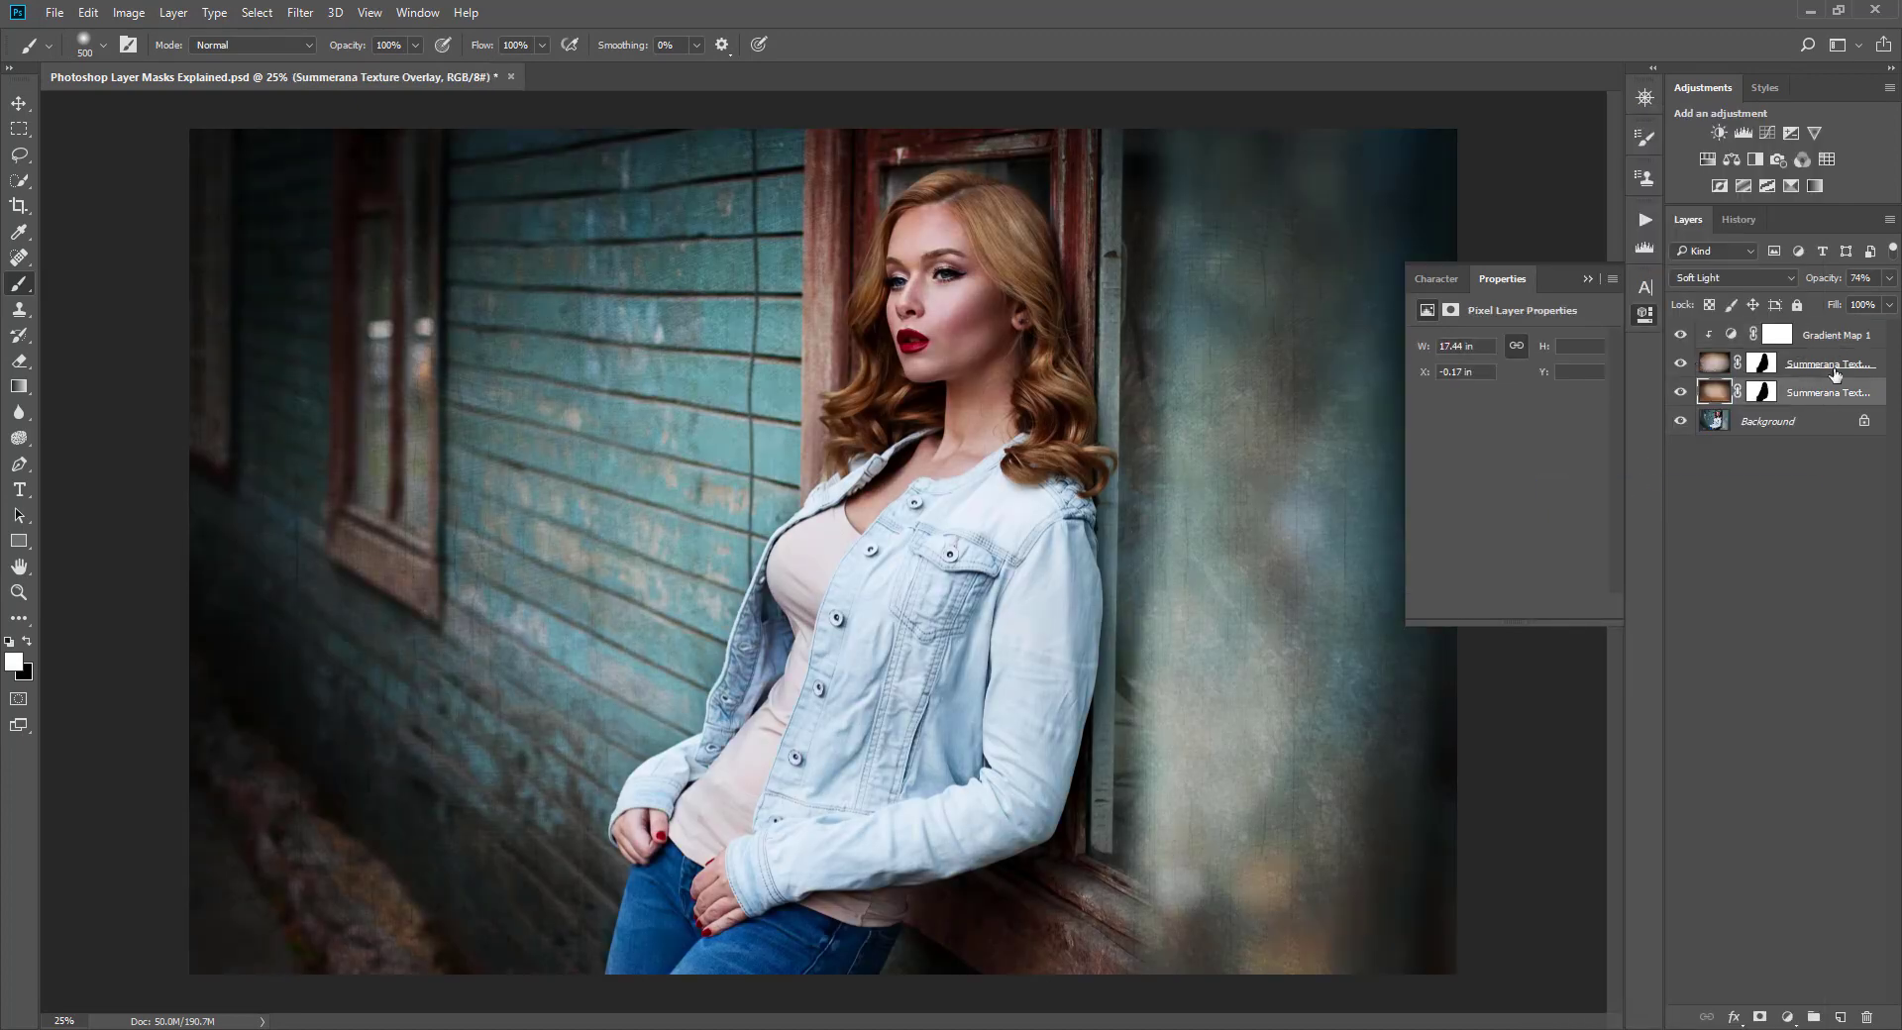
pyautogui.click(1814, 186)
pyautogui.click(1565, 311)
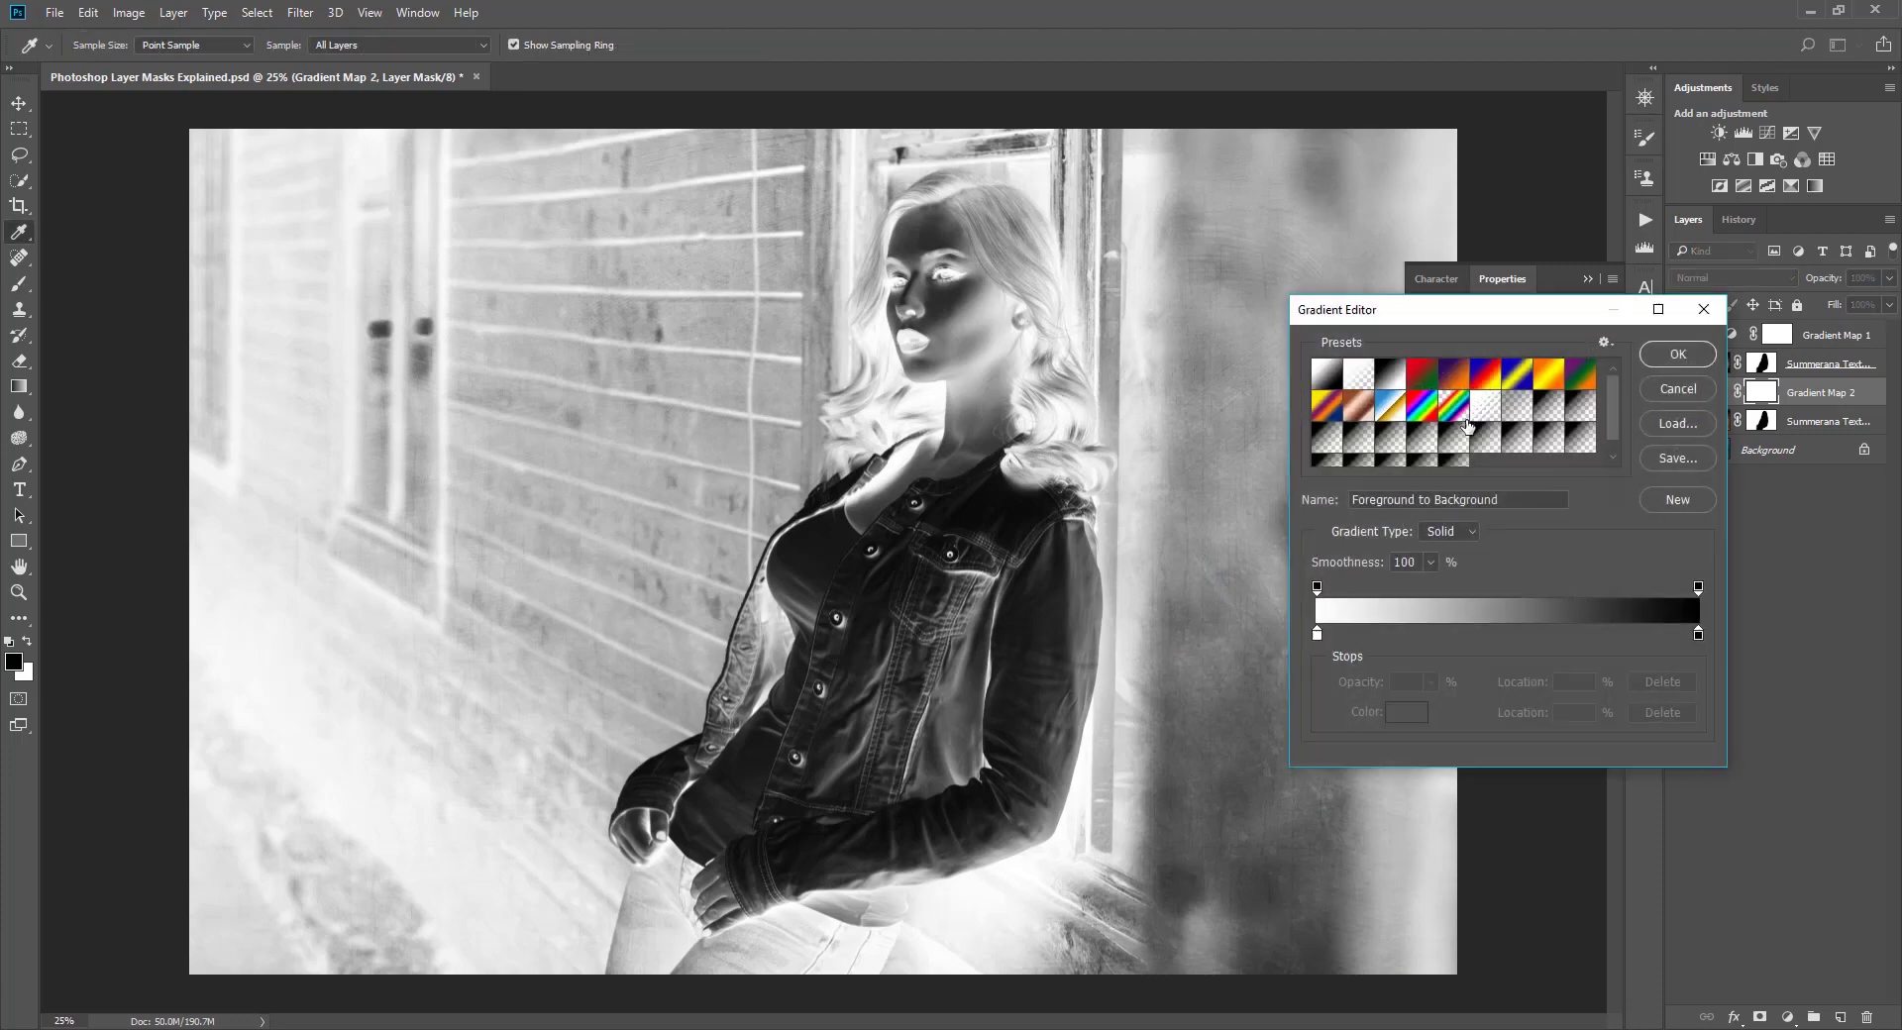
pyautogui.click(1390, 376)
pyautogui.click(1677, 353)
pyautogui.rightClick(1832, 393)
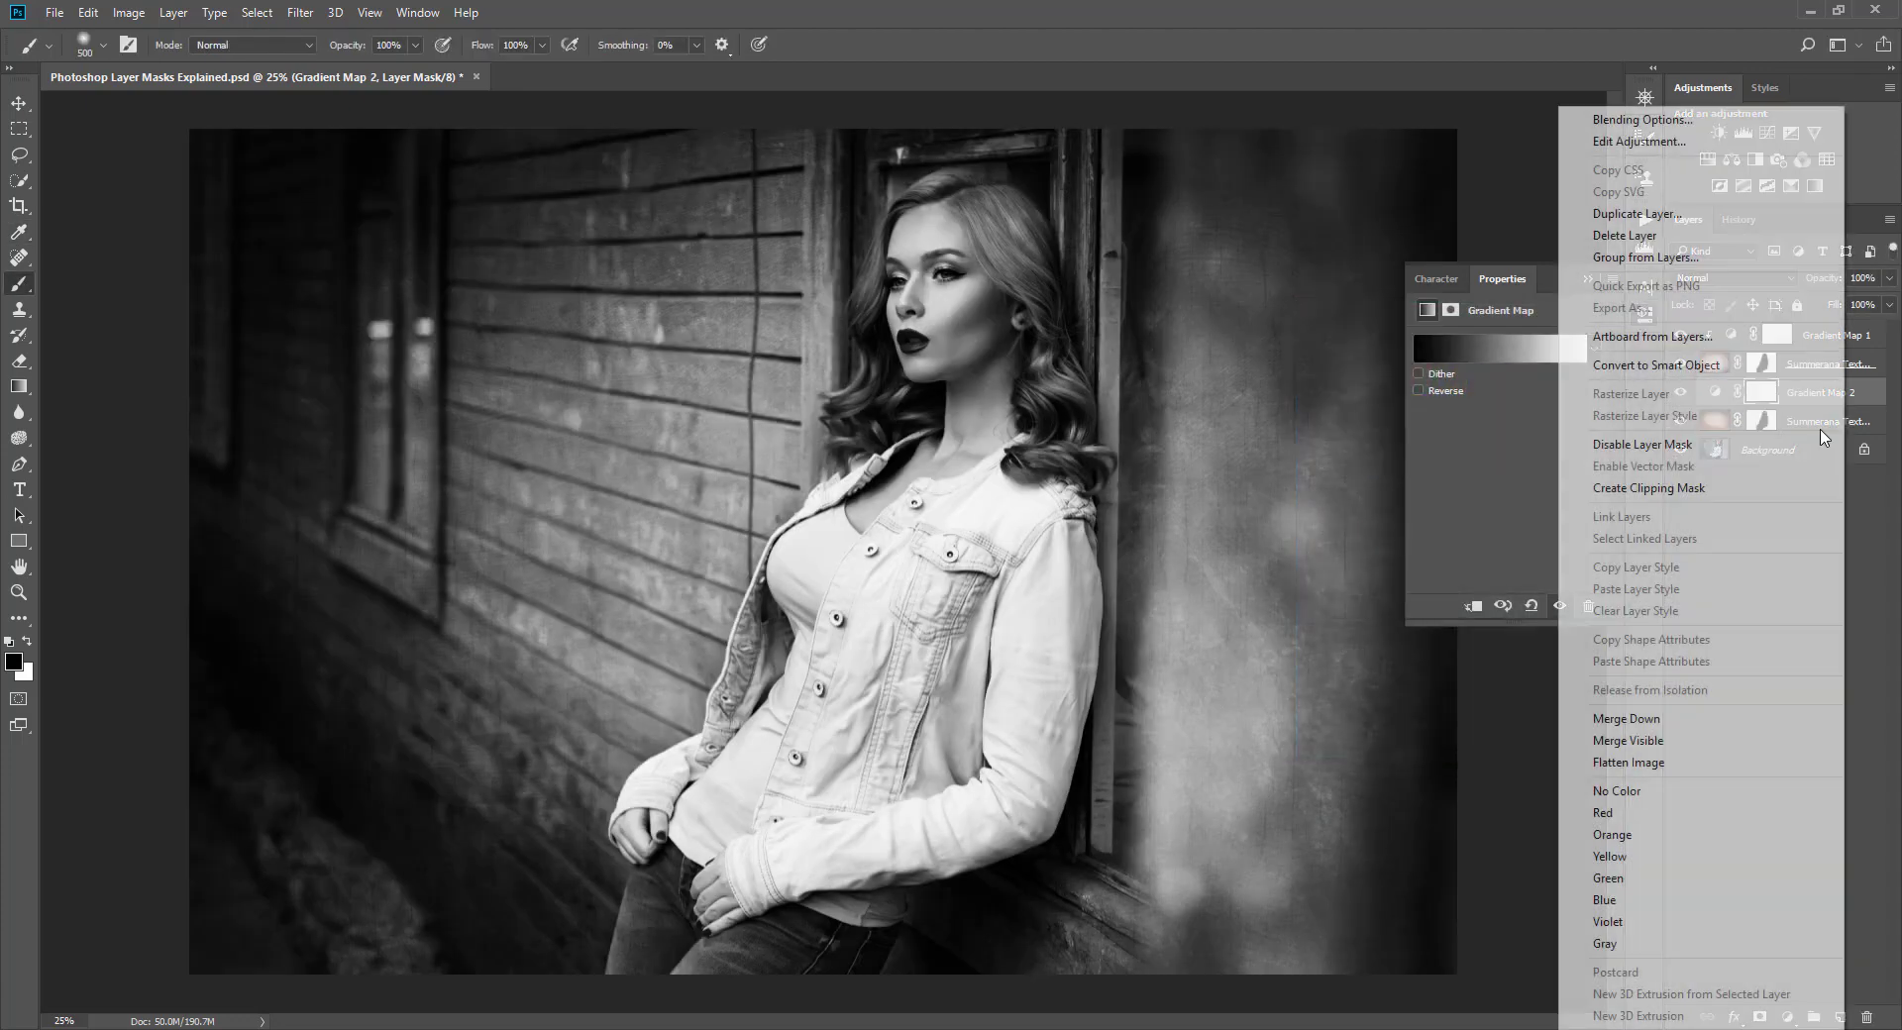
pyautogui.click(1649, 487)
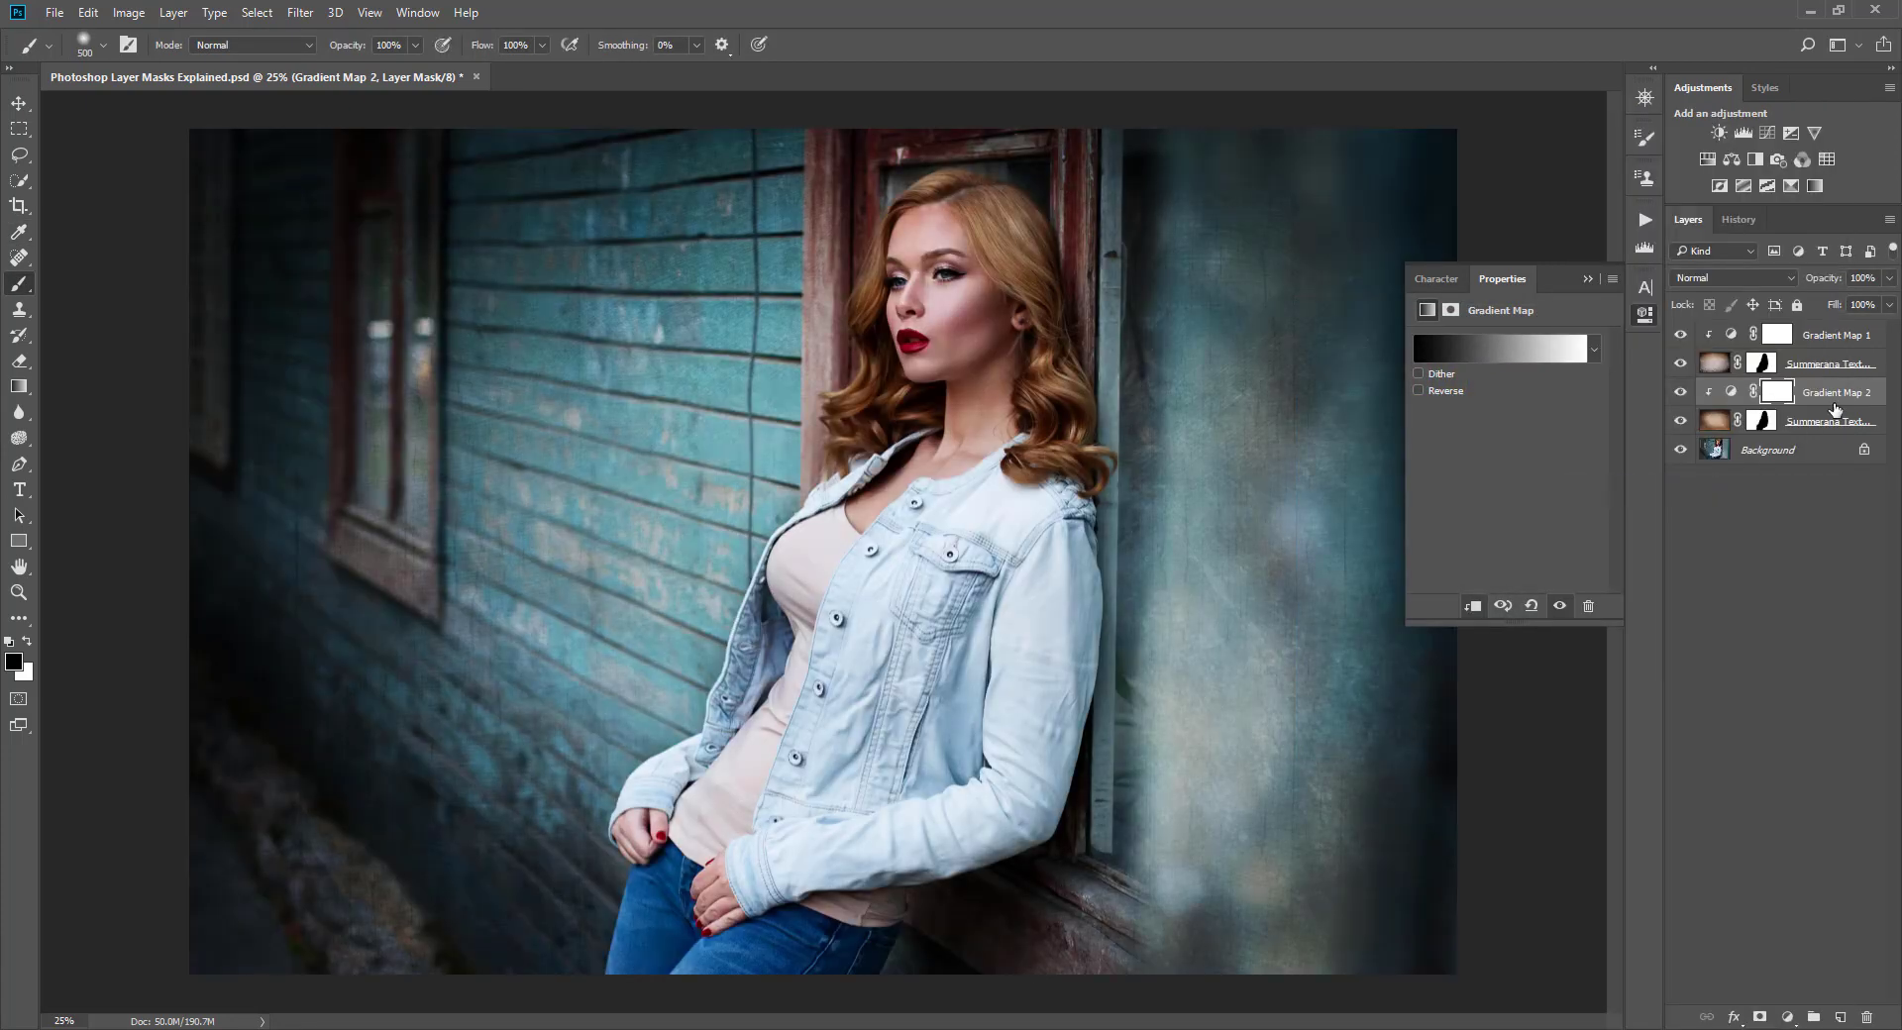
# Toggle the visibility of the upper gradient map and texture layers to compare their effect on the image's colours
pyautogui.click(1746, 336)
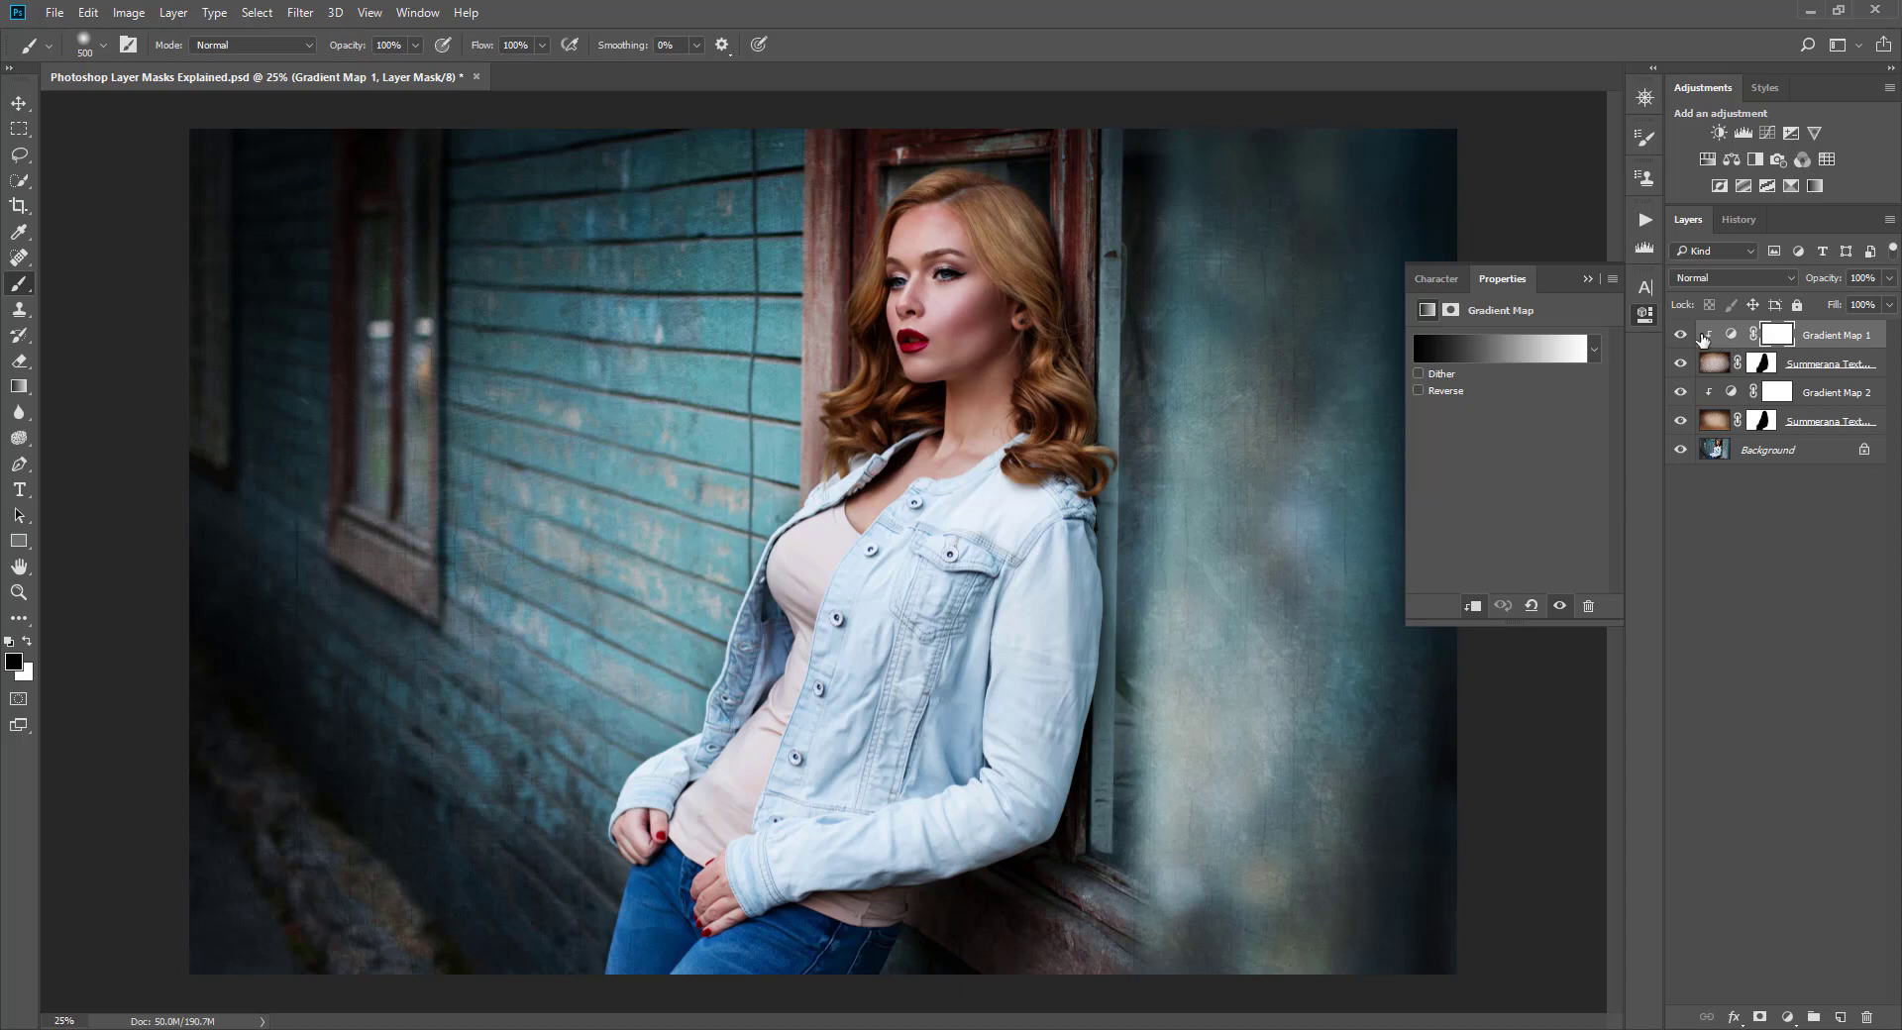
pyautogui.click(1684, 336)
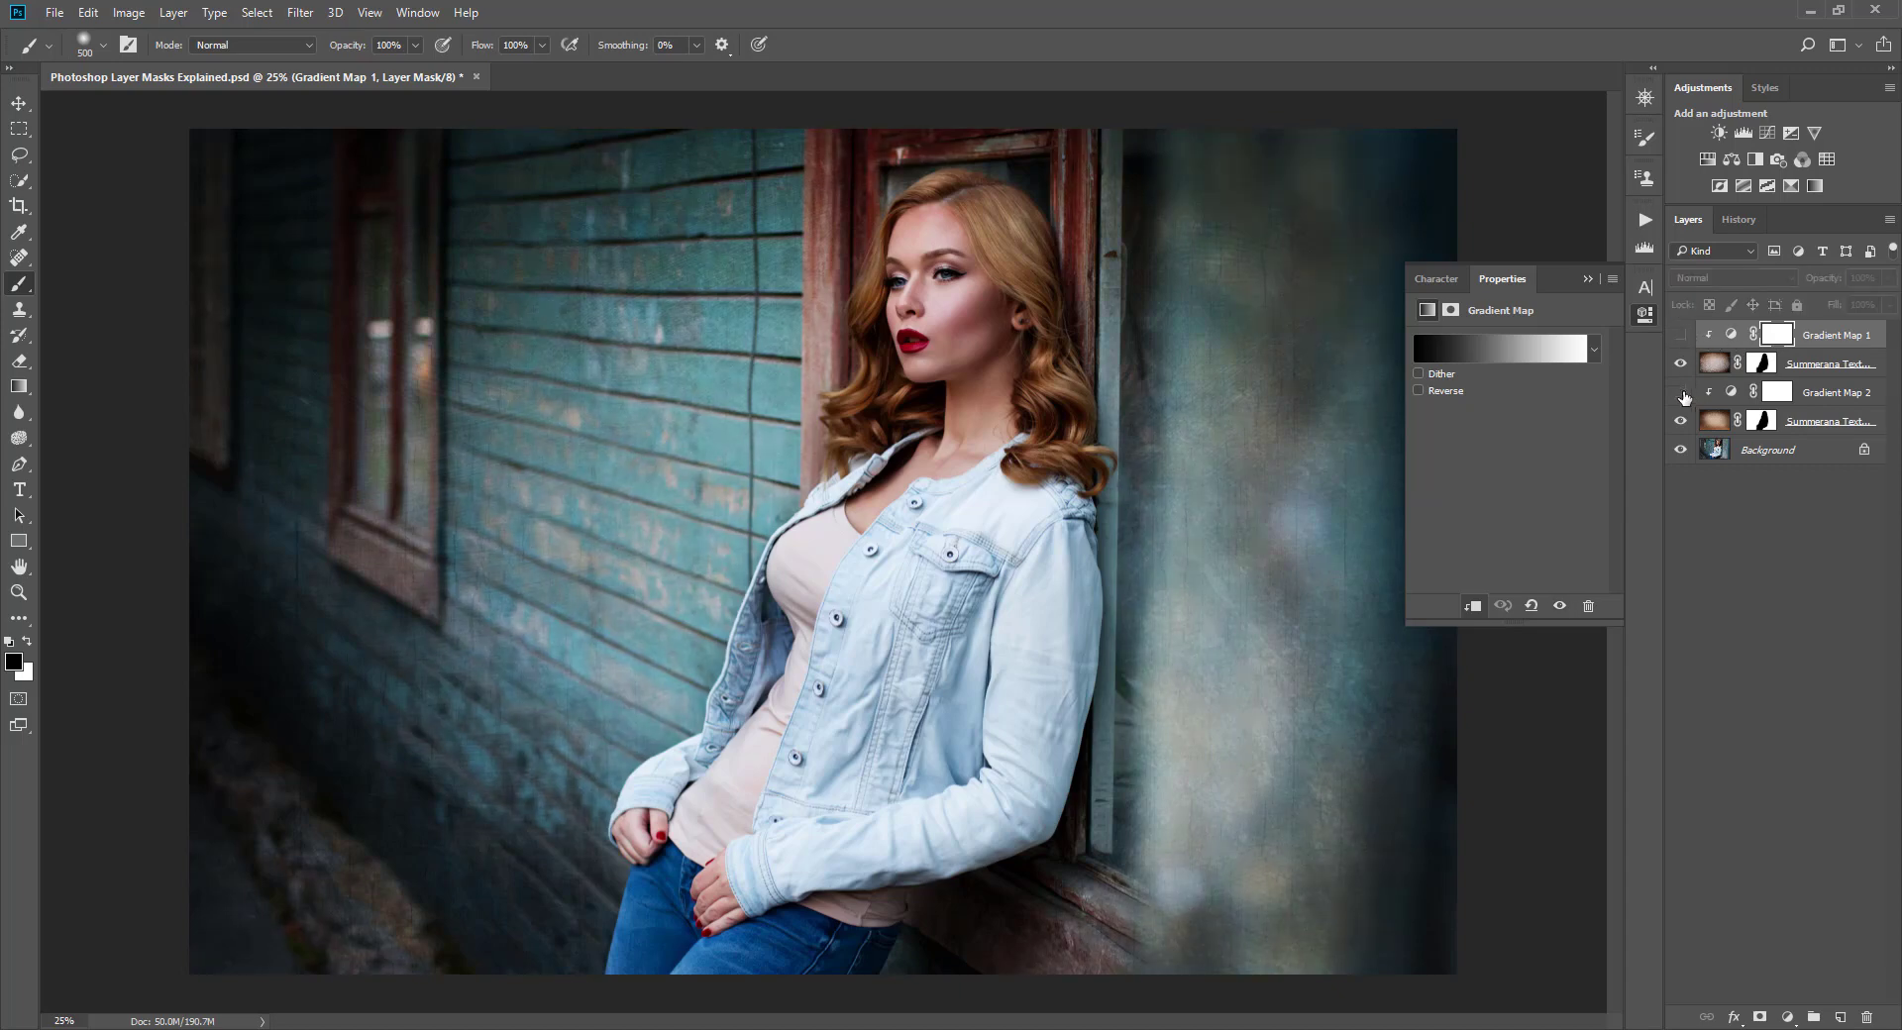
pyautogui.click(1682, 337)
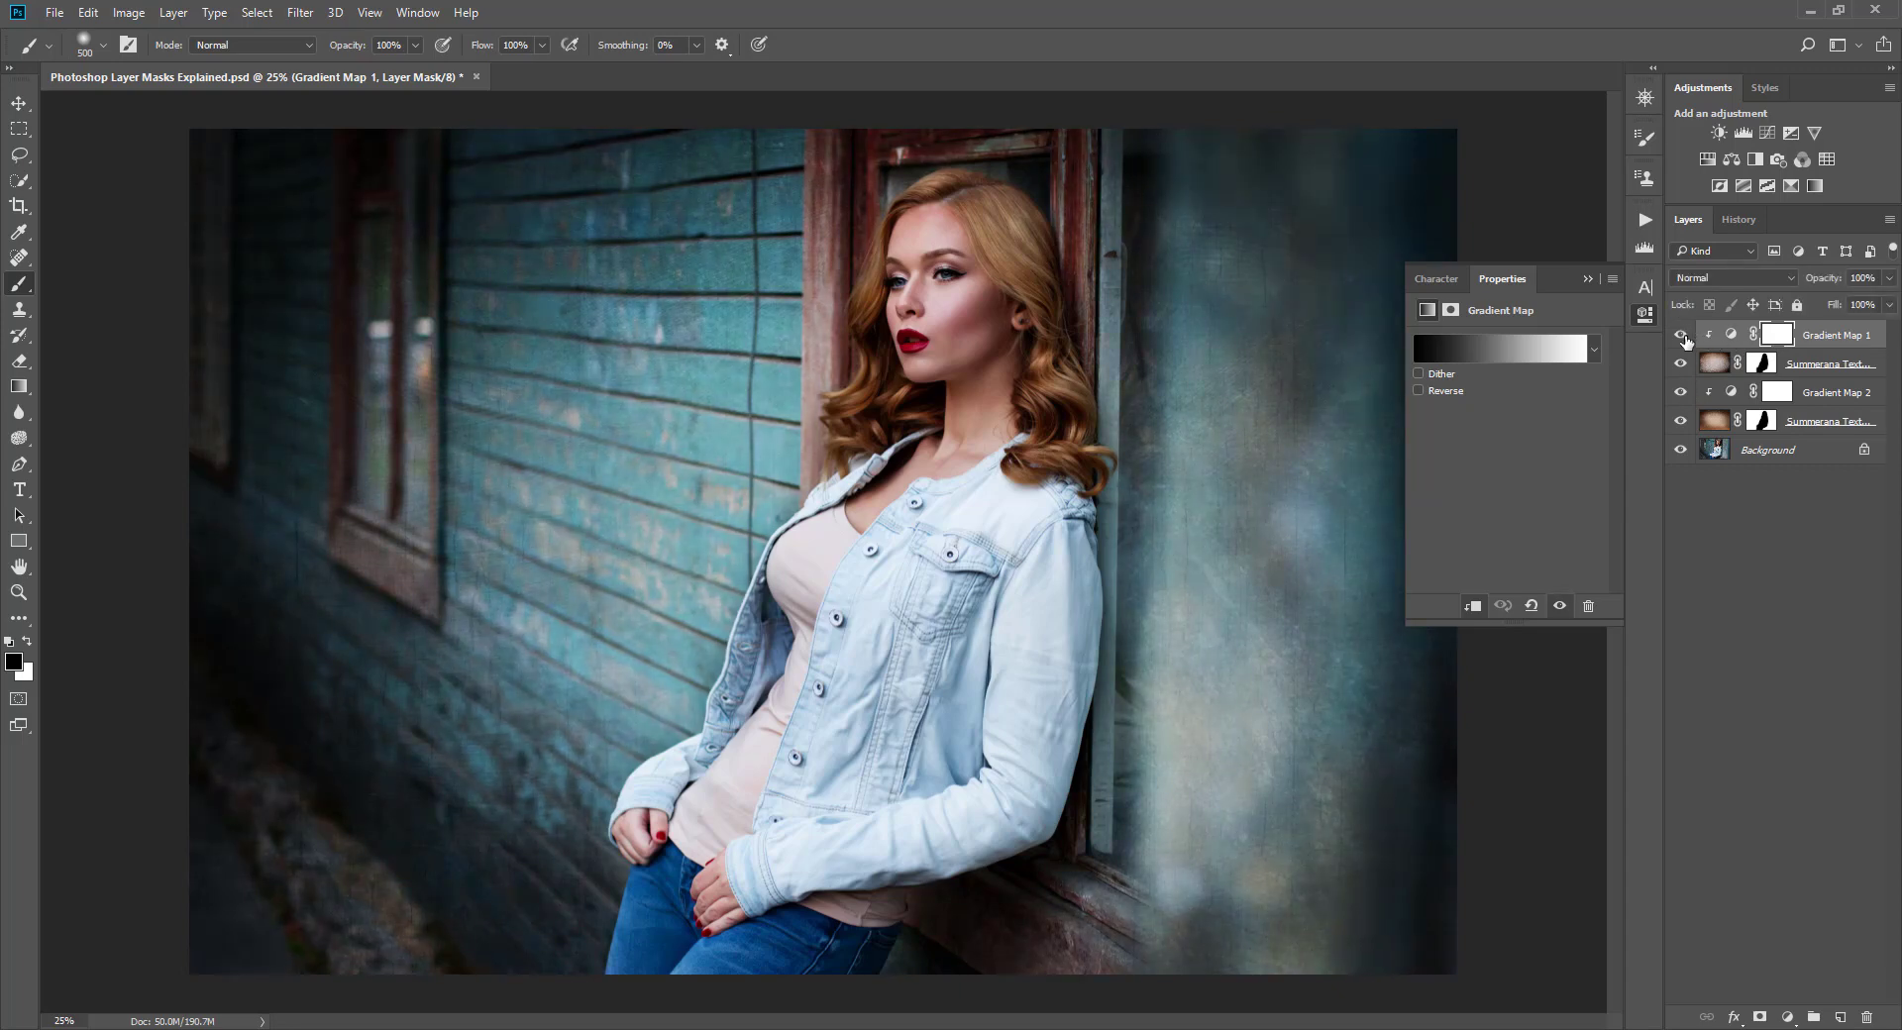
pyautogui.click(1680, 365)
pyautogui.click(1681, 365)
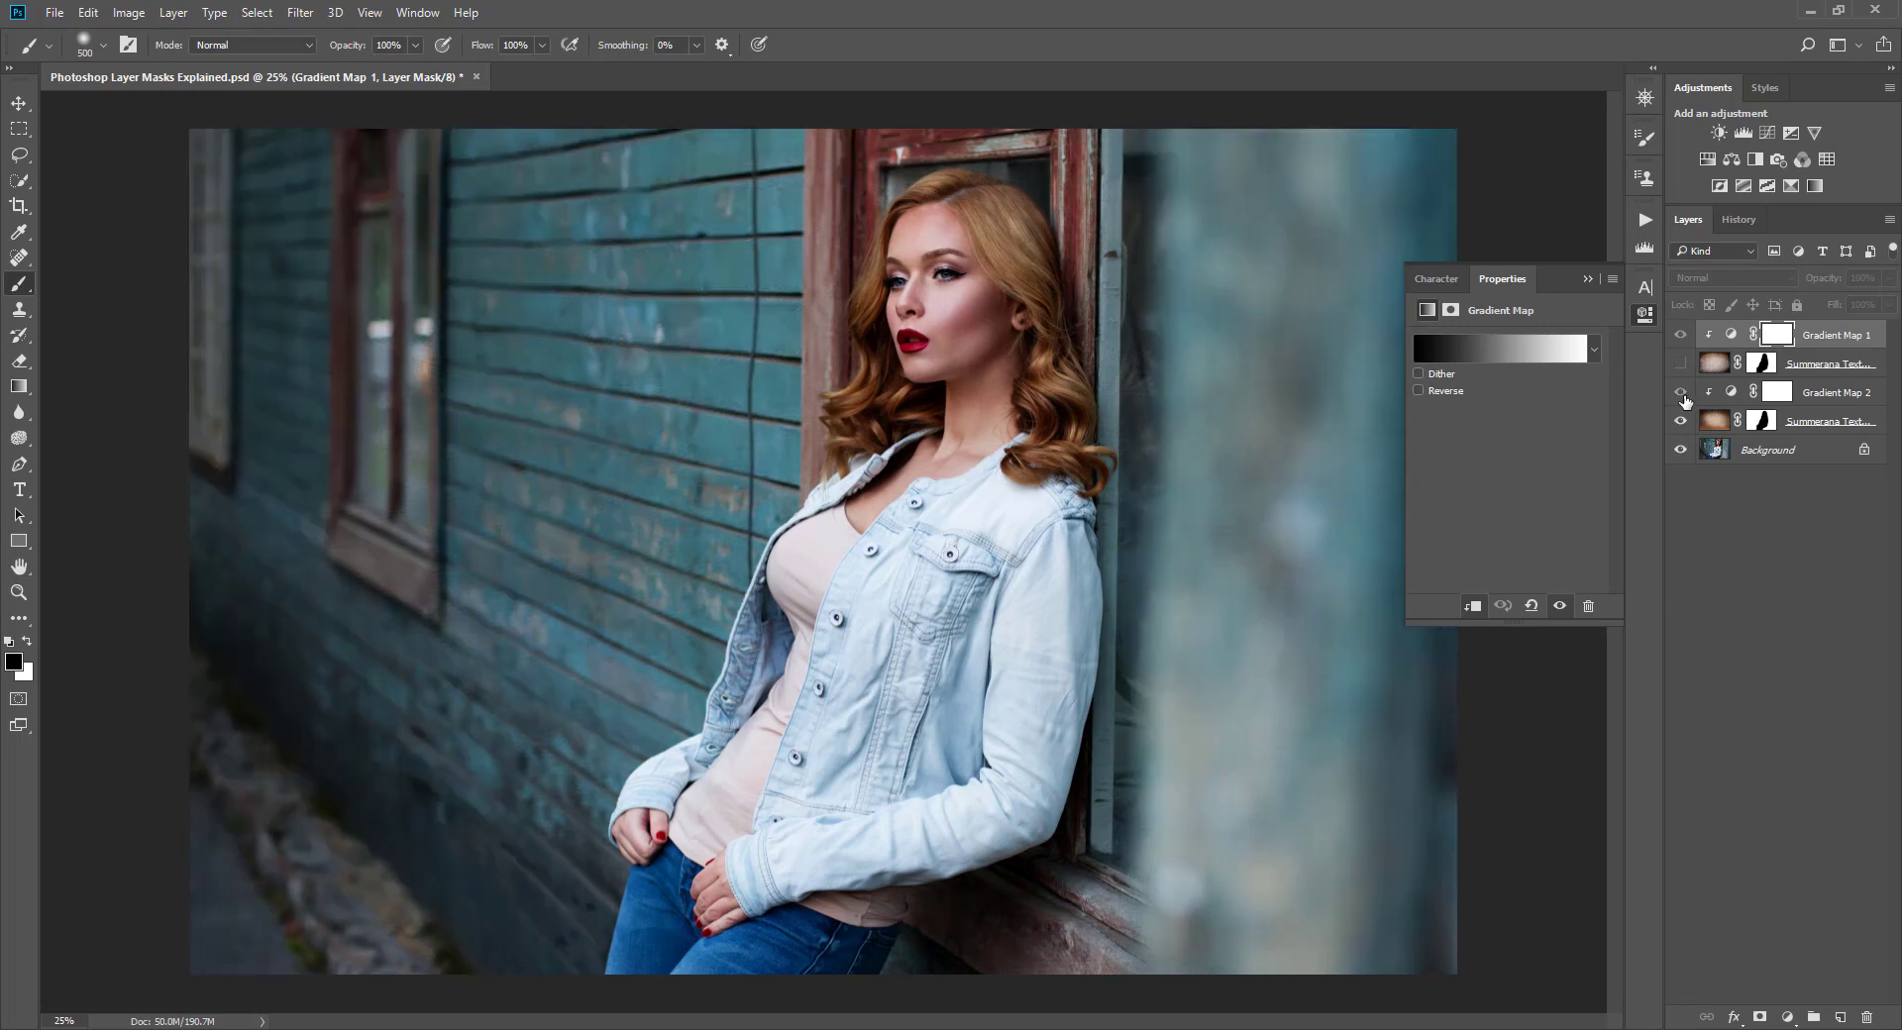
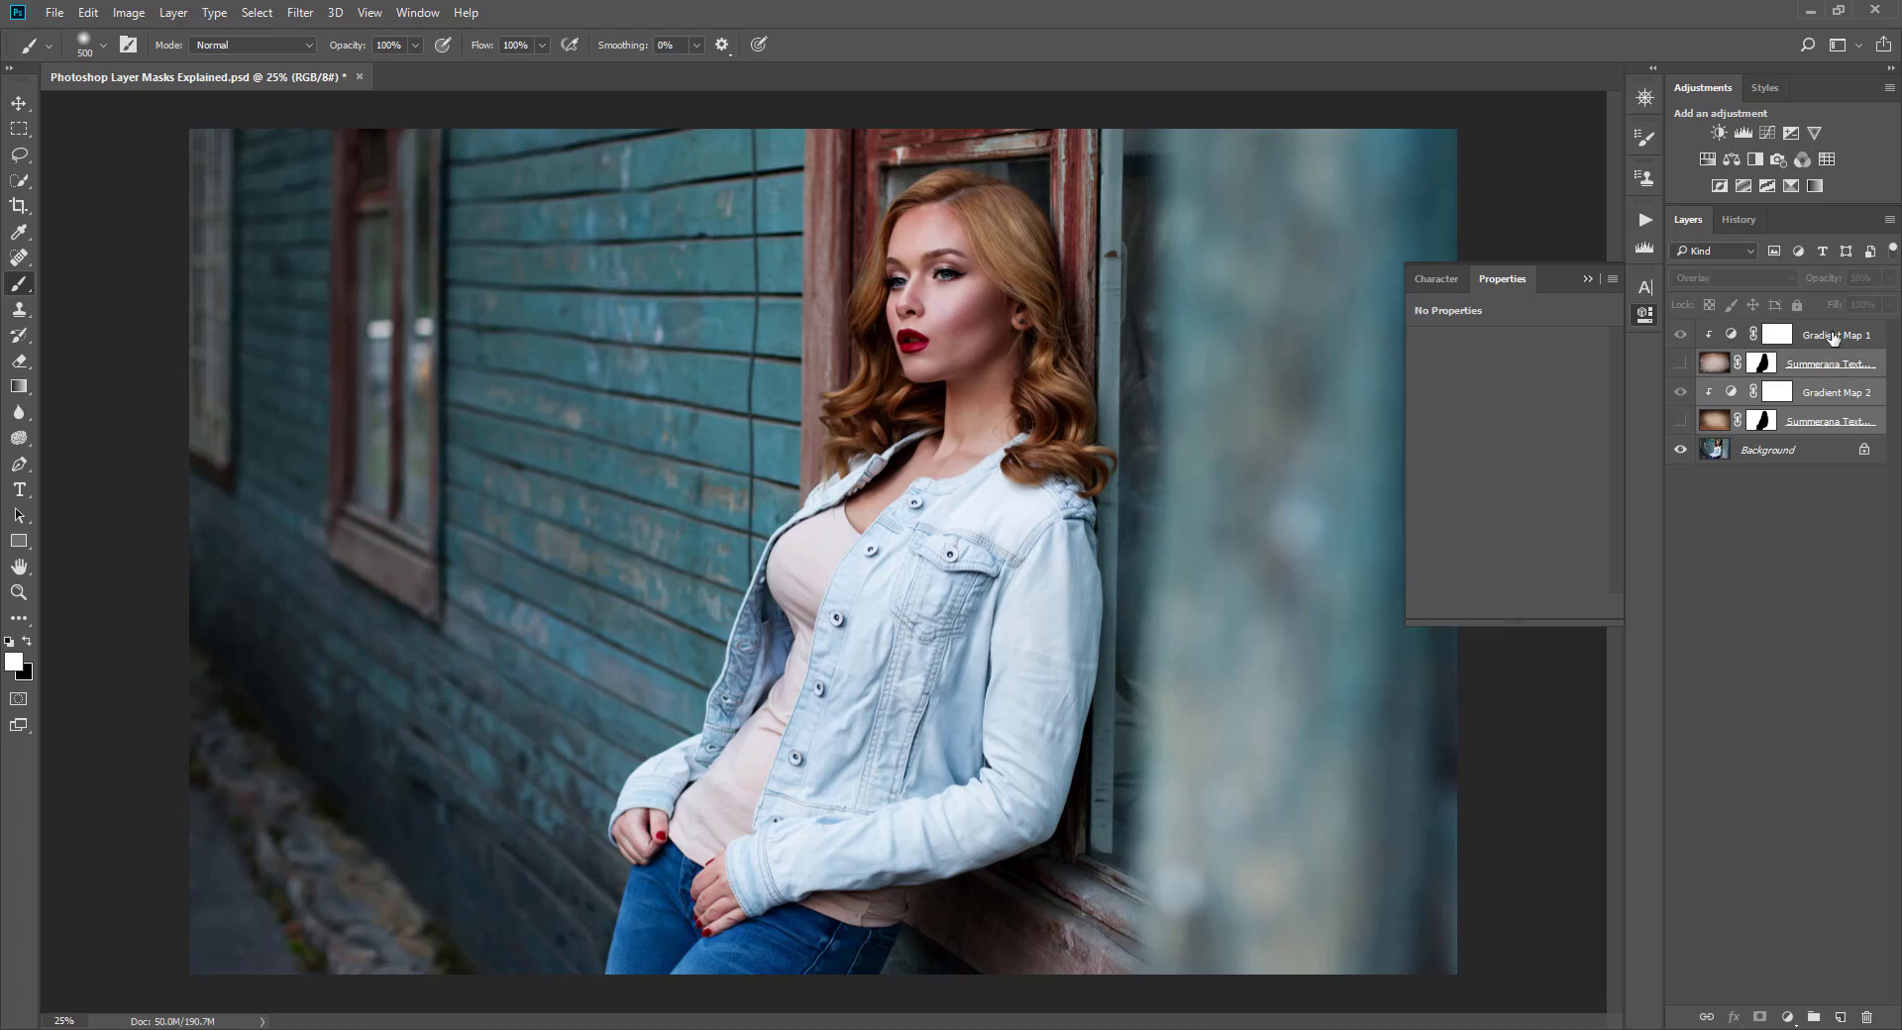
# Delete both texture layers and both gradient maps, keeping only the Background, and close the layer properties
pyautogui.moveTo(1838, 428); pyautogui.dragTo(1863, 1018)
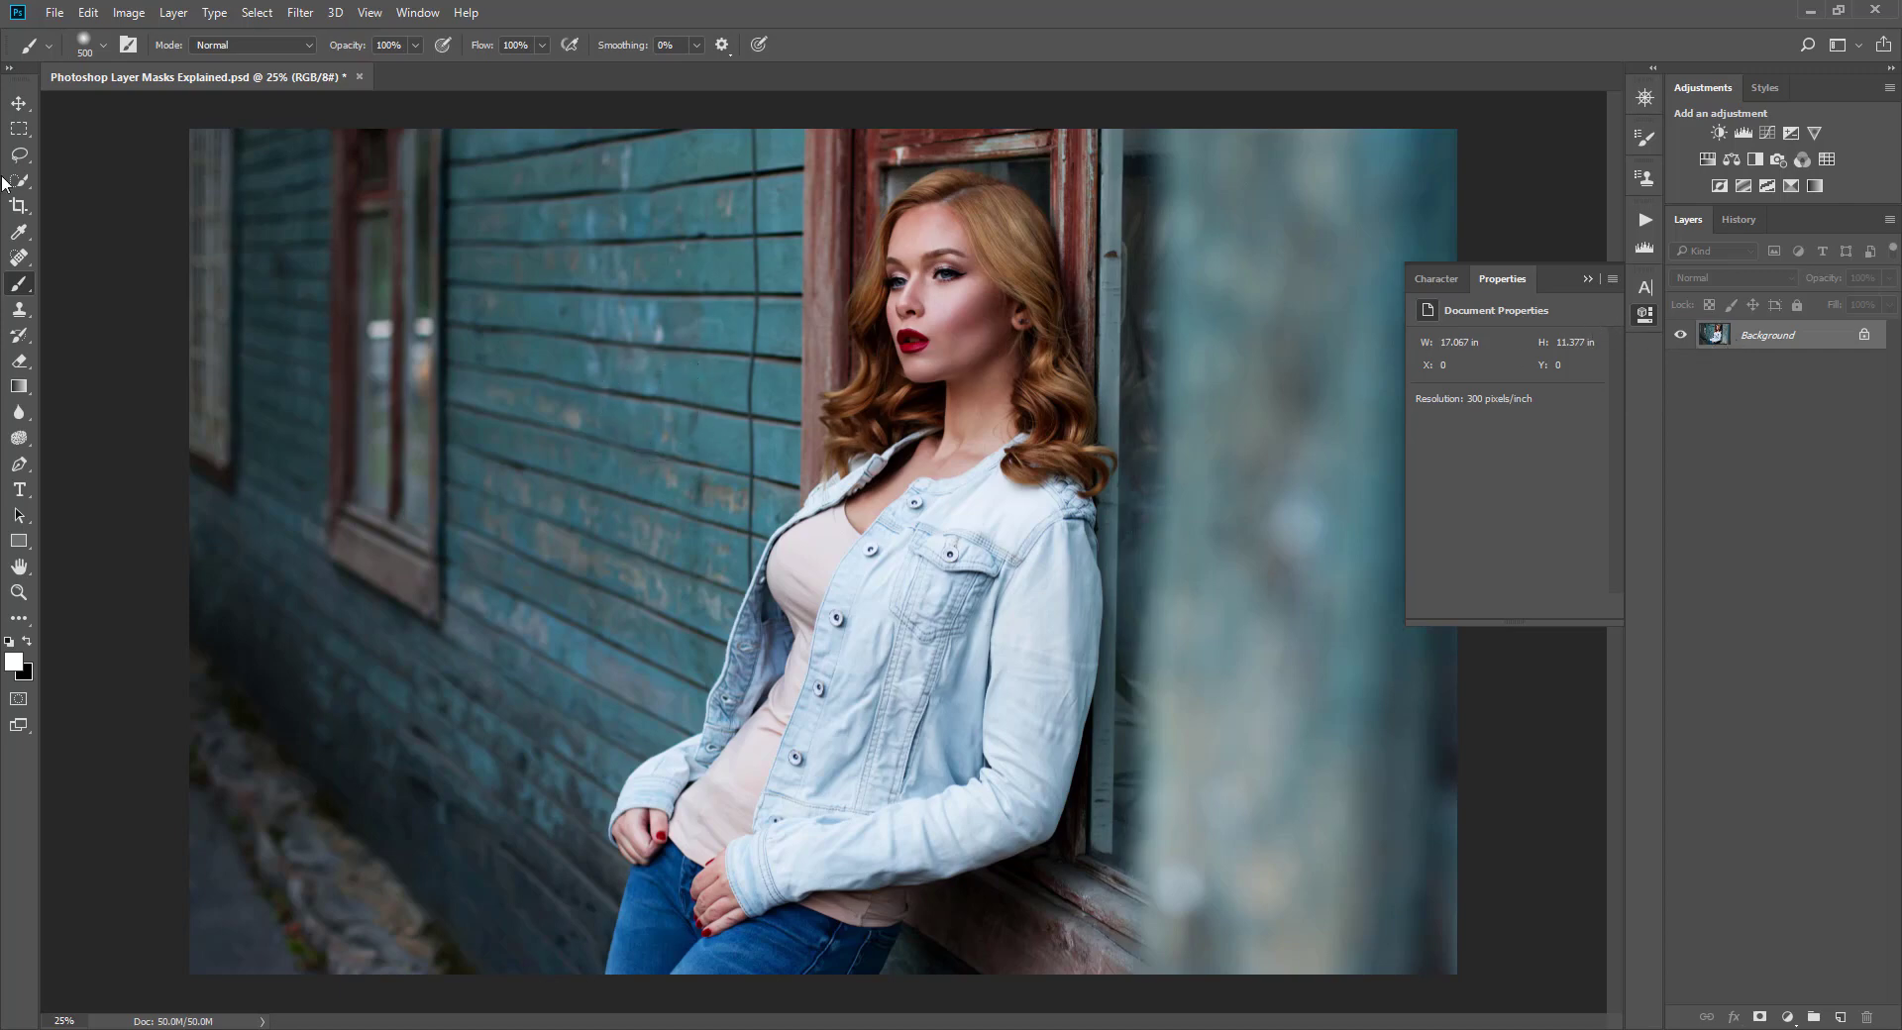
pyautogui.click(19, 102)
pyautogui.click(1570, 281)
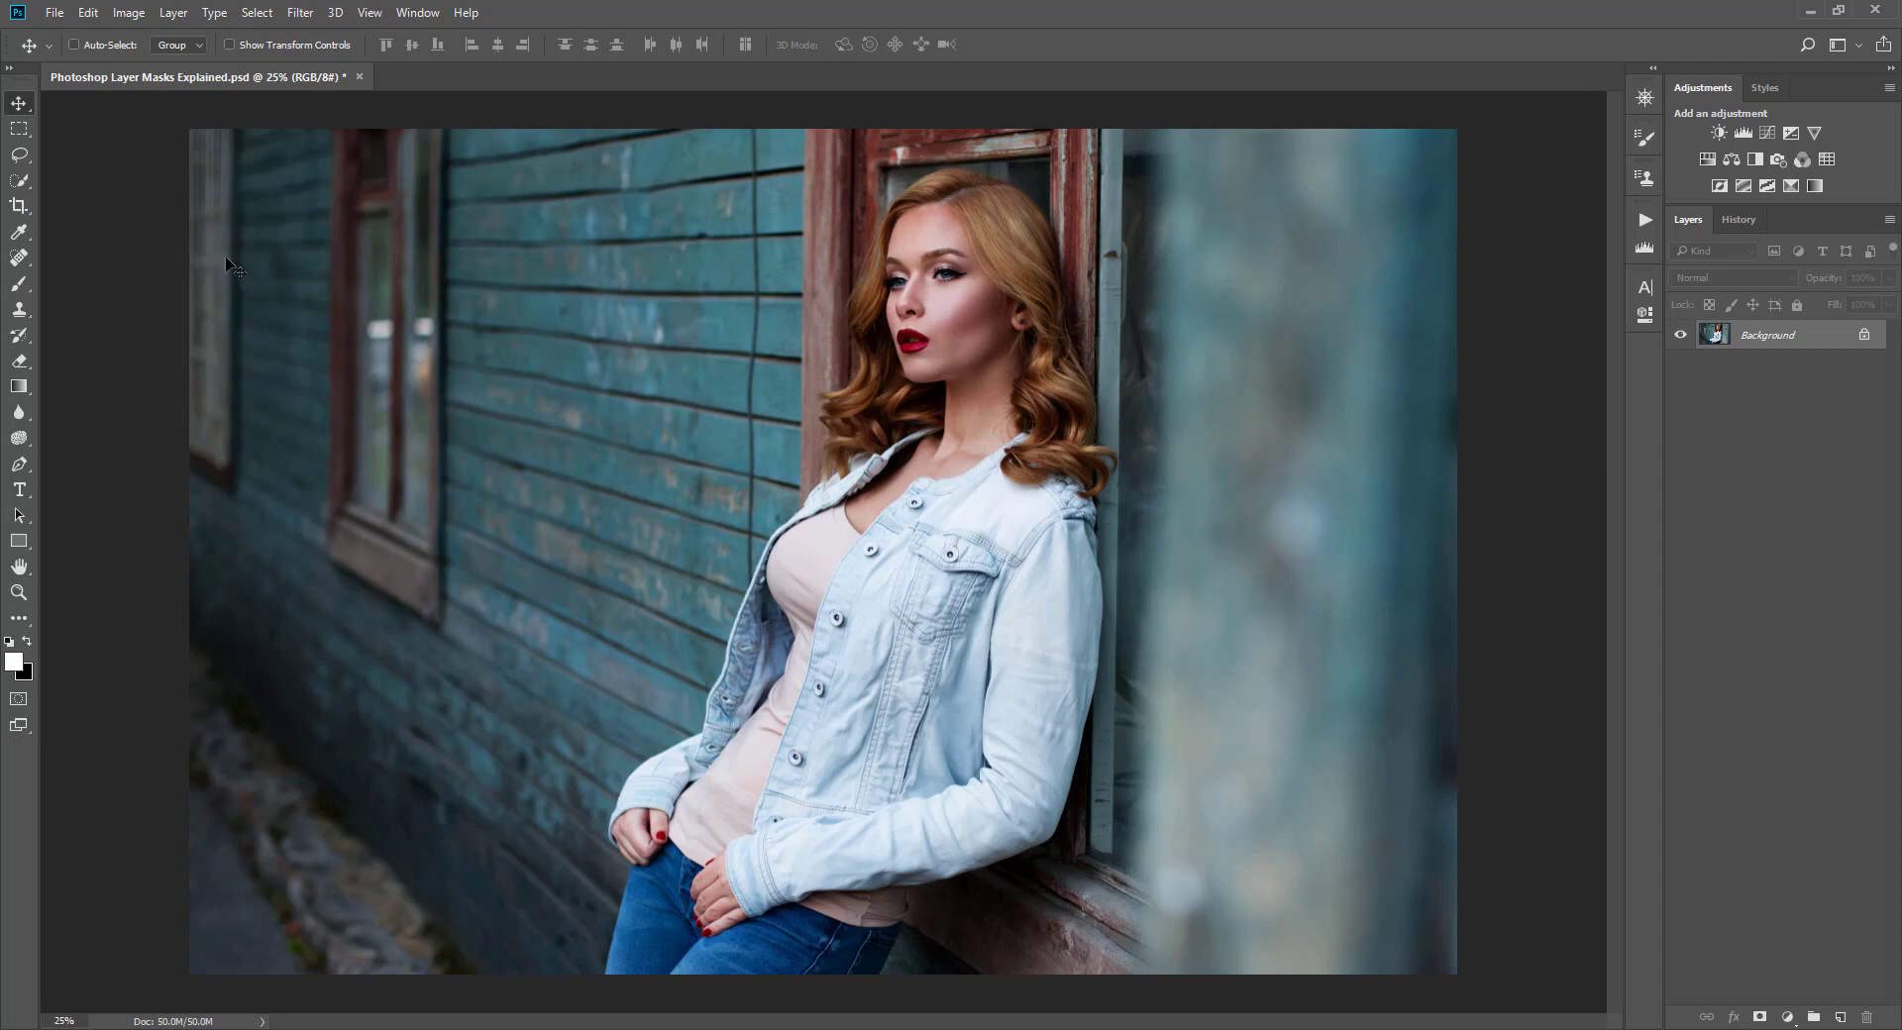
# Select the woman's upper hair and forehead using the Quick Selection tool with an enlarged brush
pyautogui.click(19, 183)
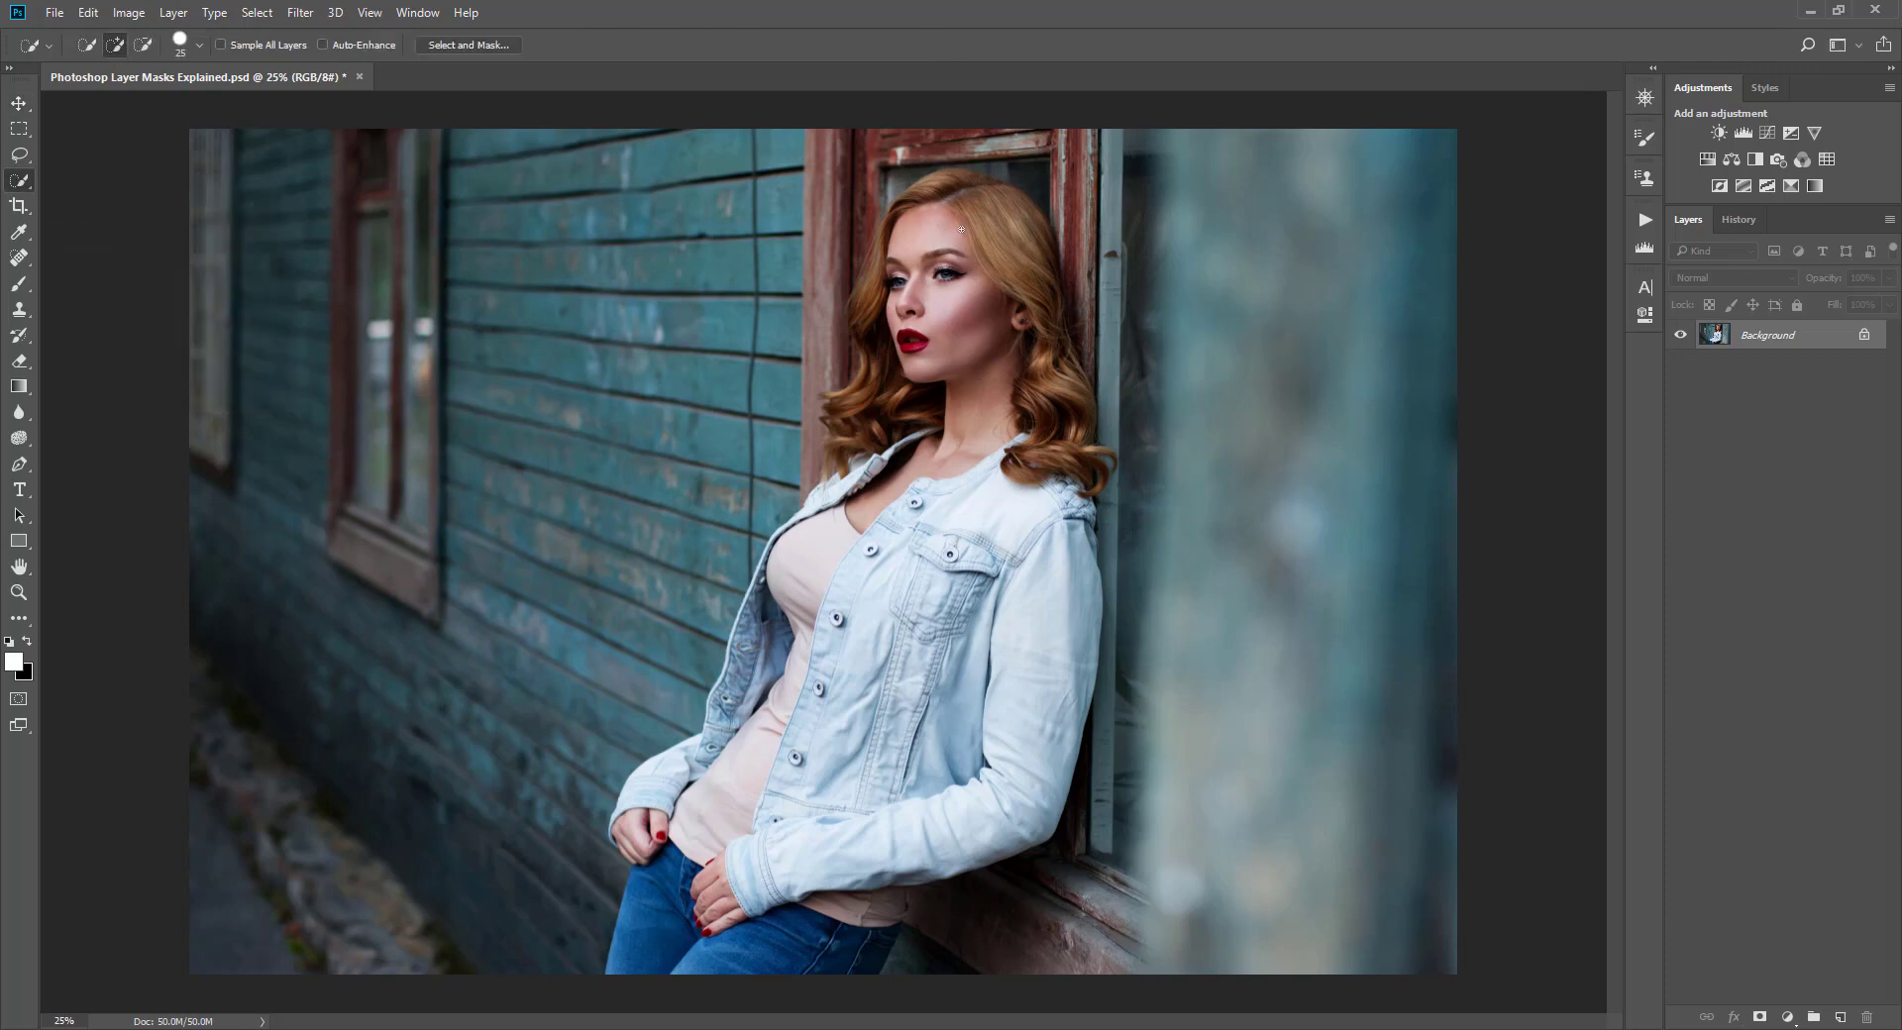
pyautogui.press(']')
pyautogui.press(']')
pyautogui.press(']')
pyautogui.press(']')
pyautogui.press(']')
pyautogui.press(']')
pyautogui.press(']')
pyautogui.moveTo(949, 192)
pyautogui.mouseDown()
pyautogui.moveTo(921, 190)
pyautogui.moveTo(971, 174)
pyautogui.moveTo(993, 229)
pyautogui.moveTo(906, 224)
pyautogui.moveTo(891, 259)
pyautogui.moveTo(916, 188)
pyautogui.moveTo(896, 288)
pyautogui.mouseUp()
# Subtract the window frame and glass around the hair from the selection using a smaller Quick Selection brush
pyautogui.click(144, 44)
pyautogui.press('[')
pyautogui.press('[')
pyautogui.press('[')
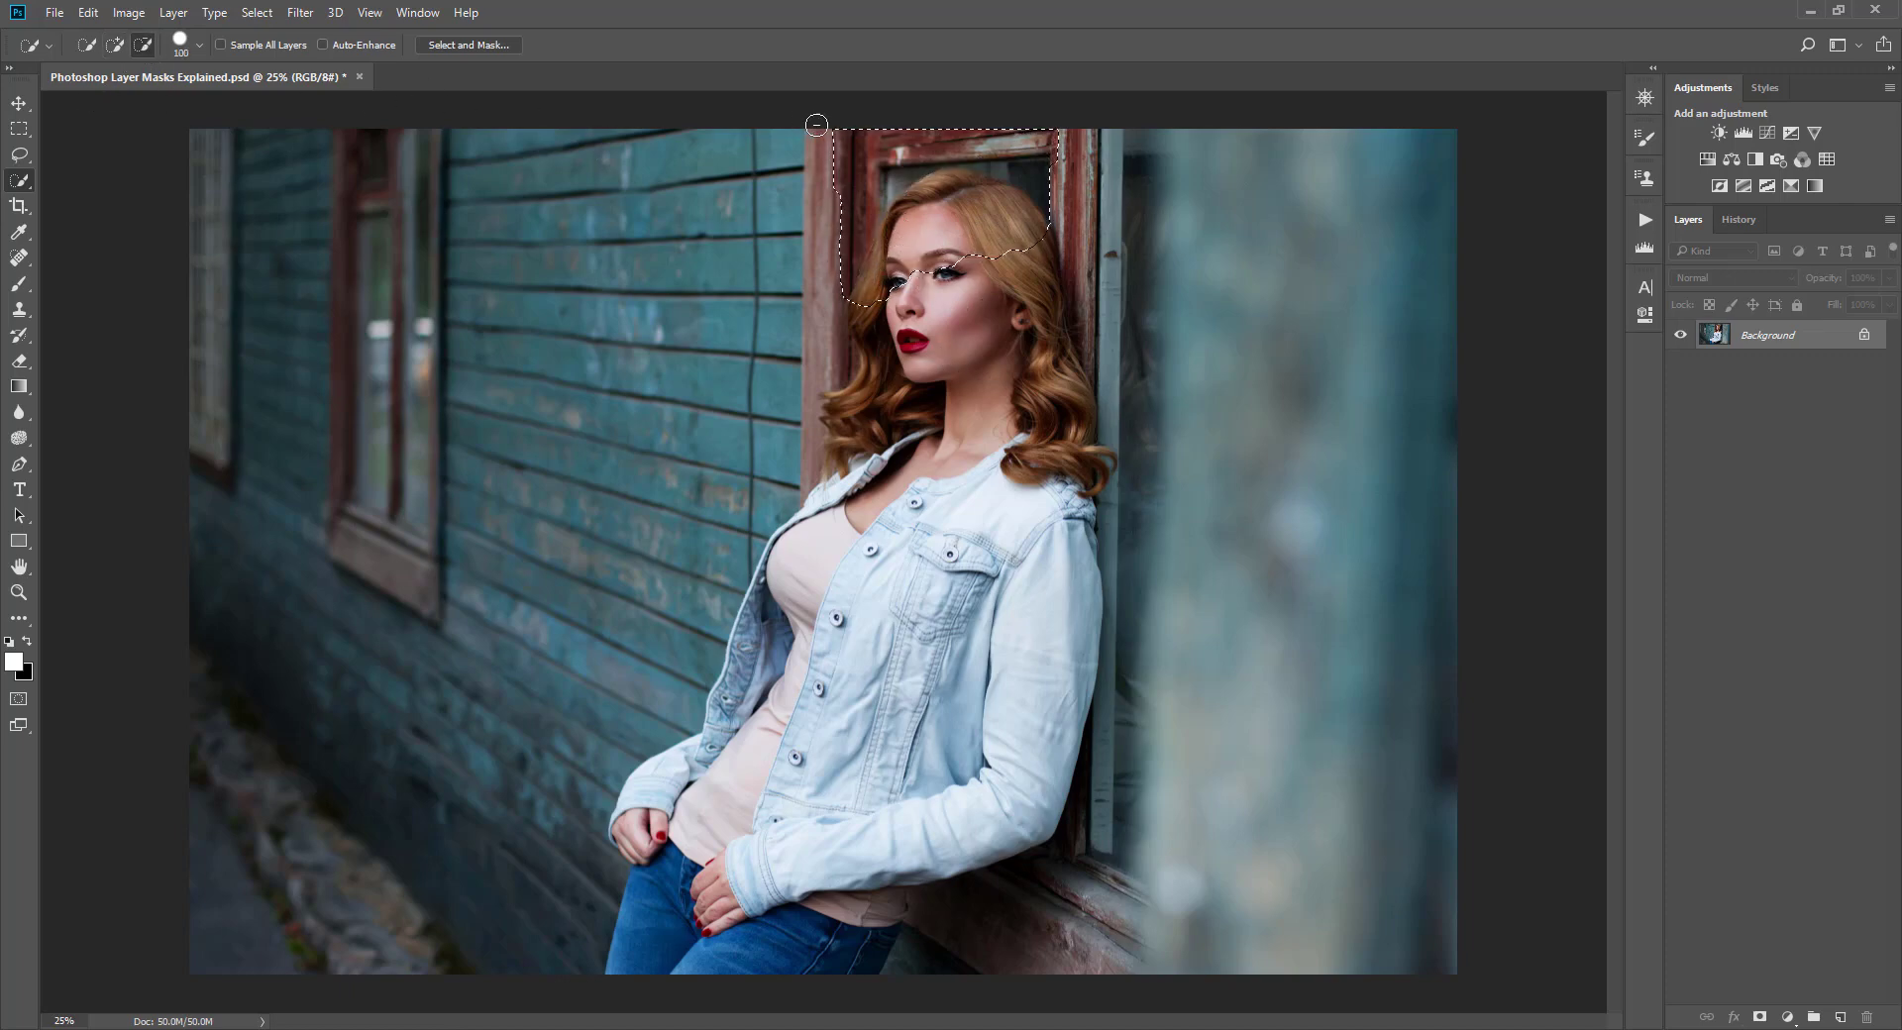
pyautogui.moveTo(823, 124)
pyautogui.mouseDown()
pyautogui.moveTo(871, 143)
pyautogui.moveTo(854, 182)
pyautogui.moveTo(902, 160)
pyautogui.moveTo(850, 211)
pyautogui.moveTo(834, 282)
pyautogui.moveTo(891, 171)
pyautogui.moveTo(930, 153)
pyautogui.moveTo(1056, 173)
pyautogui.moveTo(1043, 144)
pyautogui.moveTo(1007, 163)
pyautogui.mouseUp()
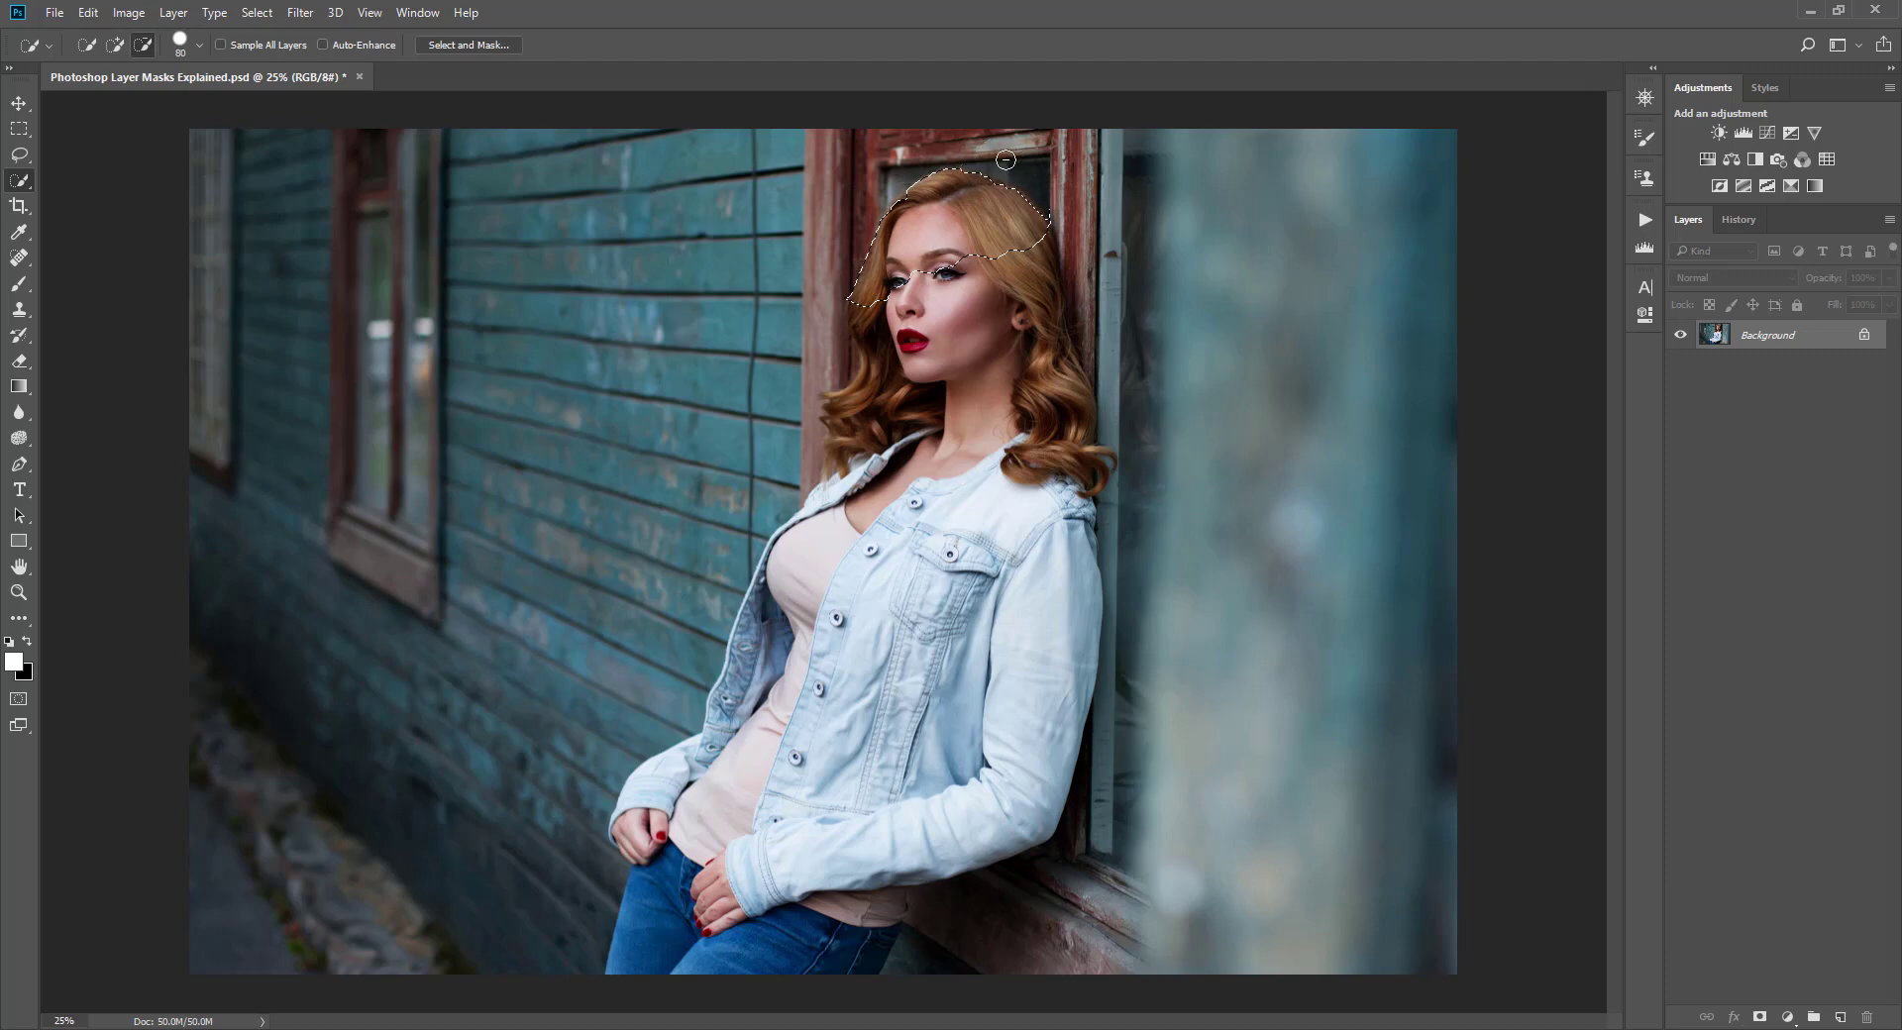
# Add the rest of the woman's hair, face, jacket and jeans to the selection with a 100 px Quick Selection brush
pyautogui.click(115, 44)
pyautogui.press(']')
pyautogui.press(']')
pyautogui.moveTo(942, 290)
pyautogui.mouseDown()
pyautogui.moveTo(923, 368)
pyautogui.moveTo(973, 394)
pyautogui.moveTo(892, 314)
pyautogui.moveTo(841, 472)
pyautogui.moveTo(856, 516)
pyautogui.moveTo(831, 706)
pyautogui.moveTo(930, 539)
pyautogui.moveTo(1032, 460)
pyautogui.moveTo(1078, 465)
pyautogui.moveTo(985, 744)
pyautogui.moveTo(876, 748)
pyautogui.moveTo(809, 644)
pyautogui.moveTo(784, 662)
pyautogui.moveTo(779, 630)
pyautogui.moveTo(698, 784)
pyautogui.moveTo(622, 835)
pyautogui.moveTo(661, 875)
pyautogui.moveTo(647, 938)
pyautogui.moveTo(774, 925)
pyautogui.moveTo(879, 876)
pyautogui.moveTo(897, 914)
pyautogui.mouseUp()
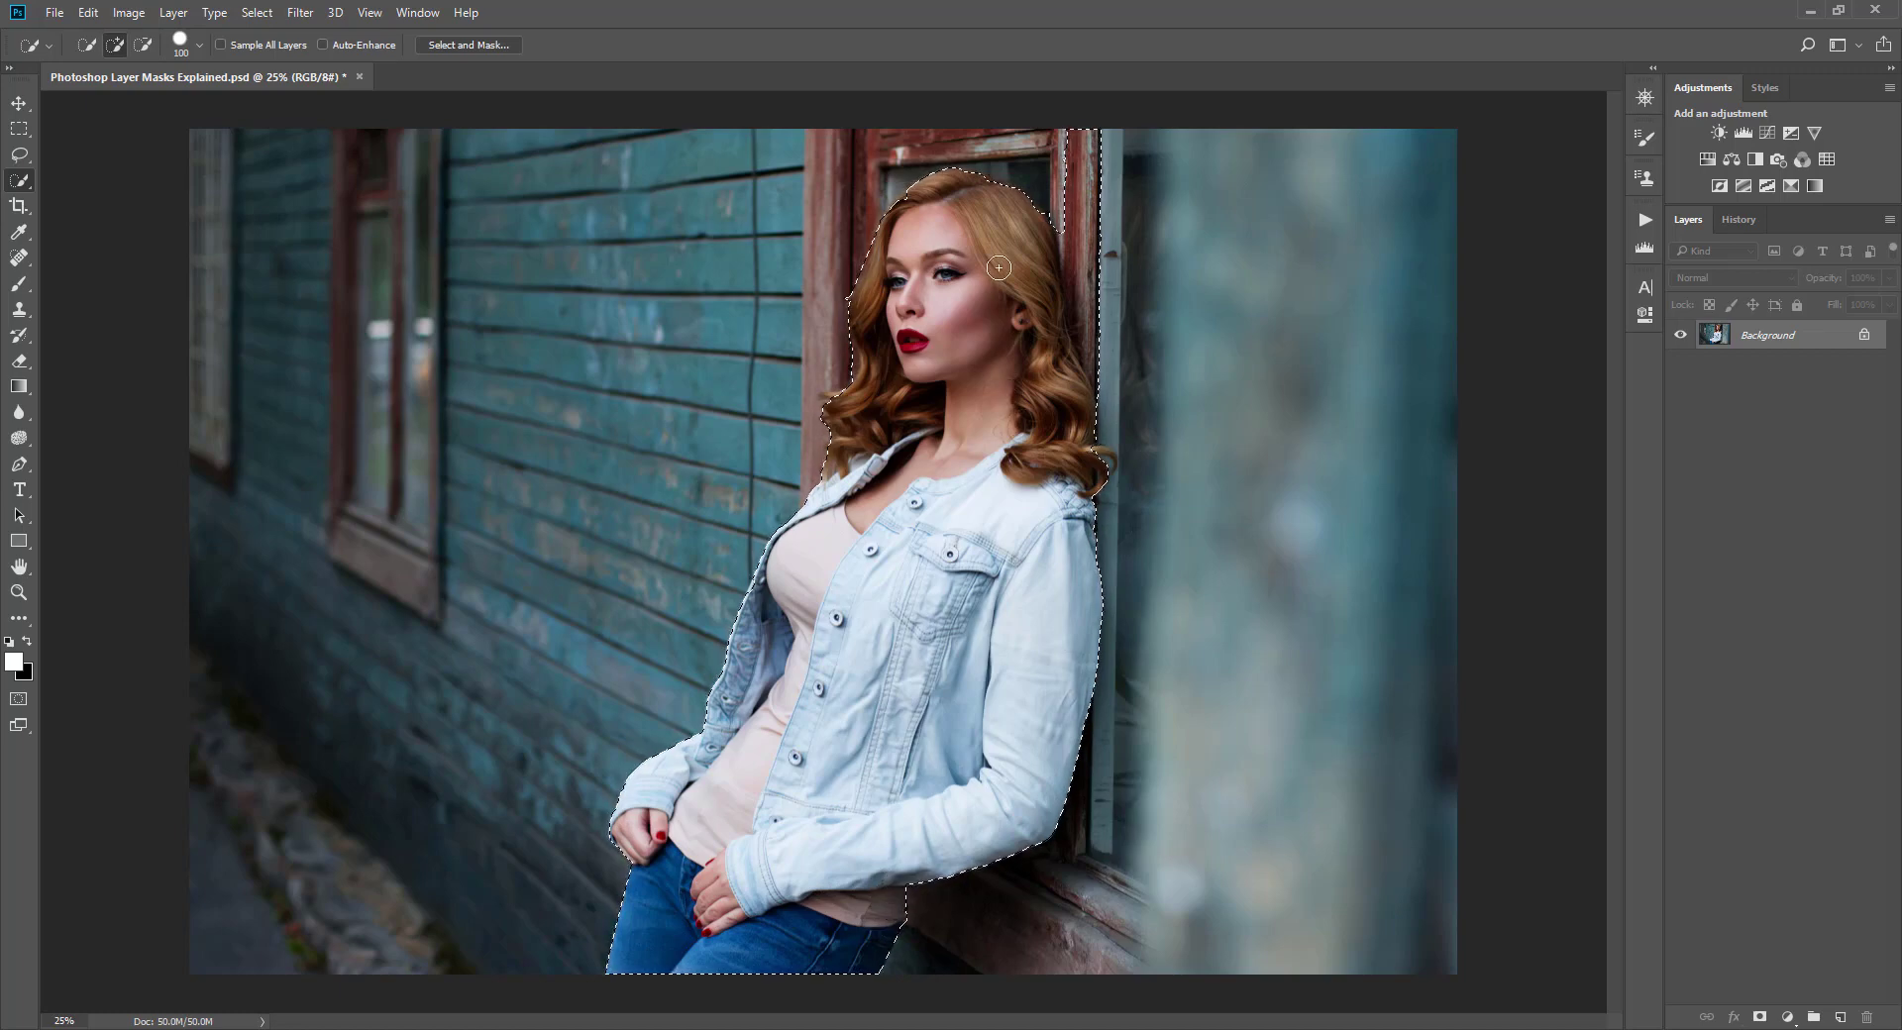
# Subtract the window trim beside the woman's hair from the selection with a 50 px Quick Selection brush
pyautogui.click(144, 44)
pyautogui.press('[')
pyautogui.press('[')
pyautogui.press('[')
pyautogui.moveTo(1082, 139); pyautogui.dragTo(1086, 217)
pyautogui.moveTo(1083, 274); pyautogui.dragTo(1096, 348)
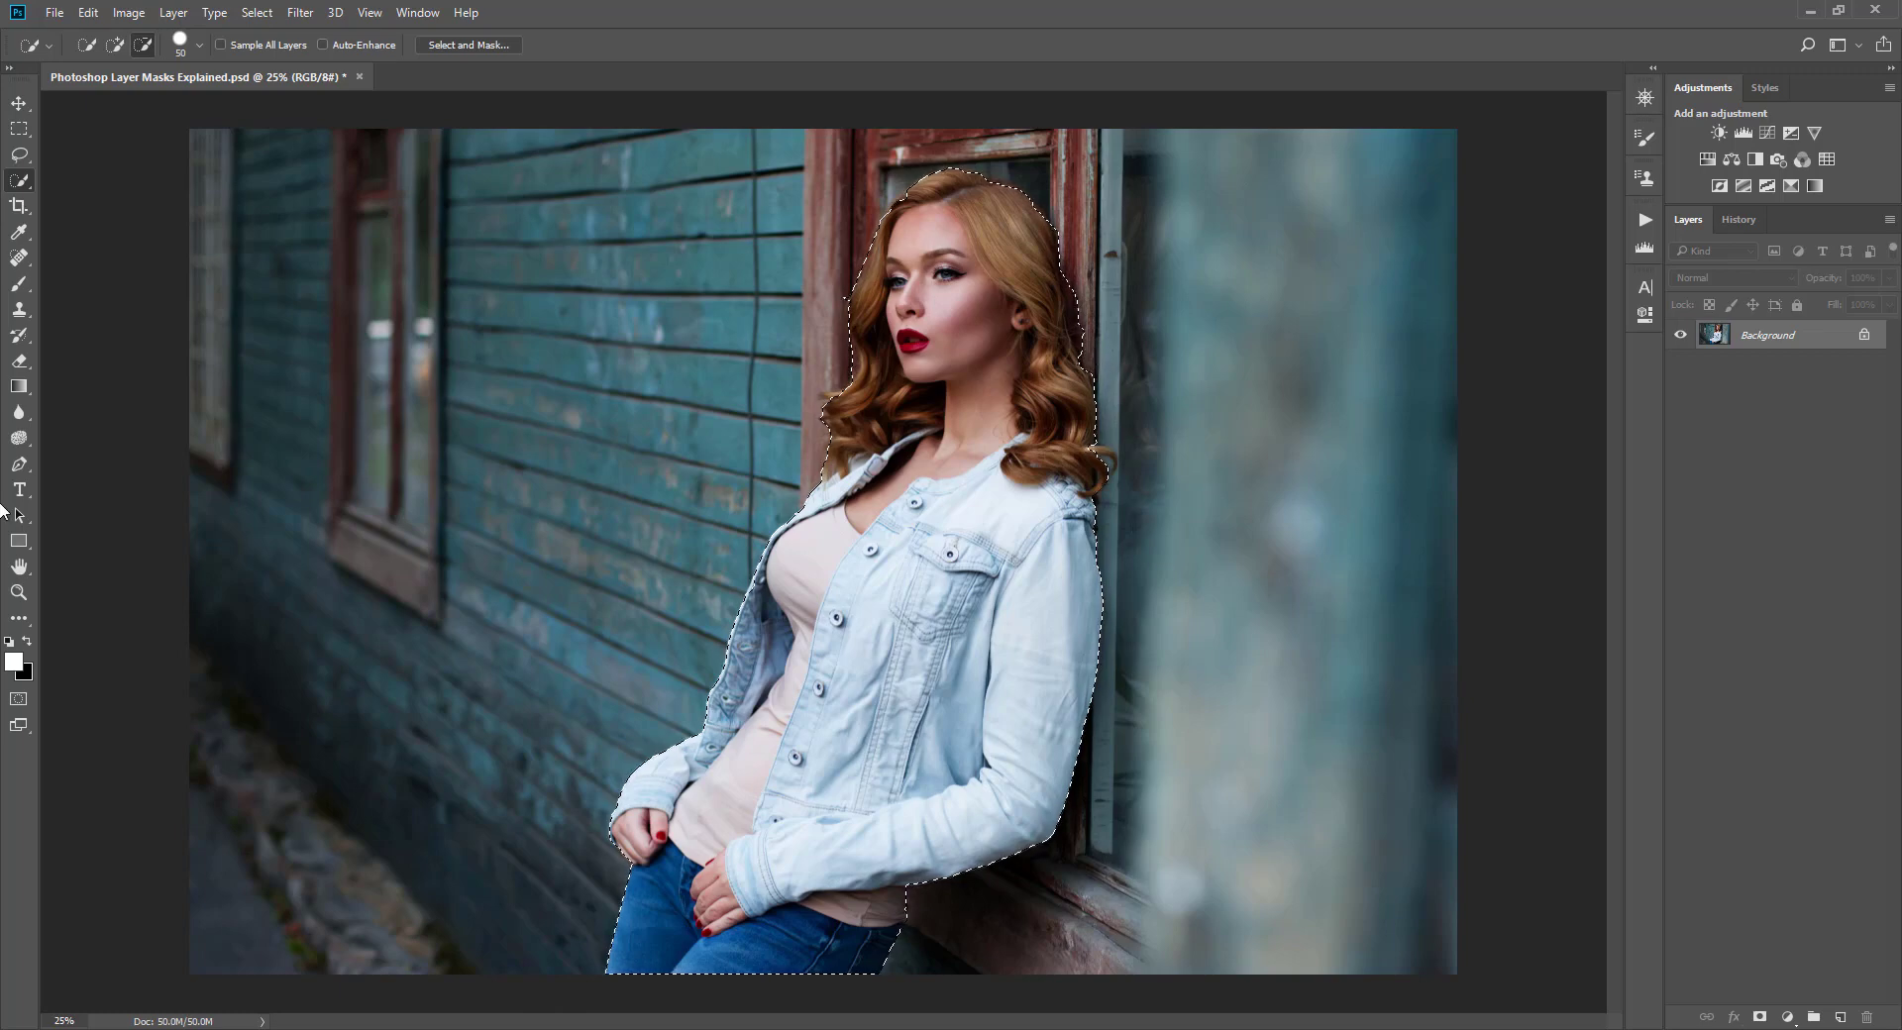
# Refine the selection around the hair curls by adding and subtracting small areas, reducing the Quick Selection brush to 20 px
pyautogui.click(116, 45)
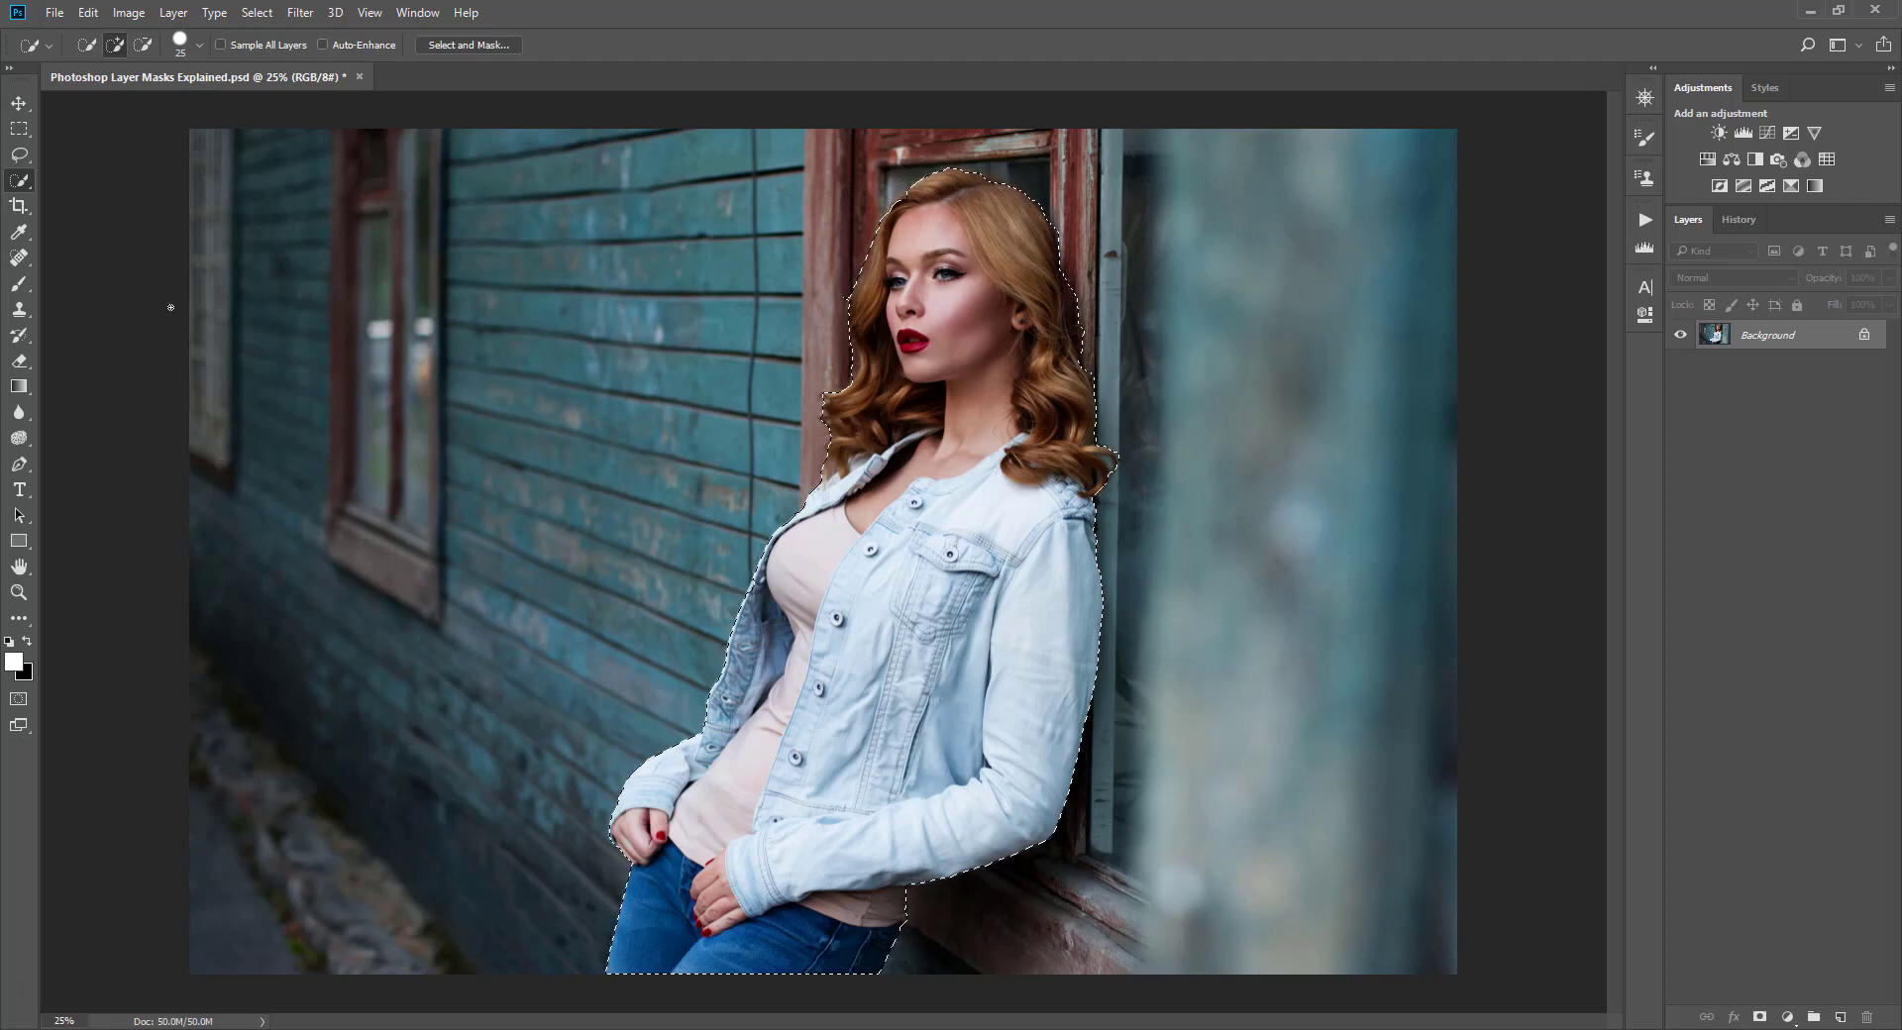
pyautogui.click(143, 45)
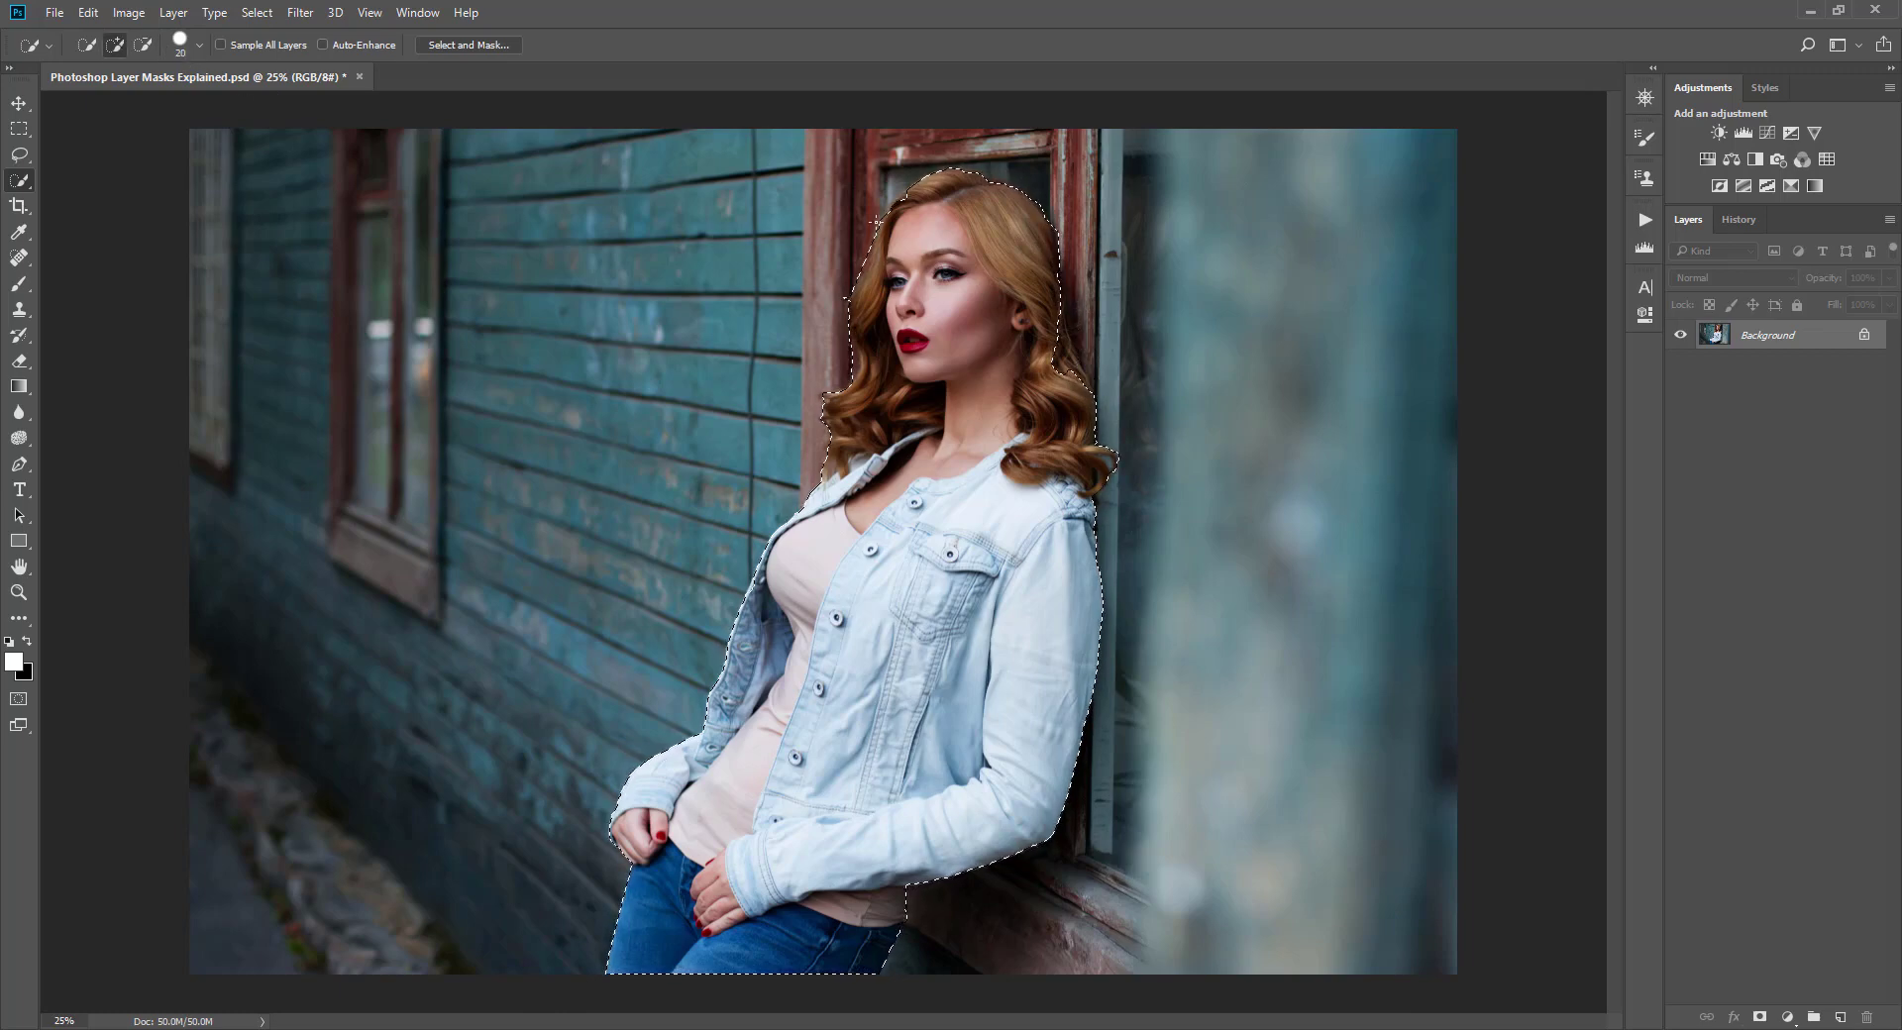
pyautogui.press('[')
pyautogui.press(']')
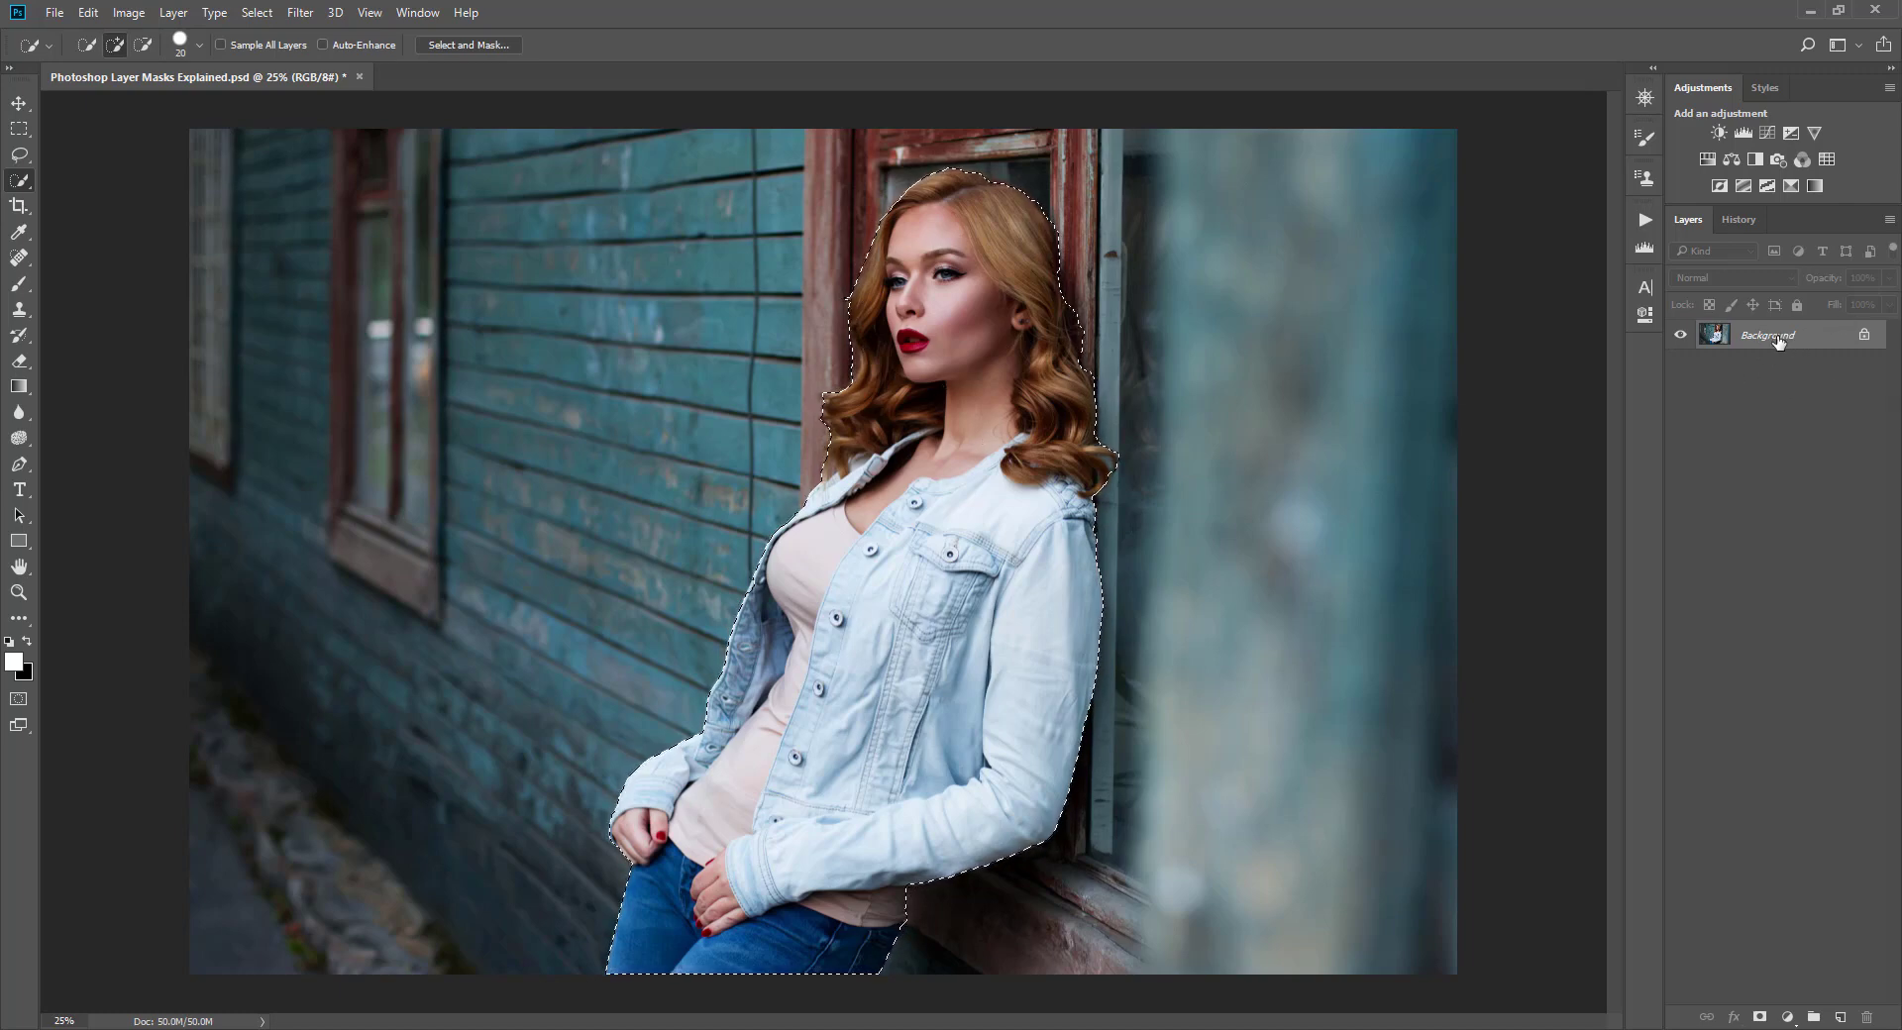
# Duplicate the Background layer as Background copy and hide the original Background layer
pyautogui.rightClick(1829, 333)
pyautogui.click(1713, 375)
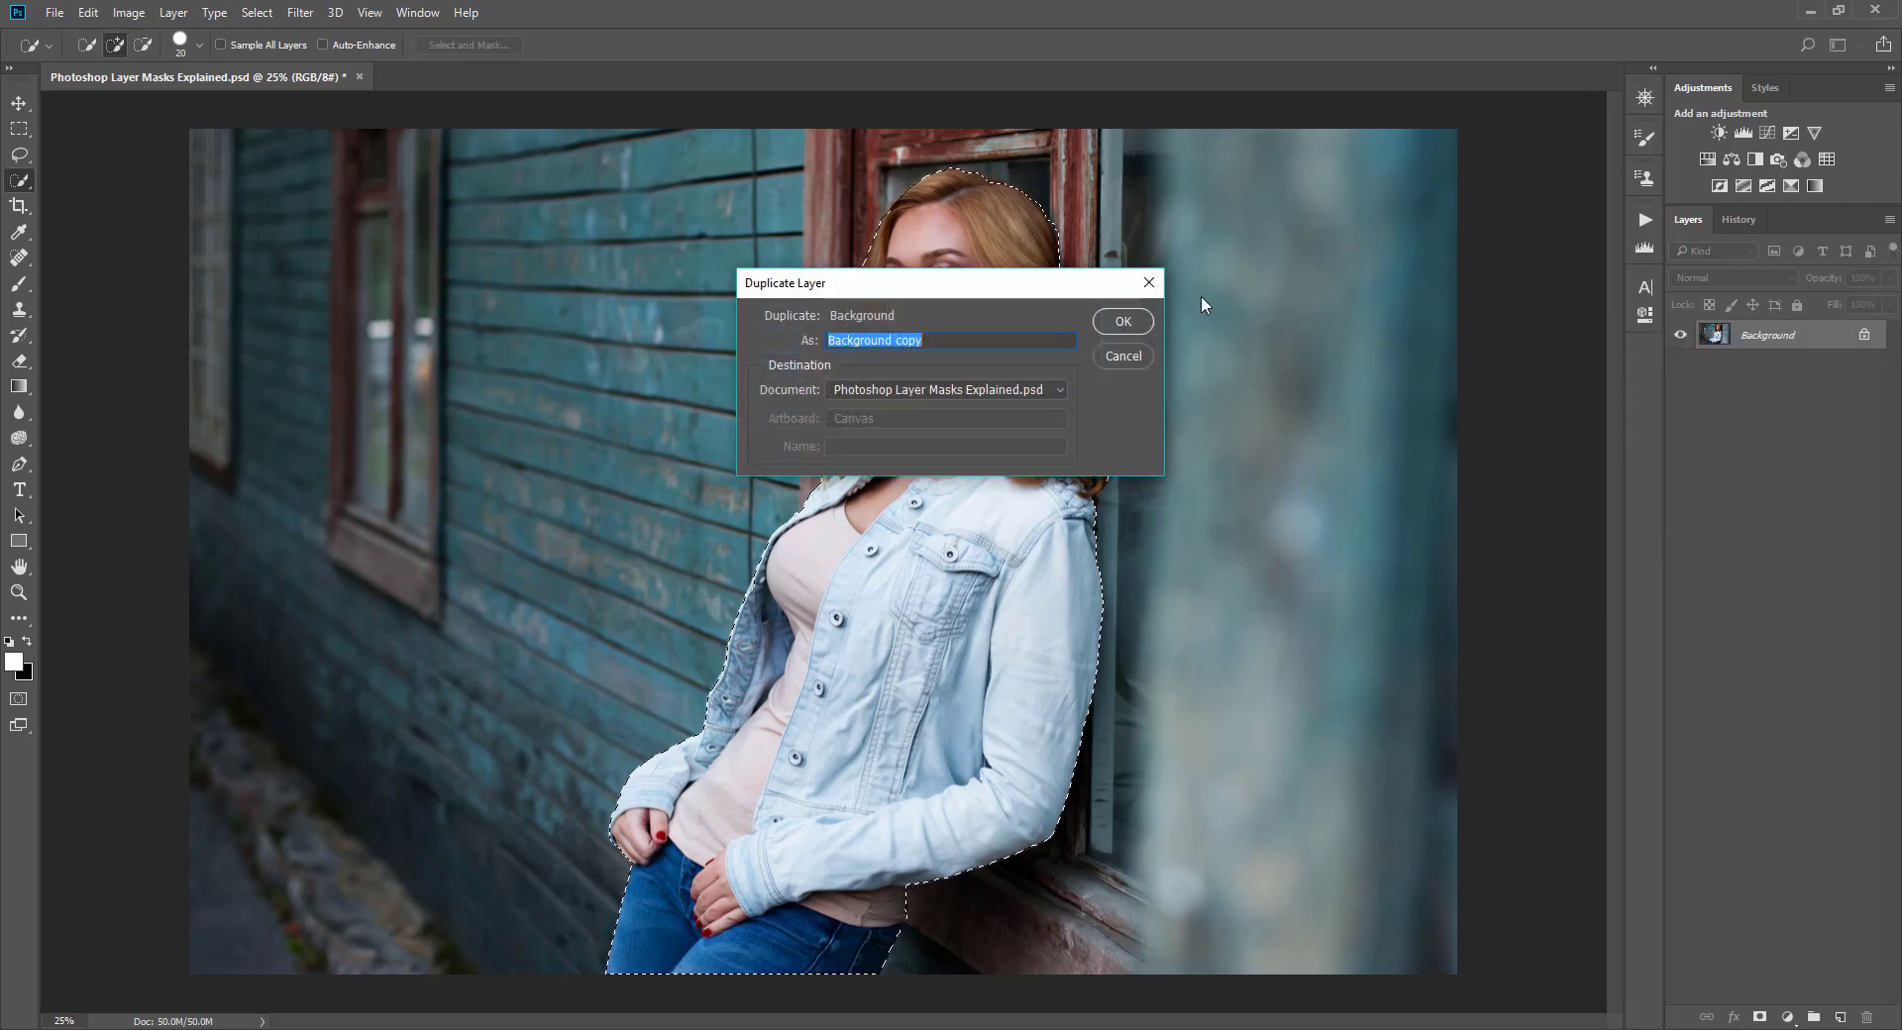
pyautogui.press('Return')
pyautogui.click(1680, 363)
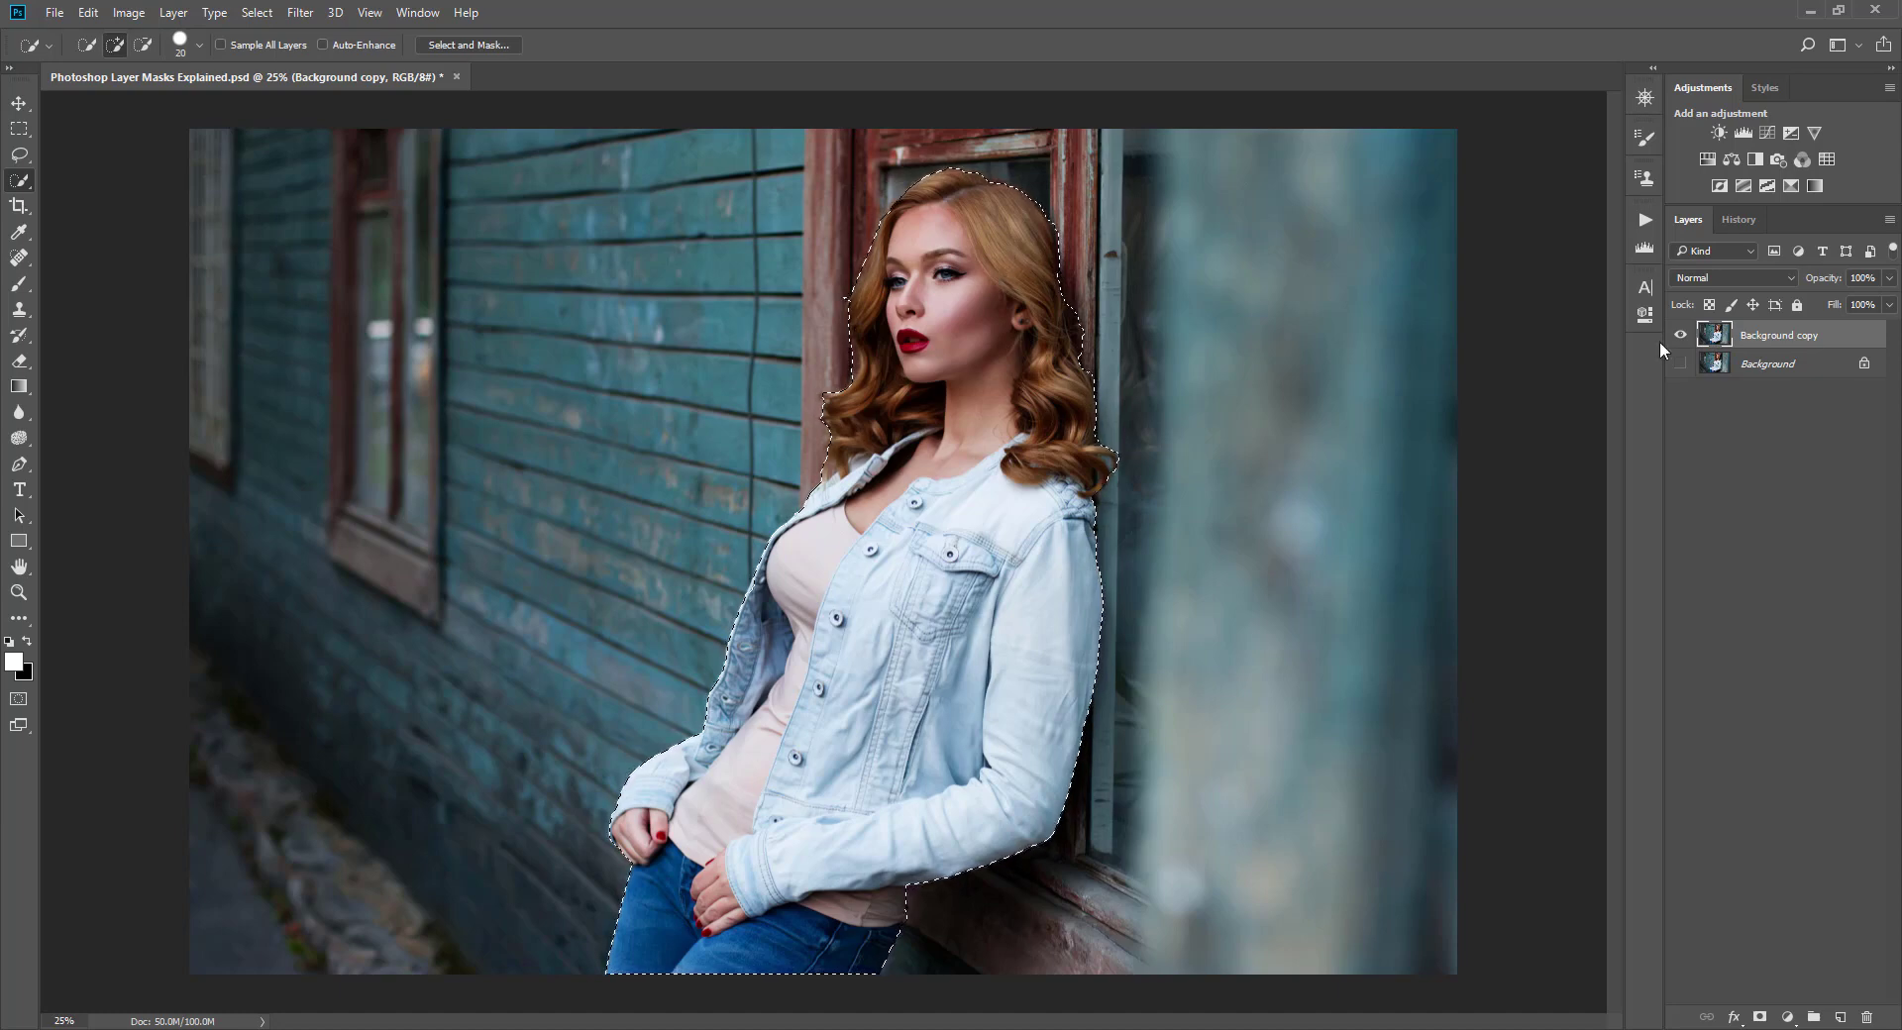
# Add a layer mask from the selection to Background copy, and toggle the layer's visibility off and on
pyautogui.click(1761, 1019)
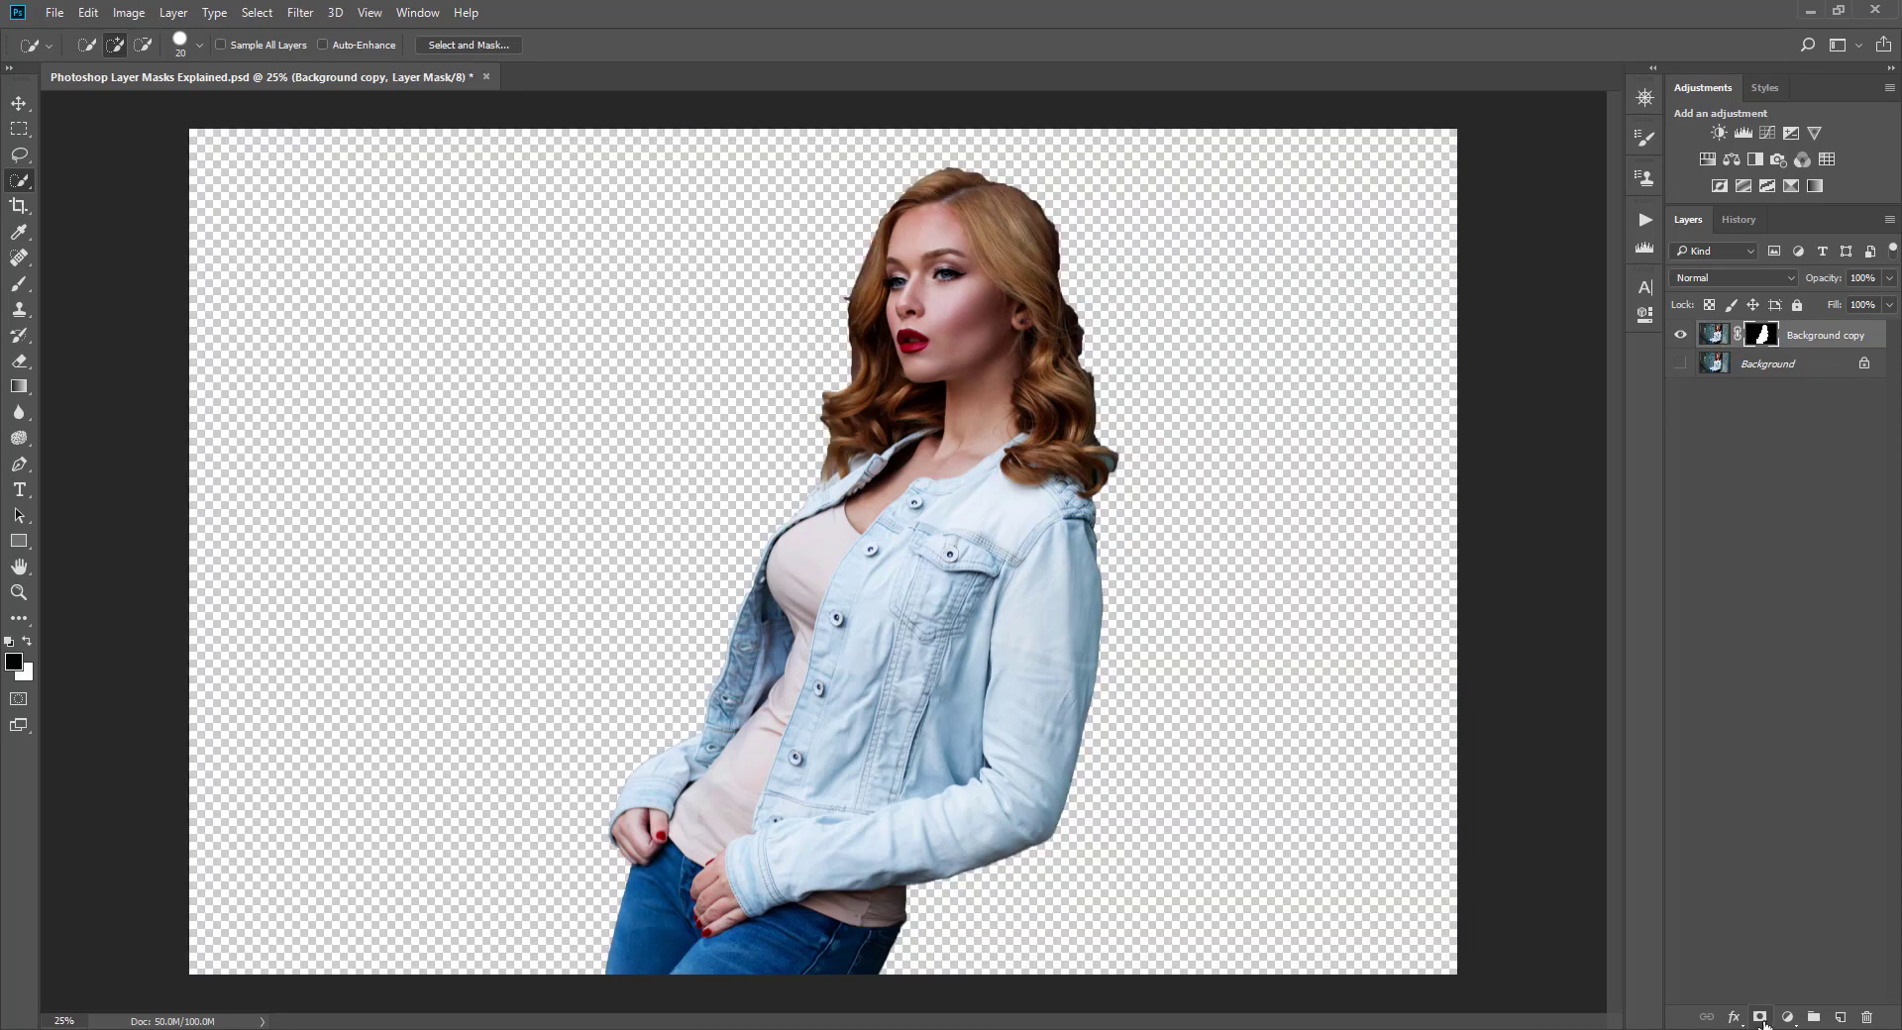
pyautogui.click(1681, 335)
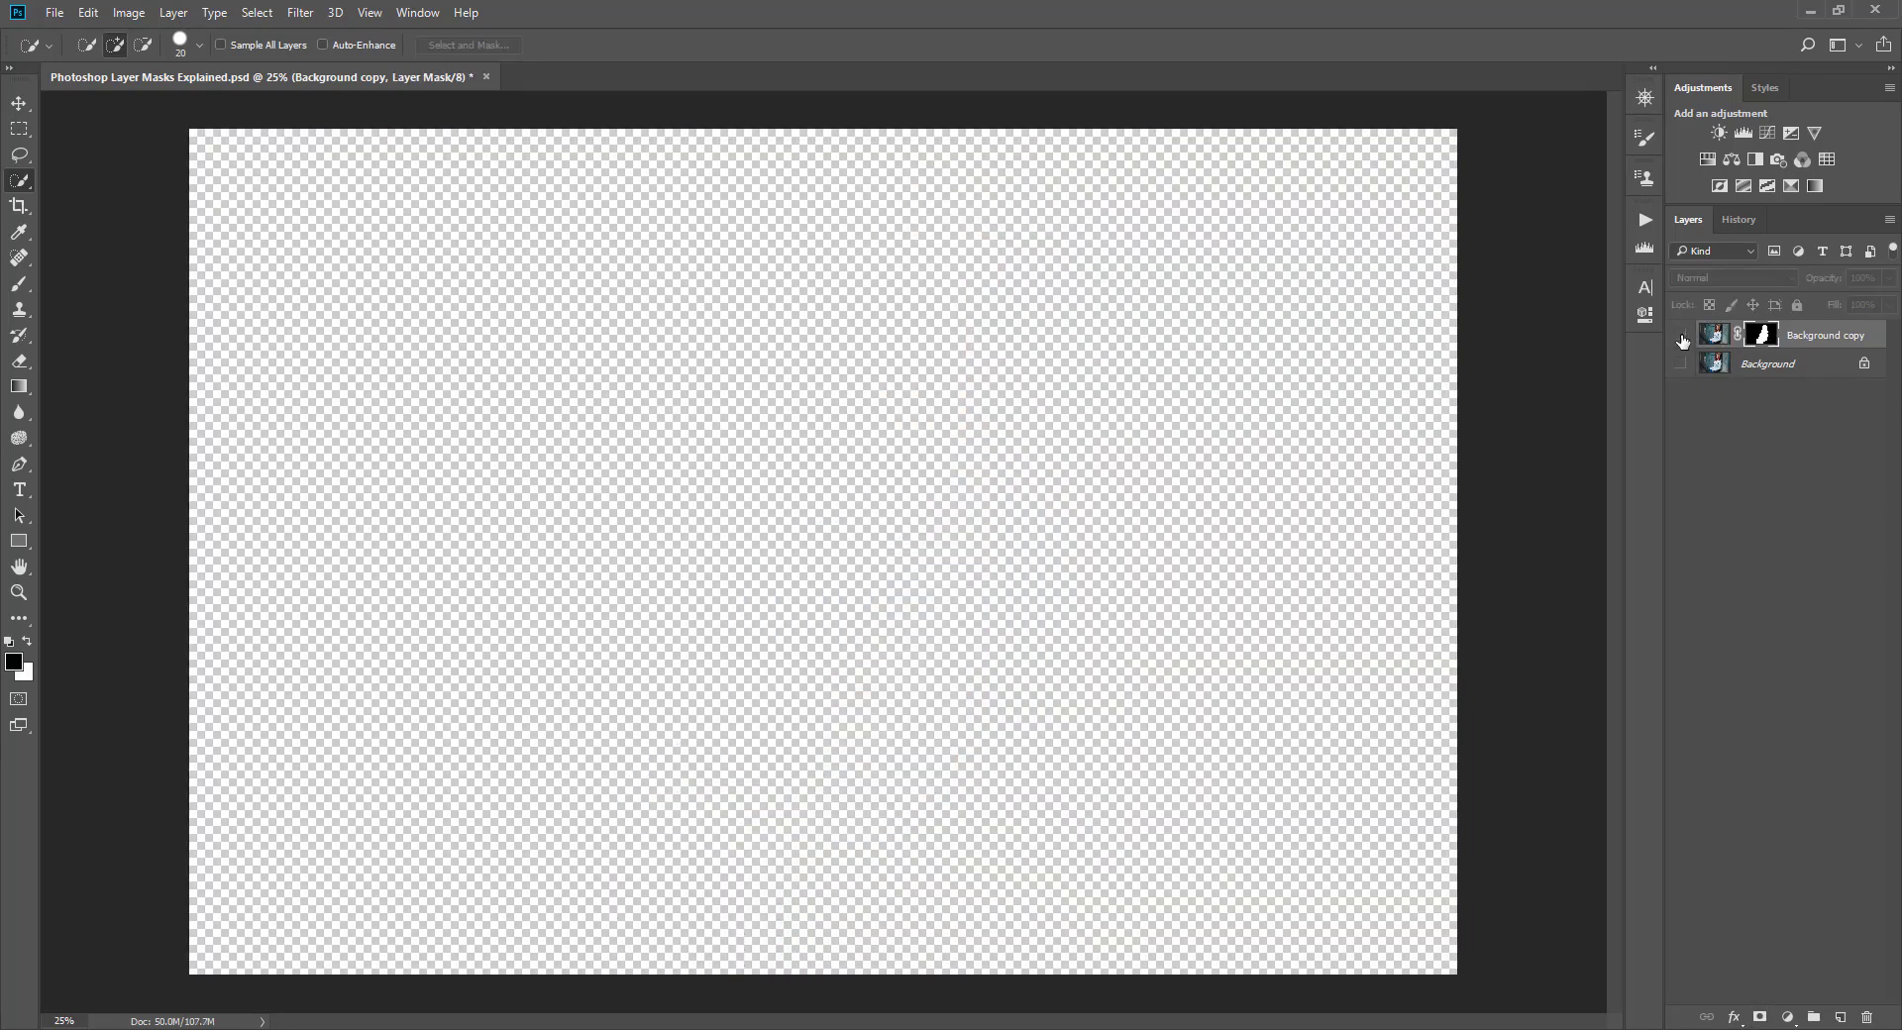
pyautogui.click(1680, 335)
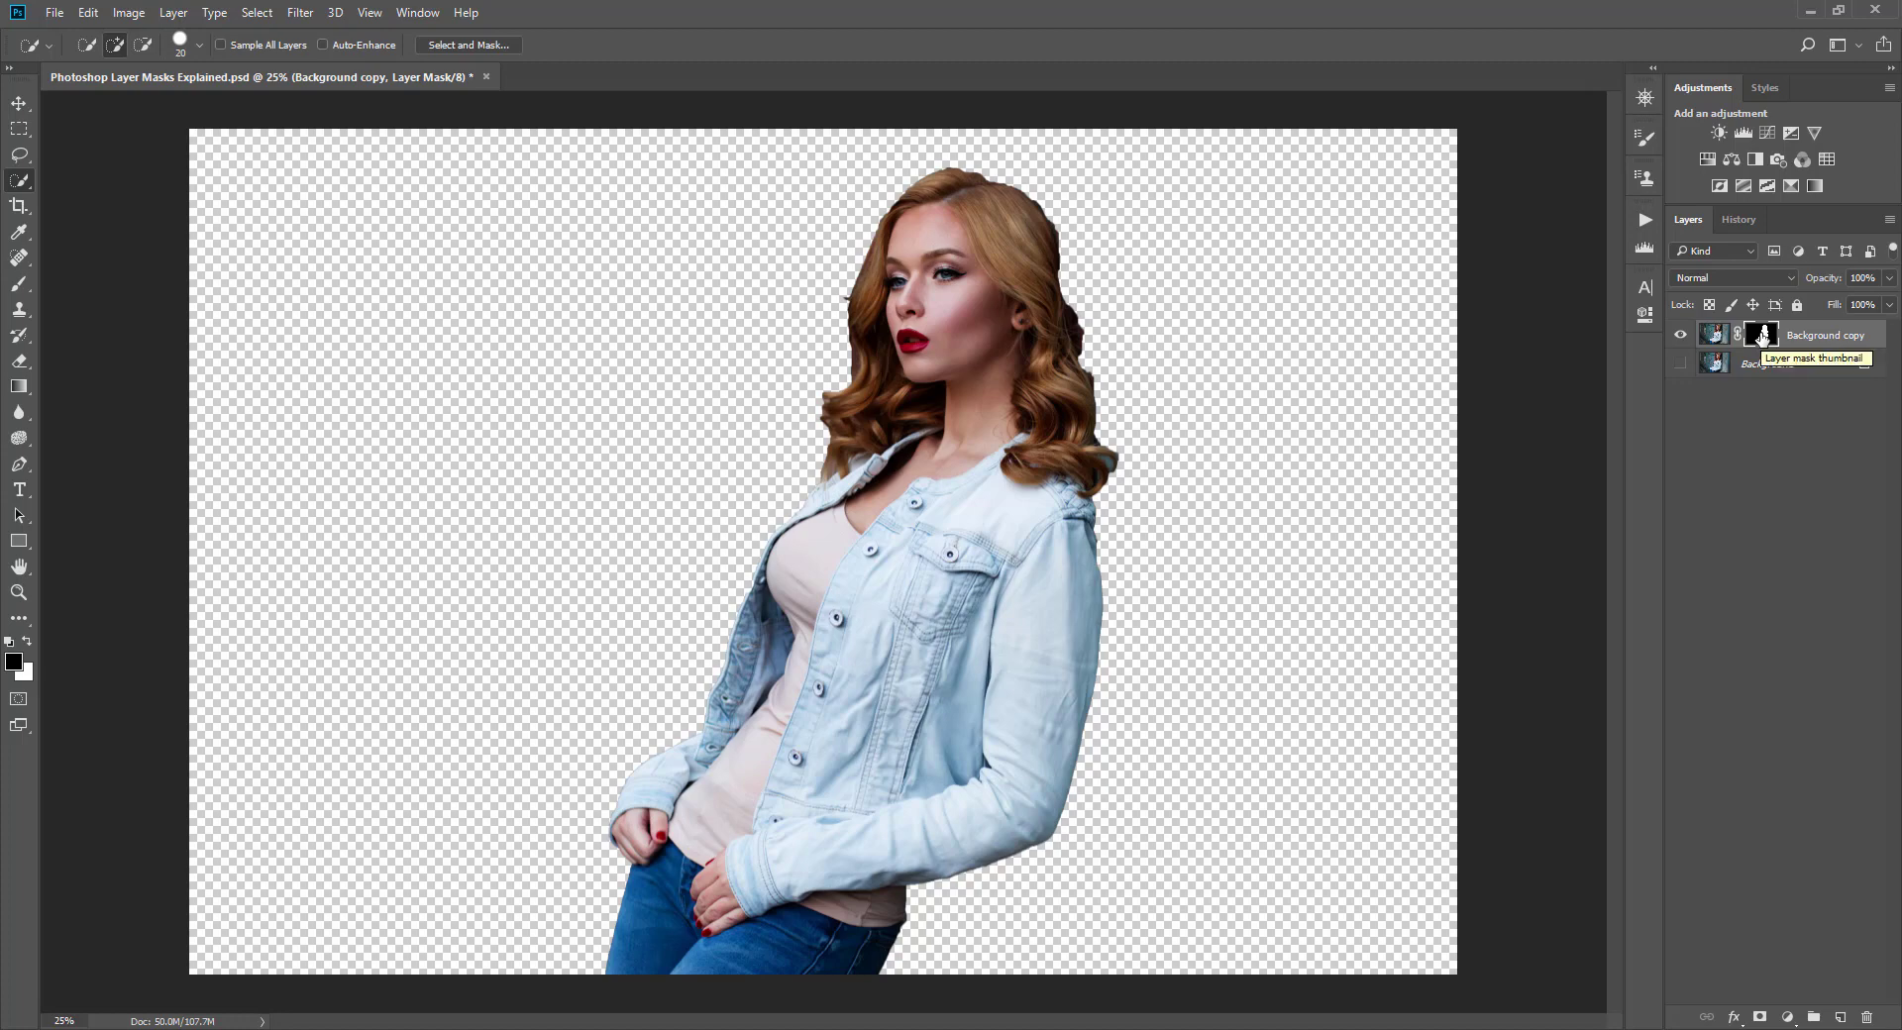
# Invert the Background copy mask and invert it back, and open Select and Mask on it without applying changes
pyautogui.hotkey('ctrl', 'i')
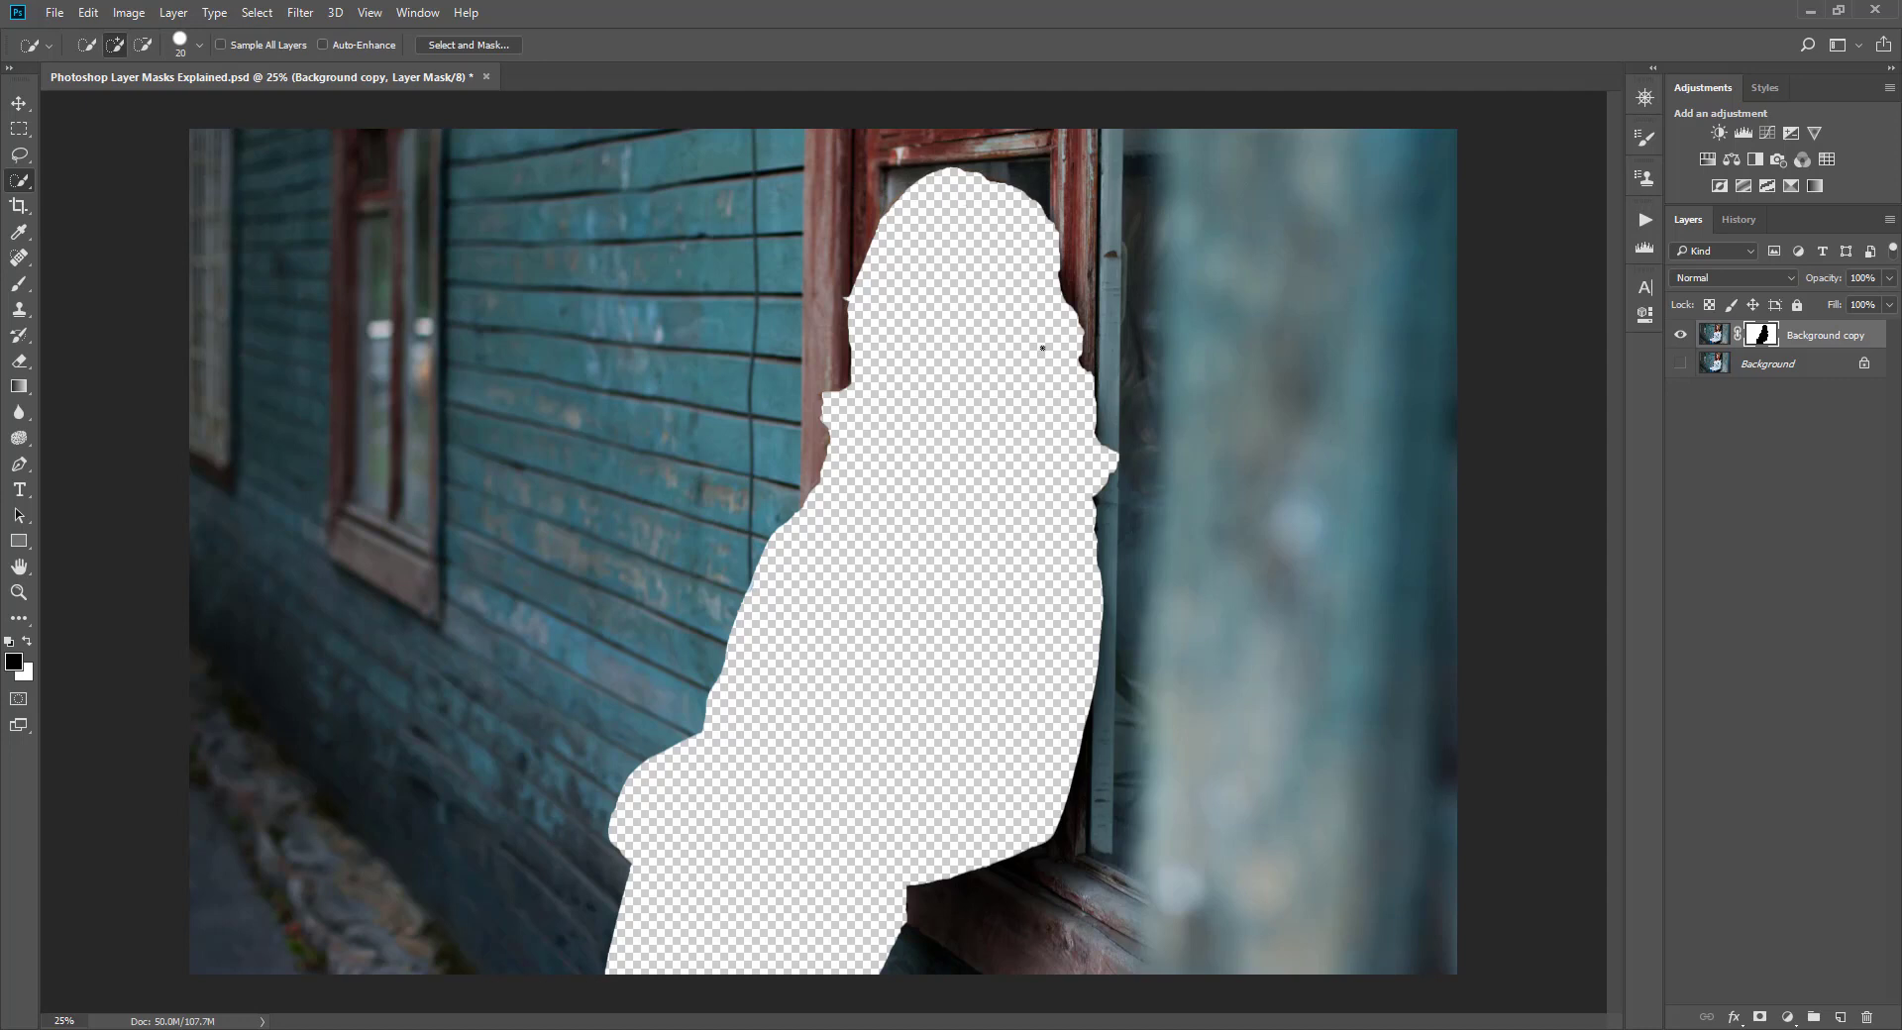
pyautogui.hotkey('ctrl', 'i')
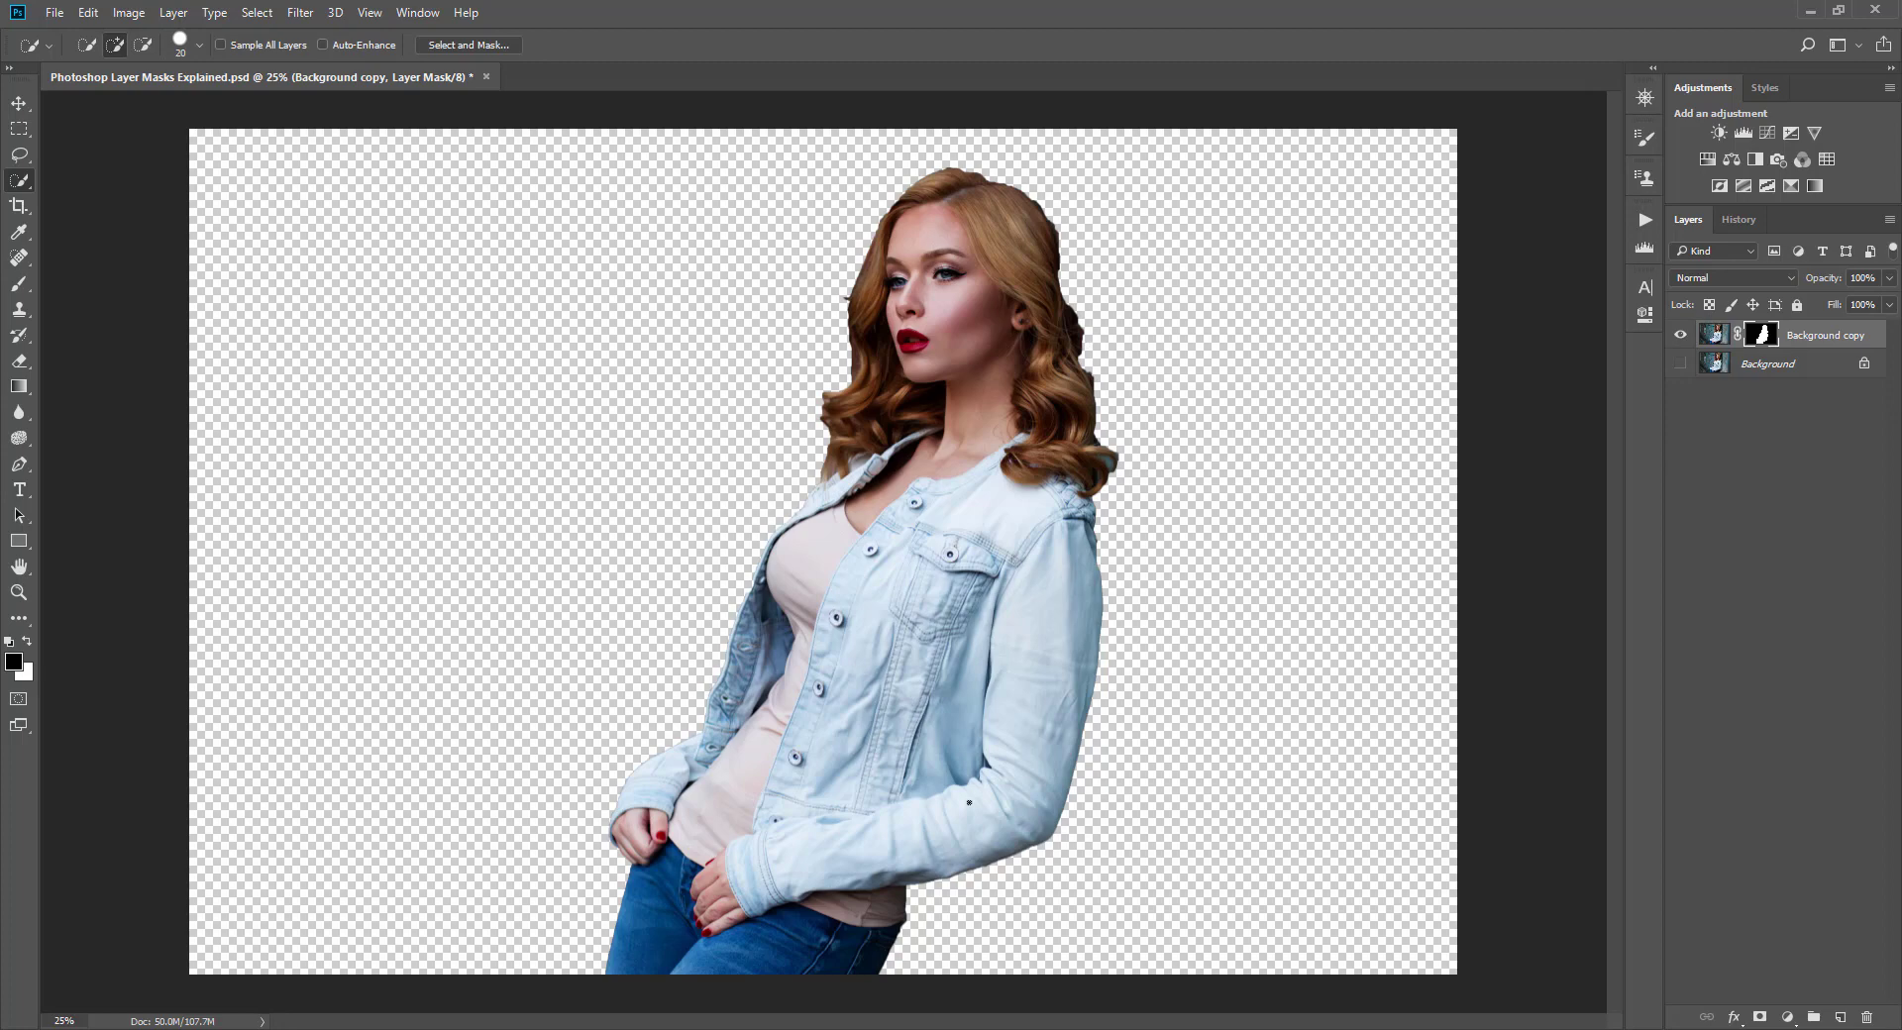
pyautogui.rightClick(1763, 340)
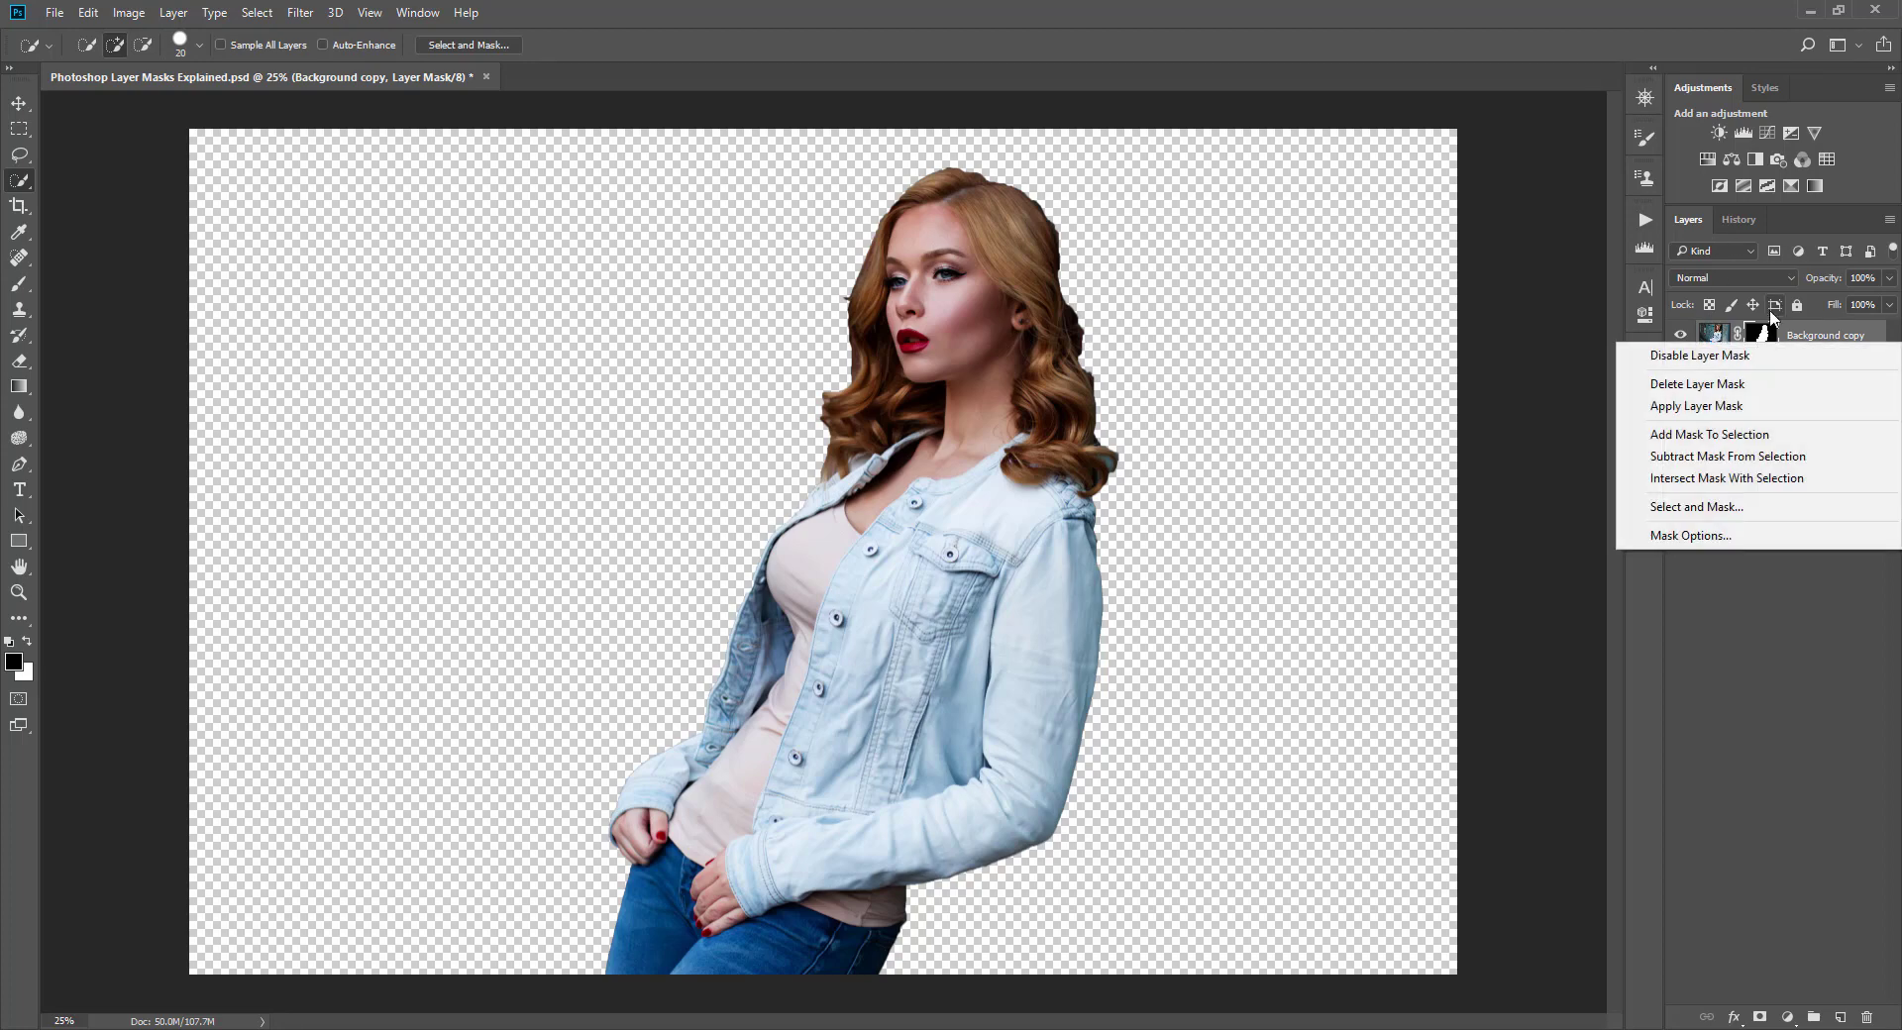
pyautogui.click(1695, 508)
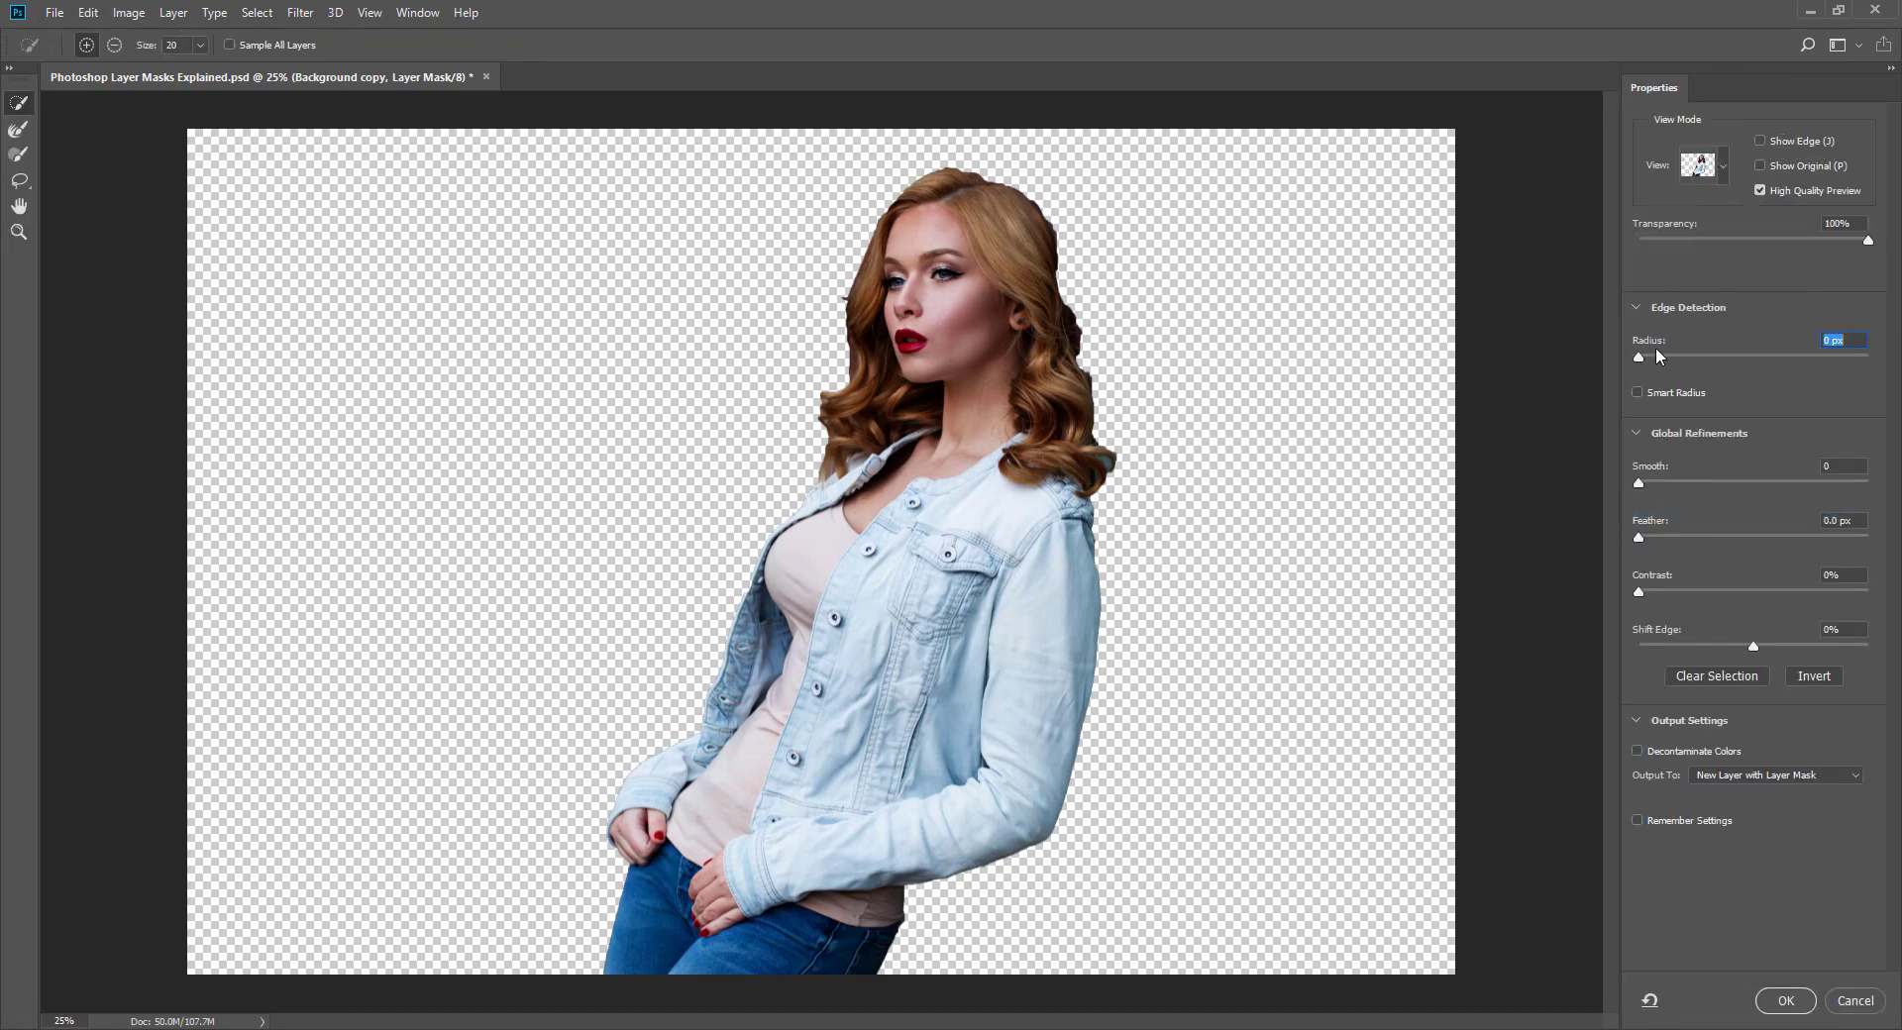
pyautogui.click(1862, 1002)
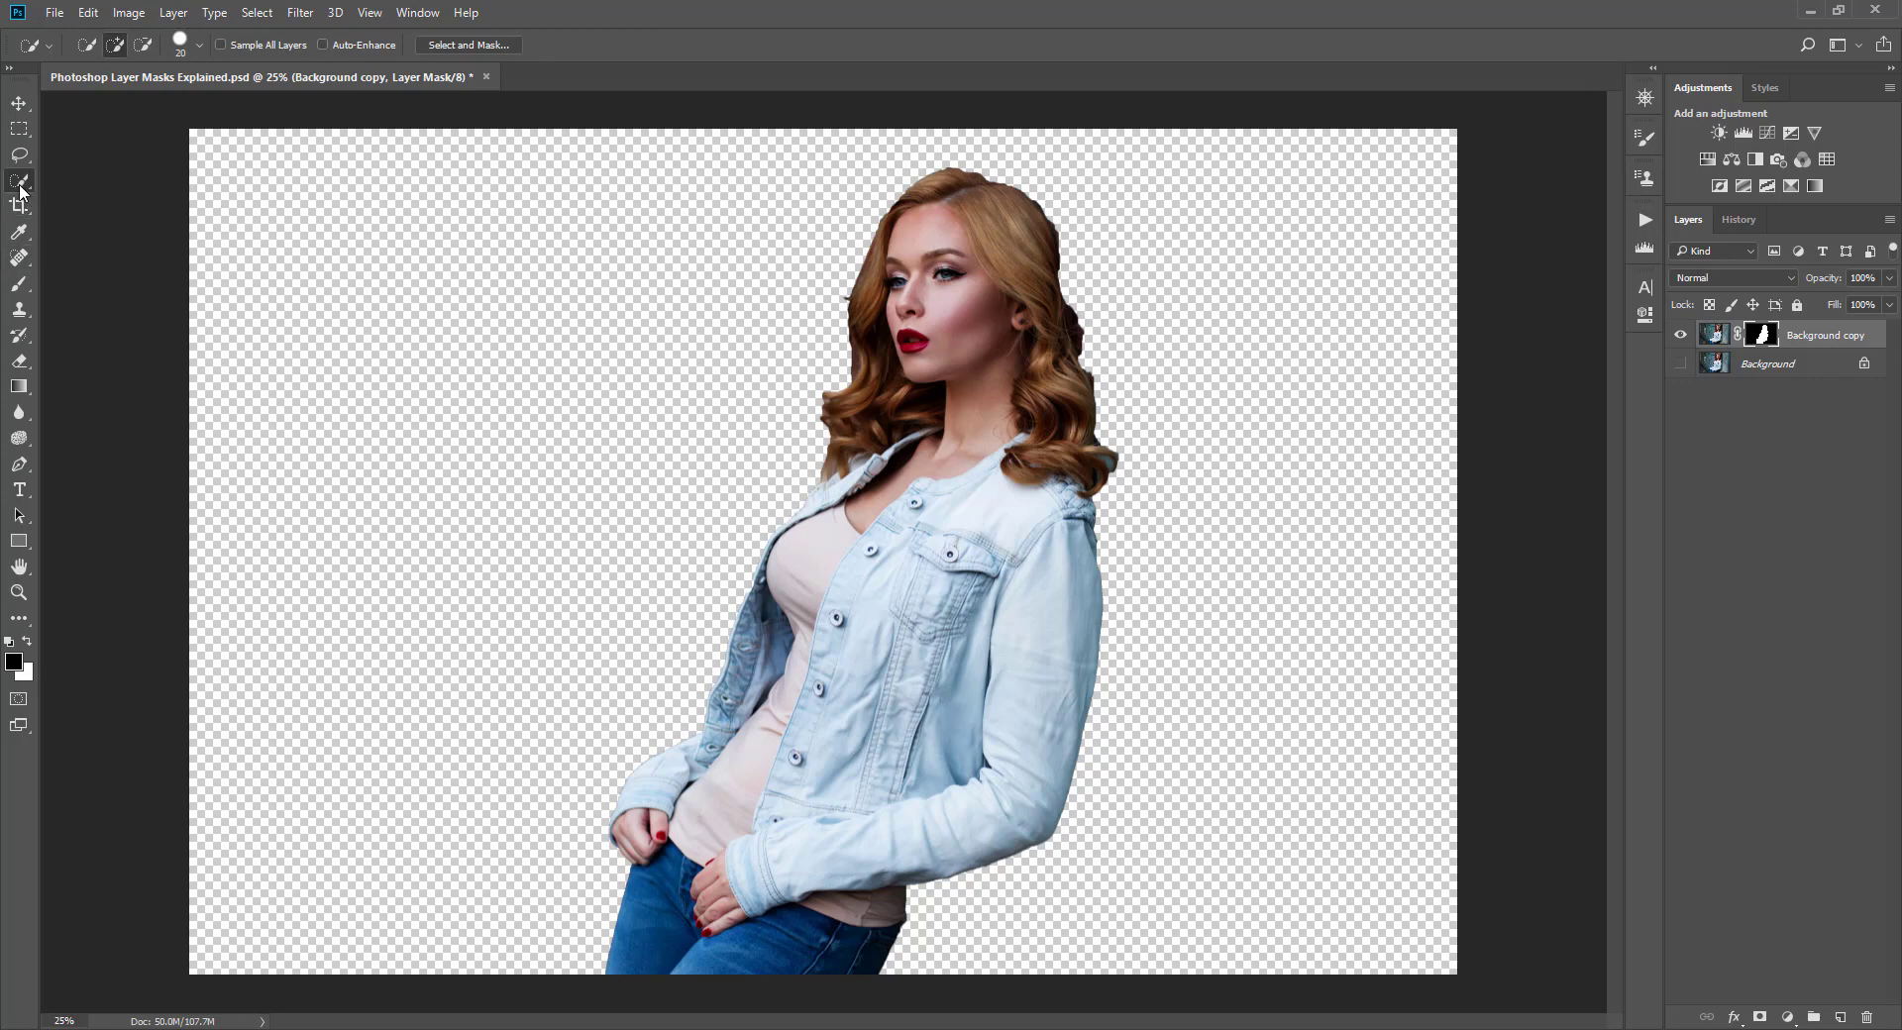
# Trim the stray background beside the woman's hair by painting black on the layer mask with a much smaller brush
pyautogui.click(19, 283)
pyautogui.press('[')
pyautogui.press('[')
pyautogui.press('[')
pyautogui.press('[')
pyautogui.press('[')
pyautogui.press('[')
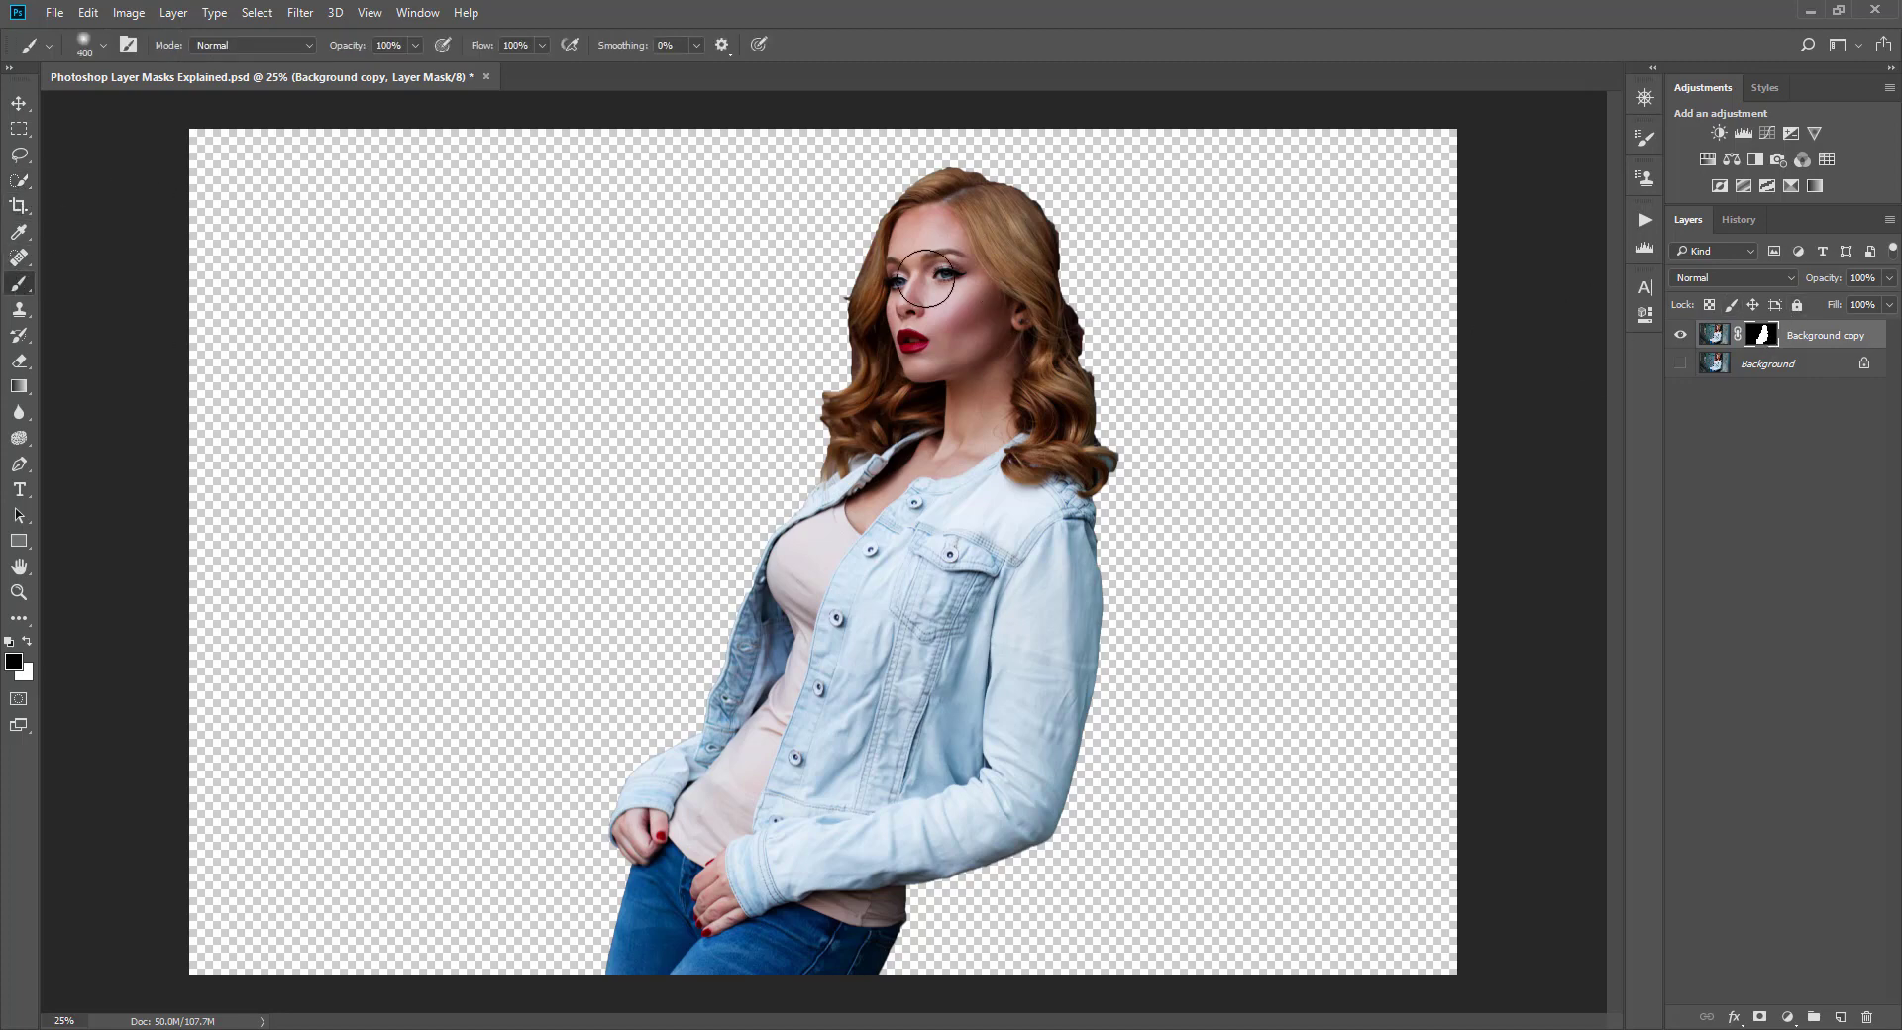
pyautogui.press('[')
pyautogui.press('[')
pyautogui.press('[')
pyautogui.press('[')
pyautogui.press('[')
pyautogui.press('[')
pyautogui.press('[')
pyautogui.click(90, 13)
pyautogui.press('Escape')
pyautogui.press('[')
pyautogui.click(19, 103)
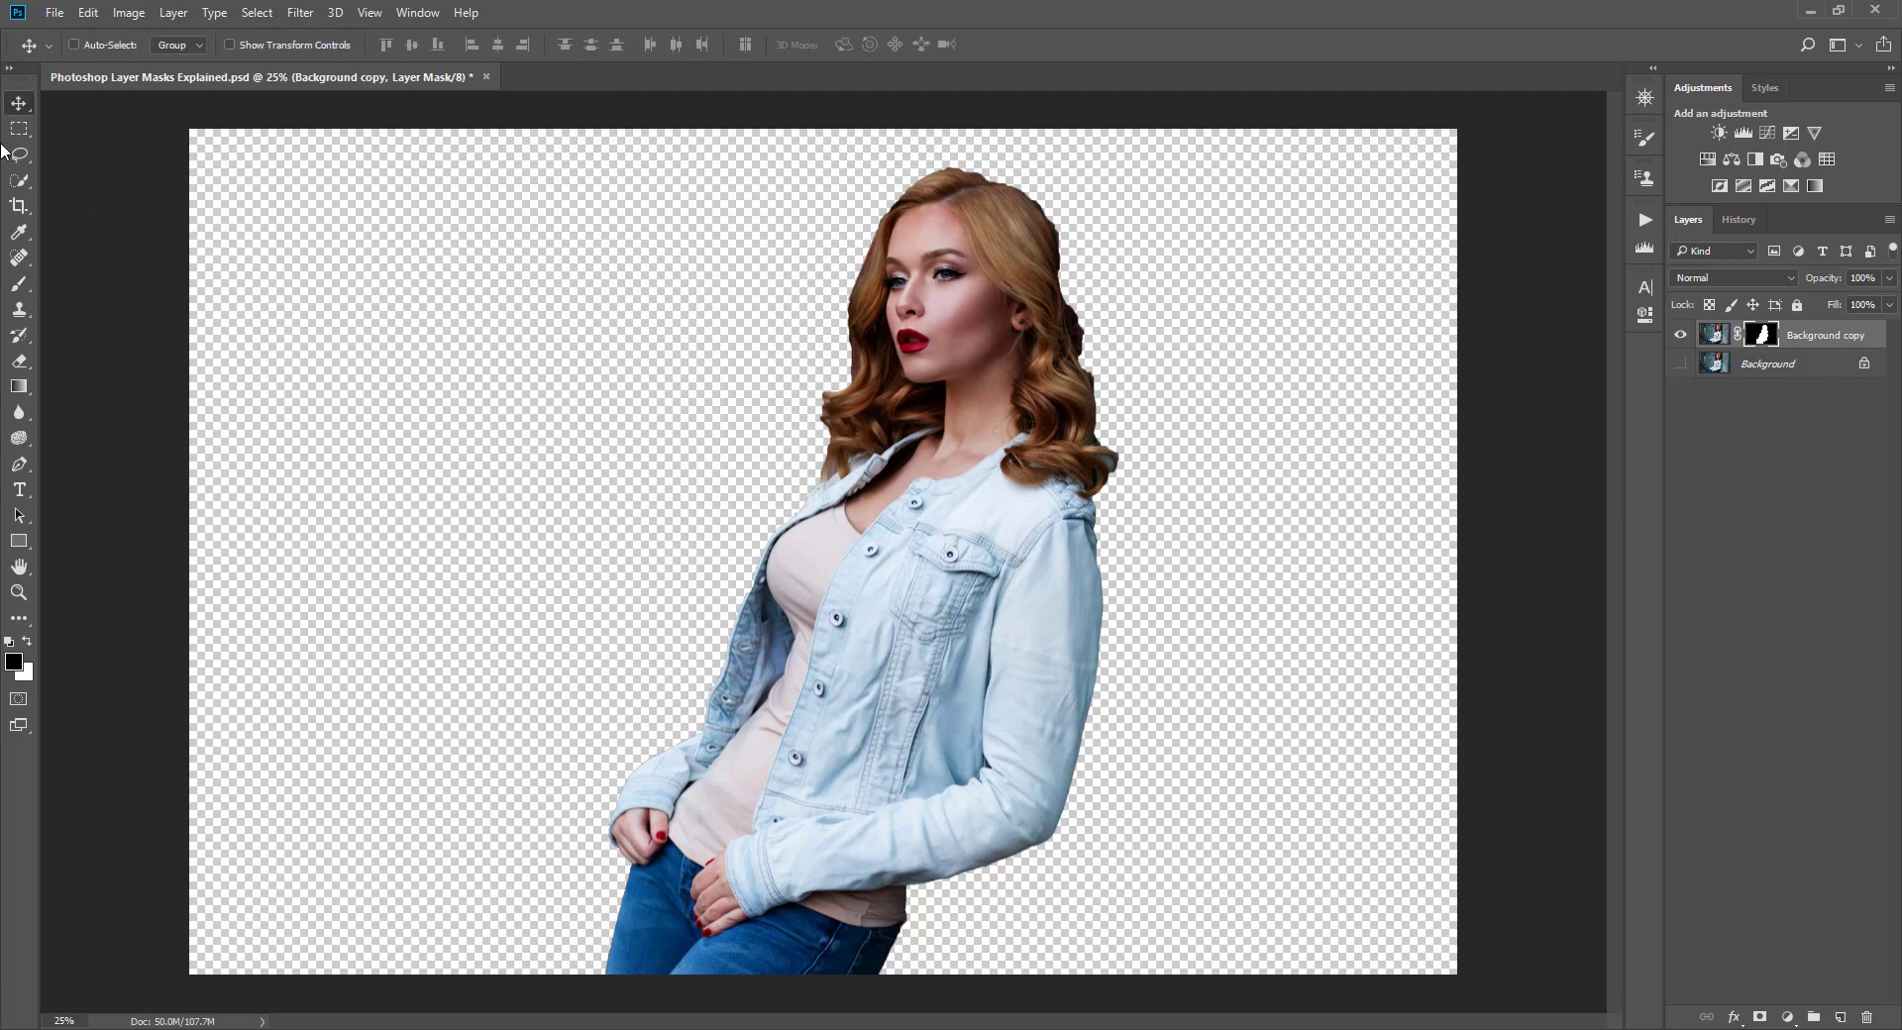
# Run the Apply Texture action and place Mood Stone Texture 1 beneath the masked woman
pyautogui.click(1646, 219)
pyautogui.click(1502, 1003)
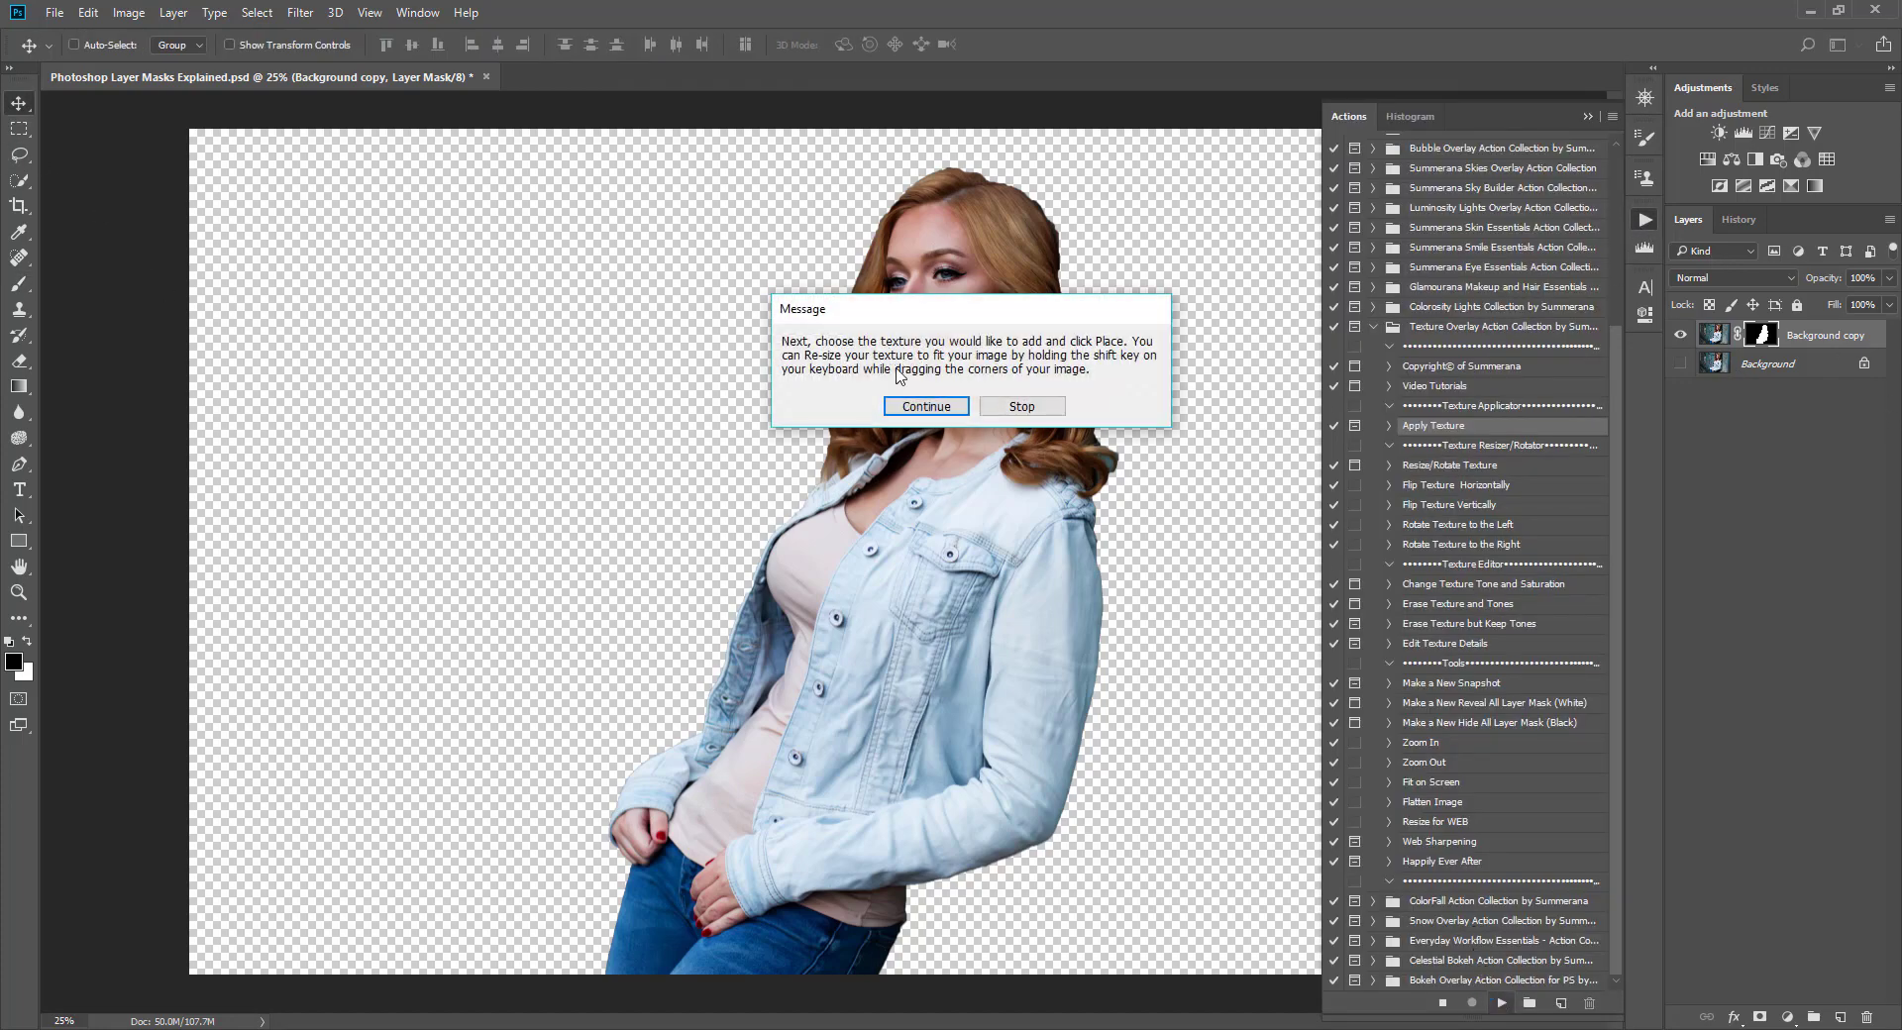
pyautogui.click(922, 408)
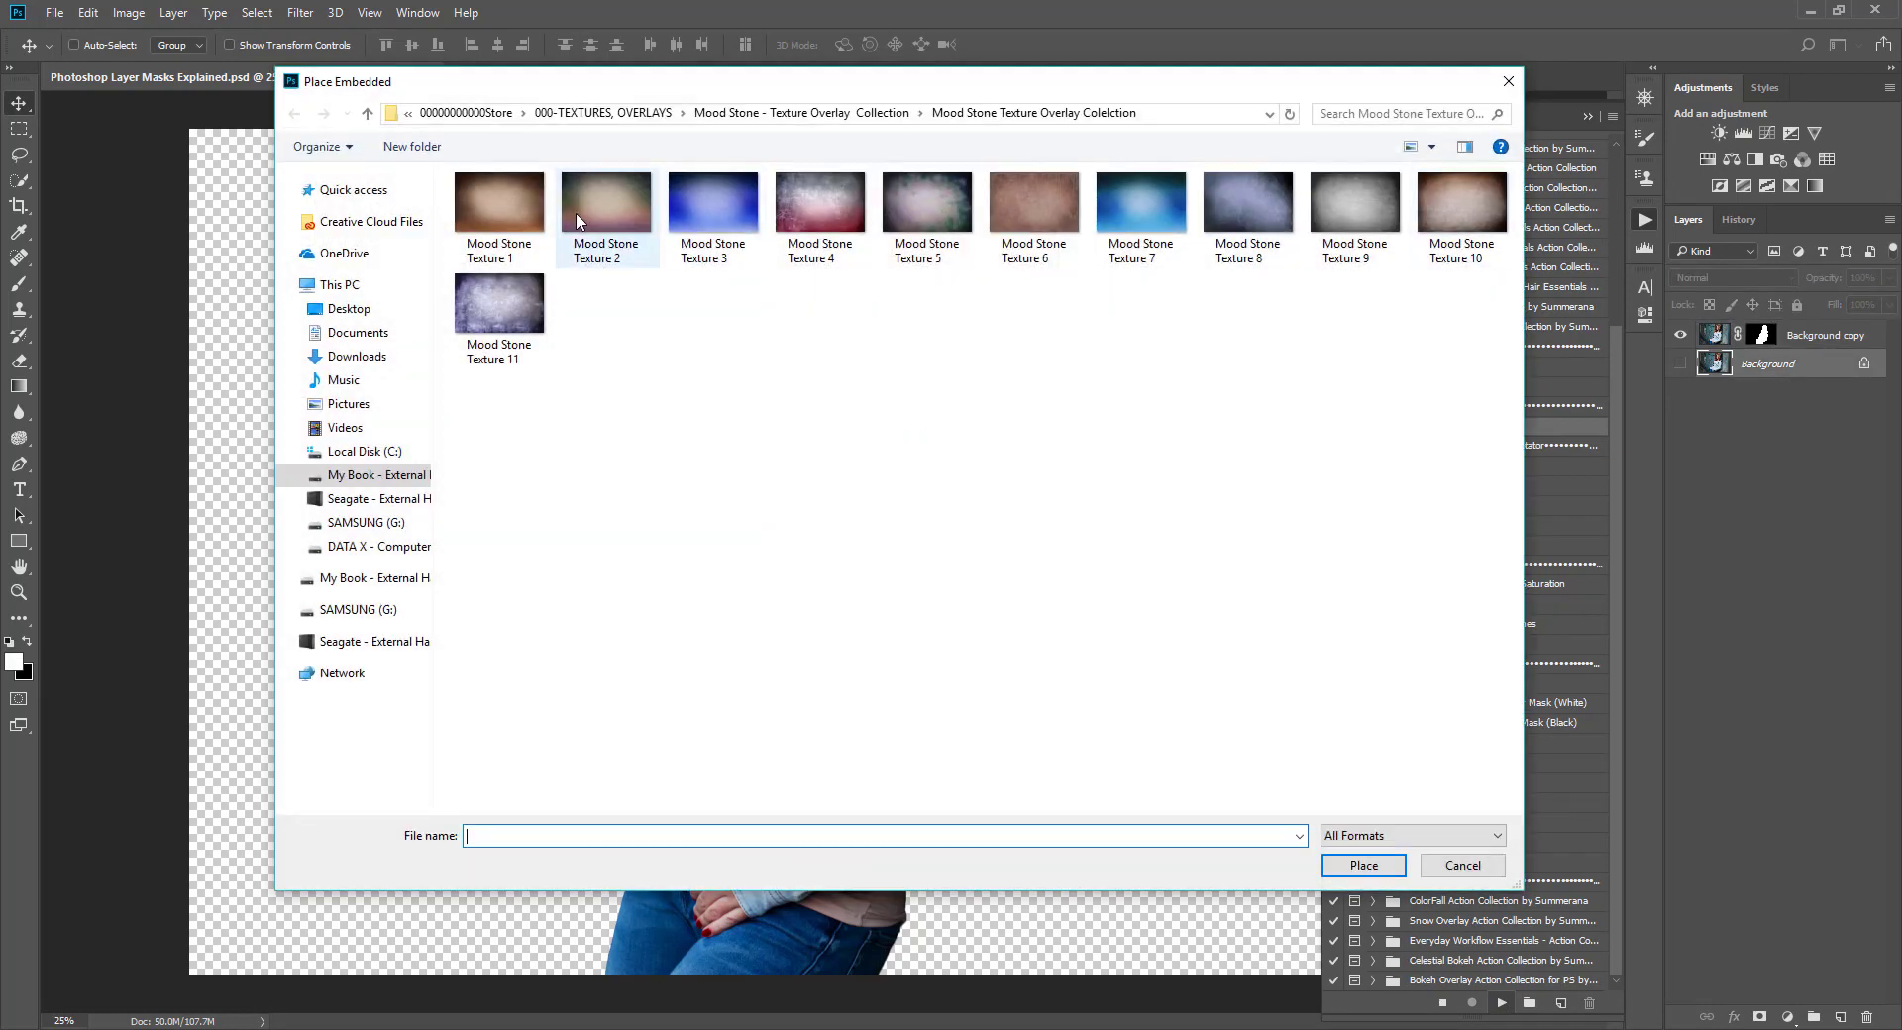
pyautogui.click(483, 210)
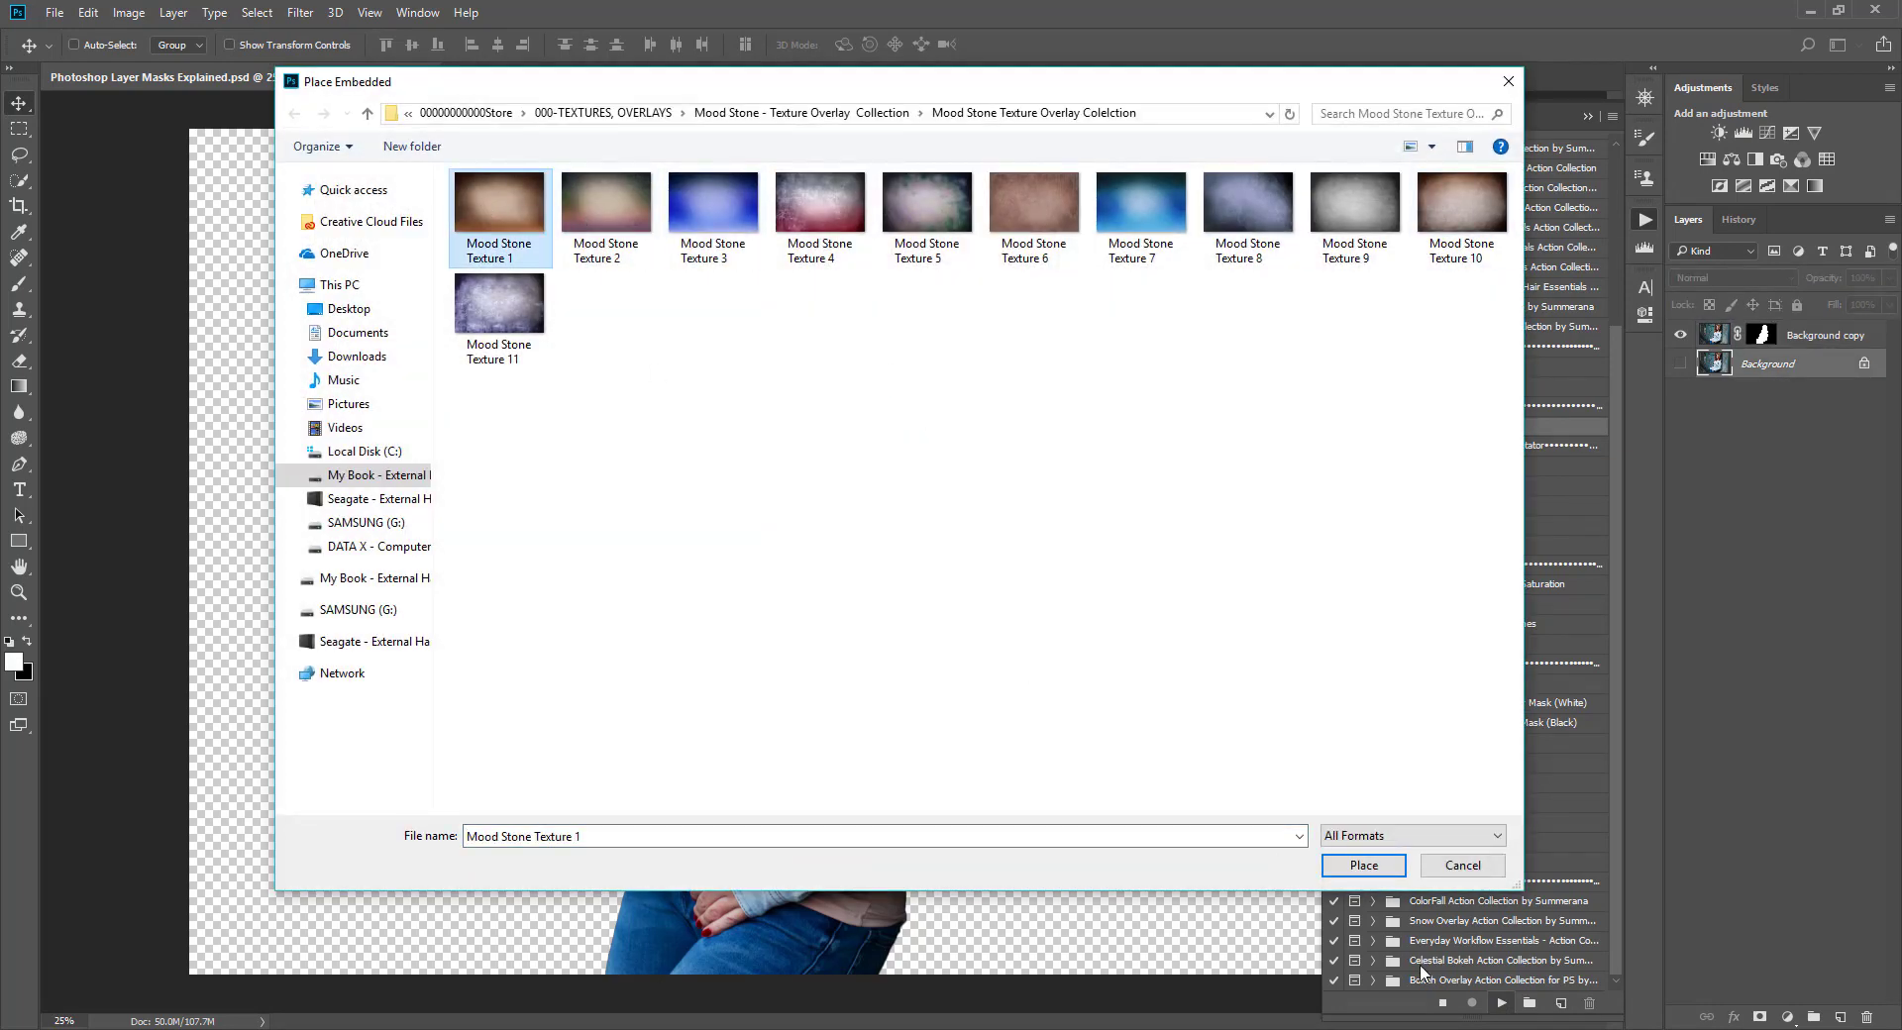
pyautogui.click(1364, 872)
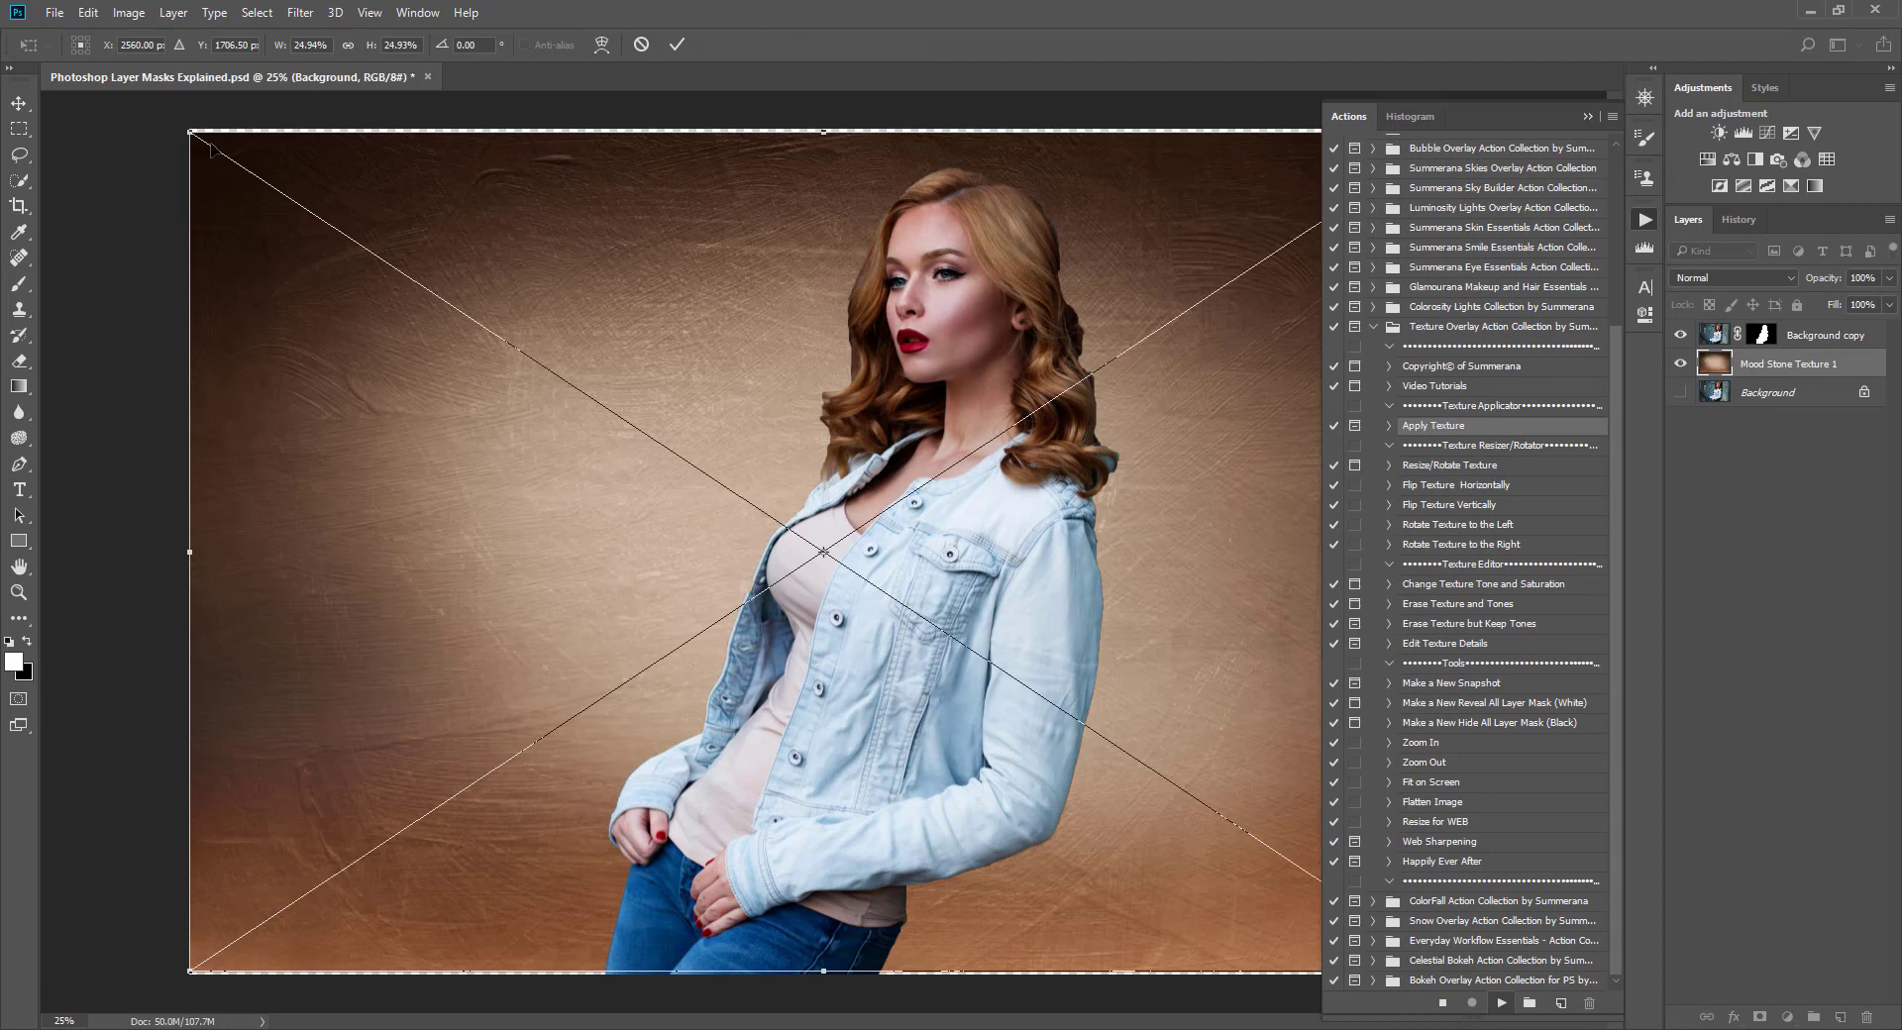
# Enlarge the placed texture slightly beyond the canvas edges, commit it and complete the Apply Texture action
pyautogui.moveTo(190, 130); pyautogui.dragTo(166, 117)
pyautogui.click(1588, 116)
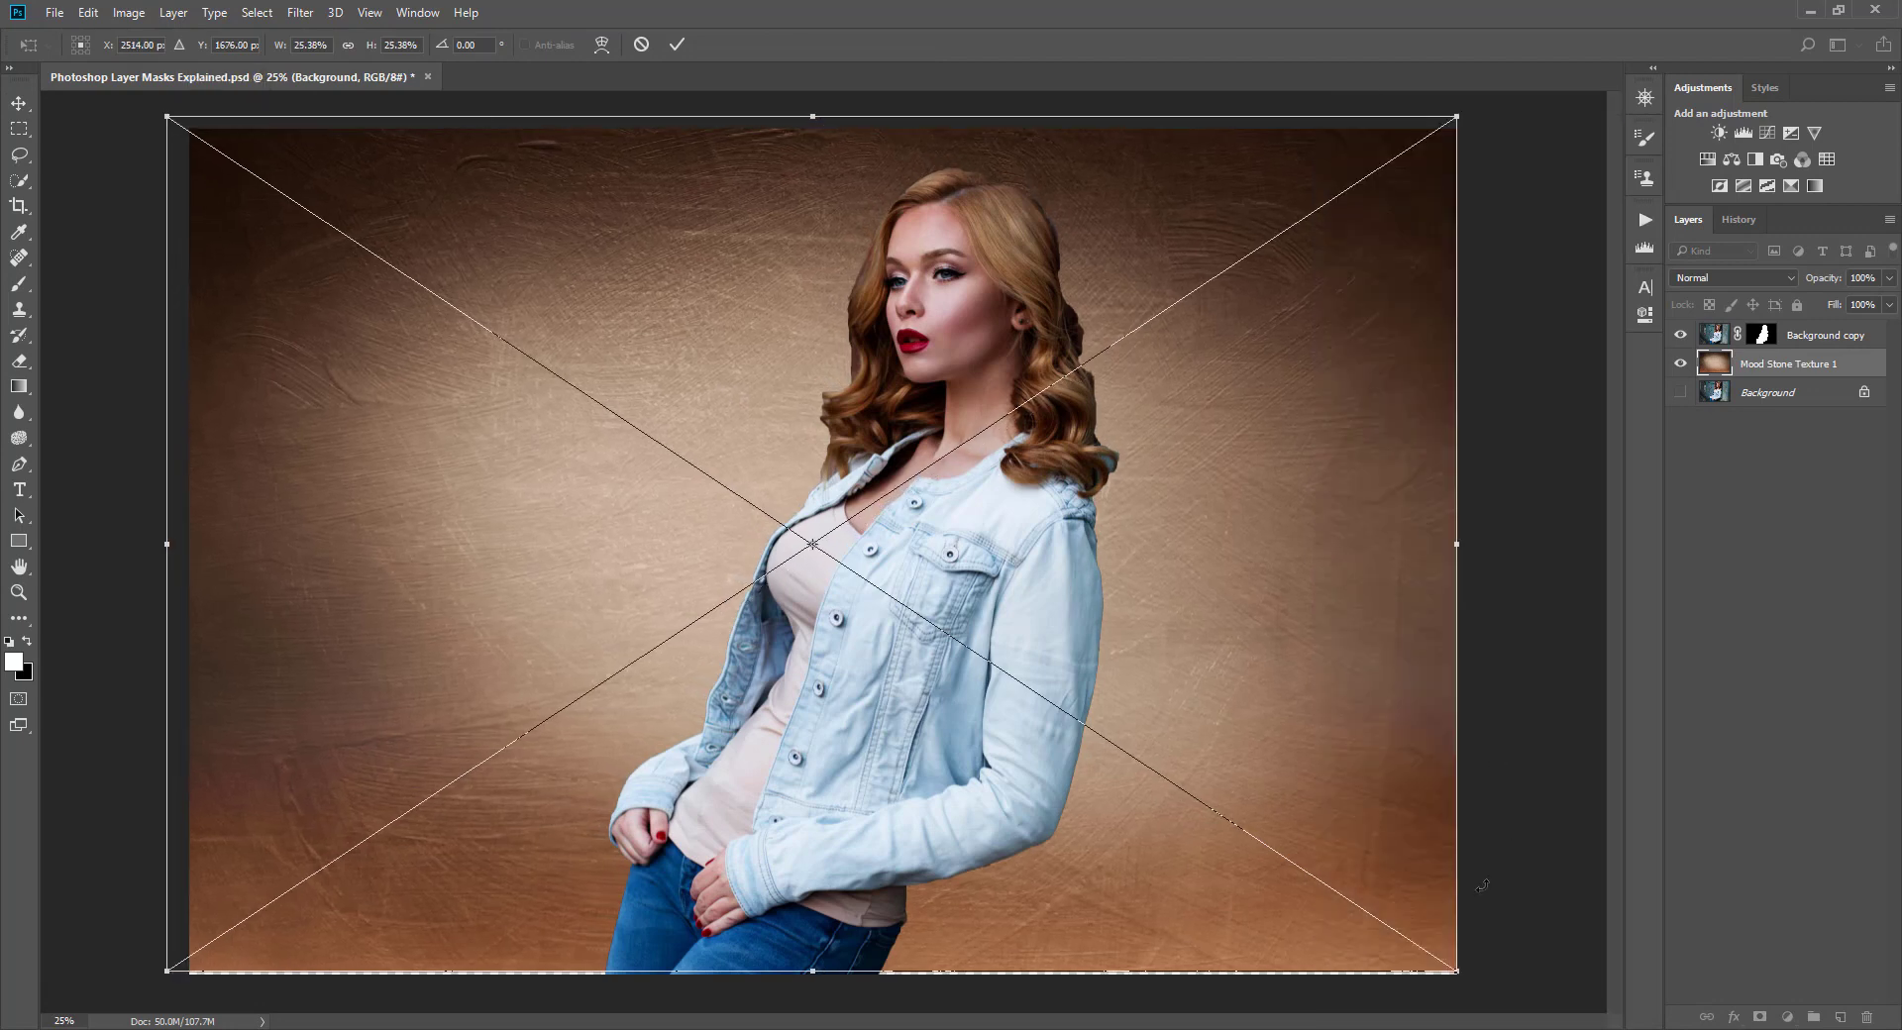
pyautogui.moveTo(1453, 969); pyautogui.dragTo(1476, 984)
pyautogui.click(677, 43)
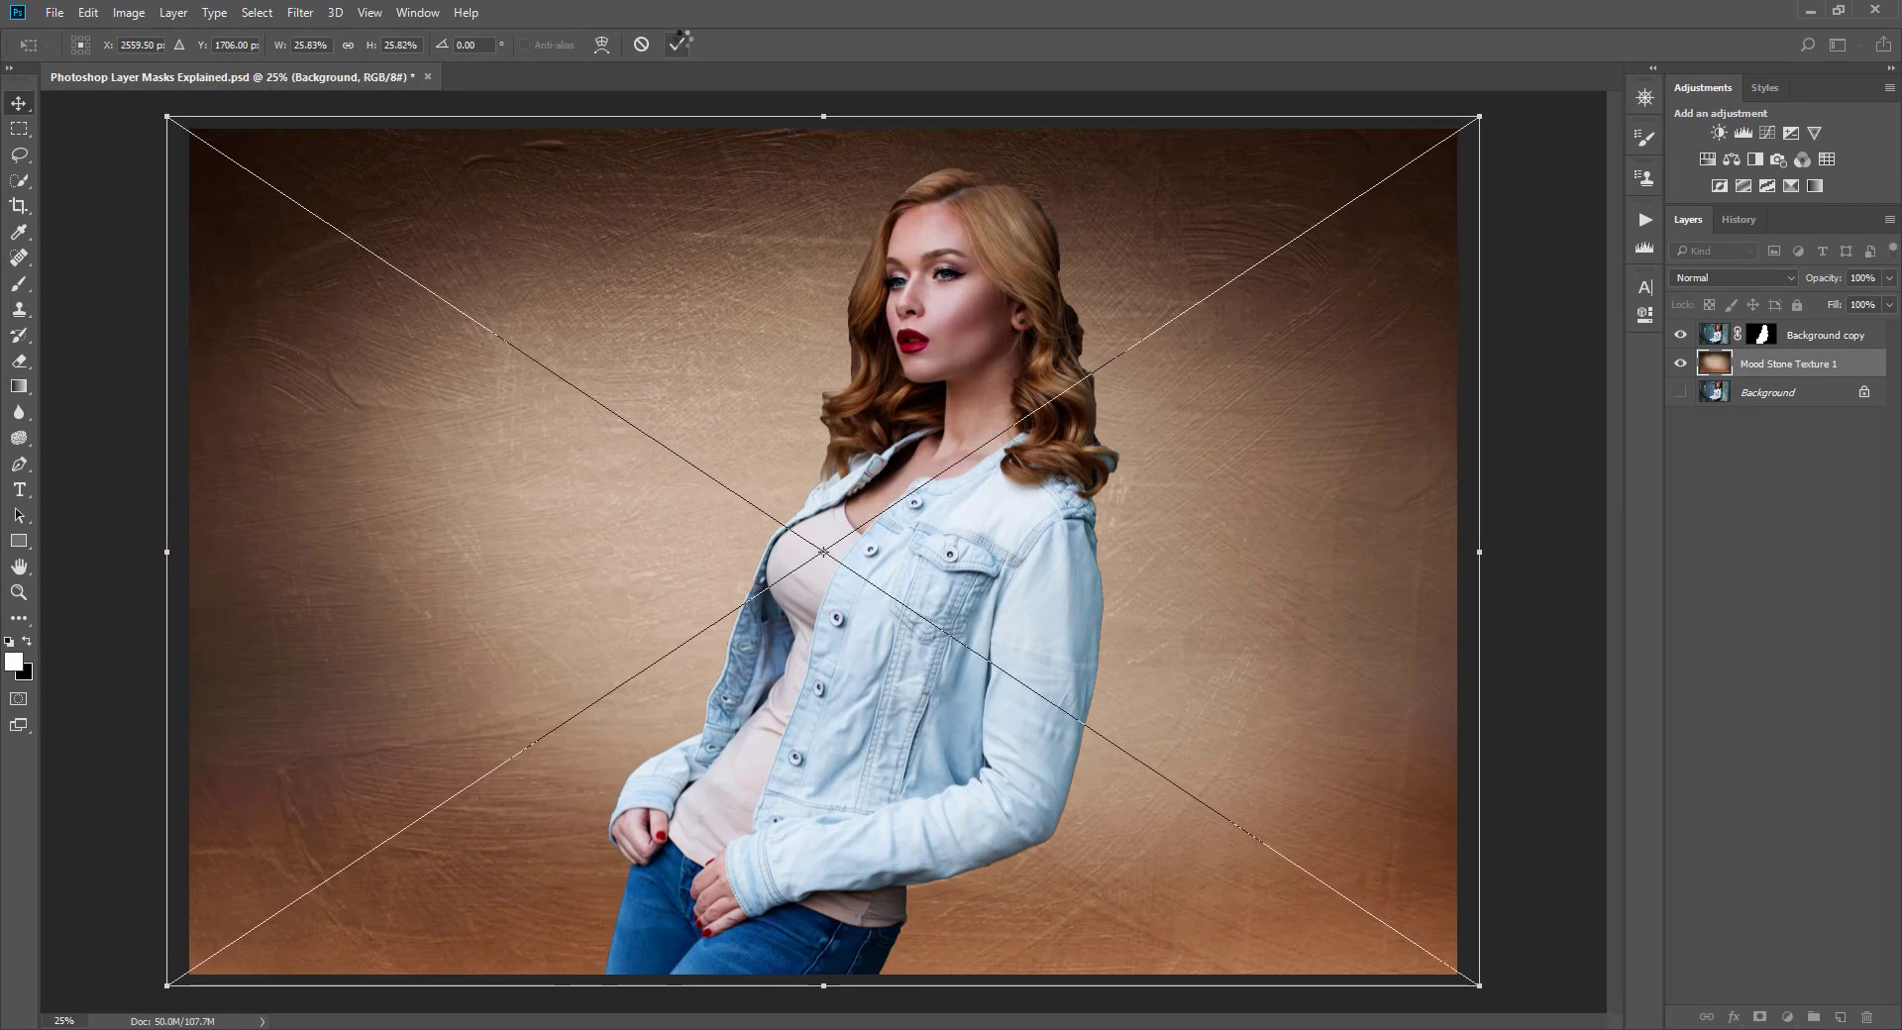
pyautogui.click(971, 421)
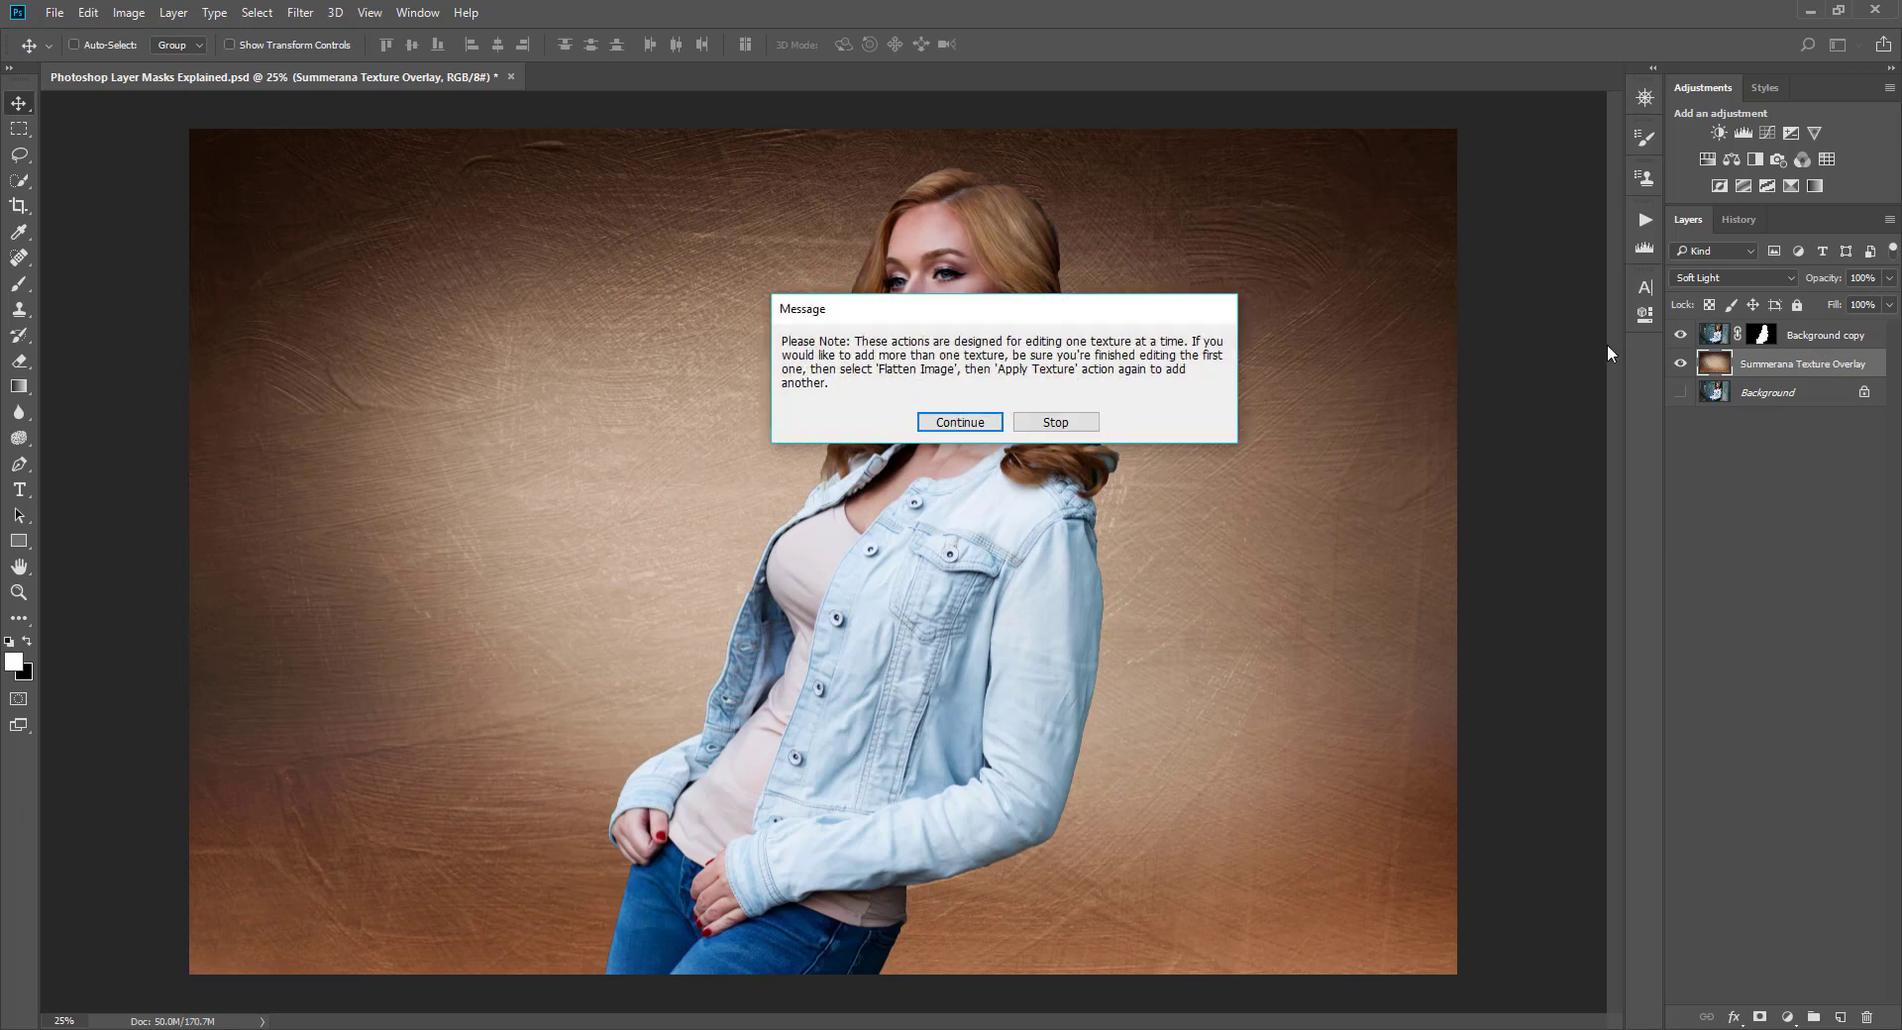
pyautogui.click(959, 422)
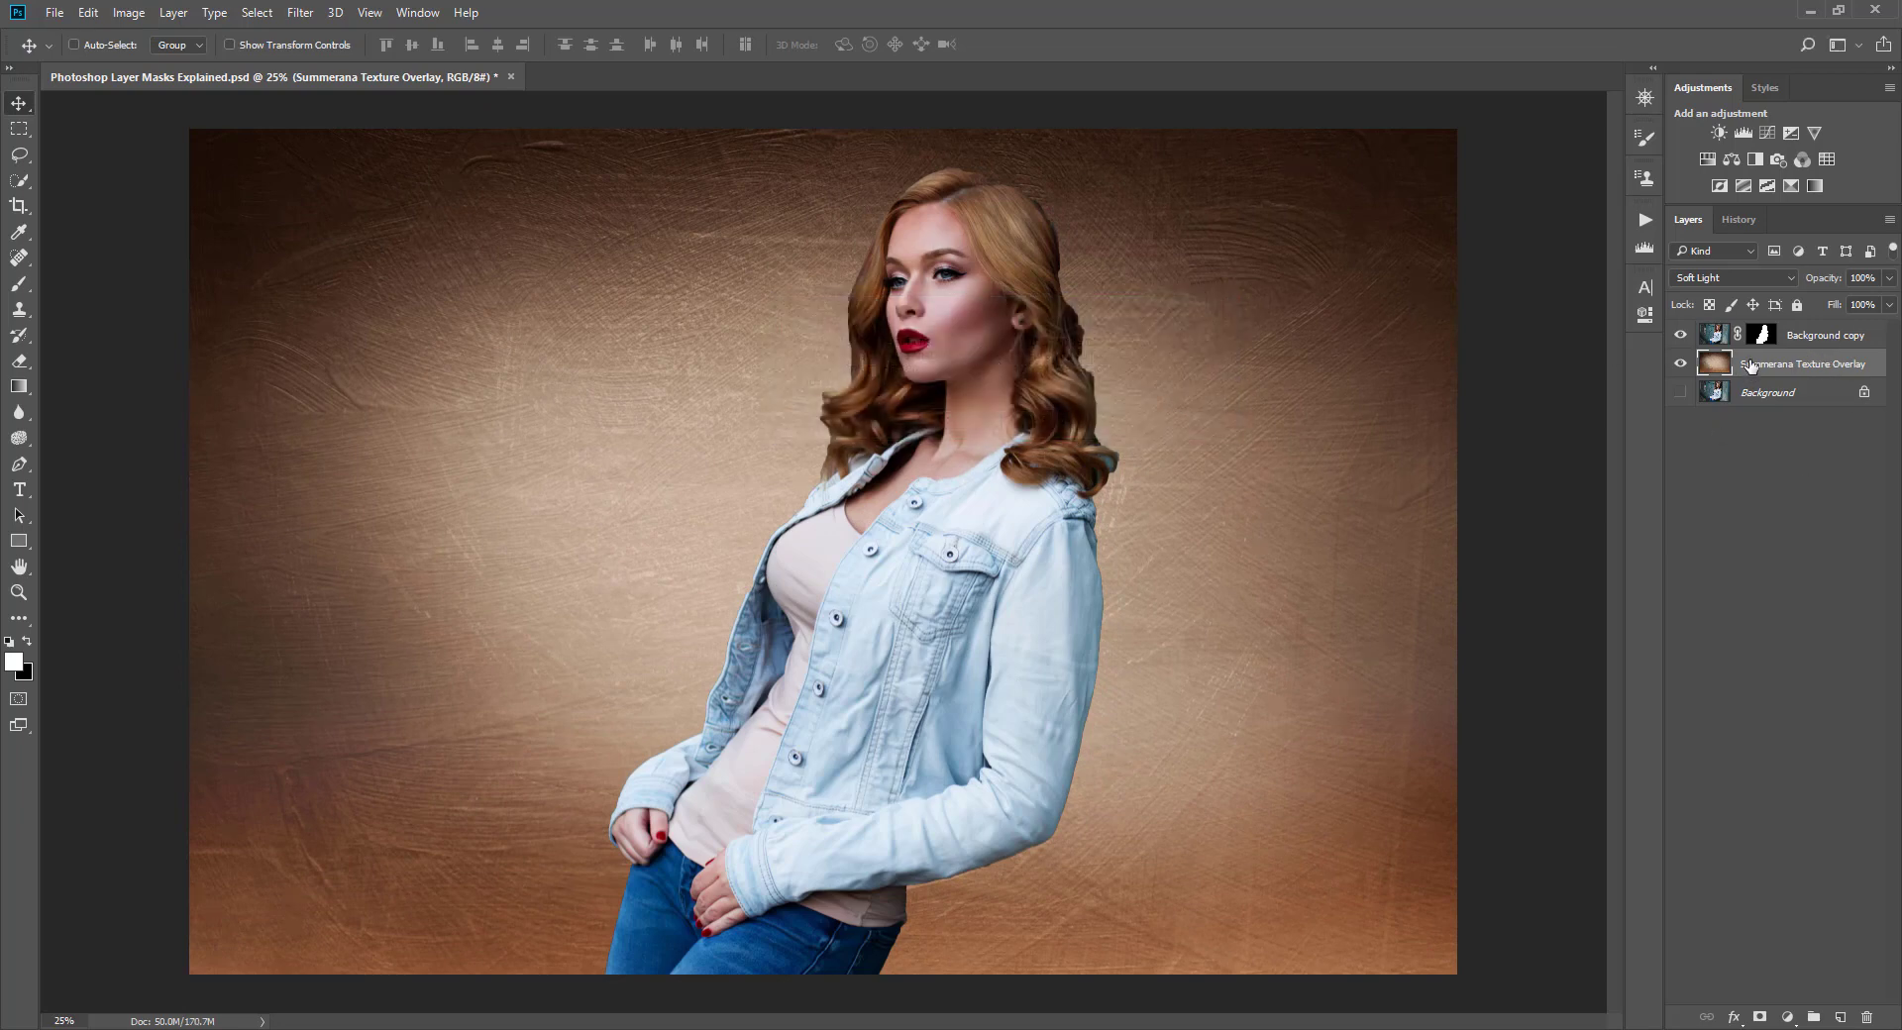
# Hide the Summerana Texture Overlay layer so the woman stands on transparency
pyautogui.moveTo(1746, 366)
pyautogui.mouseDown()
pyautogui.moveTo(1743, 337)
pyautogui.moveTo(1773, 378)
pyautogui.mouseUp()
pyautogui.click(1687, 365)
pyautogui.click(1682, 364)
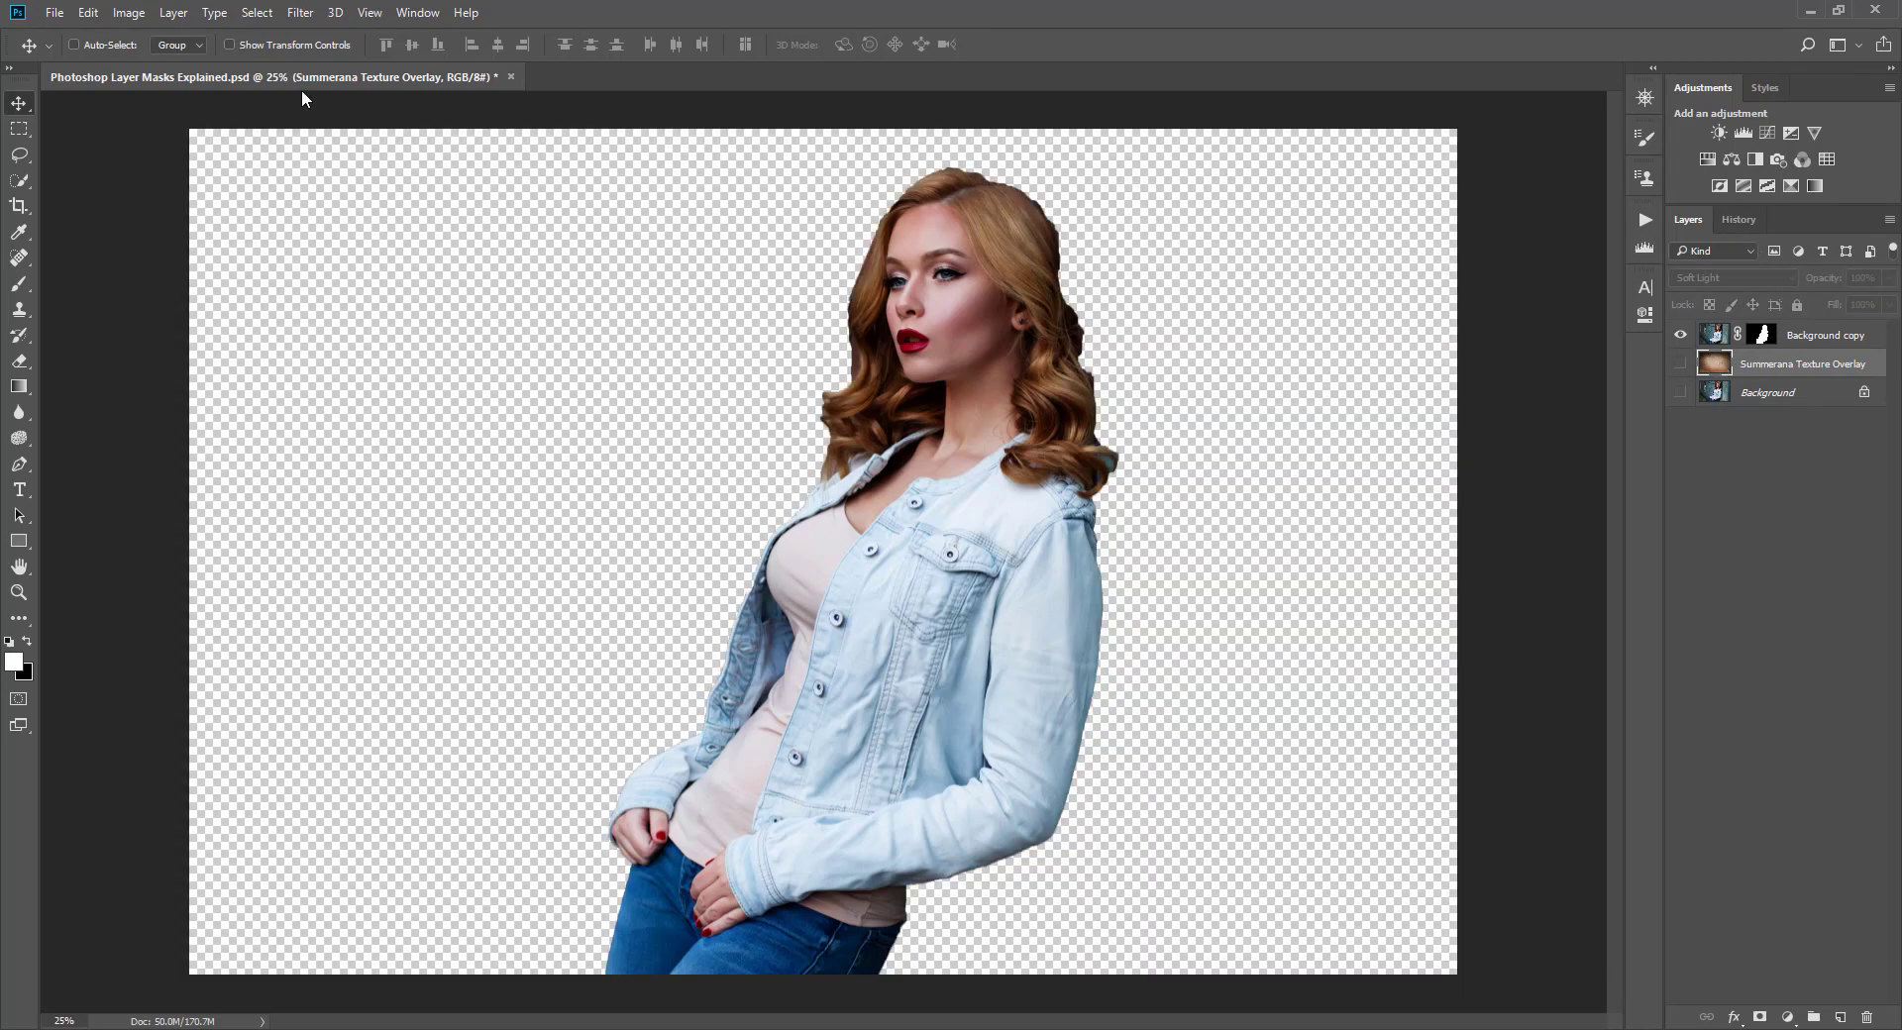
# Create a Solid Color fill layer with default options directly above the texture overlay
pyautogui.click(184, 14)
pyautogui.moveTo(208, 249)
pyautogui.click(428, 251)
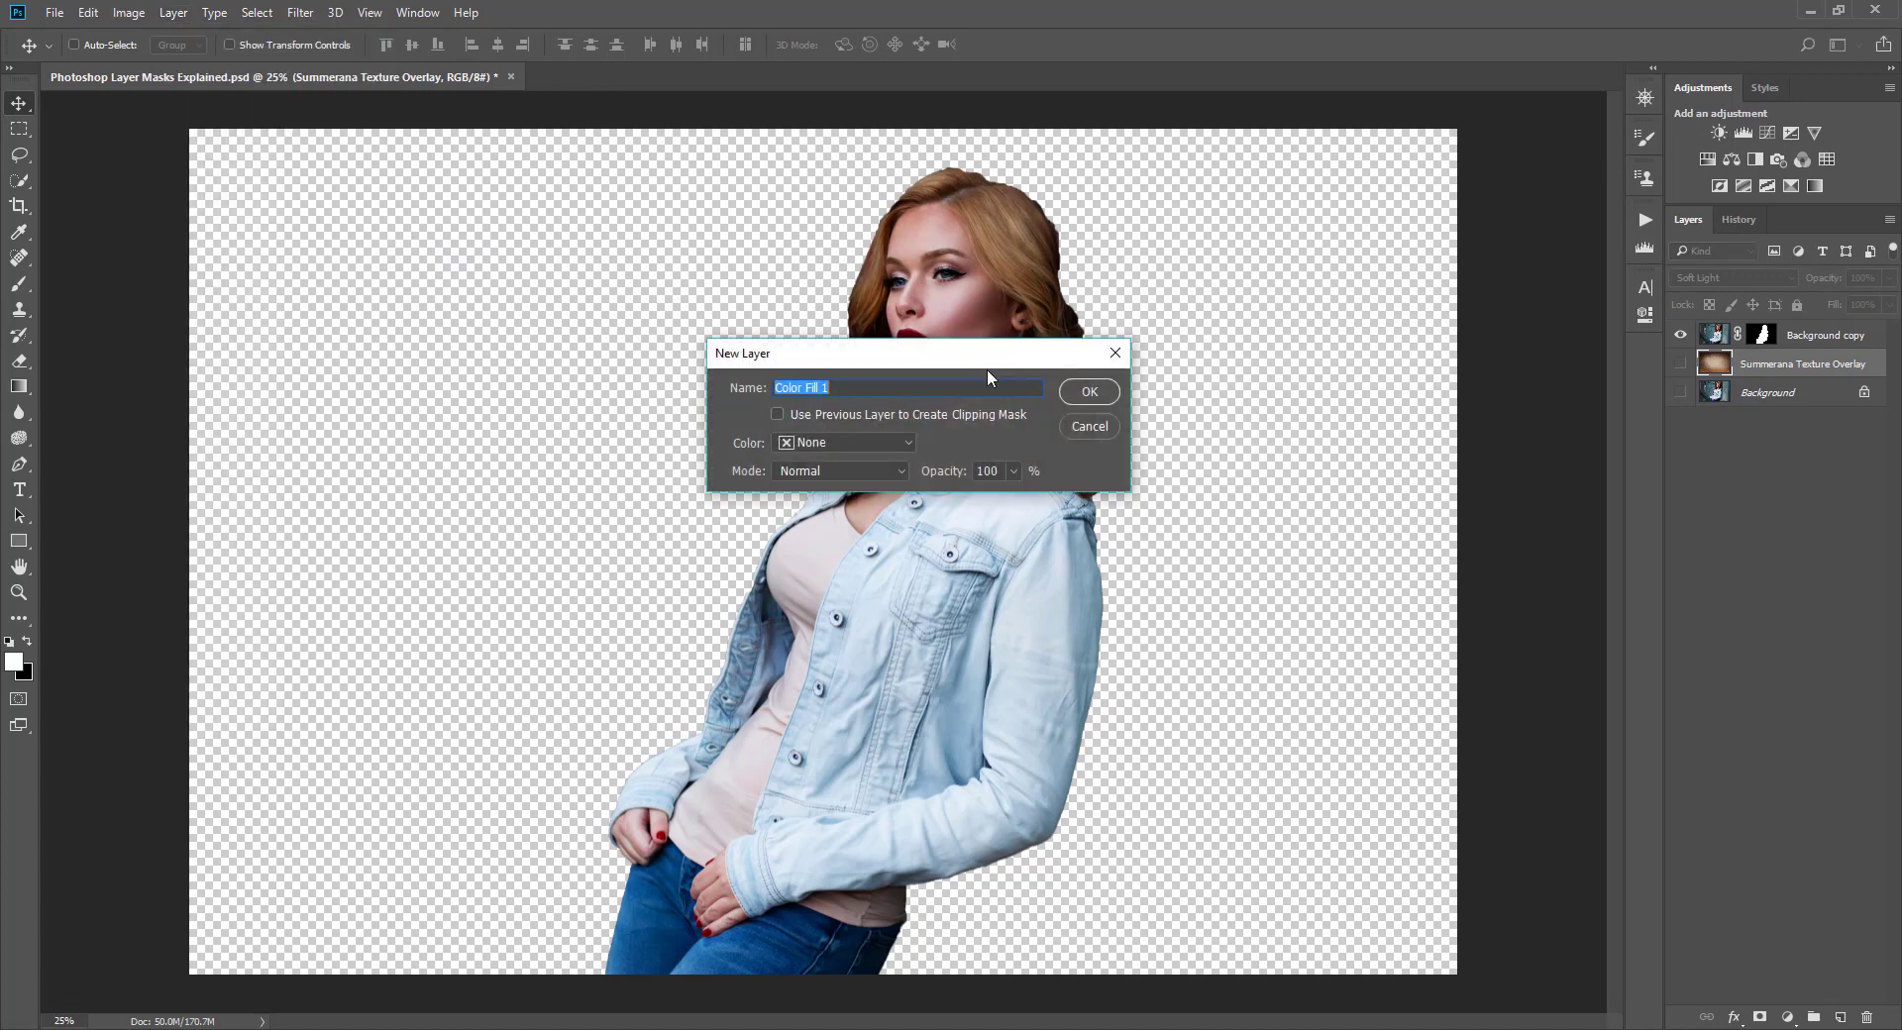
pyautogui.click(1079, 400)
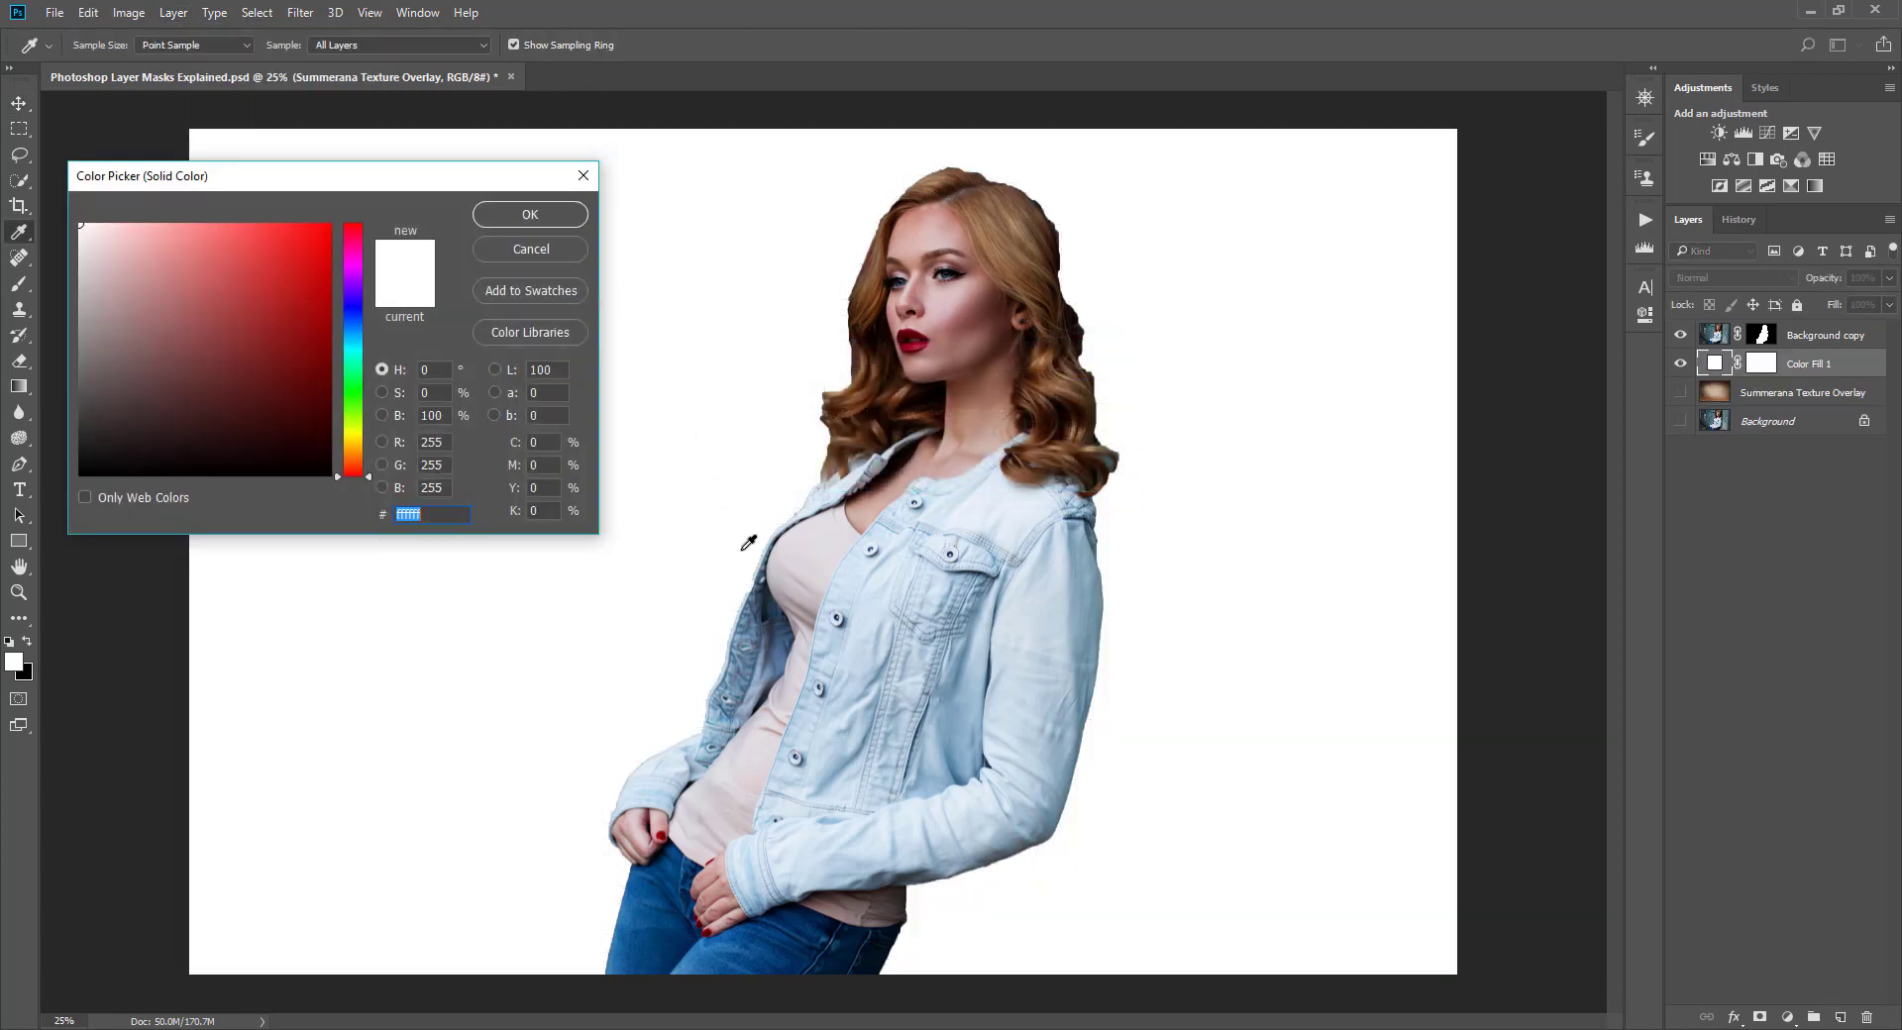
# Try fill colours sampled from the woman's photo, including her jeans, and apply the tone sampled from her neck
pyautogui.click(923, 580)
pyautogui.click(981, 323)
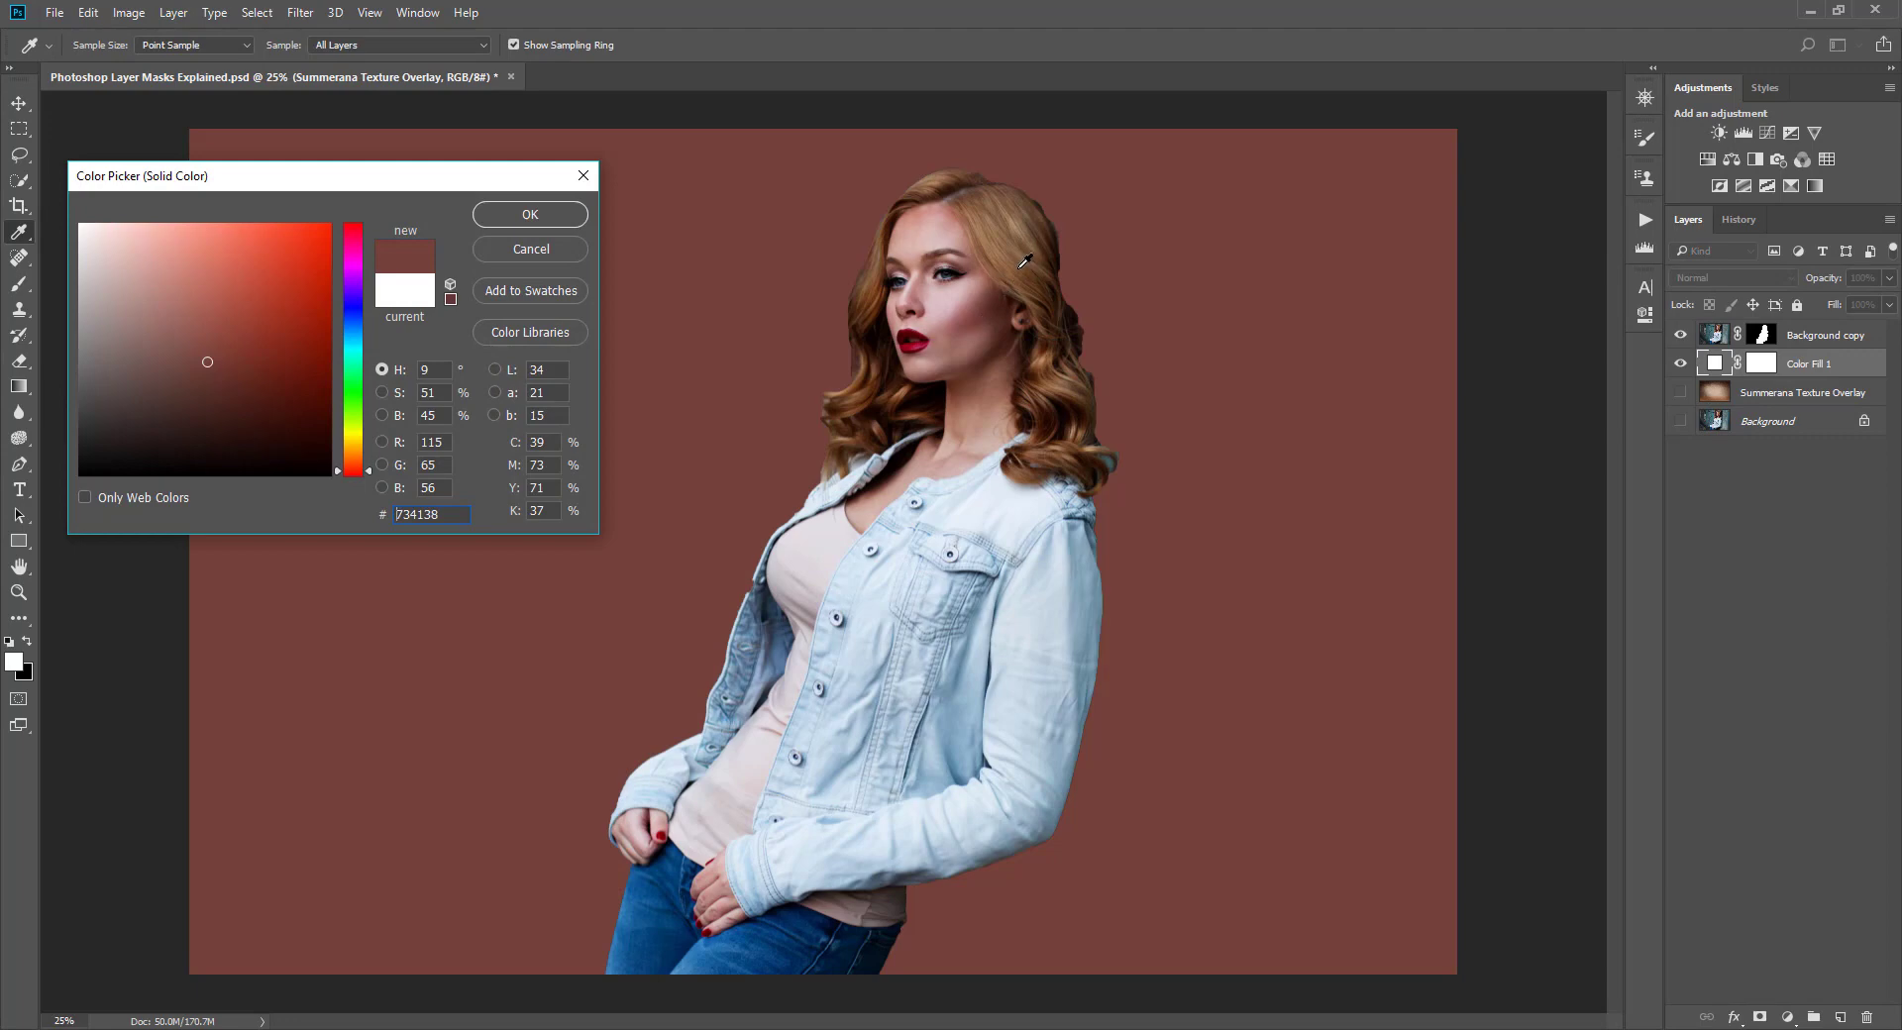
pyautogui.click(694, 913)
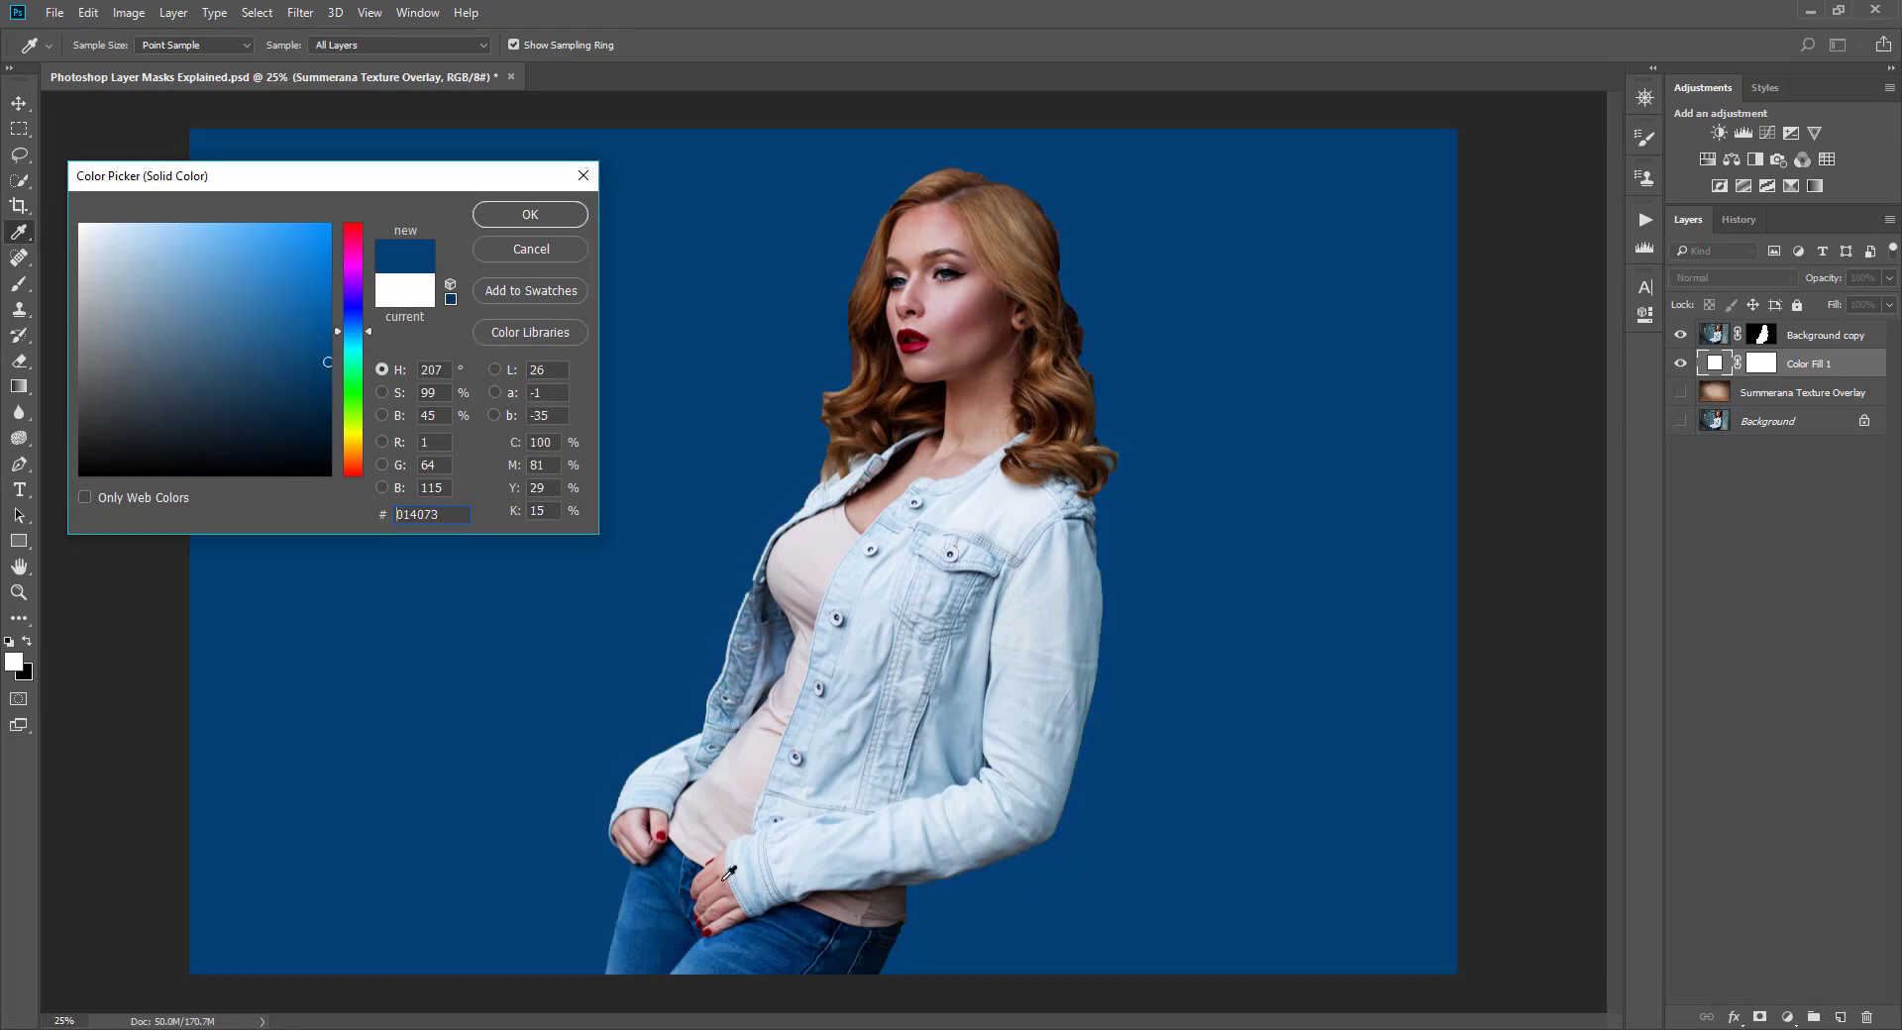
pyautogui.click(994, 419)
pyautogui.click(534, 213)
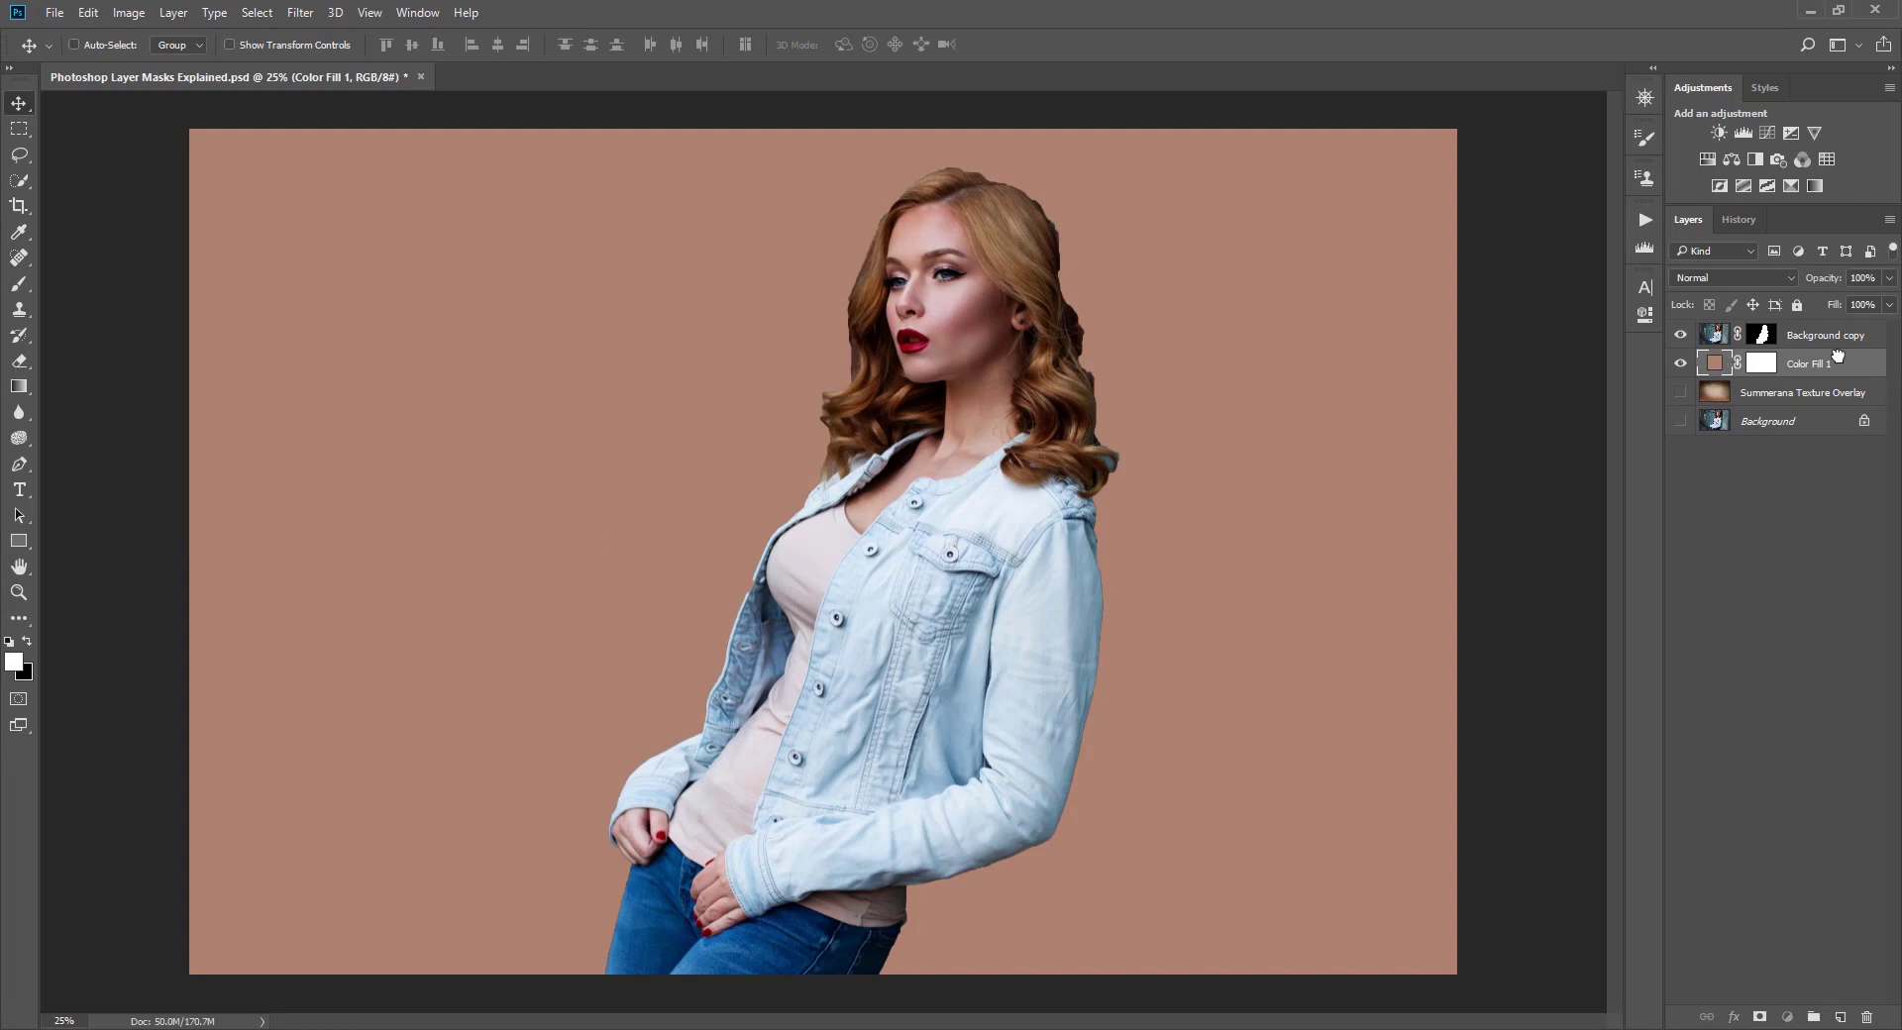
# Move the colour fill layer above Background copy and replace its mask with an inverted duplicate of that layer's mask
pyautogui.moveTo(1838, 355); pyautogui.dragTo(1773, 325)
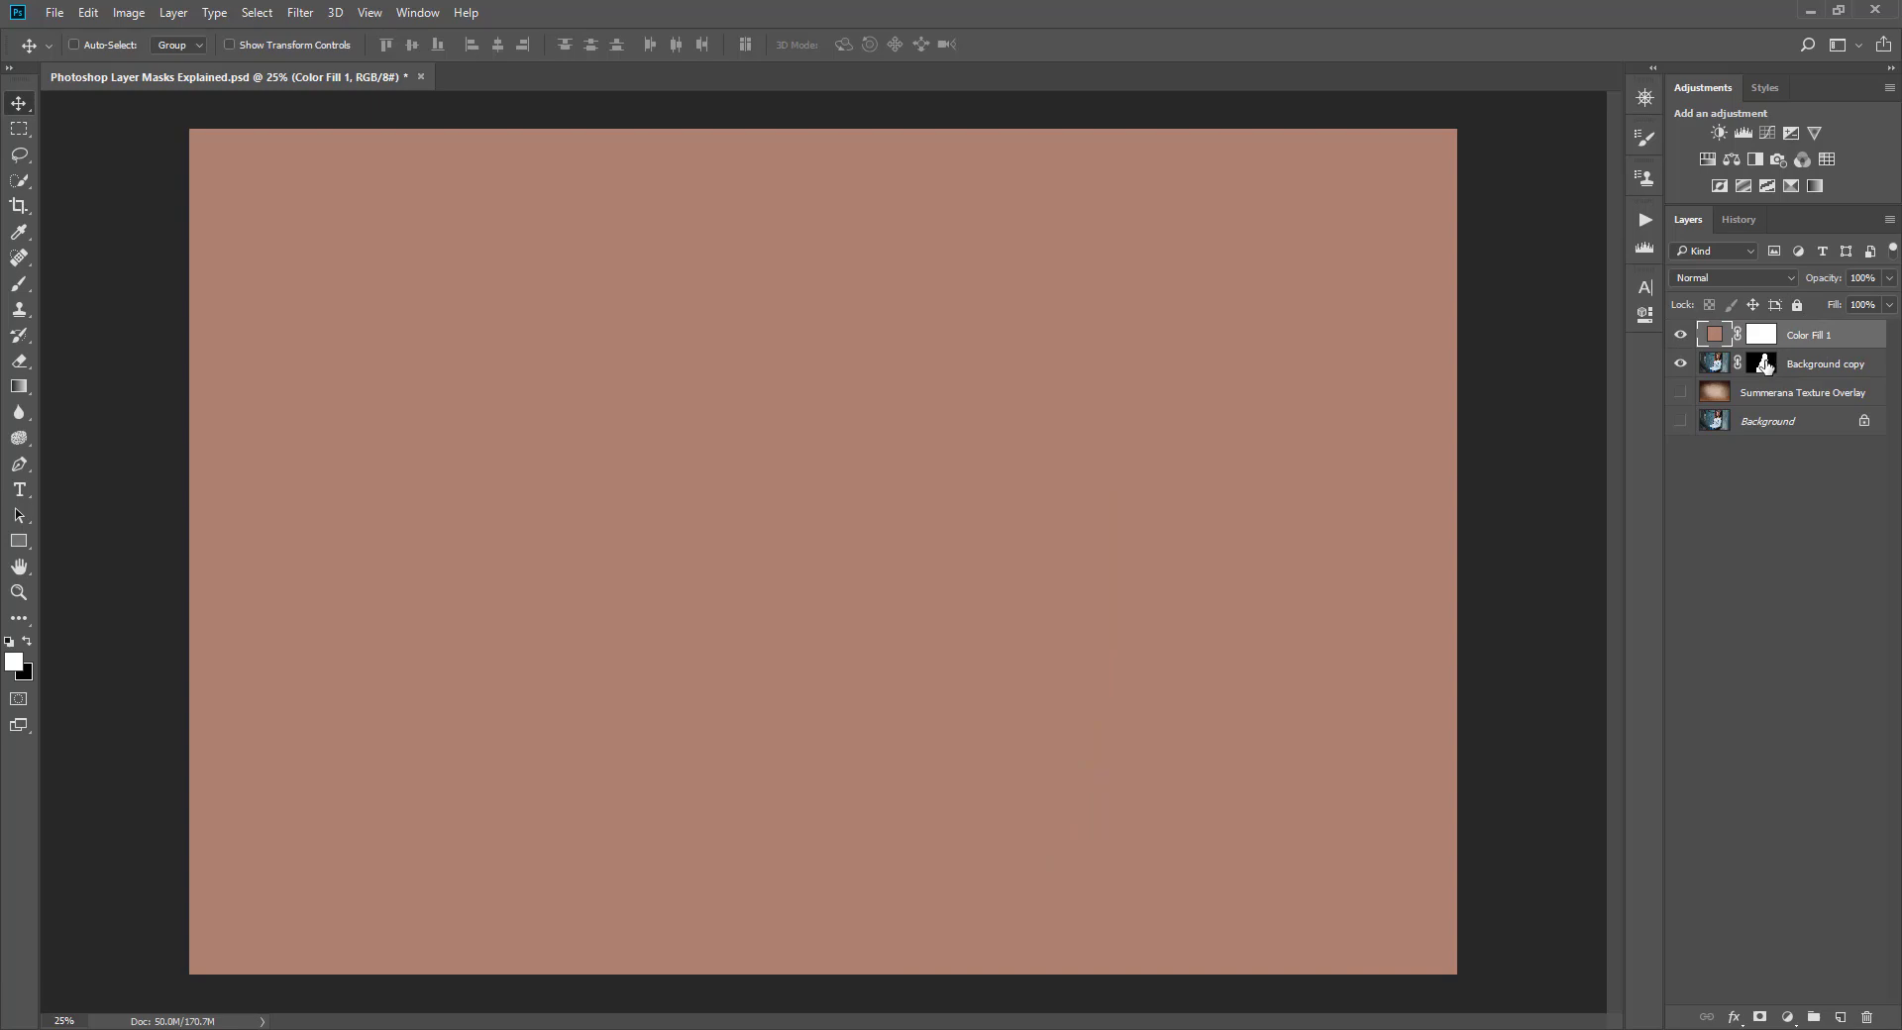
pyautogui.moveTo(1765, 365); pyautogui.dragTo(1761, 334)
pyautogui.click(872, 404)
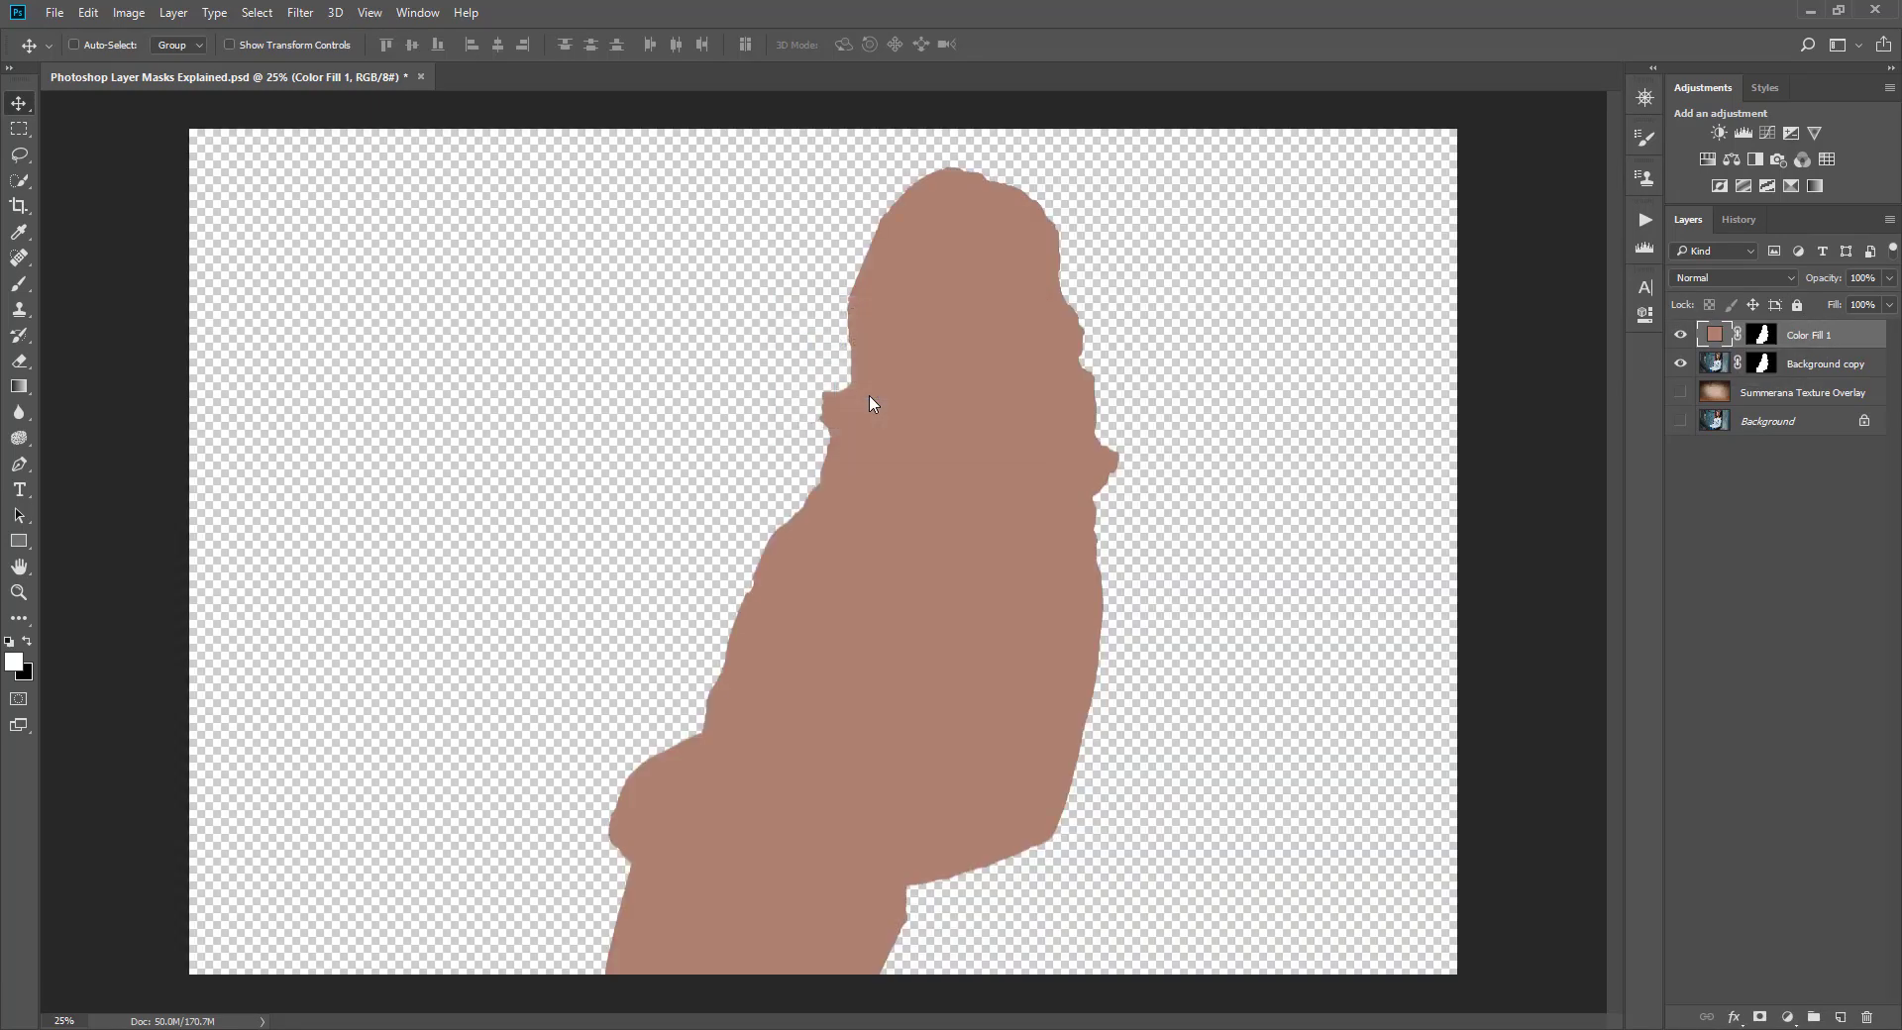
pyautogui.click(1764, 335)
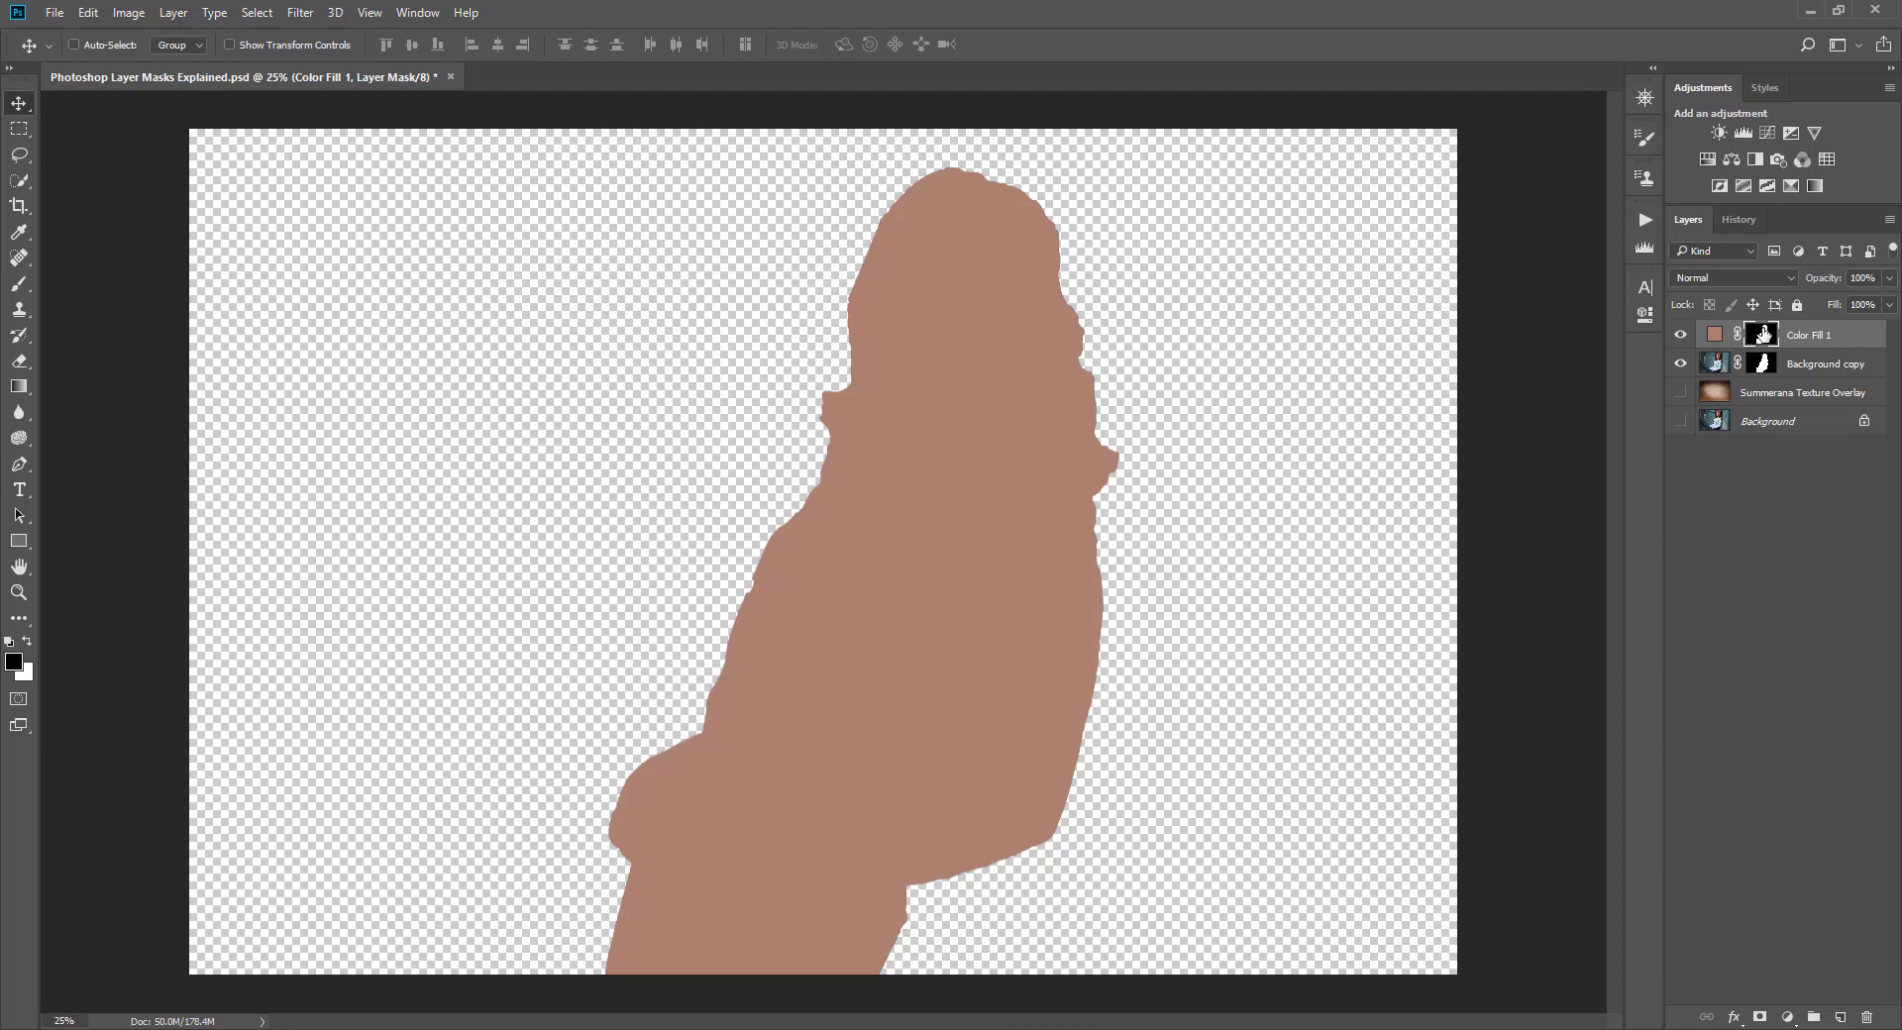
pyautogui.hotkey('ctrl', 'i')
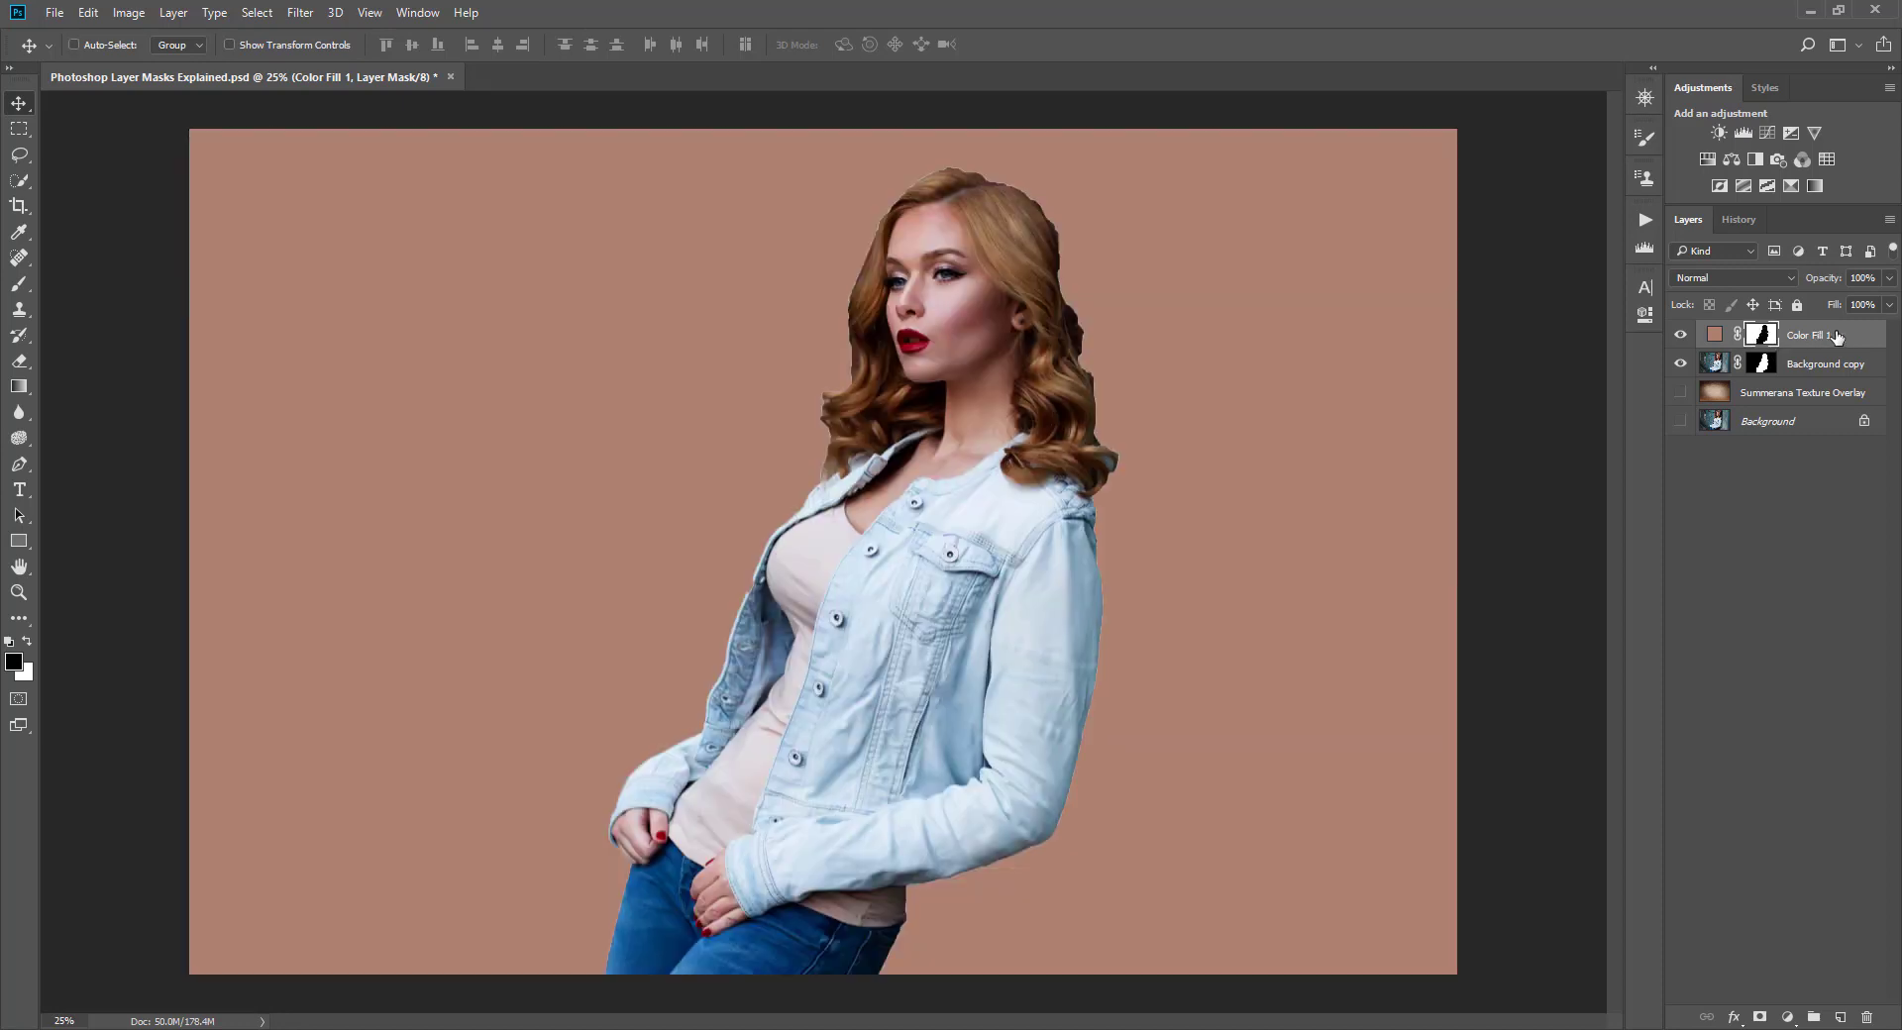
# Revert the history to before the colour fill's inverted mask was added, and move the fill layer beneath Background copy
pyautogui.click(1843, 339)
pyautogui.click(1744, 213)
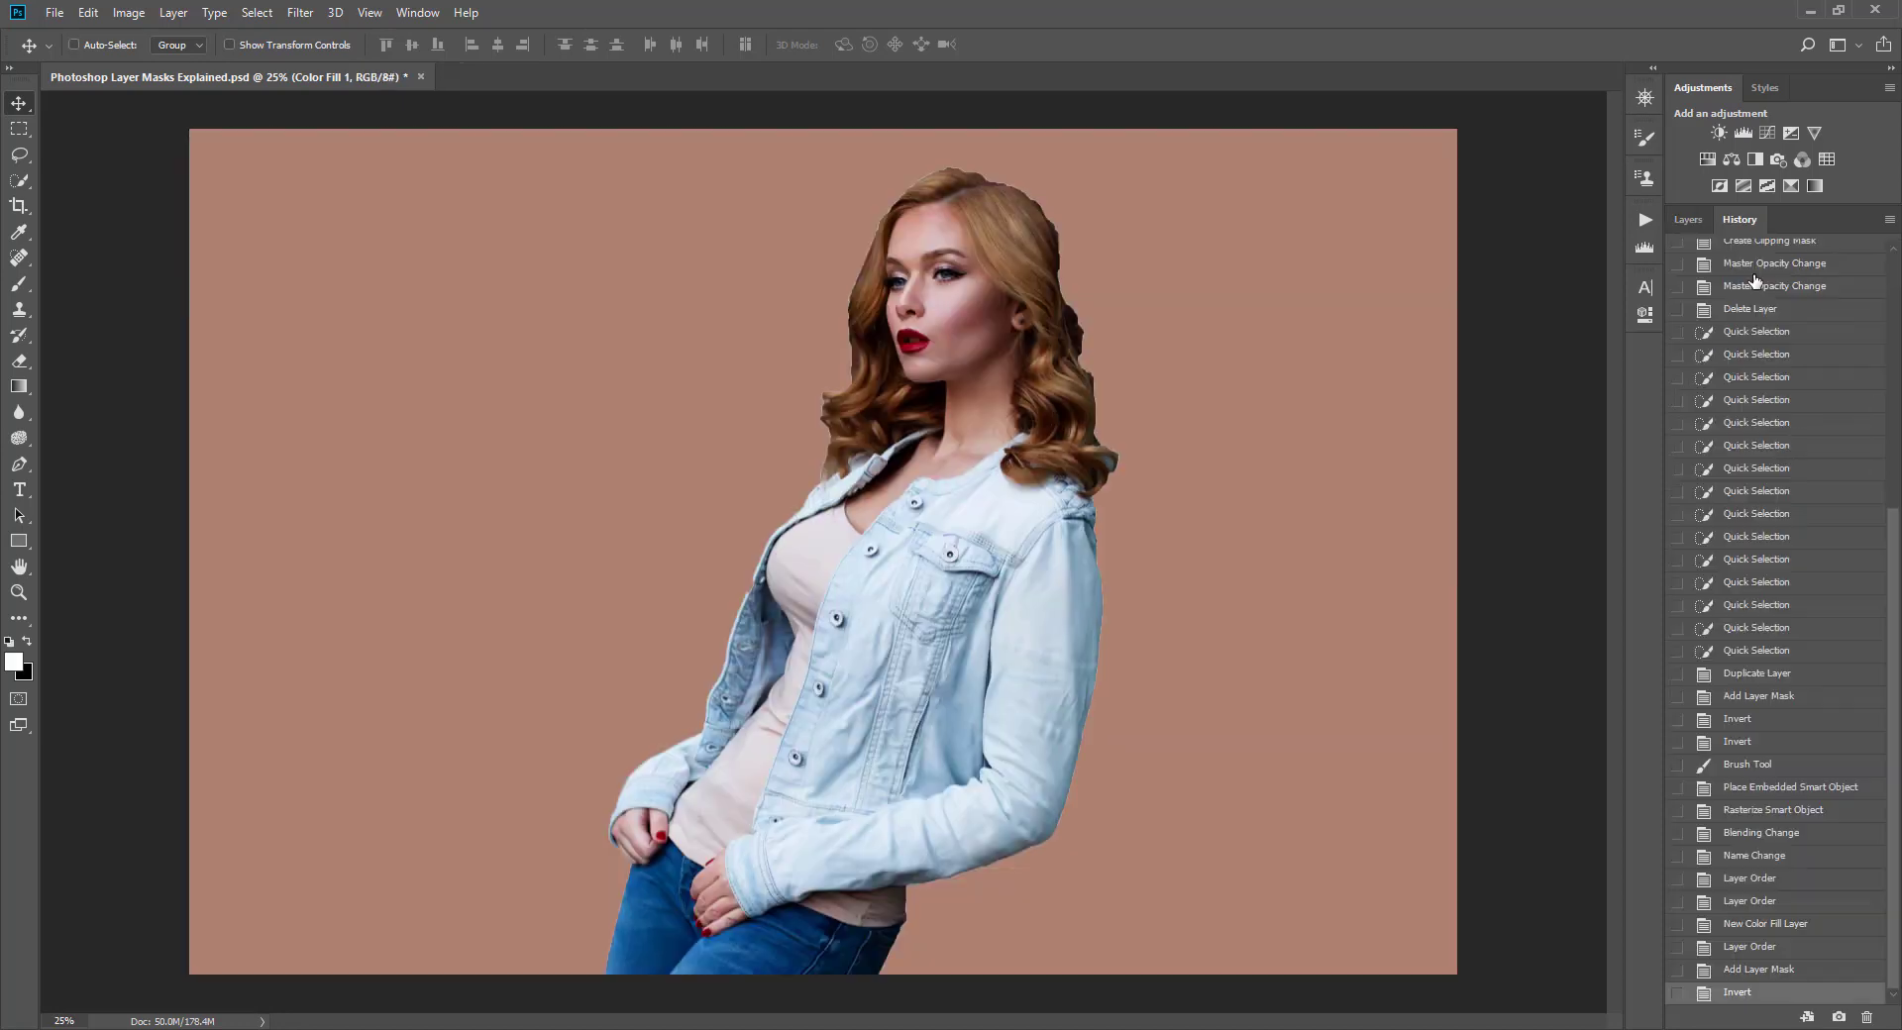
pyautogui.click(1743, 971)
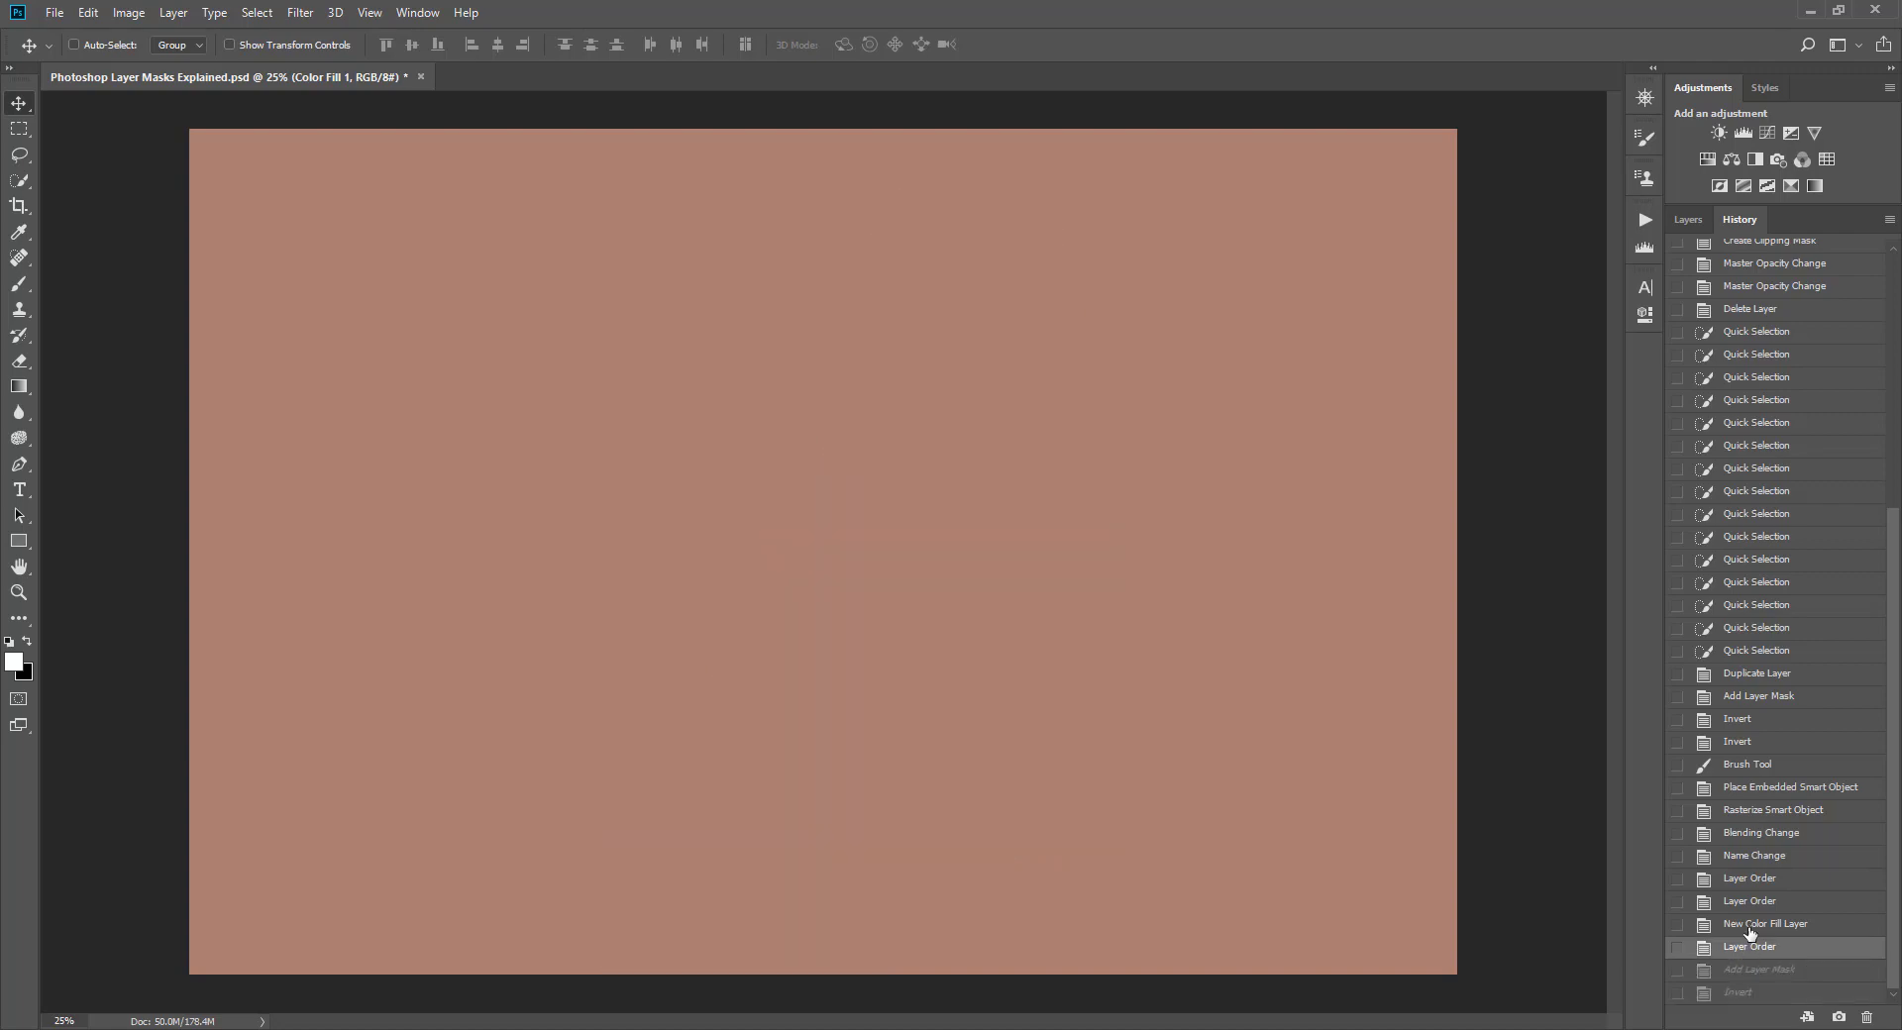
pyautogui.click(1688, 219)
pyautogui.moveTo(1793, 340); pyautogui.dragTo(1783, 381)
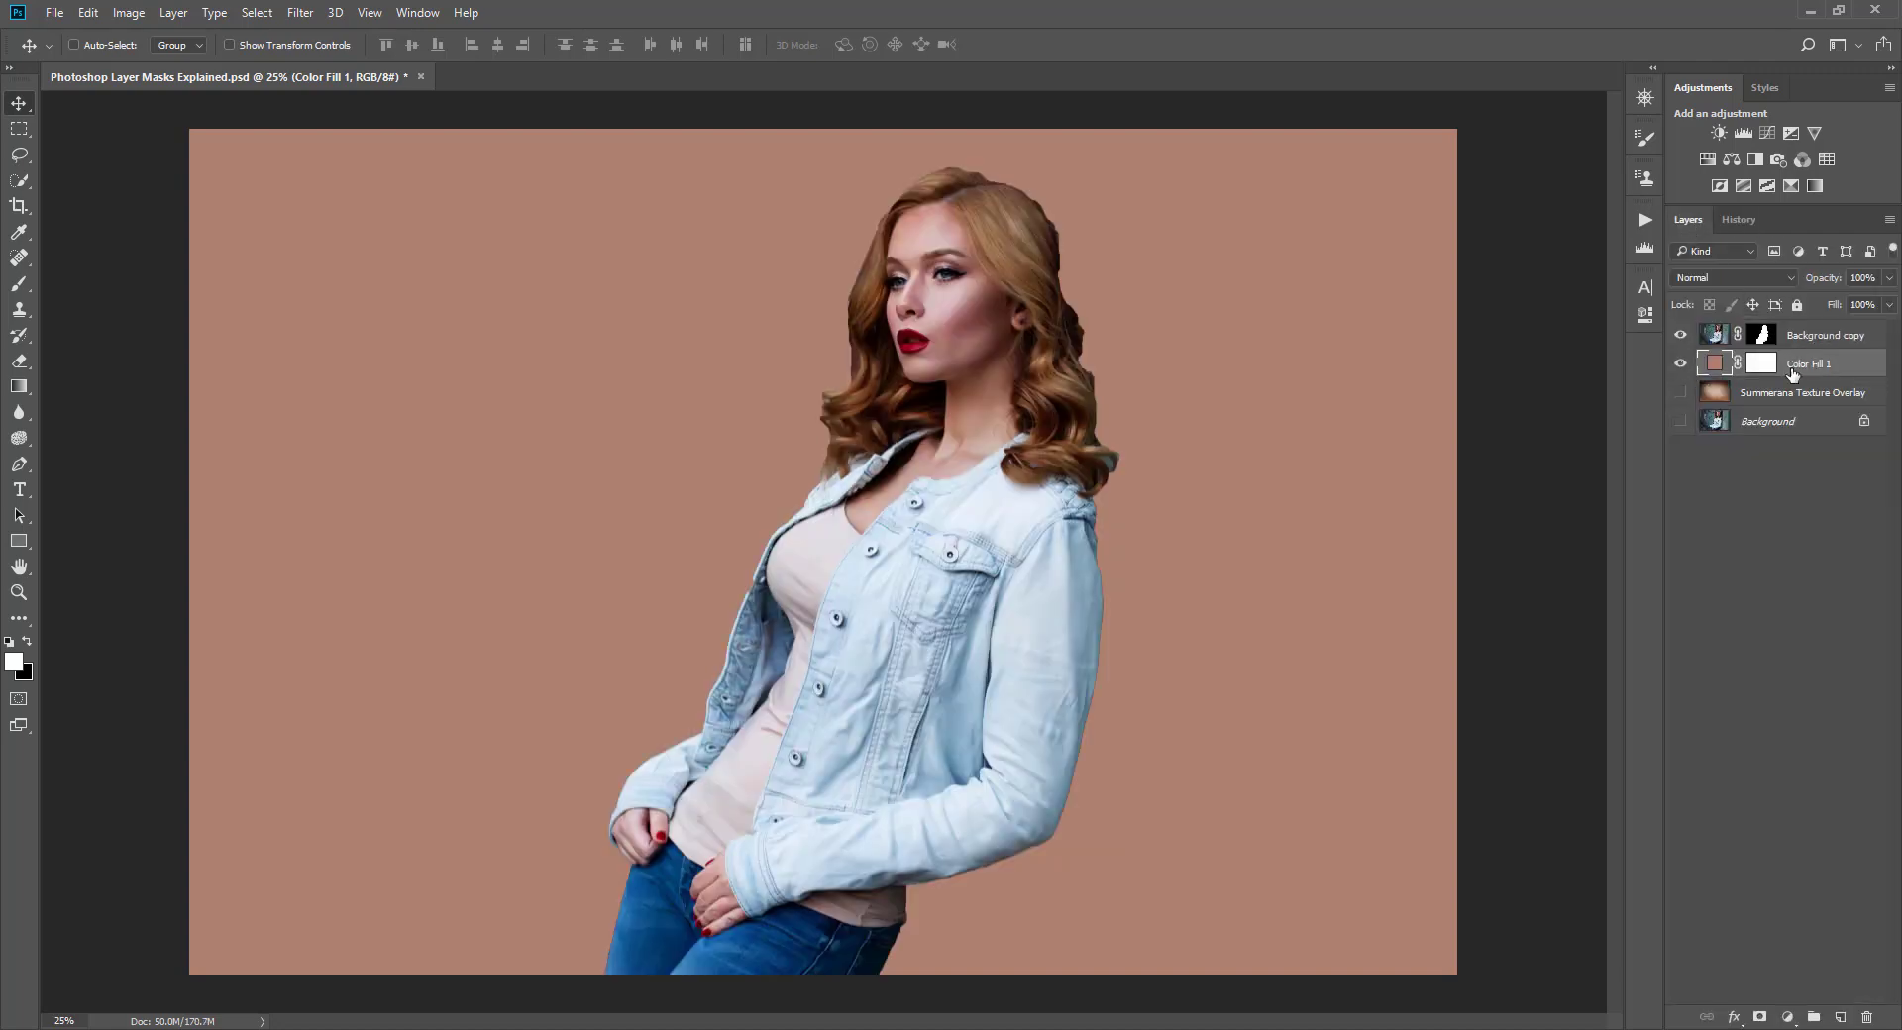
# Toggle the colour fill layer's visibility to compare the cut-out woman with and without the solid background
pyautogui.click(1681, 363)
pyautogui.click(1681, 364)
pyautogui.click(1681, 364)
pyautogui.click(1681, 363)
# Revert the history to the state before the masked texture overlay and gradient map layers were deleted
pyautogui.click(1739, 219)
pyautogui.click(1746, 333)
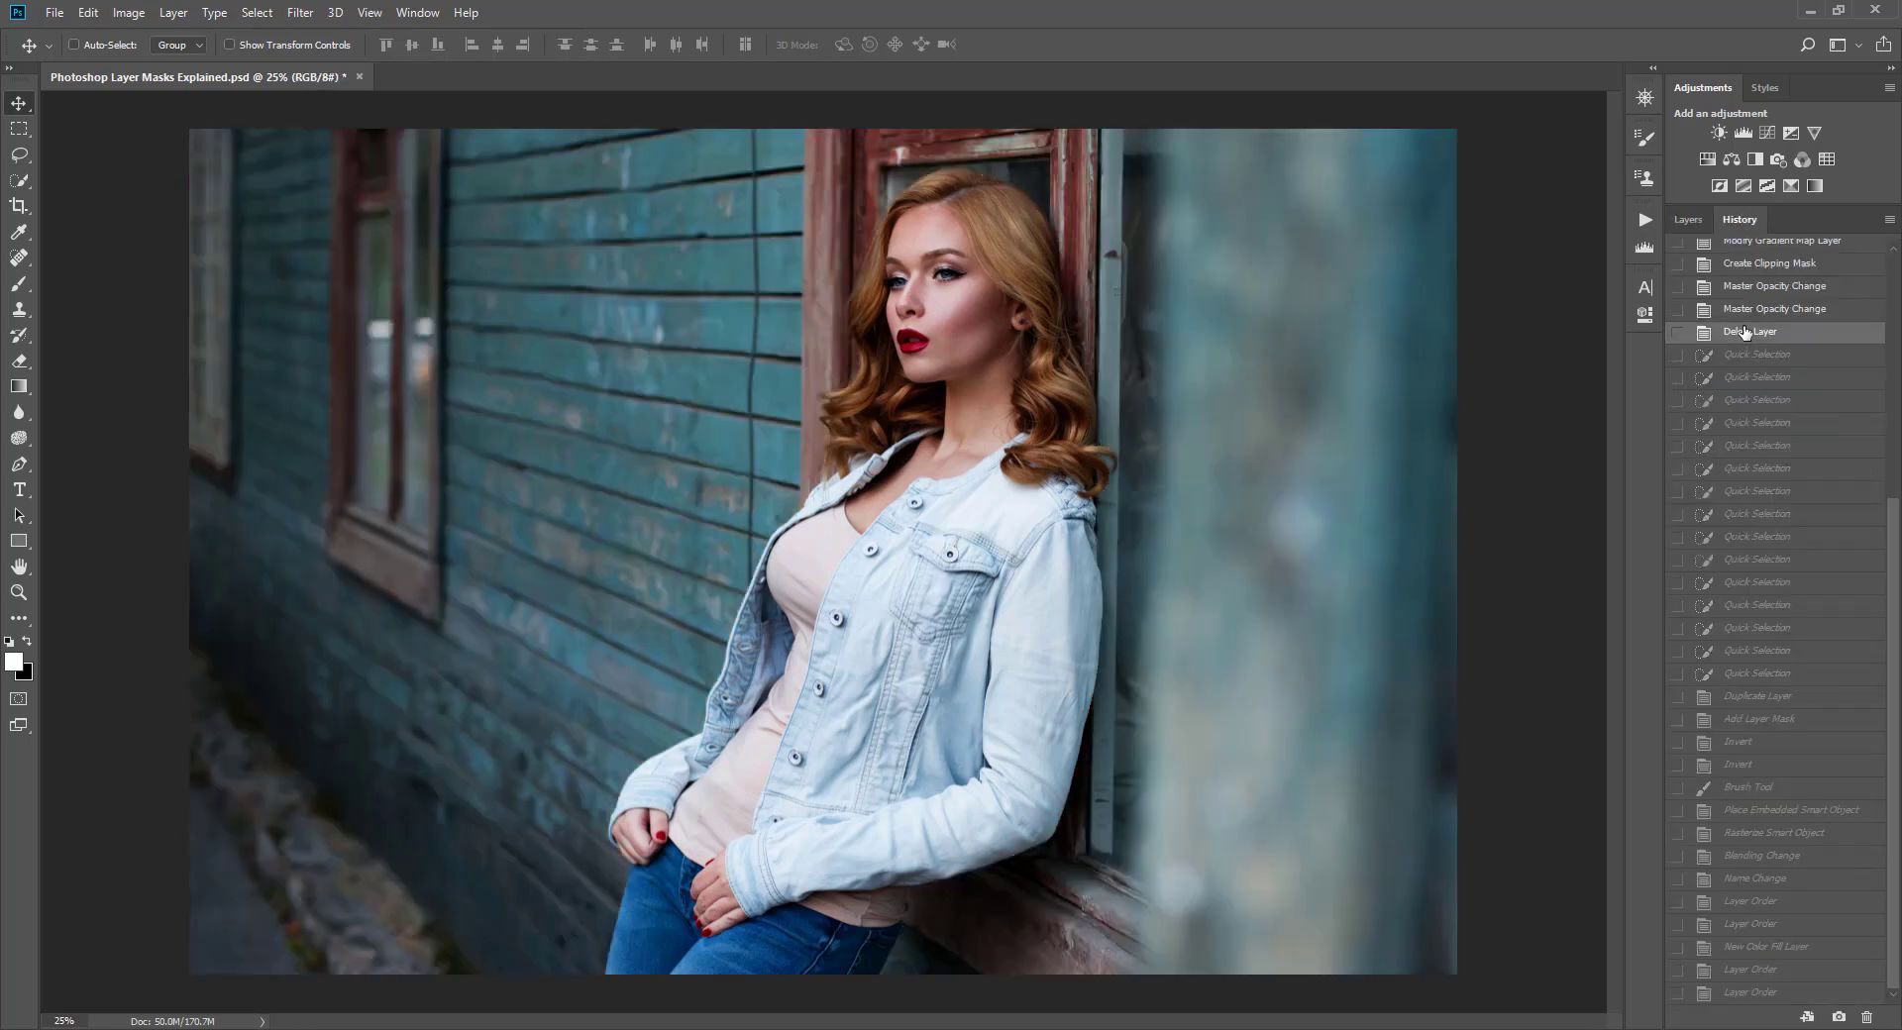
pyautogui.click(1706, 221)
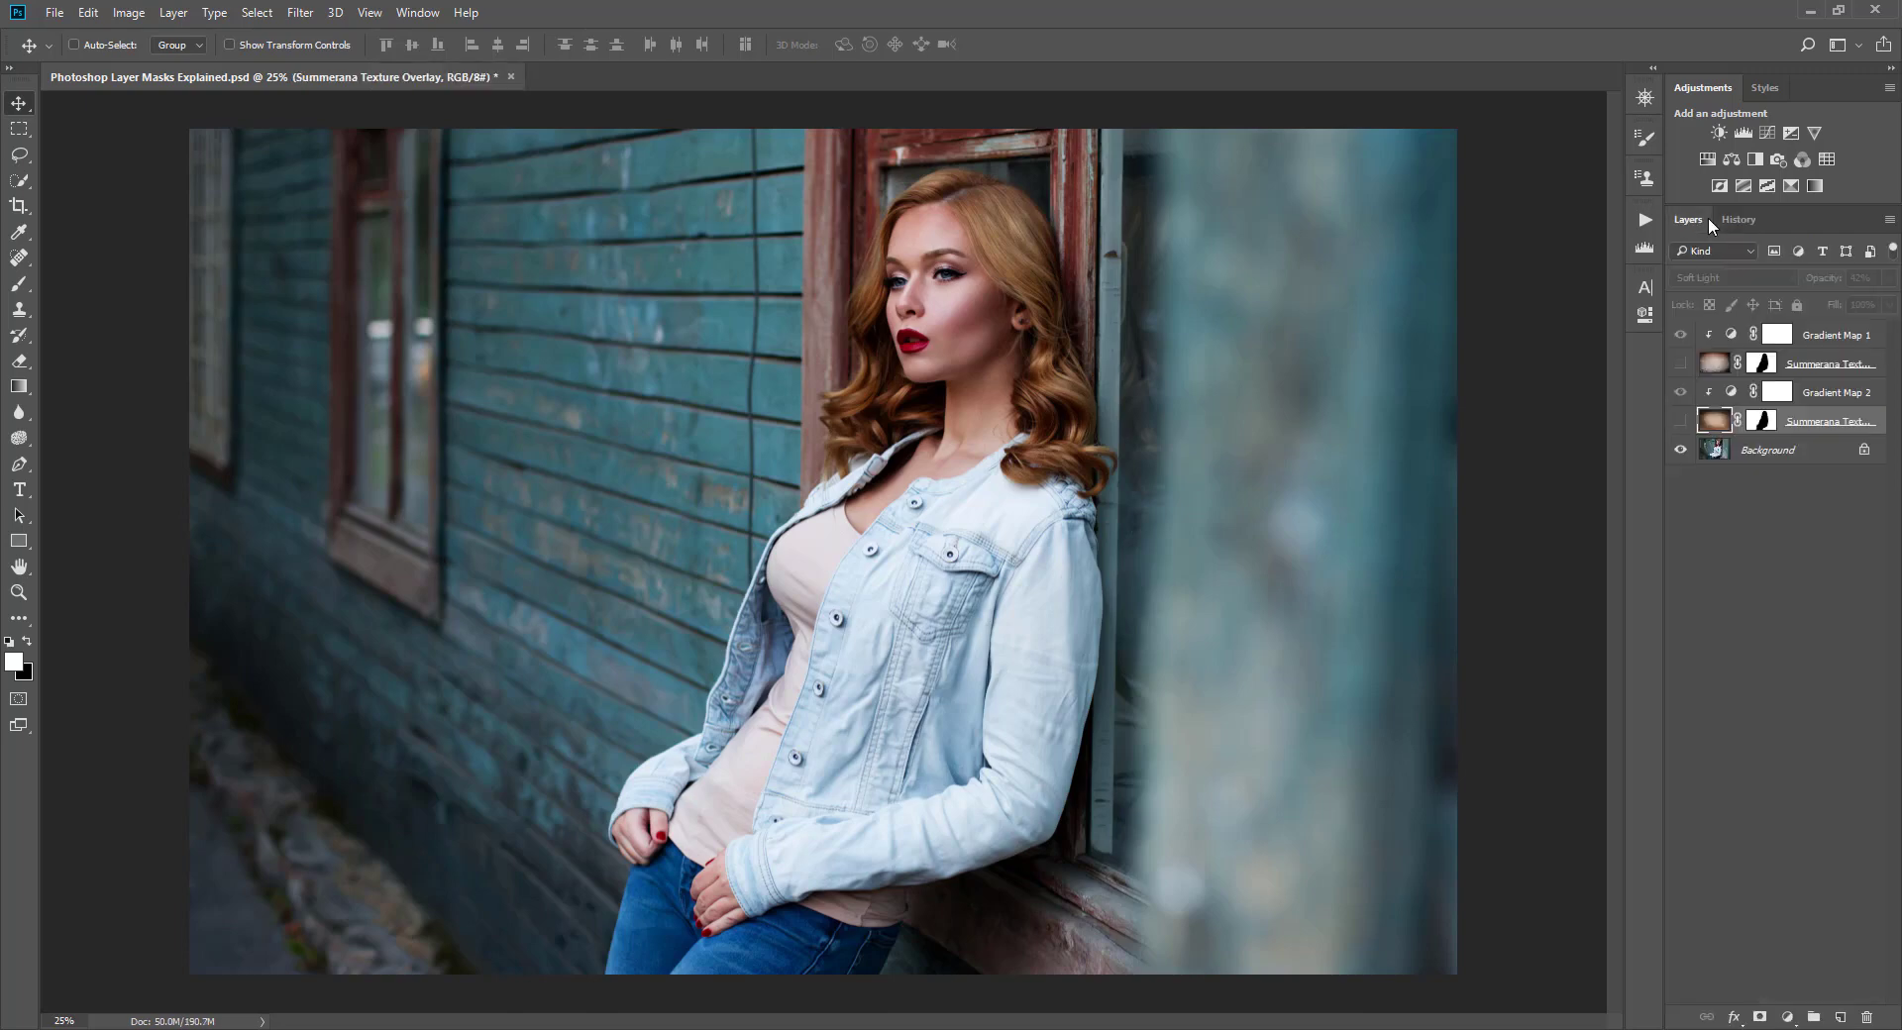
# Show both masked Summerana texture overlay layers and select the upper one's image
pyautogui.click(1680, 364)
pyautogui.click(1680, 421)
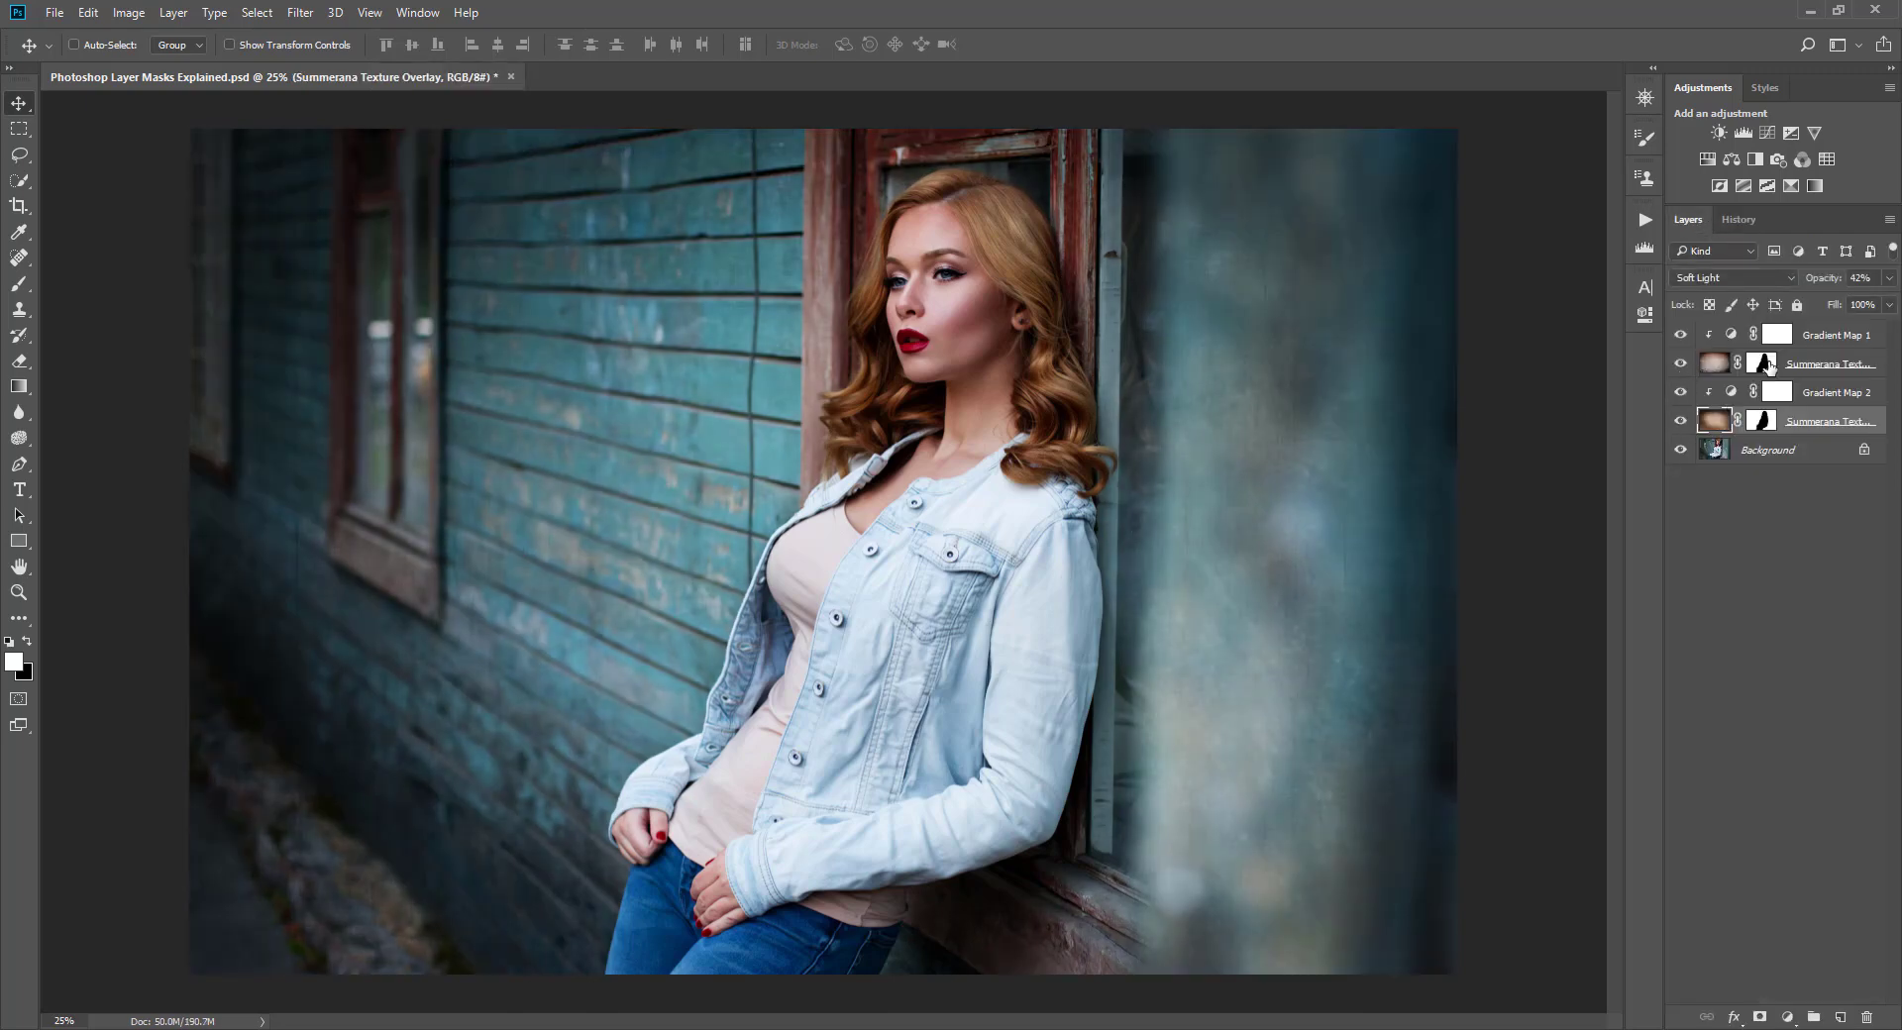
pyautogui.click(1773, 361)
pyautogui.click(1713, 369)
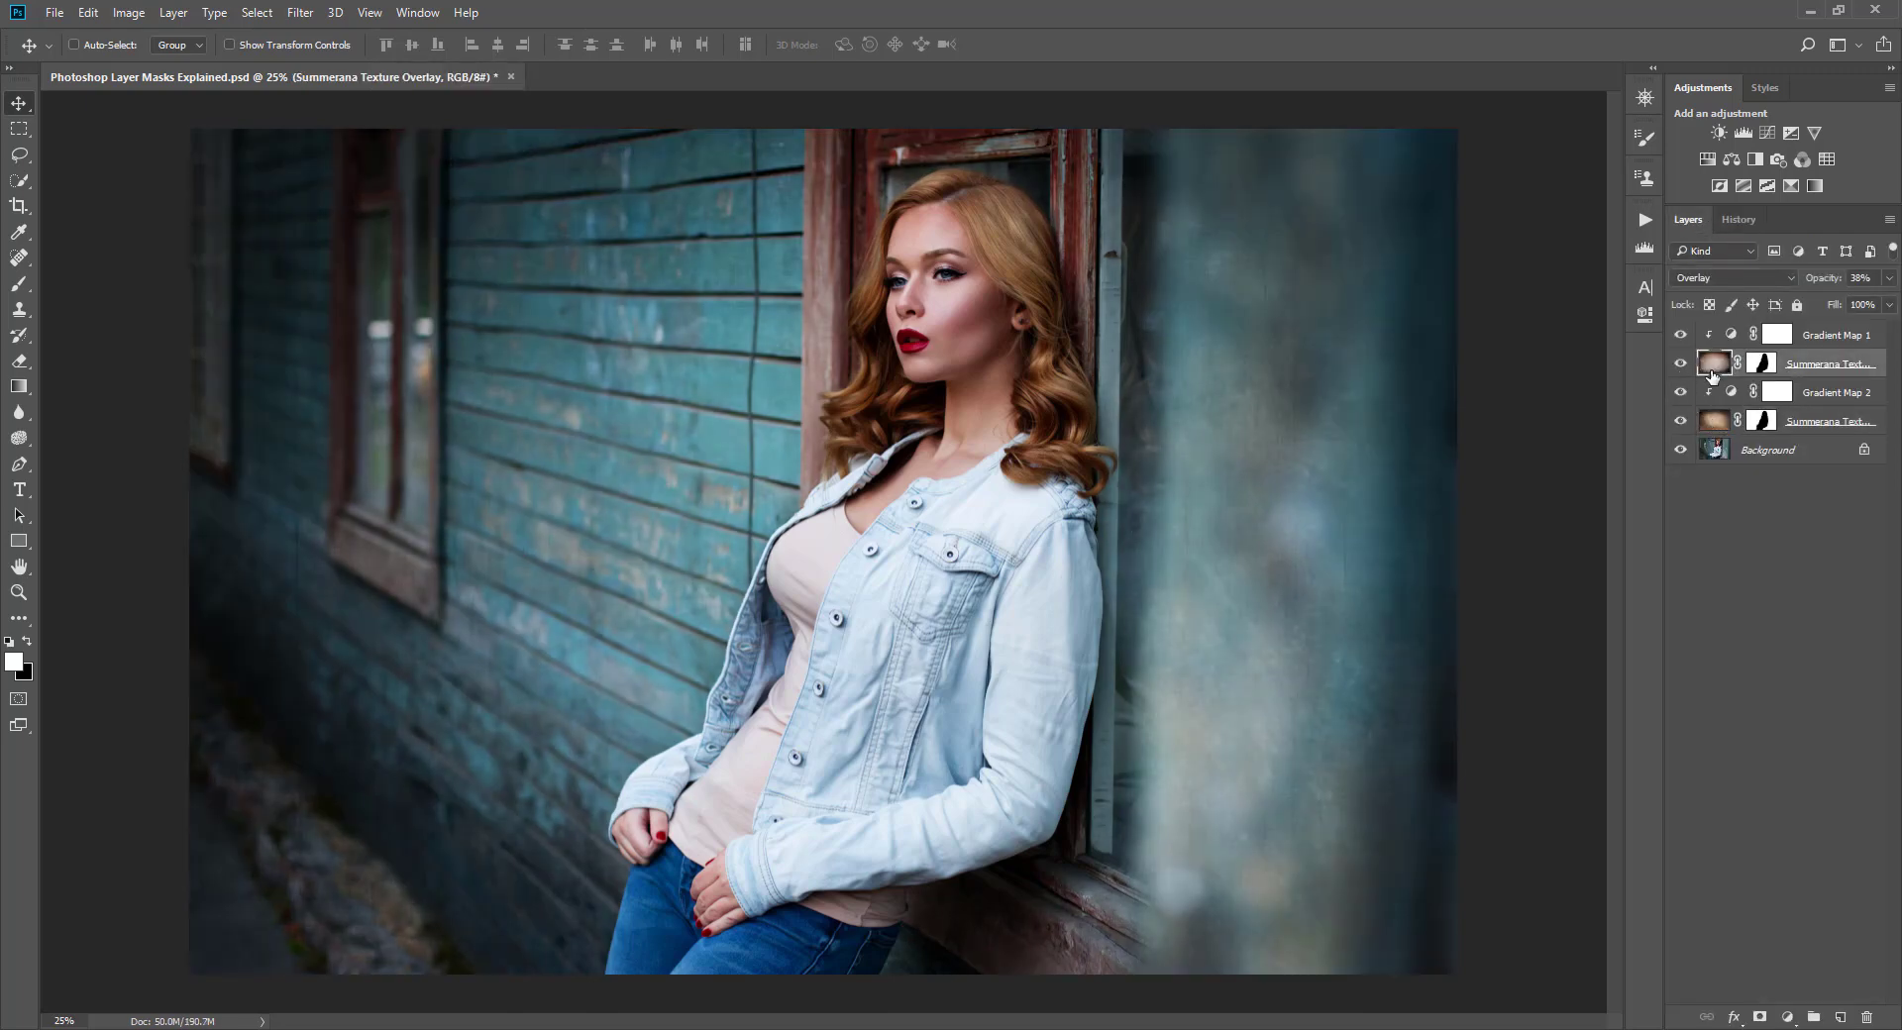